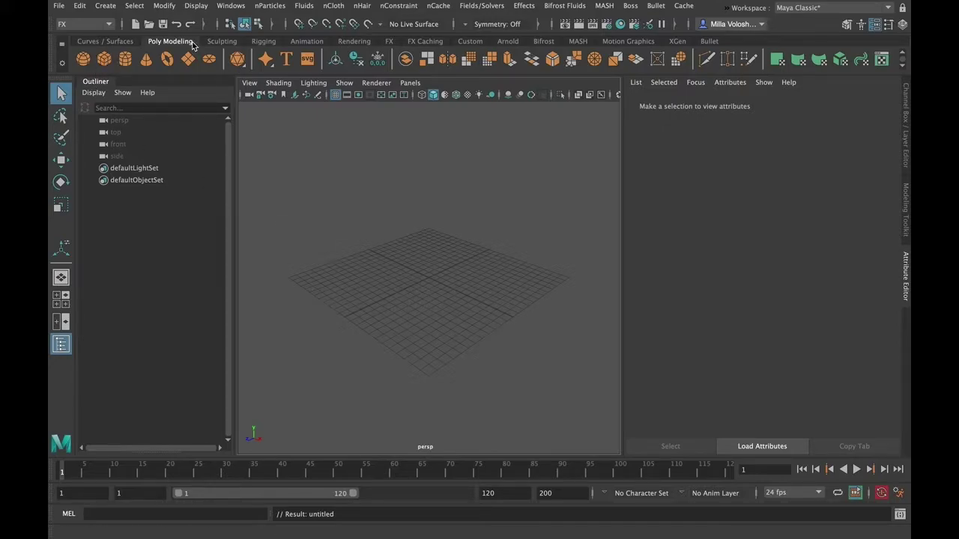
# Step: Create a polygon cube and build a MASH network from it
pyautogui.click(104, 60)
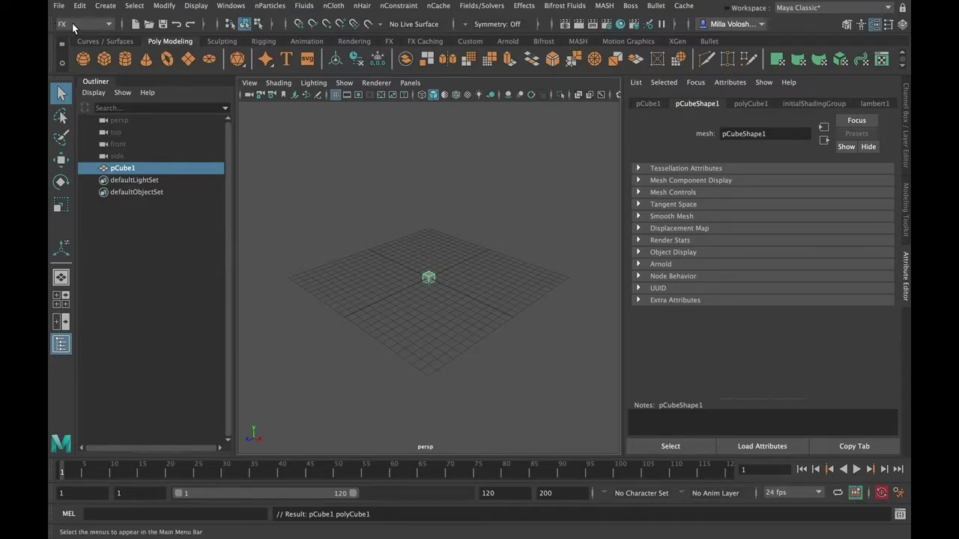
pyautogui.click(612, 8)
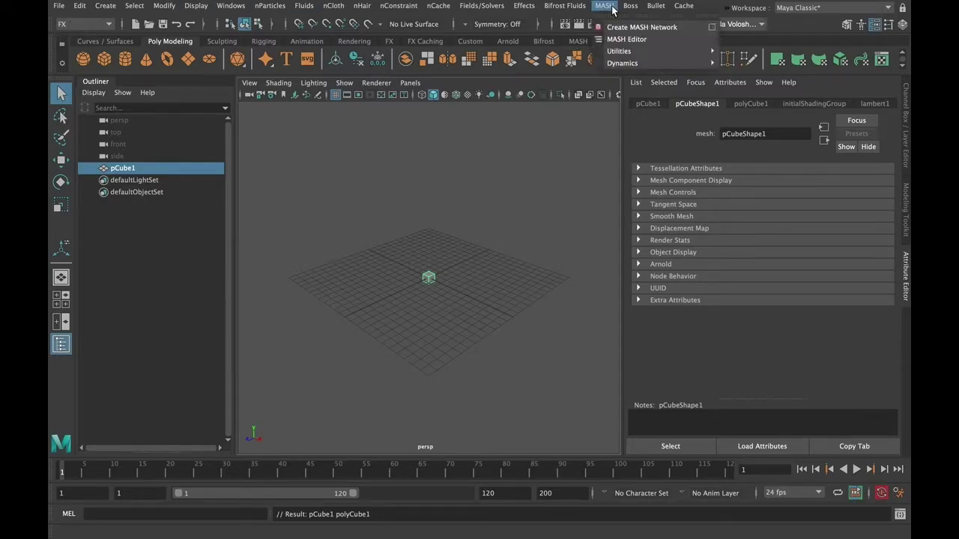
pyautogui.click(538, 124)
pyautogui.click(577, 41)
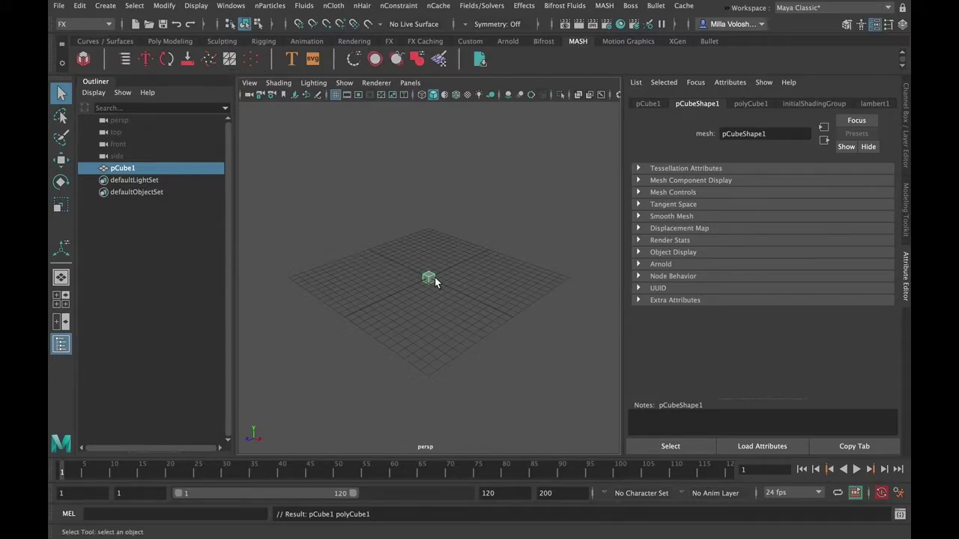
pyautogui.keyDown('alt'); pyautogui.moveTo(539, 295); pyautogui.dragTo(460, 214, button='middle'); pyautogui.keyUp('alt')
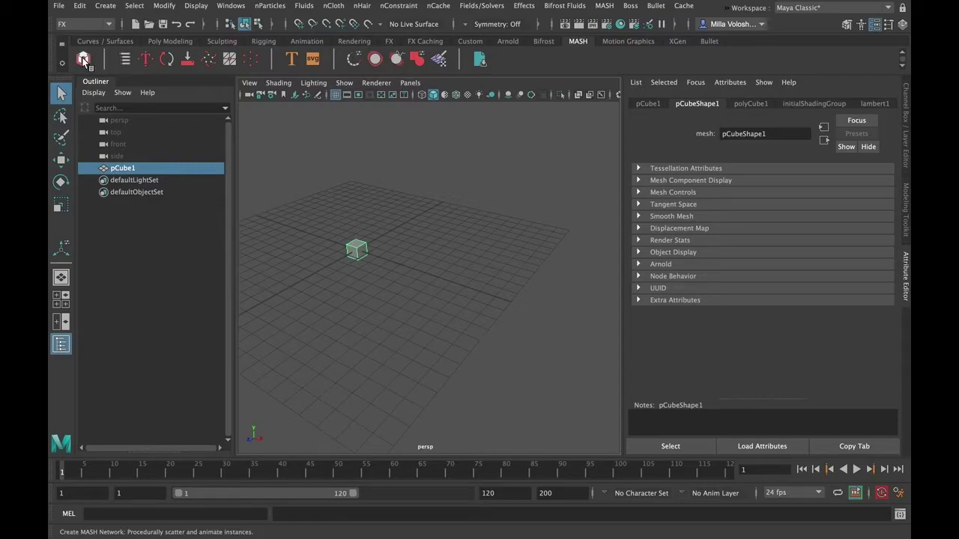
pyautogui.click(607, 7)
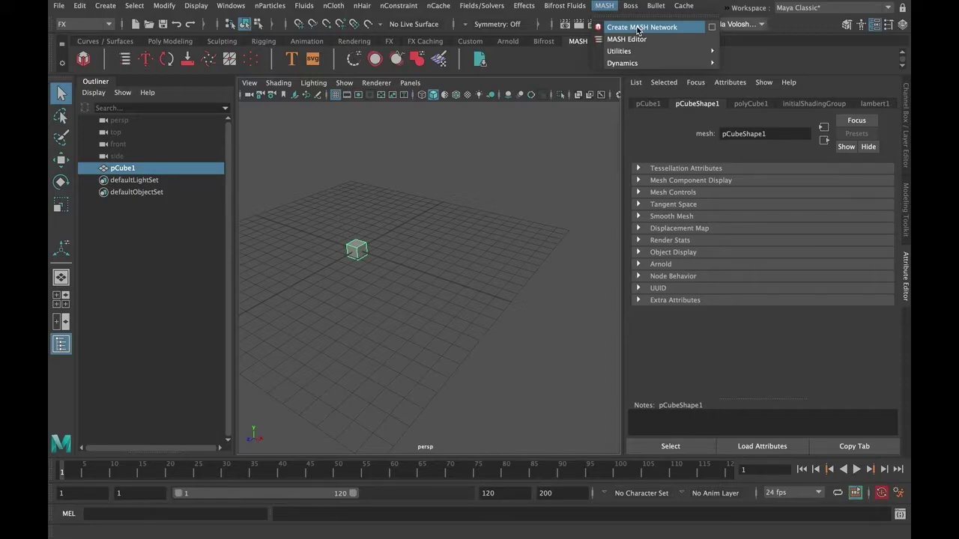
pyautogui.click(639, 29)
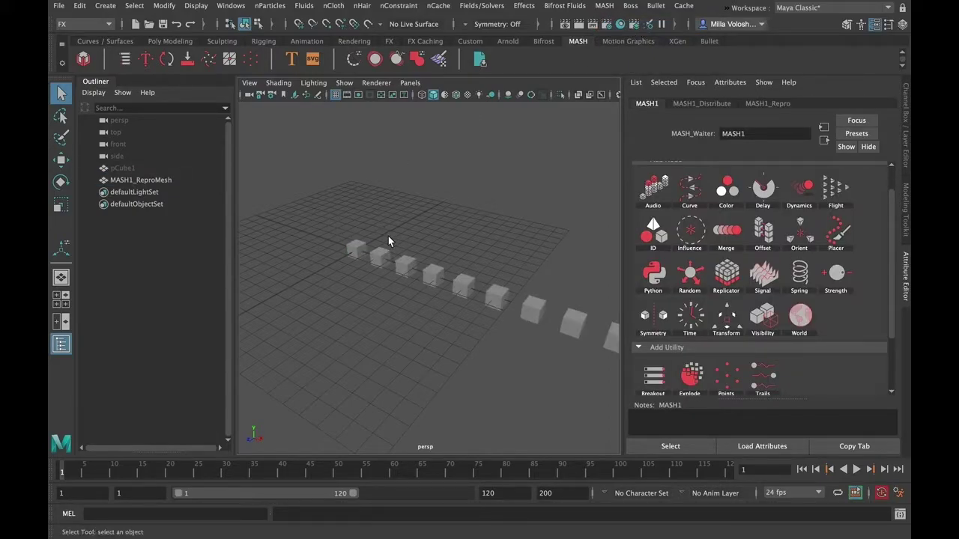
# Step: Examine the new network's Waiter, Repro and Distribute node settings and the row of cubes they generate
pyautogui.keyDown('alt'); pyautogui.moveTo(388, 236); pyautogui.dragTo(482, 237); pyautogui.keyUp('alt')
pyautogui.keyDown('alt'); pyautogui.moveTo(482, 237); pyautogui.dragTo(505, 217, button='middle'); pyautogui.keyUp('alt')
pyautogui.keyDown('alt'); pyautogui.moveTo(505, 216); pyautogui.dragTo(311, 218); pyautogui.keyUp('alt')
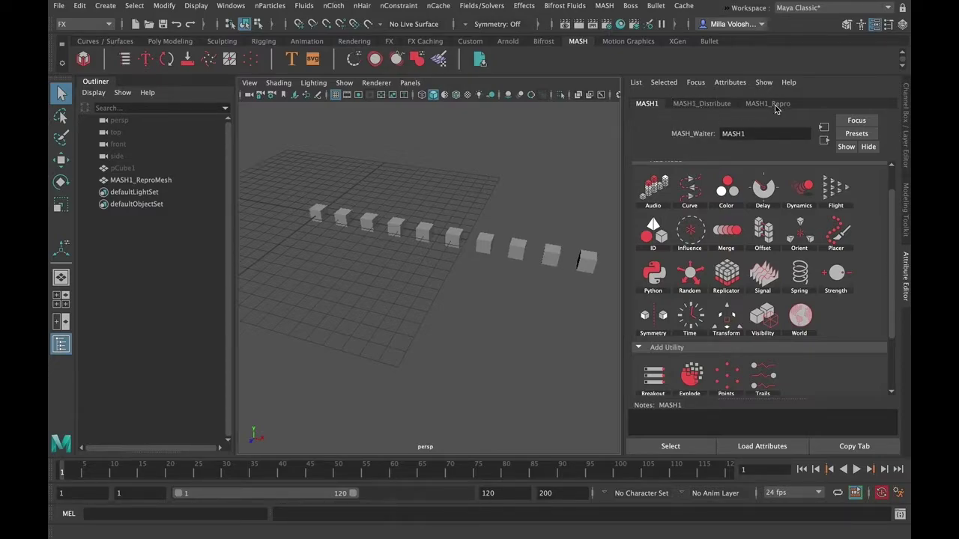
pyautogui.click(703, 109)
pyautogui.click(648, 104)
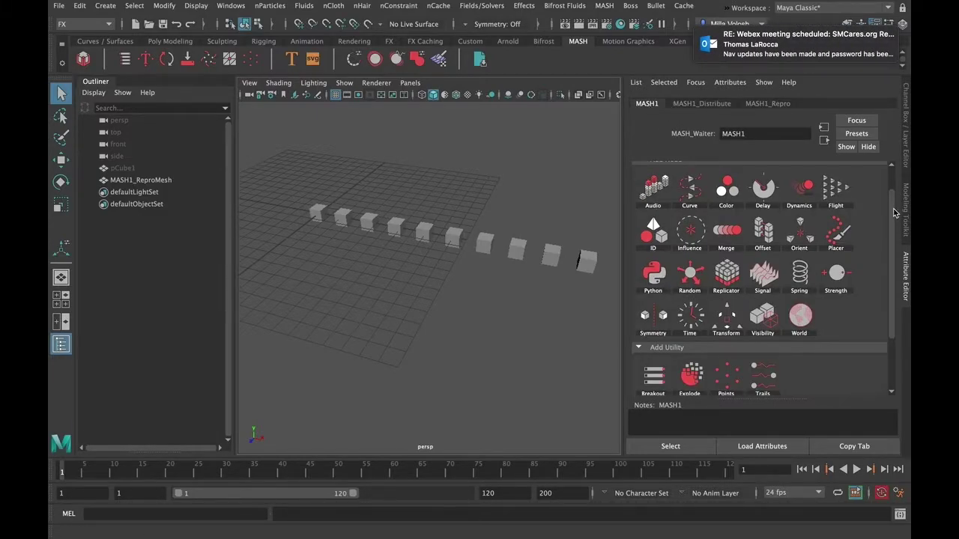
pyautogui.scroll(2, 894, 184)
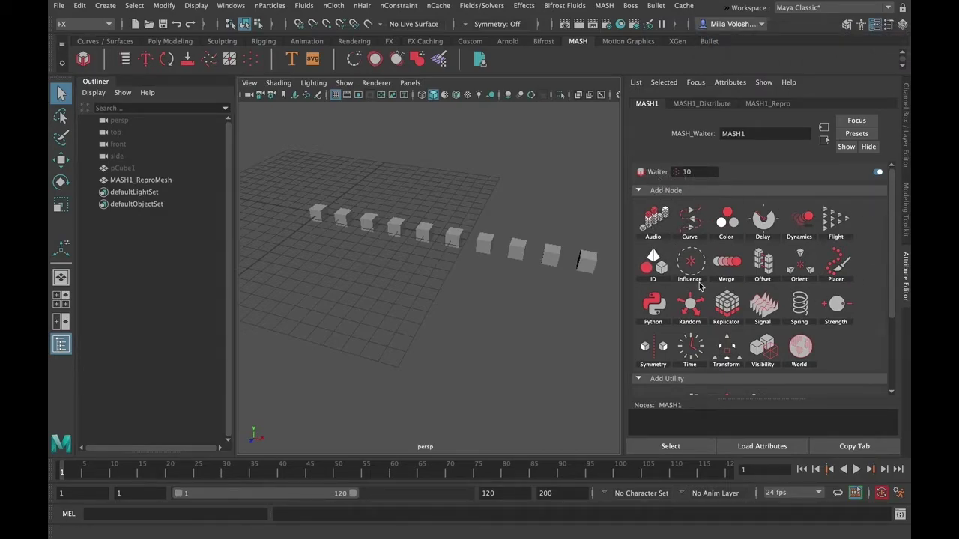
pyautogui.click(765, 105)
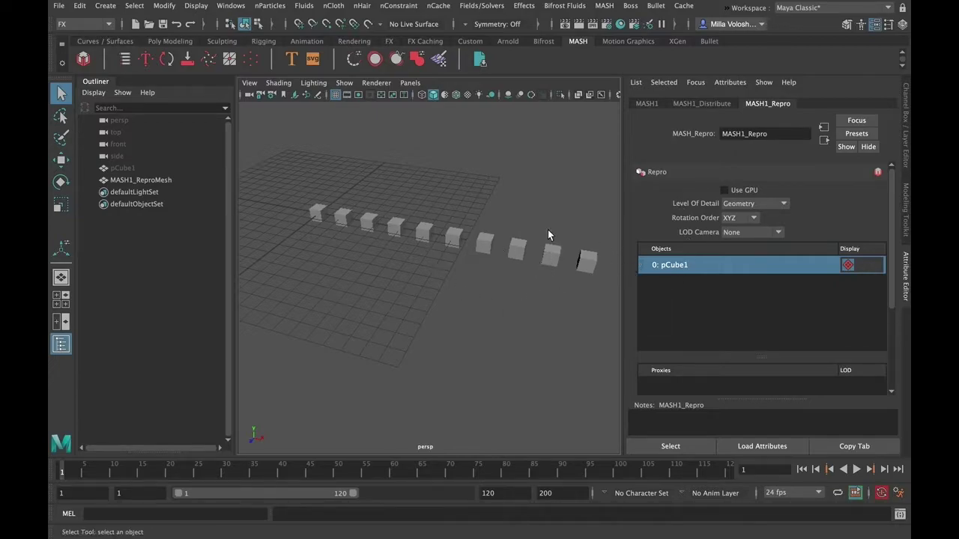
pyautogui.moveTo(892, 242); pyautogui.dragTo(891, 188)
pyautogui.click(708, 105)
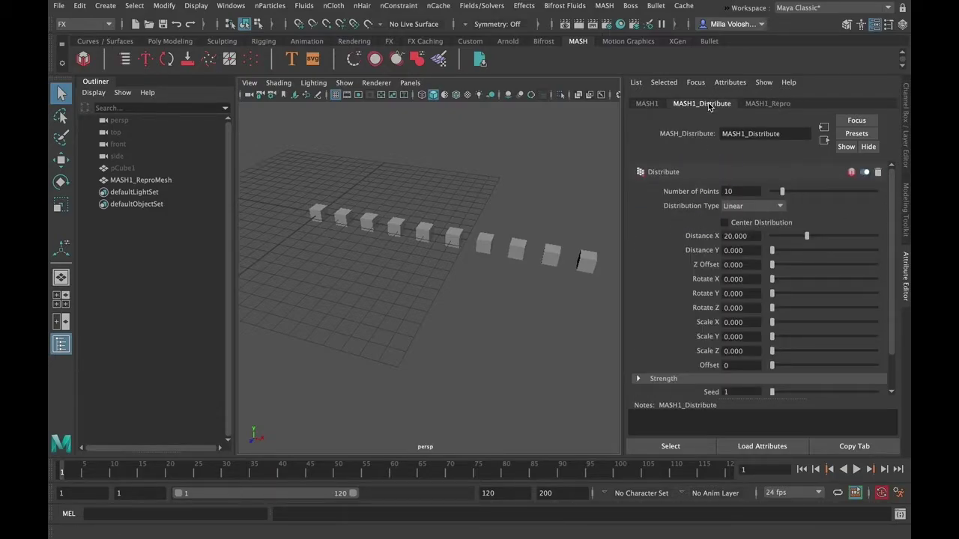
pyautogui.moveTo(476, 223)
pyautogui.keyDown('alt'); pyautogui.mouseDown()
pyautogui.moveTo(418, 210)
pyautogui.moveTo(455, 212)
pyautogui.moveTo(472, 225)
pyautogui.mouseUp(); pyautogui.keyUp('alt')
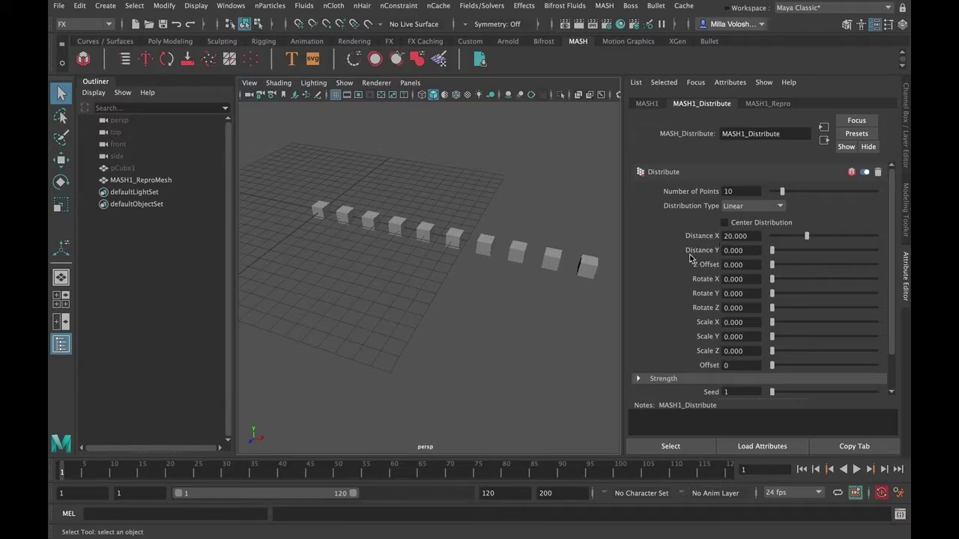
# Step: Switch the network's distribution type to Radial and raise the number of points to 33
pyautogui.click(750, 208)
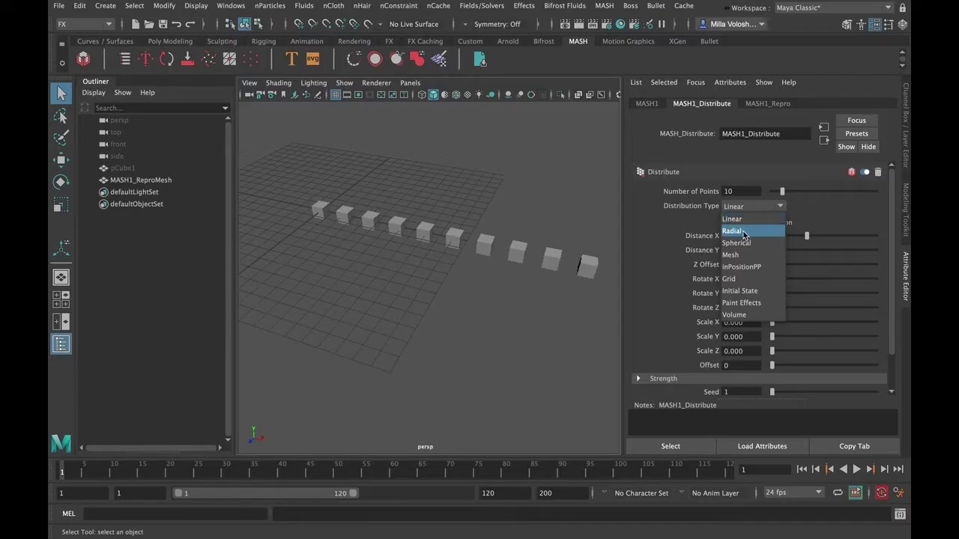
pyautogui.click(745, 232)
pyautogui.keyDown('alt'); pyautogui.moveTo(523, 287); pyautogui.dragTo(570, 214); pyautogui.keyUp('alt')
pyautogui.moveTo(783, 192); pyautogui.dragTo(808, 196)
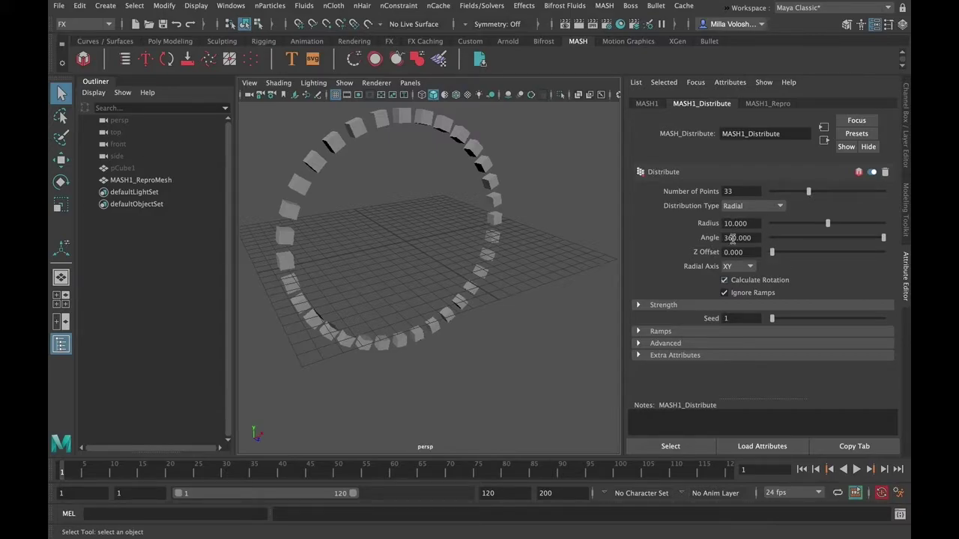
# Step: Stretch the radial distribution into a spiral with a Z Offset of about 32.28 and 40 points
pyautogui.moveTo(772, 252); pyautogui.dragTo(803, 253)
pyautogui.scroll(-5, 554, 265)
pyautogui.keyDown('alt'); pyautogui.moveTo(556, 255); pyautogui.dragTo(626, 266); pyautogui.keyUp('alt')
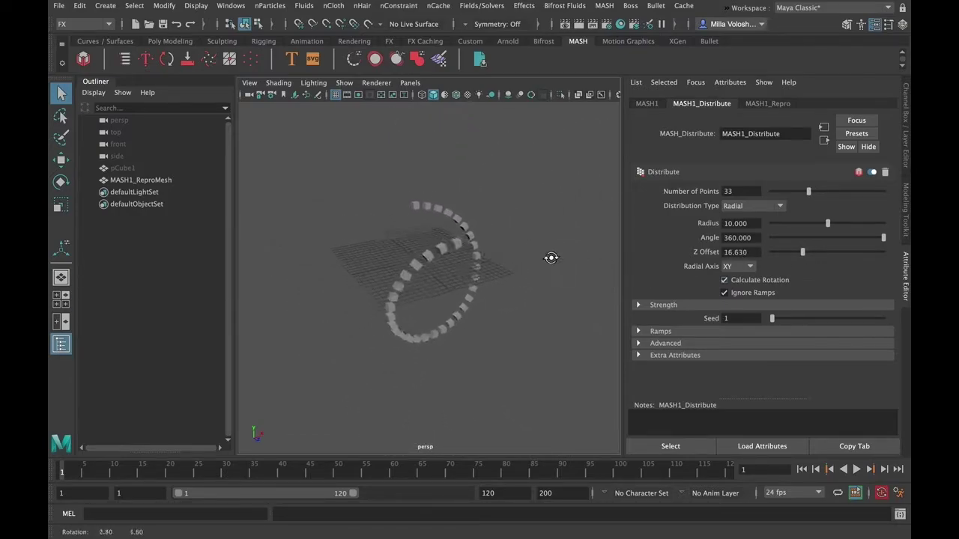
pyautogui.moveTo(807, 253); pyautogui.dragTo(831, 252)
pyautogui.moveTo(808, 191)
pyautogui.mouseDown()
pyautogui.moveTo(847, 196)
pyautogui.moveTo(786, 197)
pyautogui.moveTo(815, 201)
pyautogui.mouseUp()
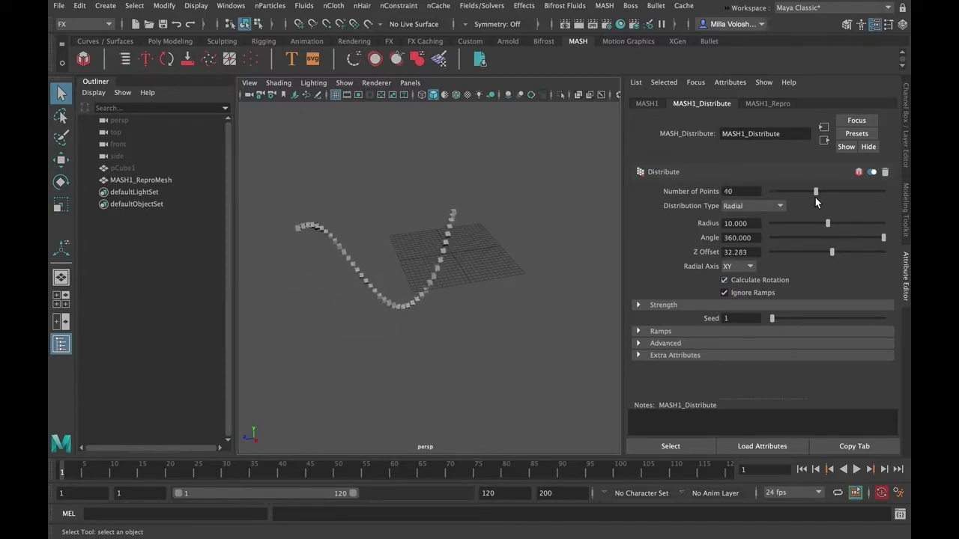
pyautogui.moveTo(883, 238); pyautogui.dragTo(909, 247)
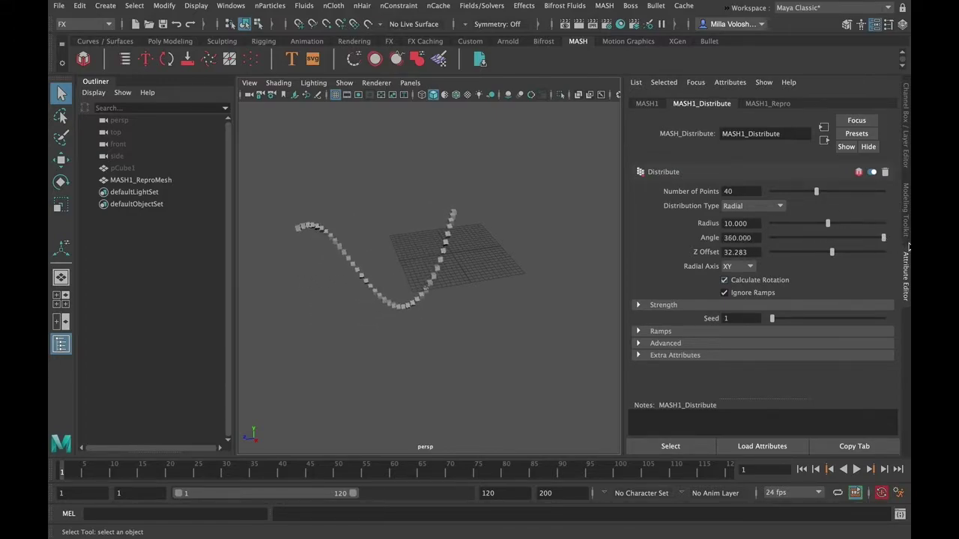
# Step: Change the distribution type to Spherical and increase the number of points to 100
pyautogui.click(754, 208)
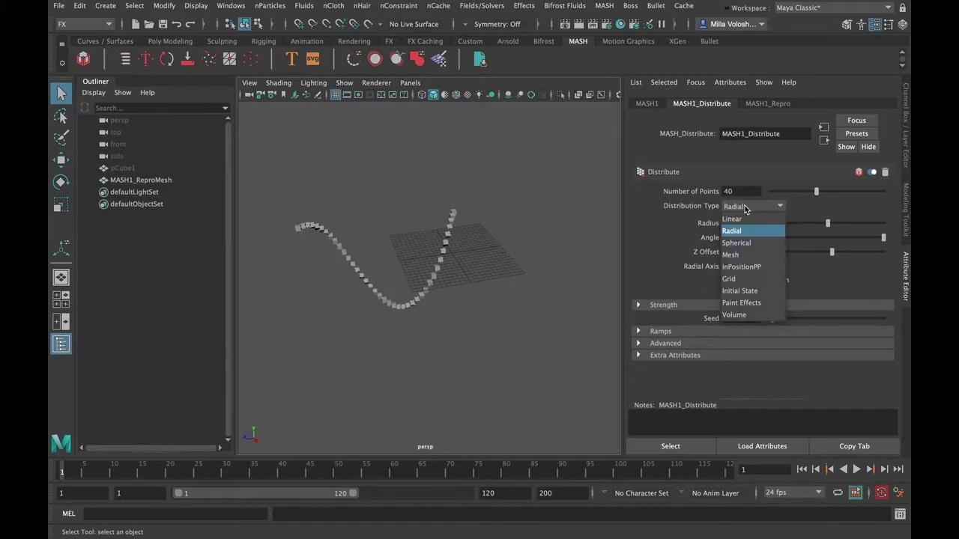
pyautogui.click(736, 243)
pyautogui.keyDown('alt'); pyautogui.moveTo(425, 256); pyautogui.dragTo(497, 231); pyautogui.keyUp('alt')
pyautogui.keyDown('alt'); pyautogui.moveTo(520, 228); pyautogui.dragTo(502, 284, button='right'); pyautogui.keyUp('alt')
pyautogui.keyDown('alt'); pyautogui.moveTo(500, 285); pyautogui.dragTo(479, 295); pyautogui.keyUp('alt')
pyautogui.moveTo(817, 191); pyautogui.dragTo(908, 199)
pyautogui.keyDown('alt'); pyautogui.moveTo(594, 226); pyautogui.dragTo(513, 239); pyautogui.keyUp('alt')
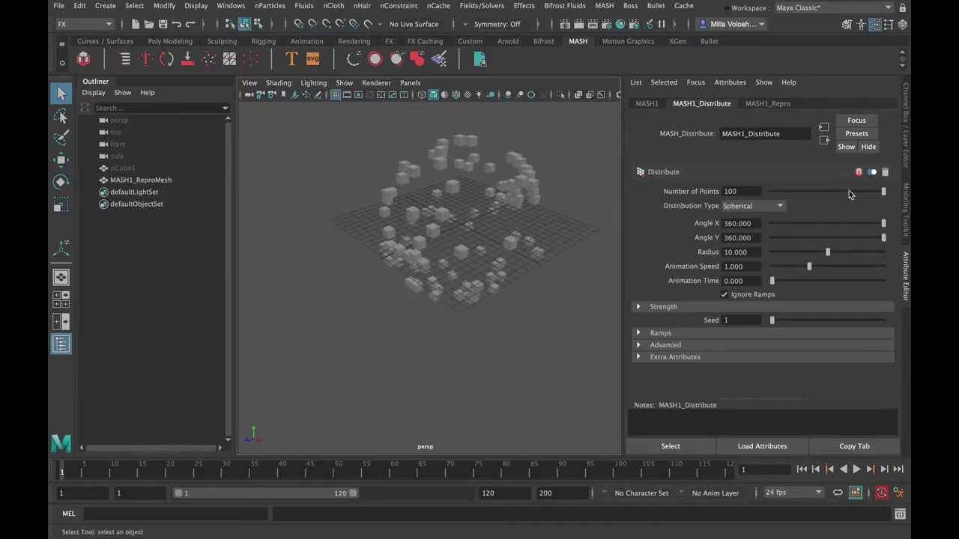
# Step: Change the MASH distribution type to Grid
pyautogui.click(752, 205)
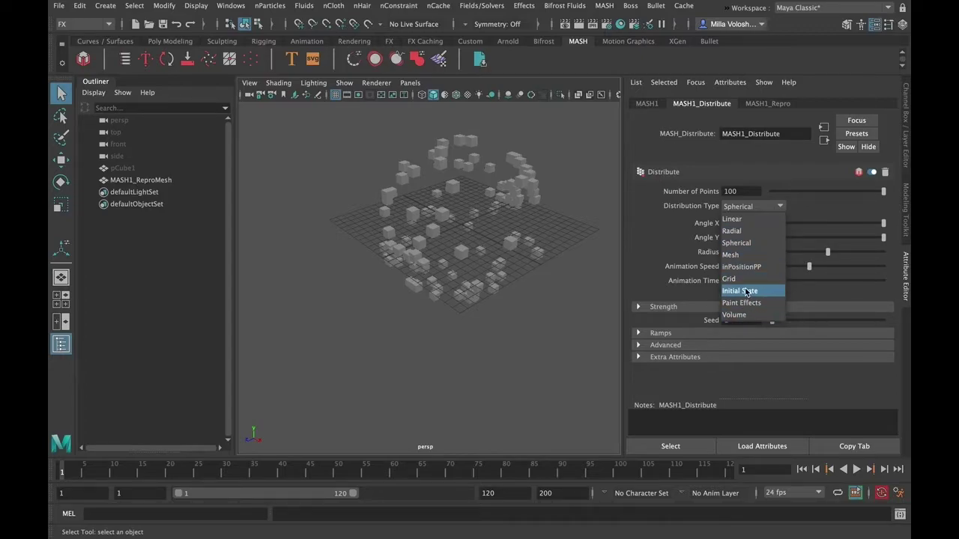
pyautogui.click(736, 282)
pyautogui.keyDown('alt'); pyautogui.moveTo(431, 270); pyautogui.dragTo(526, 247); pyautogui.keyUp('alt')
pyautogui.keyDown('alt'); pyautogui.moveTo(527, 247); pyautogui.dragTo(501, 262, button='right'); pyautogui.keyUp('alt')
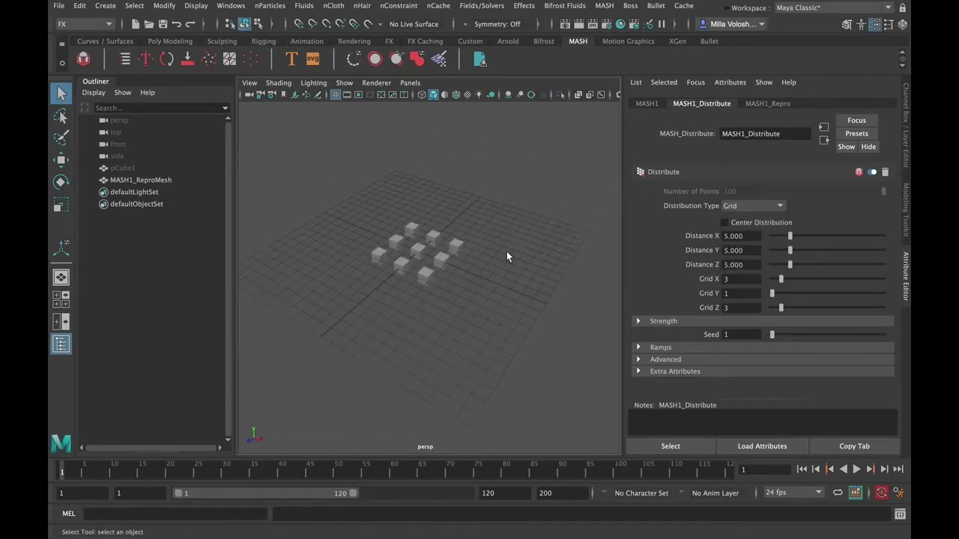
pyautogui.keyDown('alt'); pyautogui.moveTo(500, 262); pyautogui.dragTo(480, 251); pyautogui.keyUp('alt')
# Step: Try a Distance X of about 9.95 for the grid, and set it back to 5
pyautogui.click(810, 235)
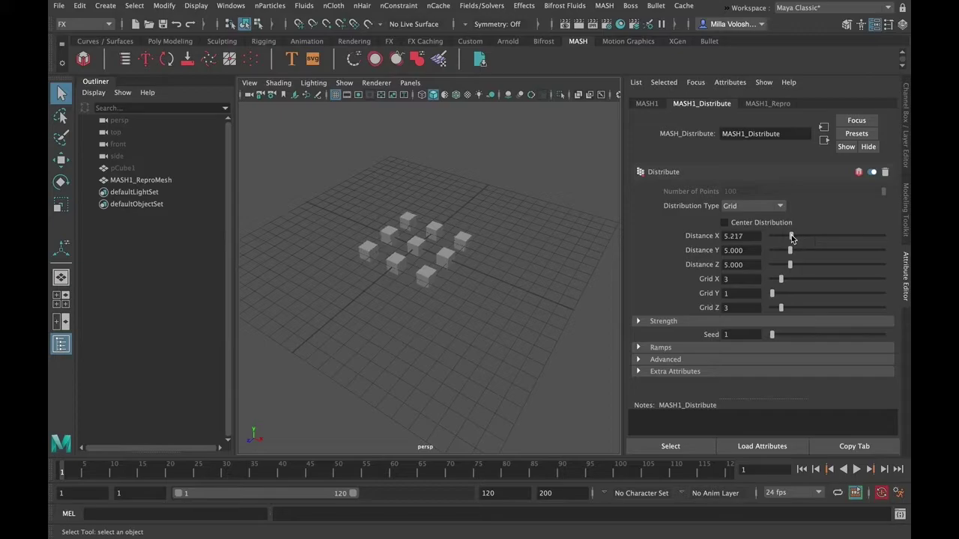
pyautogui.moveTo(748, 236); pyautogui.dragTo(666, 236)
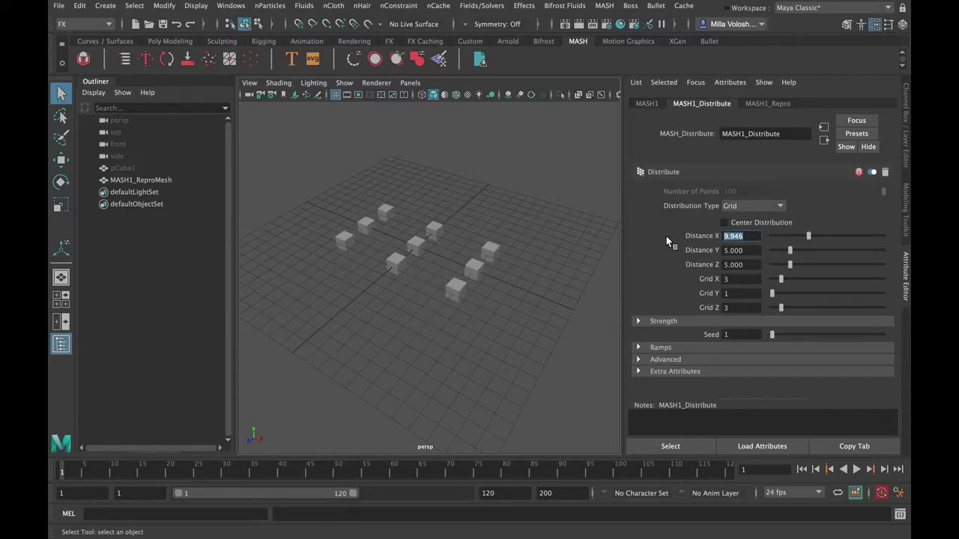
pyautogui.write('5')
pyautogui.press('Return')
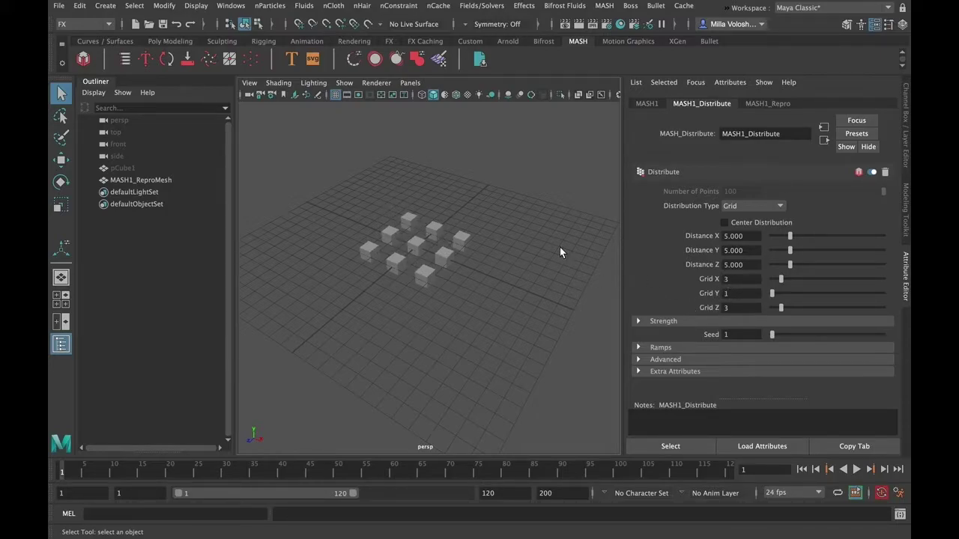
# Step: Set the grid's cube count to 8 along X, Y and Z
pyautogui.click(728, 279)
pyautogui.write('8')
pyautogui.press('Tab')
pyautogui.write('8')
pyautogui.press('Tab')
pyautogui.write('8')
pyautogui.press('Tab')
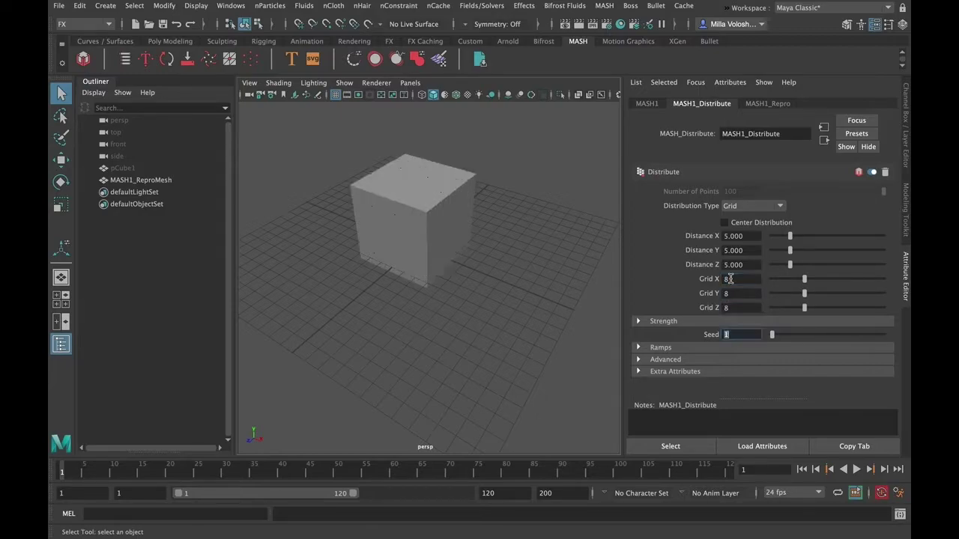
# Step: Set the grid distribution's Distance X, Distance Y and Distance Z to 10 each
pyautogui.moveTo(749, 236); pyautogui.dragTo(703, 235)
pyautogui.write('10')
pyautogui.press('Tab')
pyautogui.write('10')
pyautogui.press('Tab')
pyautogui.write('10')
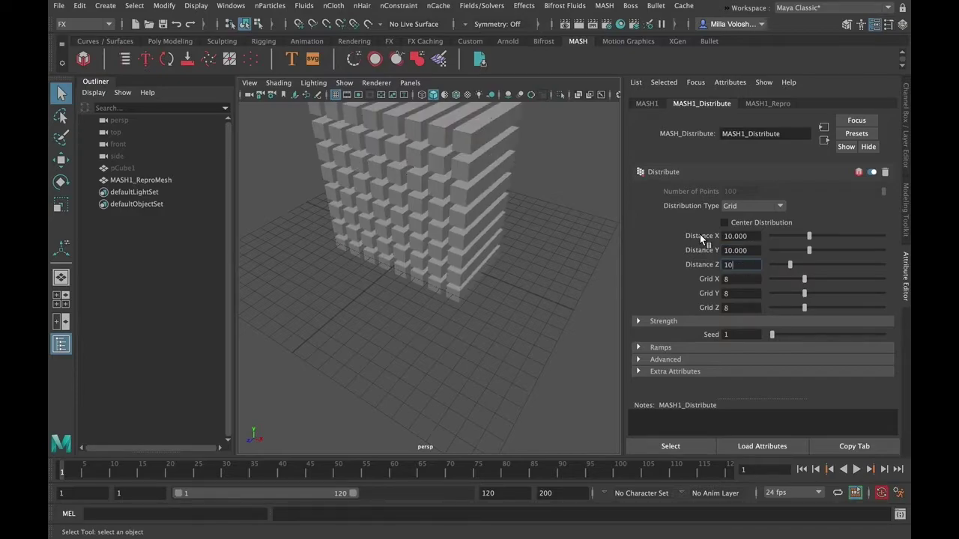
pyautogui.press('Return')
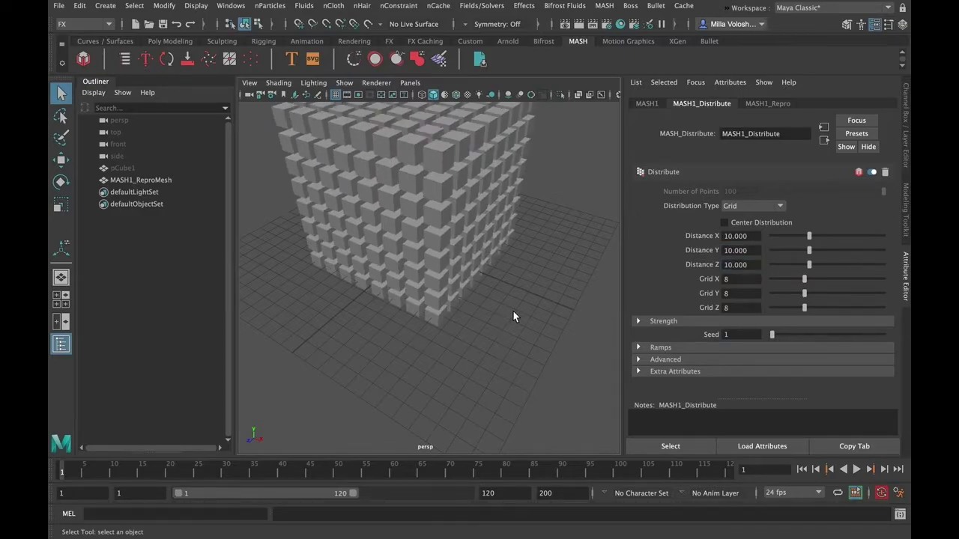
pyautogui.keyDown('alt'); pyautogui.moveTo(513, 311); pyautogui.dragTo(493, 265, button='right'); pyautogui.keyUp('alt')
pyautogui.keyDown('alt'); pyautogui.moveTo(493, 265); pyautogui.dragTo(481, 281); pyautogui.keyUp('alt')
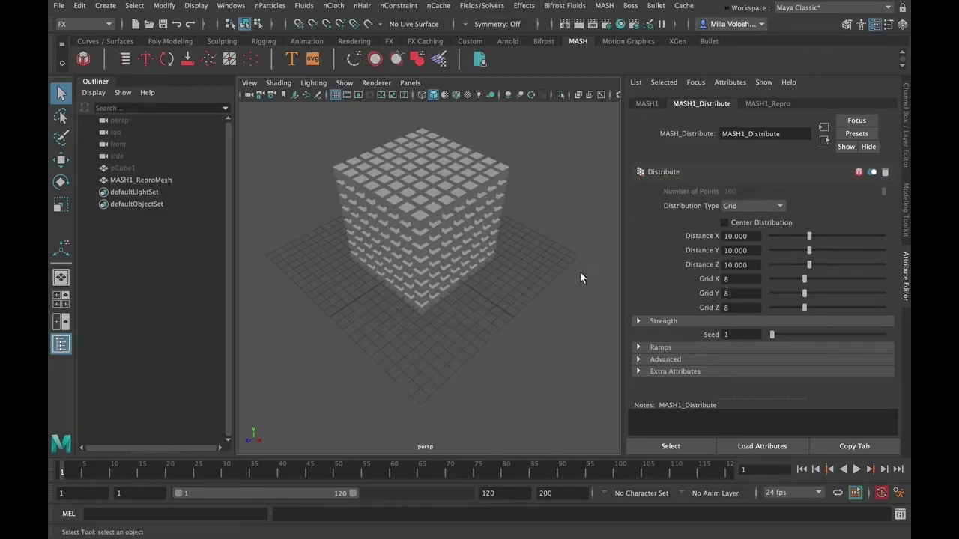
# Step: Turn on Wireframe on Shaded for the perspective view and inspect the cube grid
pyautogui.click(278, 82)
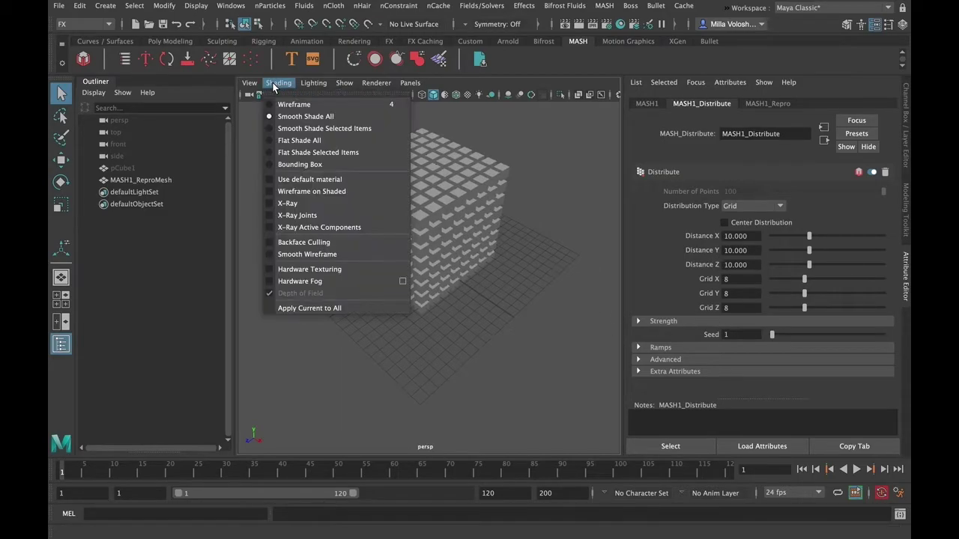
pyautogui.click(270, 191)
pyautogui.keyDown('alt'); pyautogui.moveTo(458, 269); pyautogui.dragTo(498, 228); pyautogui.keyUp('alt')
pyautogui.keyDown('alt'); pyautogui.moveTo(498, 228); pyautogui.dragTo(505, 231, button='right'); pyautogui.keyUp('alt')
pyautogui.keyDown('alt'); pyautogui.moveTo(515, 265); pyautogui.dragTo(509, 253); pyautogui.keyUp('alt')
pyautogui.keyDown('alt'); pyautogui.moveTo(517, 257); pyautogui.dragTo(515, 241, button='right'); pyautogui.keyUp('alt')
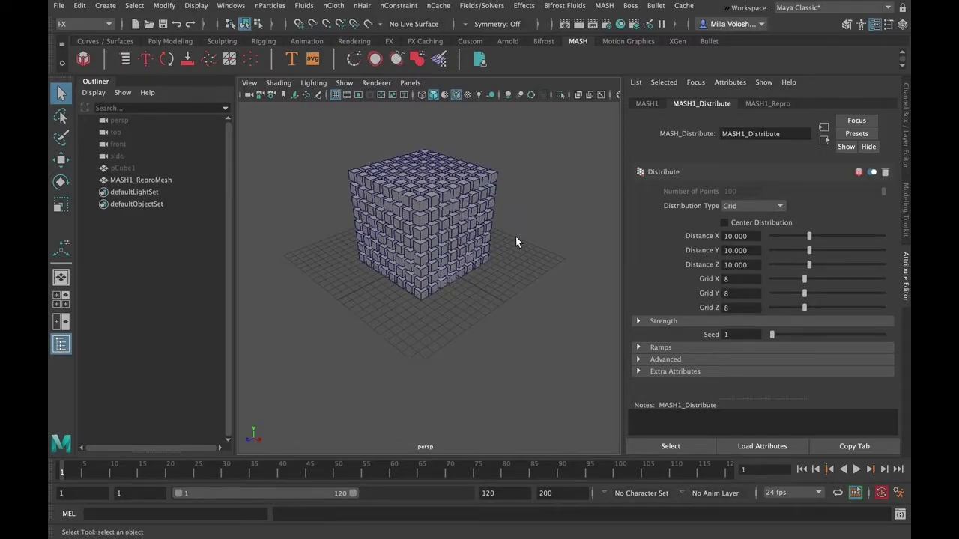
# Step: Open the MASH Editor and select the network's Distribute node in it
pyautogui.click(646, 103)
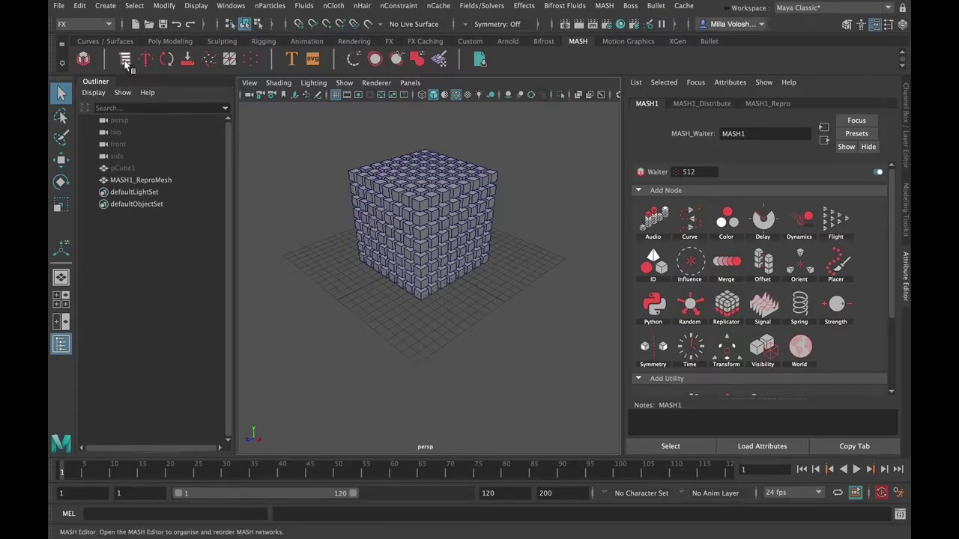
pyautogui.click(604, 6)
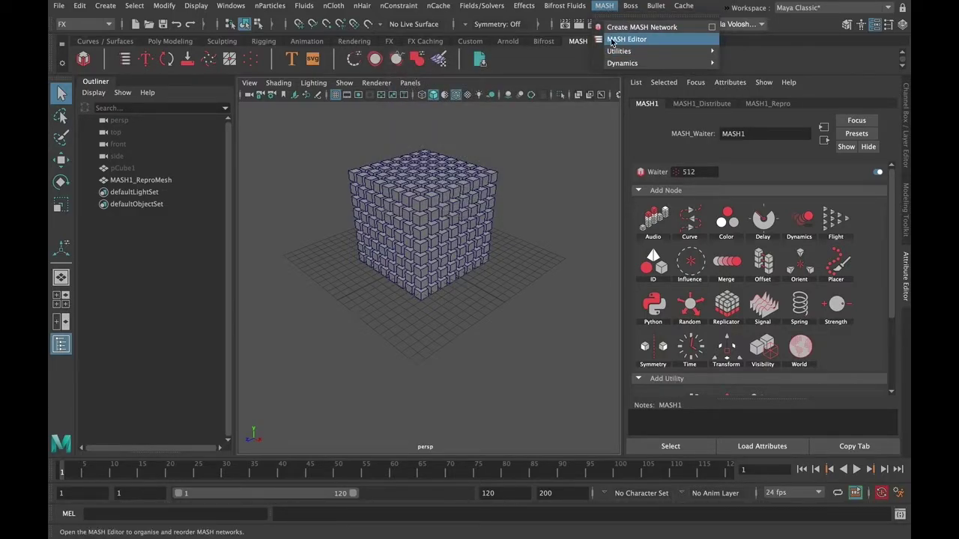
pyautogui.click(125, 64)
pyautogui.click(125, 64)
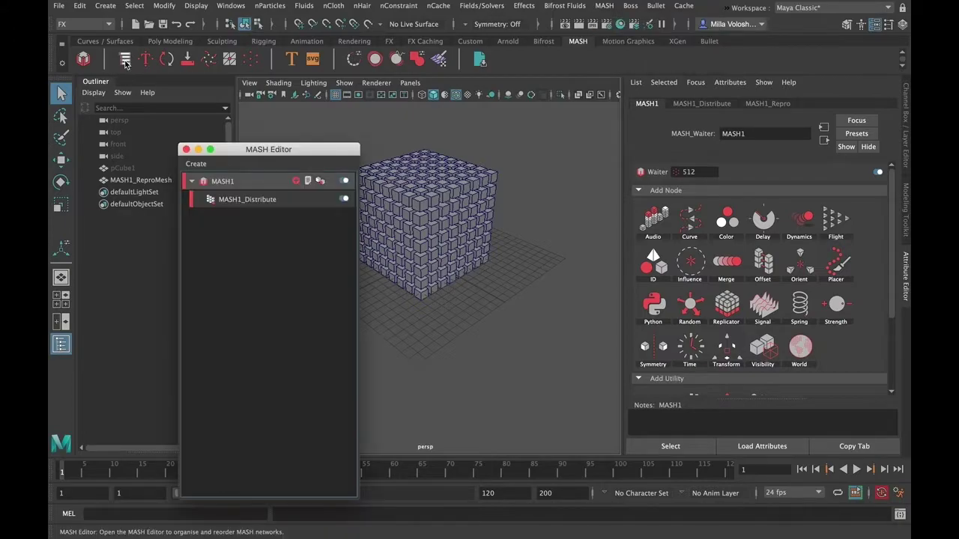
pyautogui.moveTo(248, 152); pyautogui.dragTo(268, 136)
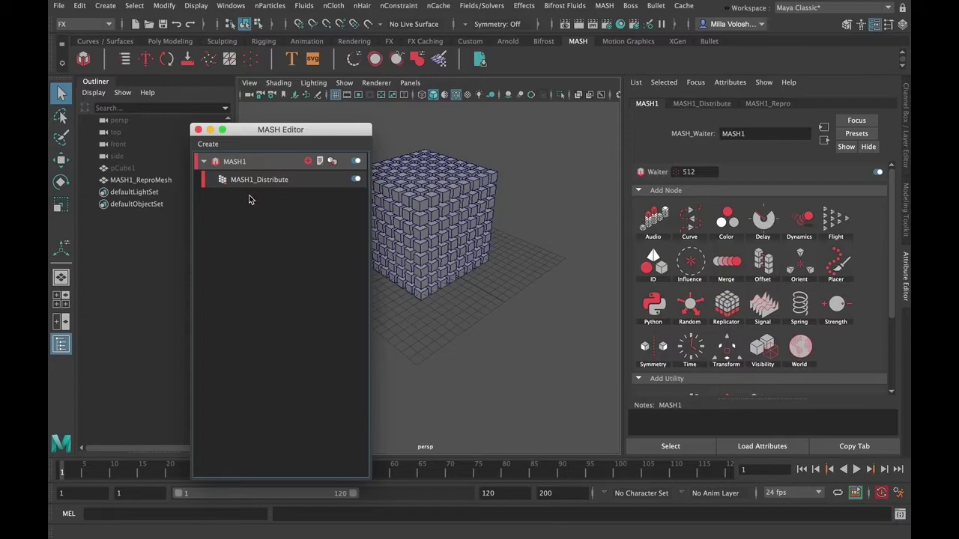
pyautogui.click(304, 188)
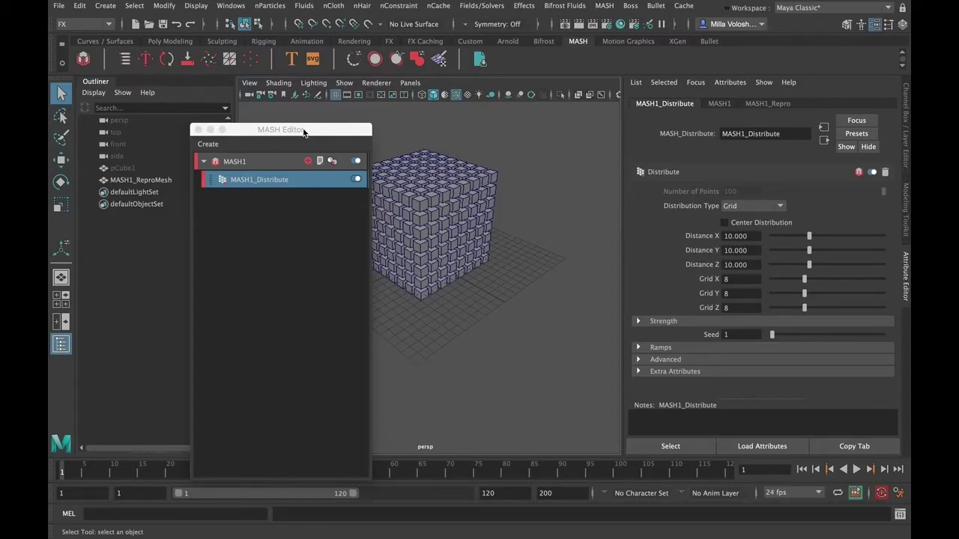
# Step: Play the timeline to preview the cube grid, and return to the first frame
pyautogui.moveTo(307, 131); pyautogui.dragTo(259, 149)
pyautogui.moveTo(485, 246)
pyautogui.keyDown('alt'); pyautogui.mouseDown()
pyautogui.moveTo(517, 218)
pyautogui.moveTo(498, 234)
pyautogui.moveTo(483, 226)
pyautogui.moveTo(495, 235)
pyautogui.mouseUp(); pyautogui.keyUp('alt')
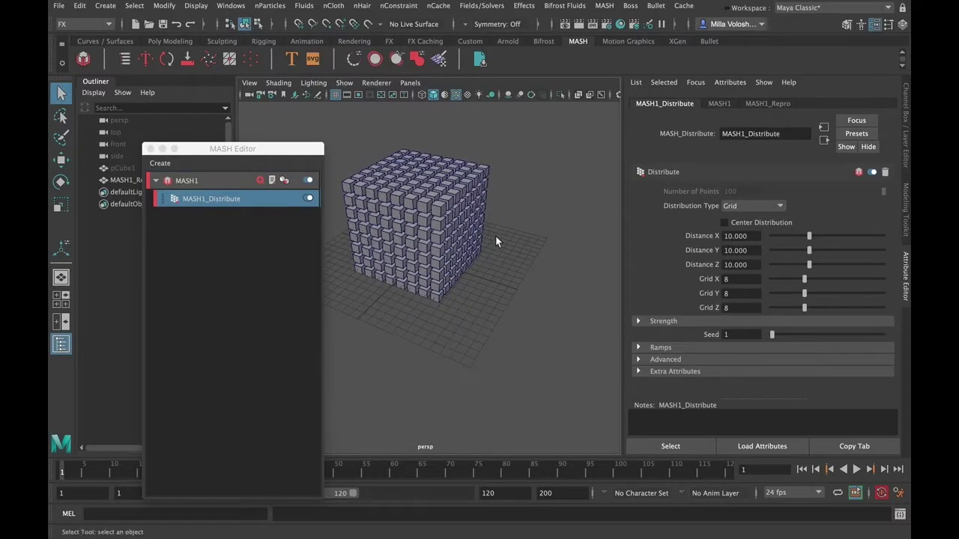
pyautogui.click(858, 470)
pyautogui.click(856, 470)
pyautogui.click(800, 470)
pyautogui.click(263, 182)
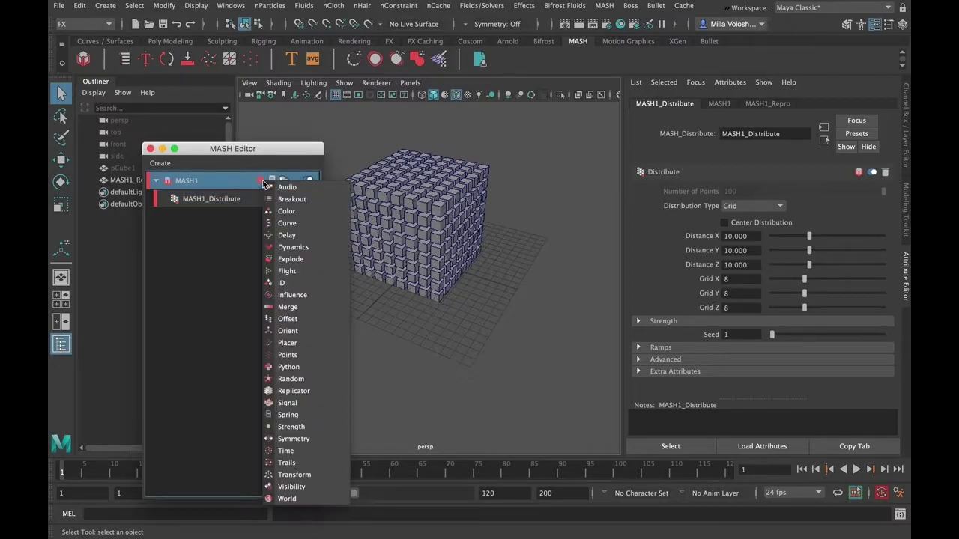
pyautogui.click(218, 242)
pyautogui.click(214, 200)
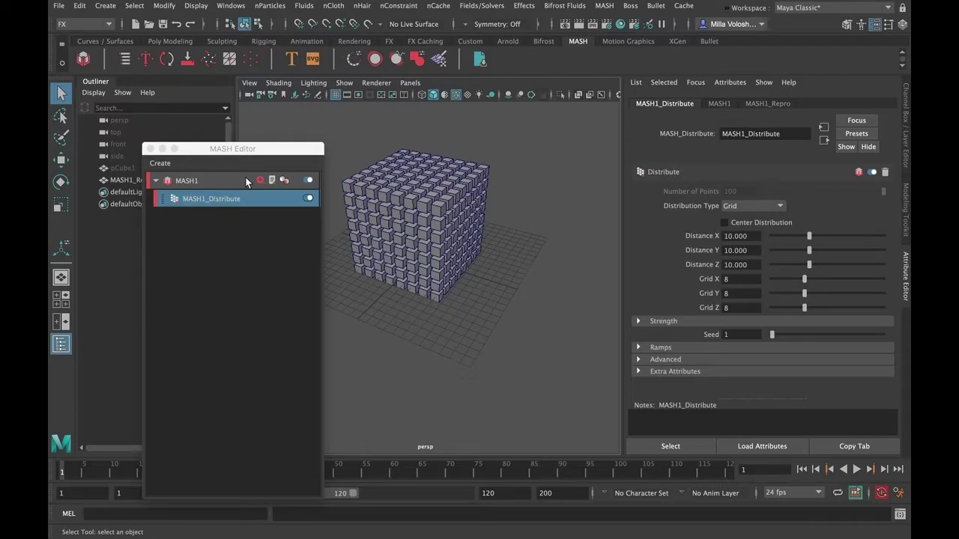
# Step: Filter the Outliner to show only Geometry and MASH objects, and select the MASH1 network node in it
pyautogui.moveTo(217, 152); pyautogui.dragTo(325, 138)
pyautogui.click(159, 181)
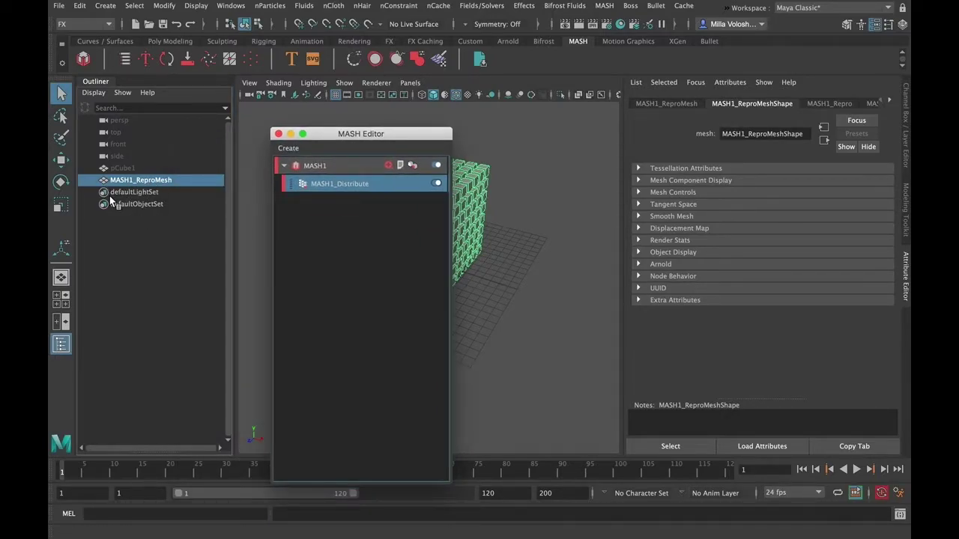
pyautogui.click(120, 92)
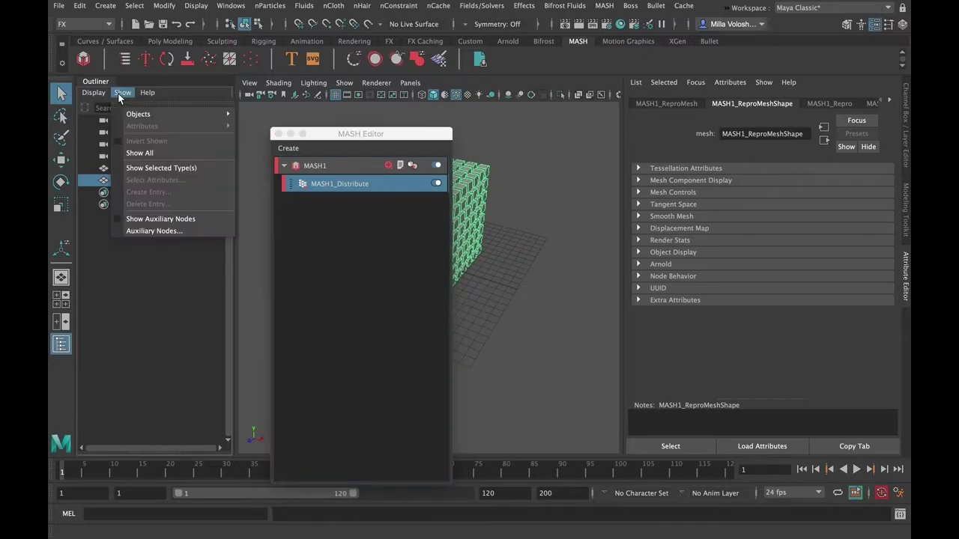
pyautogui.moveTo(147, 114)
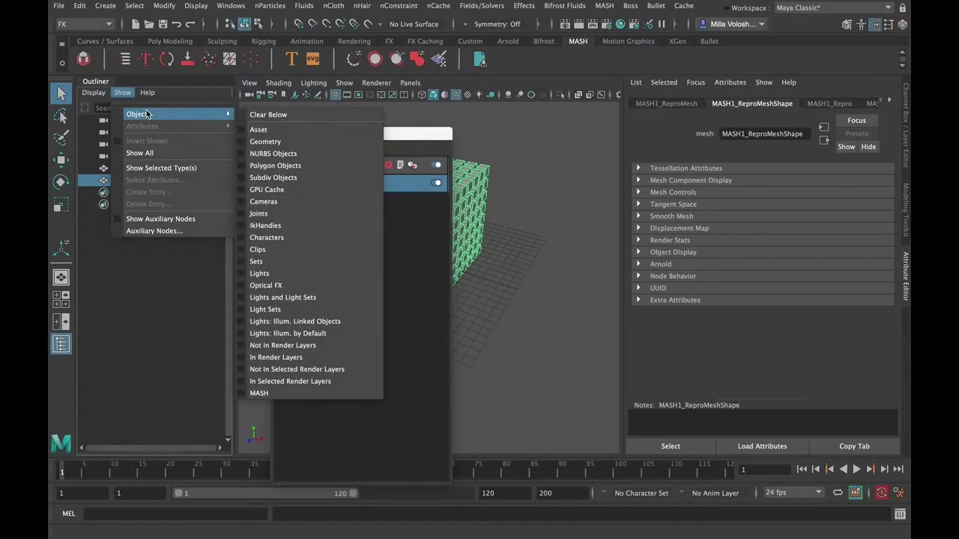
pyautogui.click(254, 141)
pyautogui.click(122, 93)
pyautogui.moveTo(175, 118)
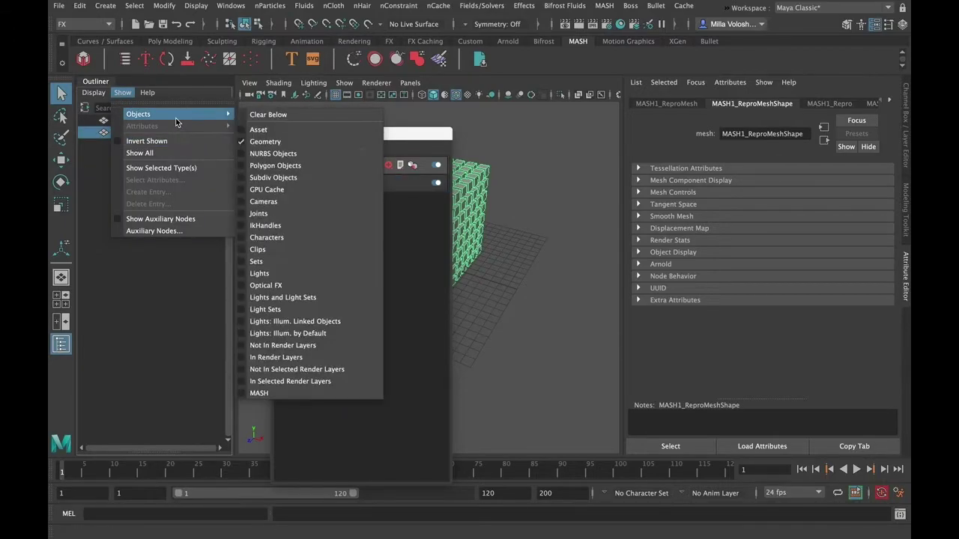
pyautogui.click(247, 395)
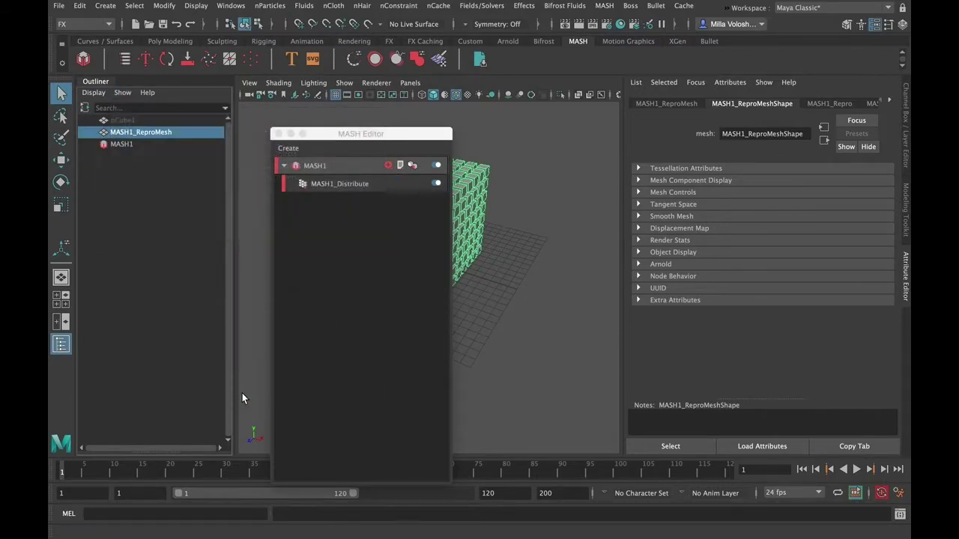
pyautogui.click(142, 144)
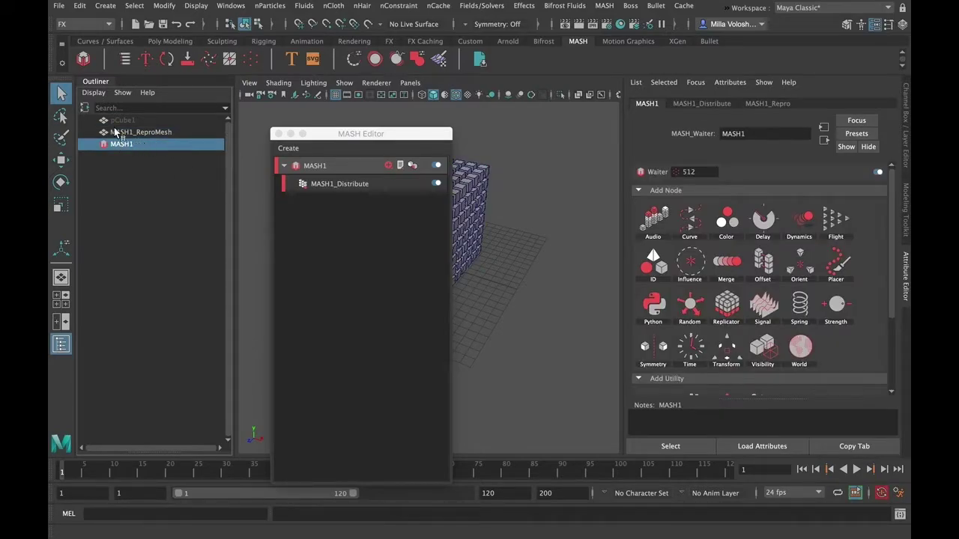
# Step: Show shapes in the Outliner and turn off its DAG Objects Only display option
pyautogui.click(90, 93)
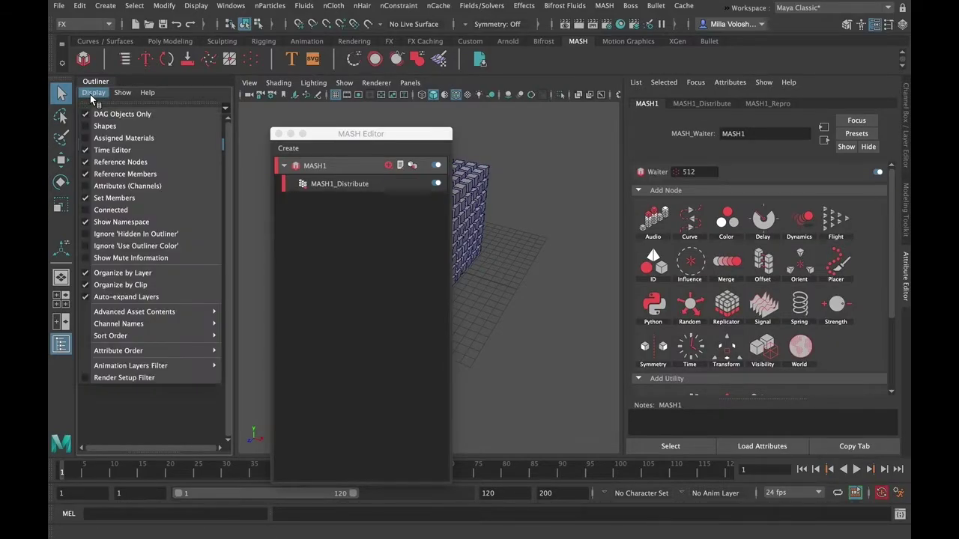
pyautogui.click(91, 126)
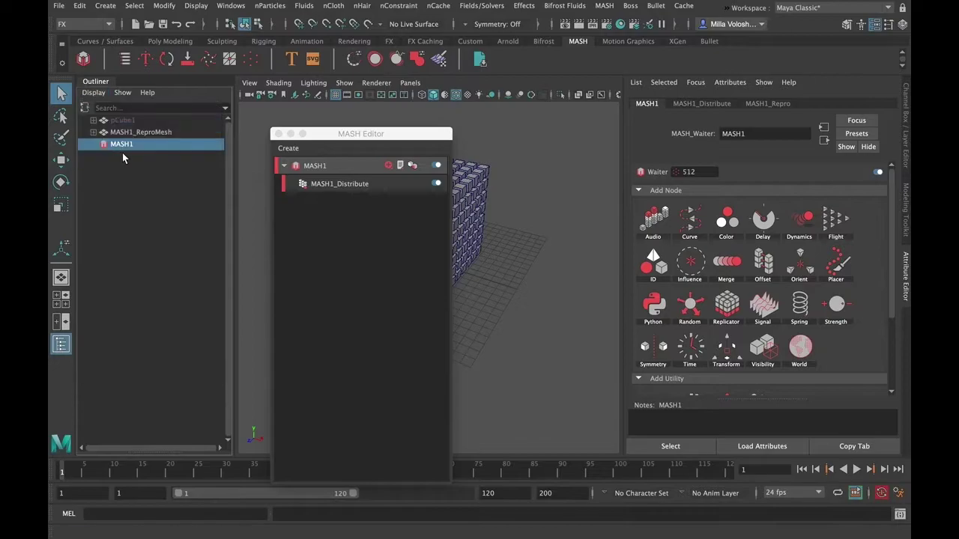
pyautogui.click(93, 93)
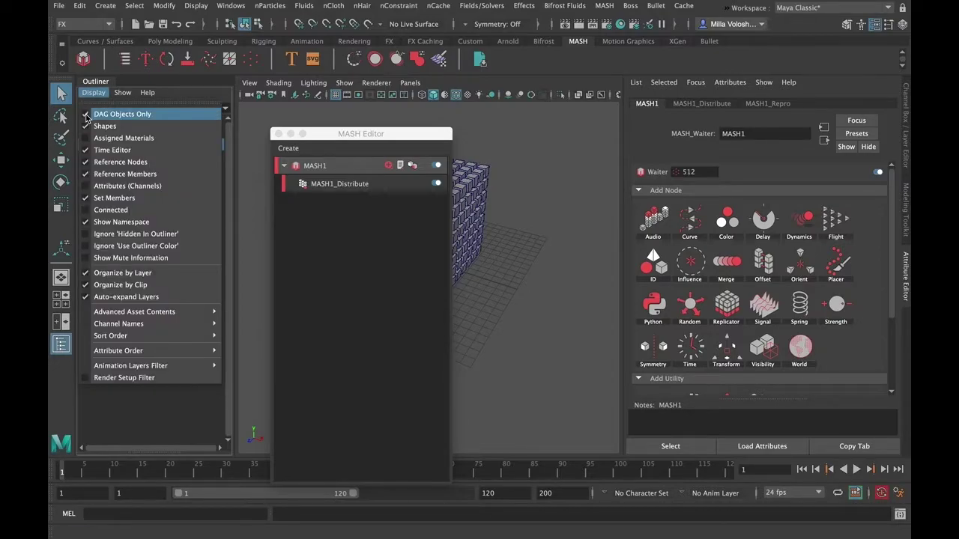
pyautogui.click(87, 115)
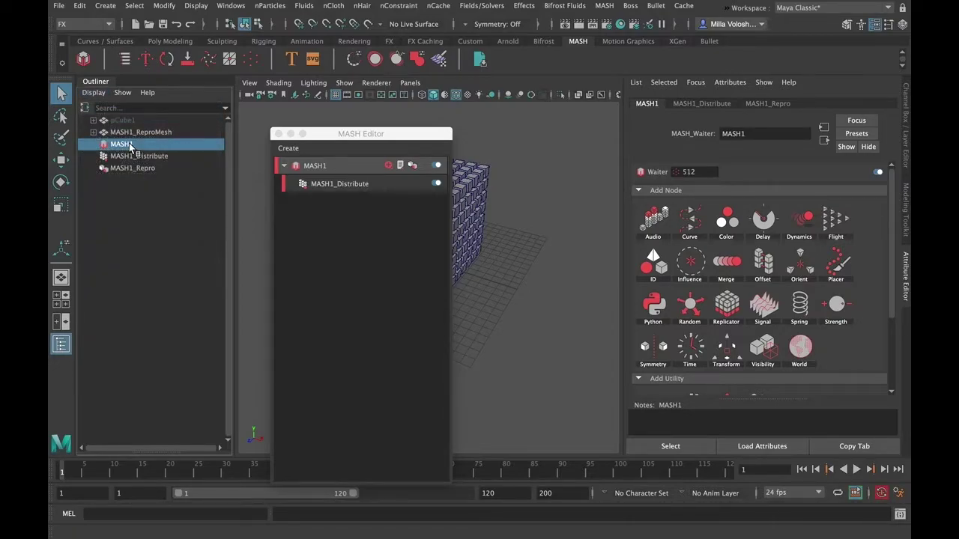
pyautogui.moveTo(132, 160); pyautogui.dragTo(135, 145)
# Step: Add a Dynamics node to the MASH1 network and move the MASH Editor clear of the cube grid
pyautogui.moveTo(349, 139); pyautogui.dragTo(317, 120)
pyautogui.click(356, 145)
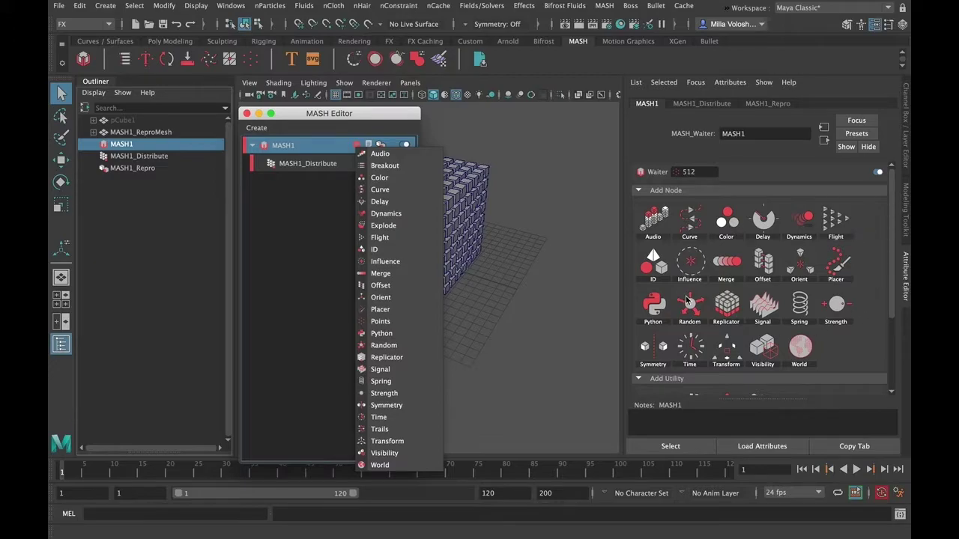
pyautogui.click(403, 213)
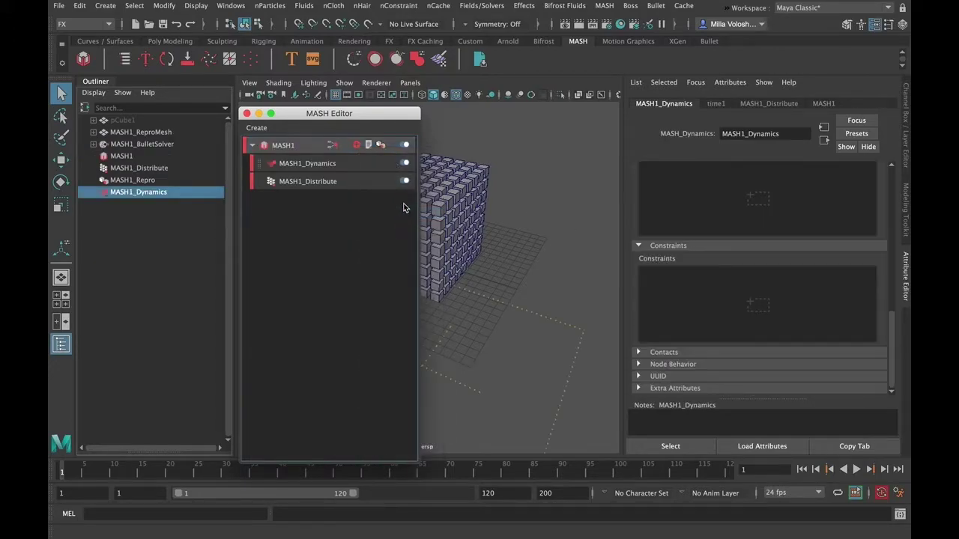
pyautogui.moveTo(356, 114); pyautogui.dragTo(611, 128)
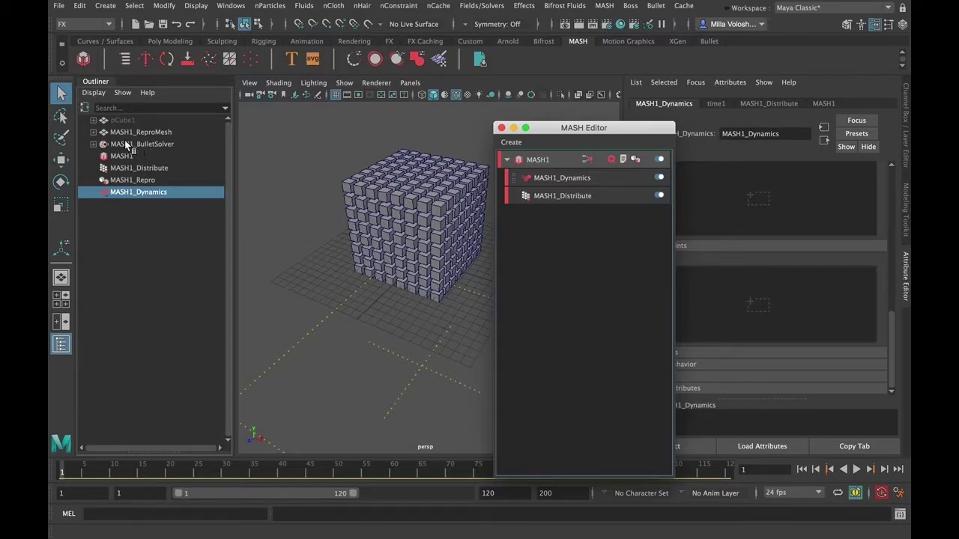
# Step: Expand MASH1_BulletSolver in the Outliner, select its shape node, and examine its solver and ground settings
pyautogui.moveTo(569, 129); pyautogui.dragTo(403, 141)
pyautogui.click(93, 145)
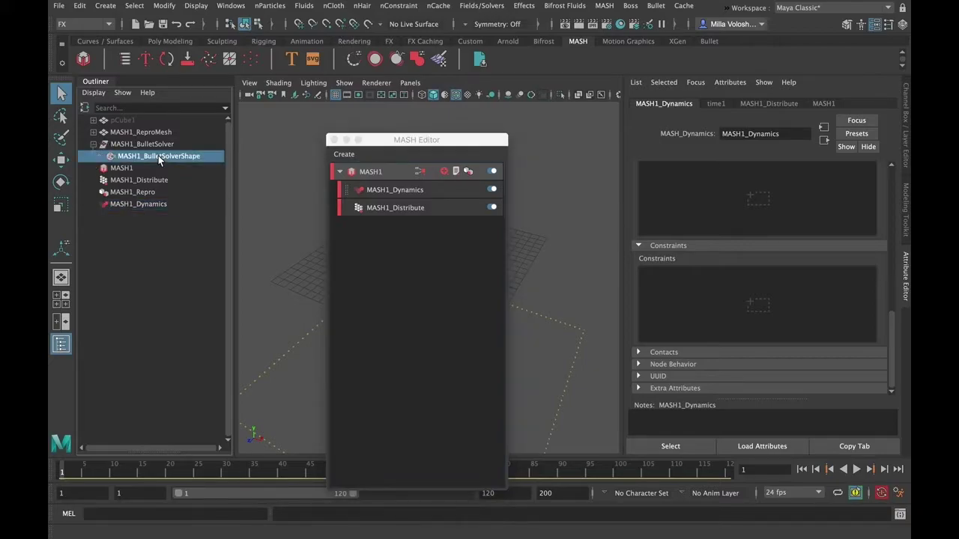
pyautogui.click(158, 155)
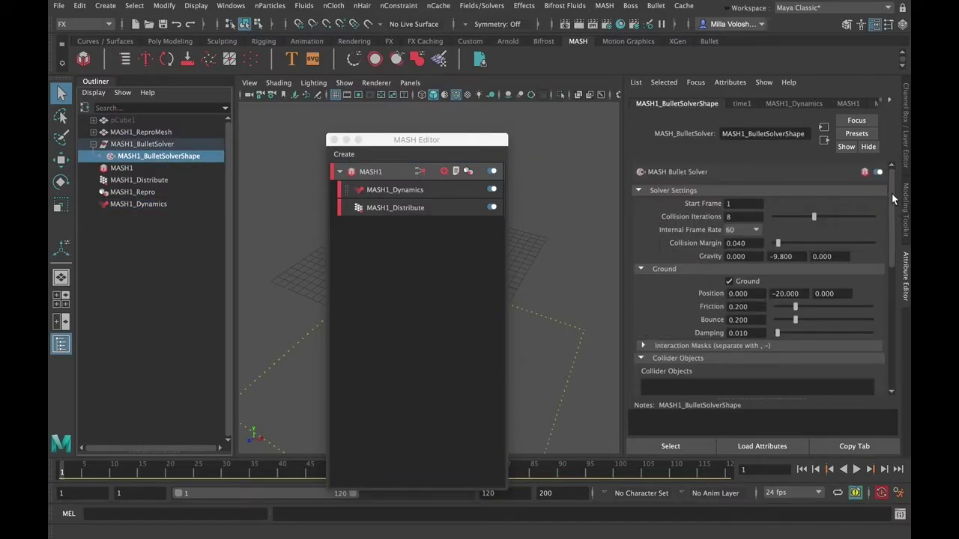
pyautogui.moveTo(892, 194); pyautogui.dragTo(894, 208)
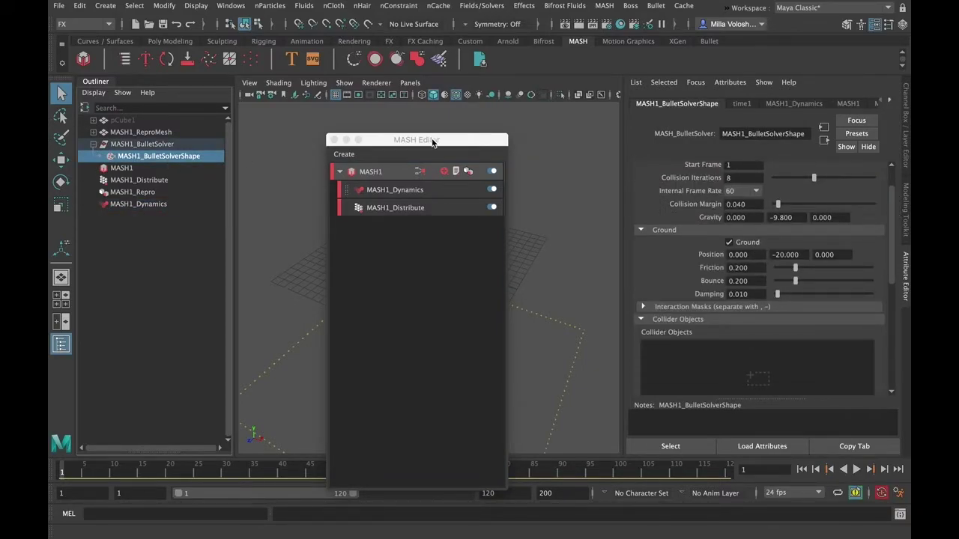
pyautogui.moveTo(432, 143); pyautogui.dragTo(248, 174)
pyautogui.keyDown('alt'); pyautogui.moveTo(523, 331); pyautogui.dragTo(494, 330); pyautogui.keyUp('alt')
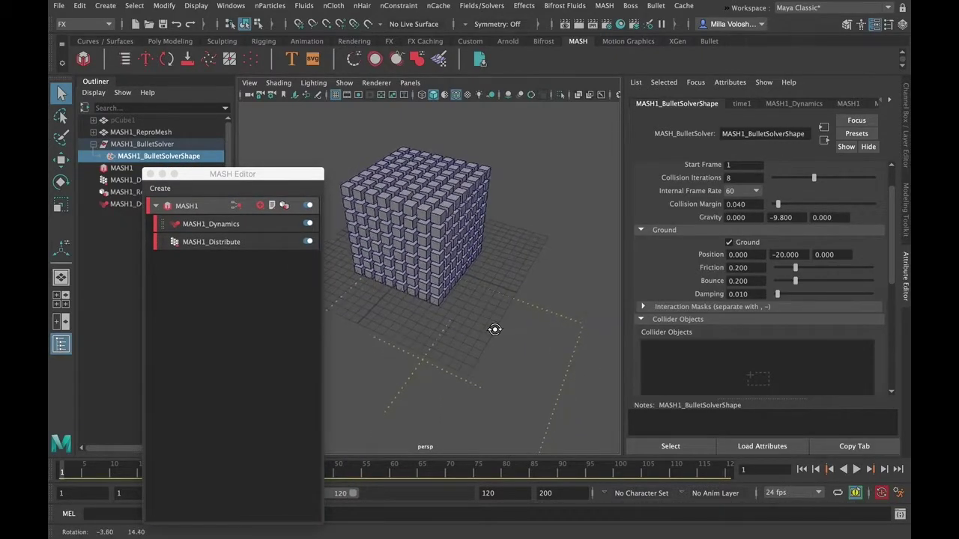
pyautogui.moveTo(893, 218)
pyautogui.mouseDown()
pyautogui.moveTo(891, 206)
pyautogui.moveTo(891, 230)
pyautogui.moveTo(891, 209)
pyautogui.mouseUp()
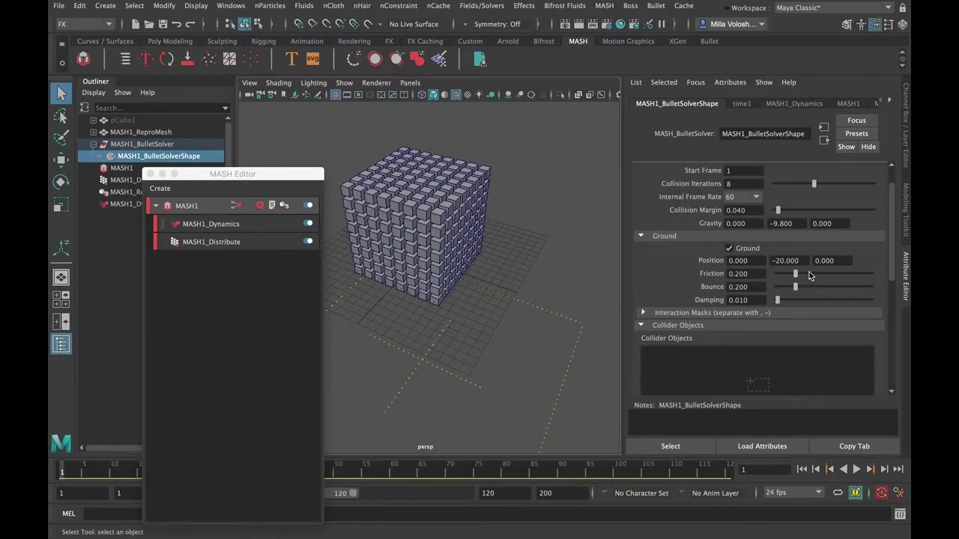
pyautogui.moveTo(890, 217); pyautogui.dragTo(890, 209)
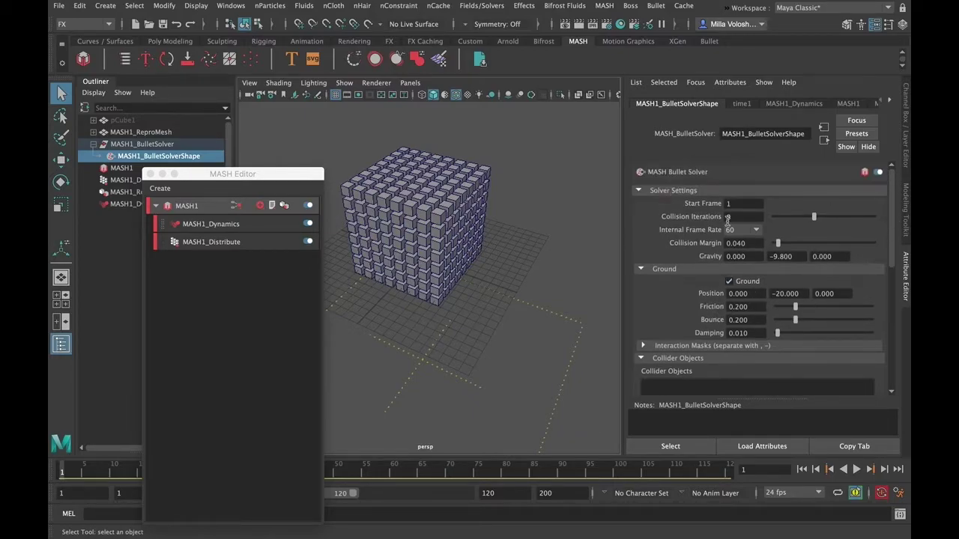
# Step: Select the MASH1_Dynamics node in the MASH Editor and play the simulation, stopping near the end of the timeline
pyautogui.moveTo(227, 174); pyautogui.dragTo(249, 161)
pyautogui.click(338, 201)
pyautogui.moveTo(891, 317); pyautogui.dragTo(889, 176)
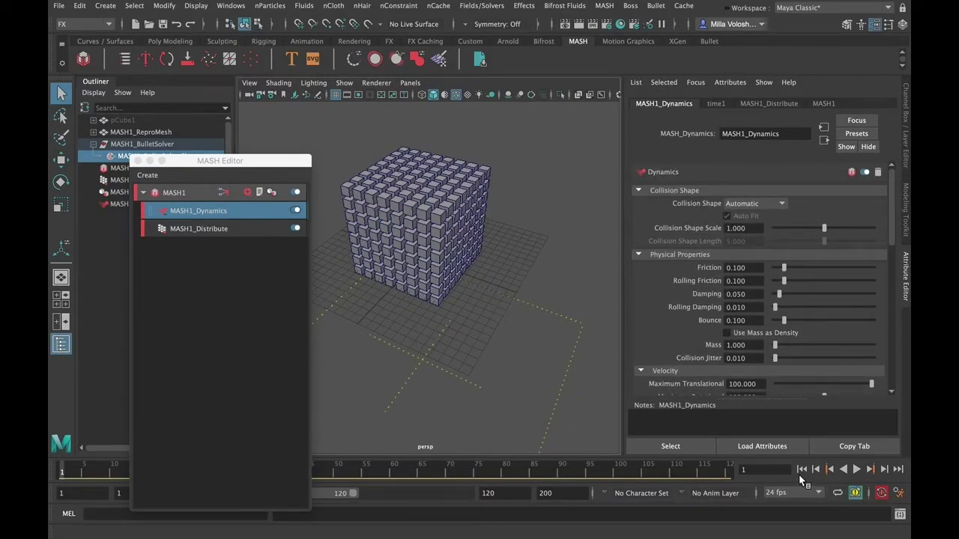
pyautogui.click(857, 469)
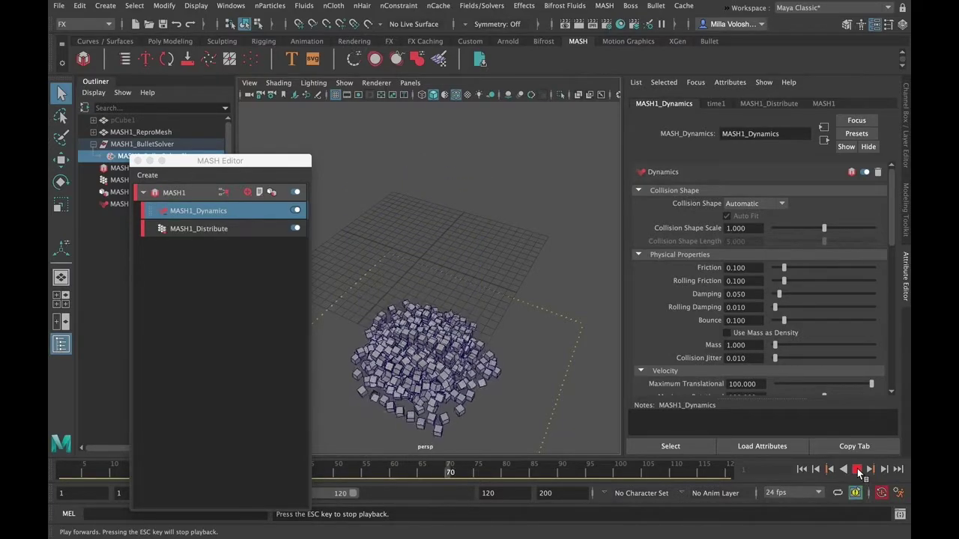
pyautogui.click(857, 470)
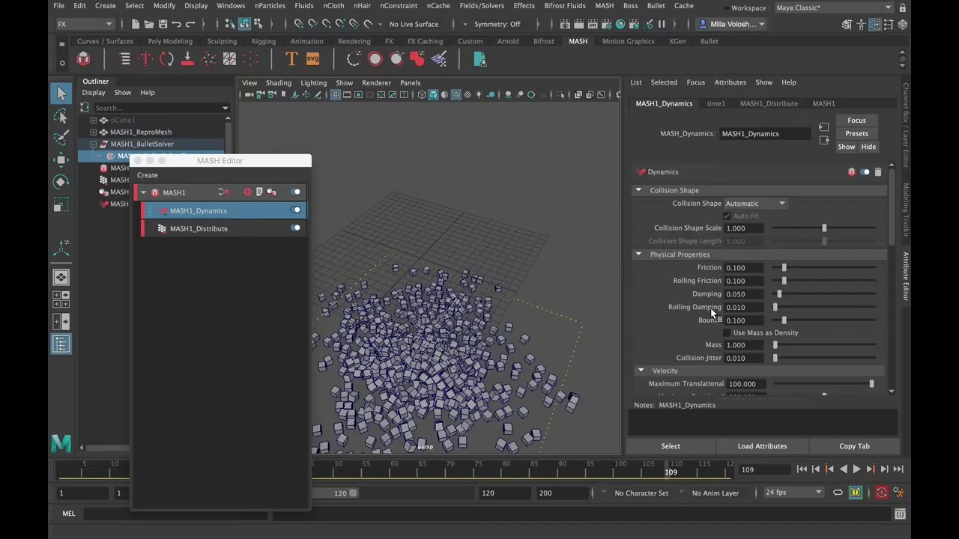
# Step: Review the Dynamics node's physical, velocity, bias and sleeping attributes, replay the simulation from the start, and return to the first frame
pyautogui.scroll(-2, 894, 221)
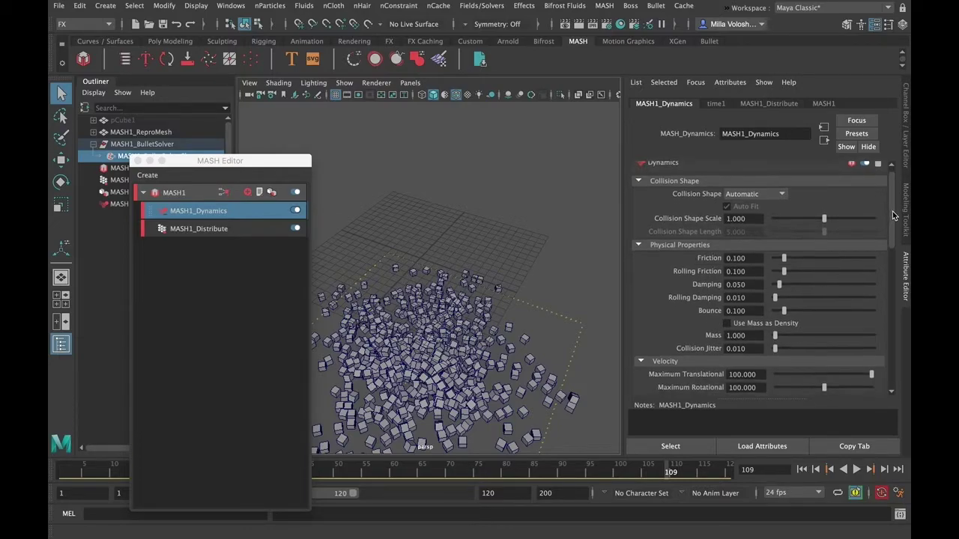
pyautogui.scroll(-2, 894, 221)
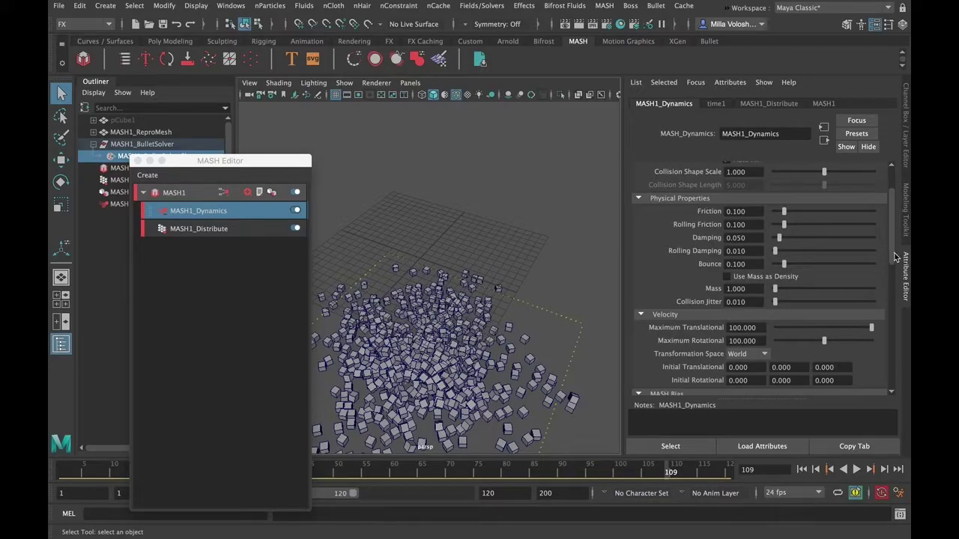
pyautogui.moveTo(895, 248); pyautogui.dragTo(894, 287)
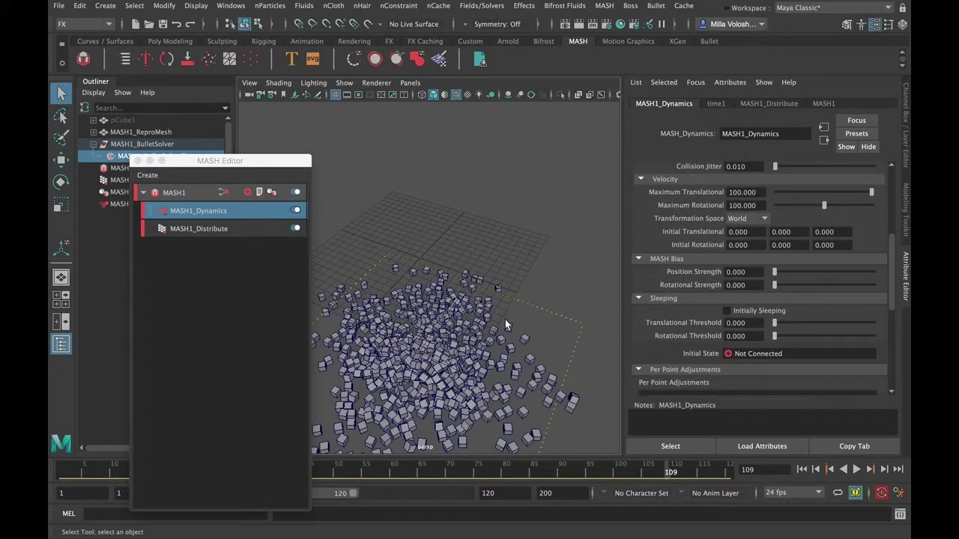
pyautogui.click(801, 469)
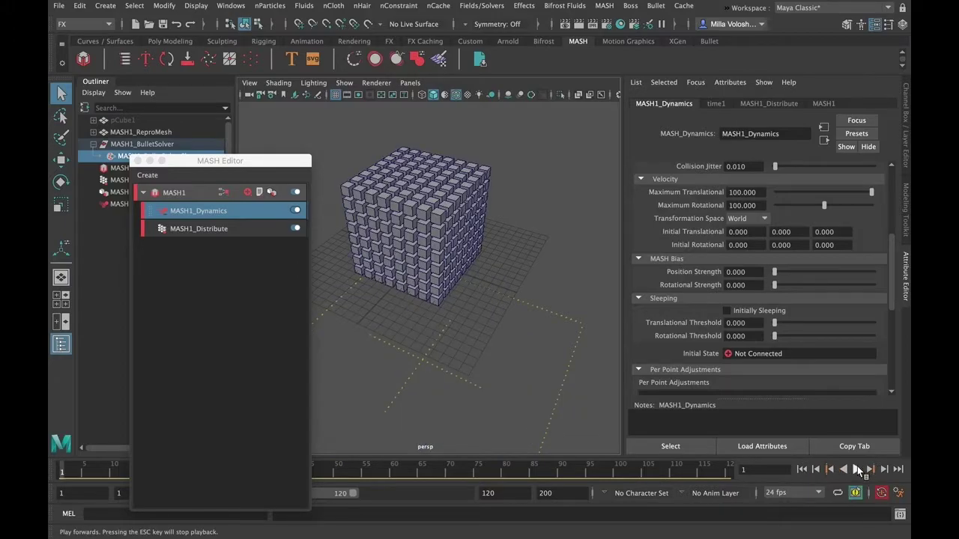
pyautogui.click(858, 469)
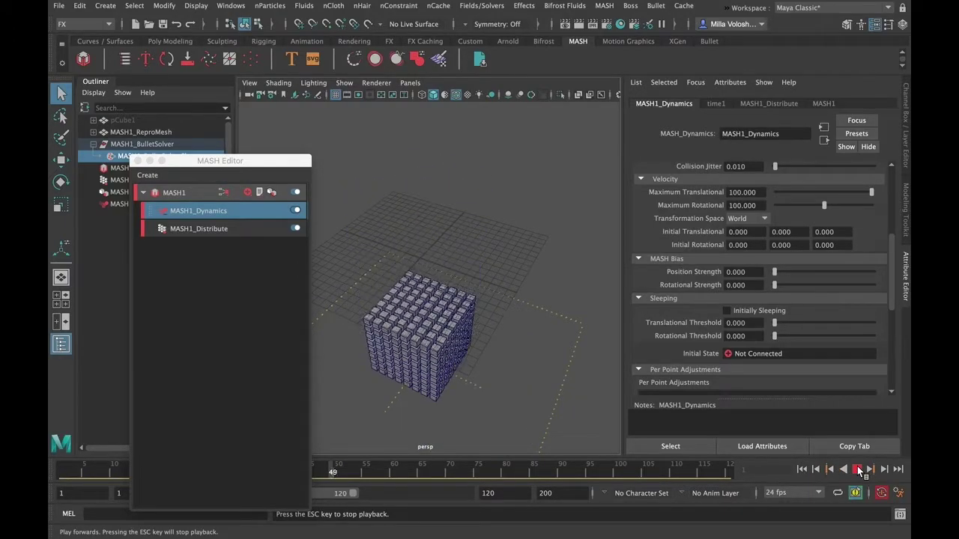
pyautogui.click(859, 469)
pyautogui.click(802, 469)
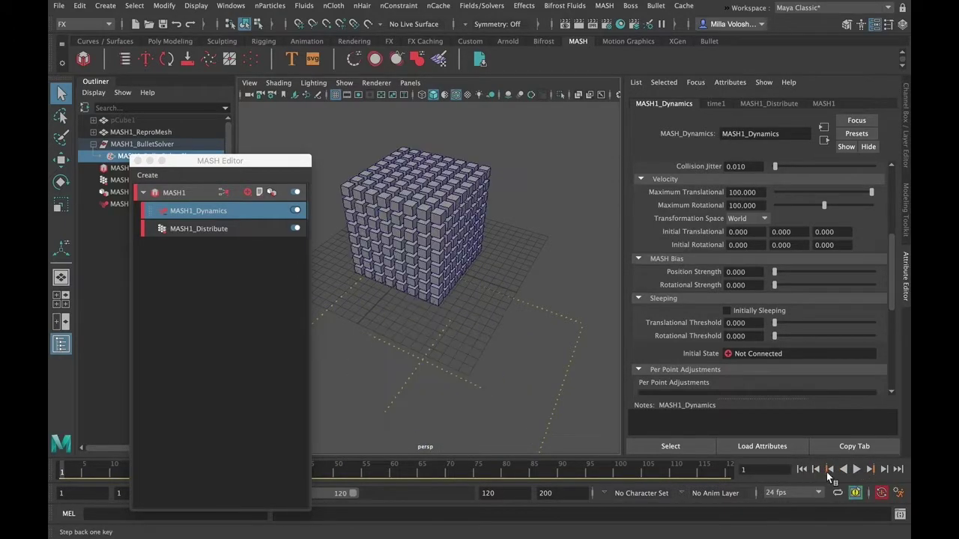
# Step: Add a Color node to the MASH1 network
pyautogui.moveTo(235, 166); pyautogui.dragTo(587, 125)
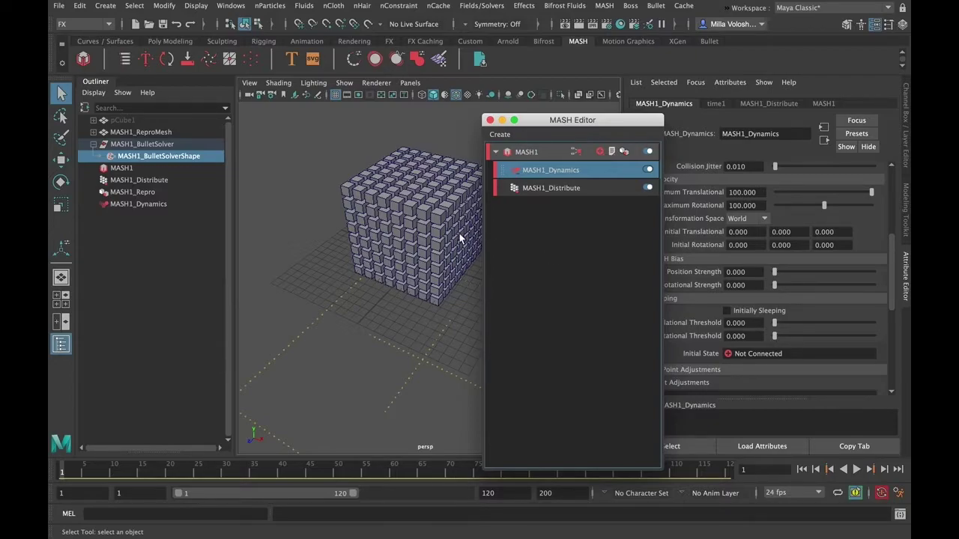
pyautogui.keyDown('alt'); pyautogui.moveTo(409, 249); pyautogui.dragTo(389, 243); pyautogui.keyUp('alt')
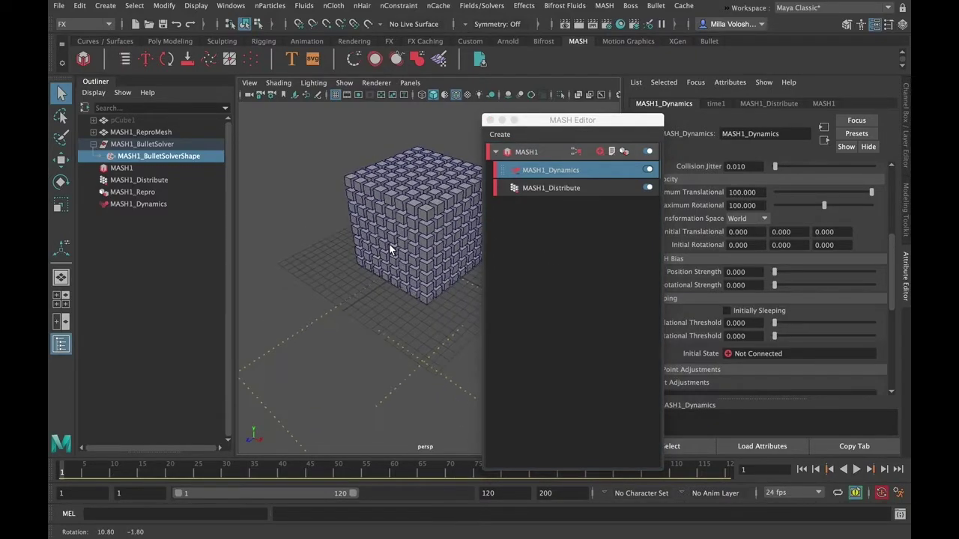
pyautogui.click(599, 152)
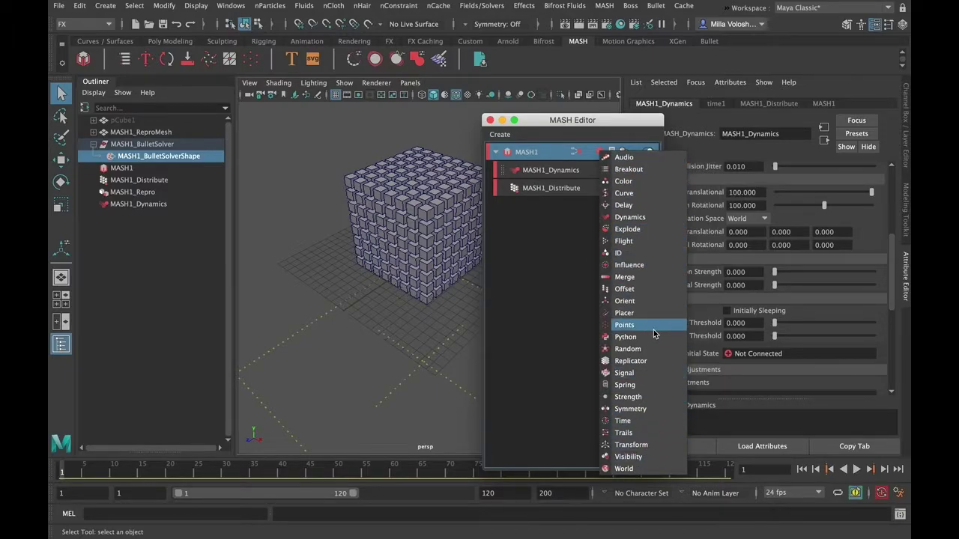
pyautogui.click(630, 186)
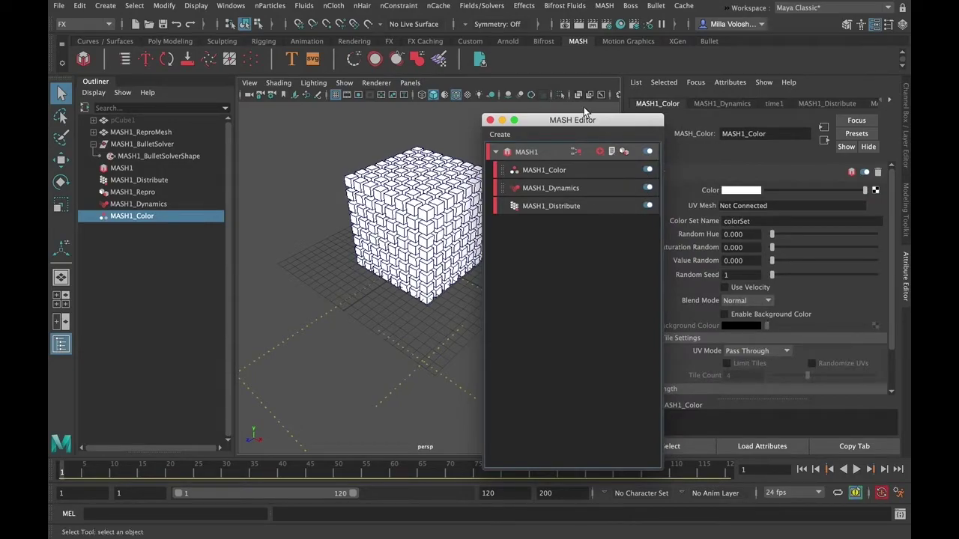
# Step: Examine the render nodes available for mapping the Color node's Color attribute, including the textures and Arnold shaders, without creating one
pyautogui.moveTo(598, 119); pyautogui.dragTo(385, 153)
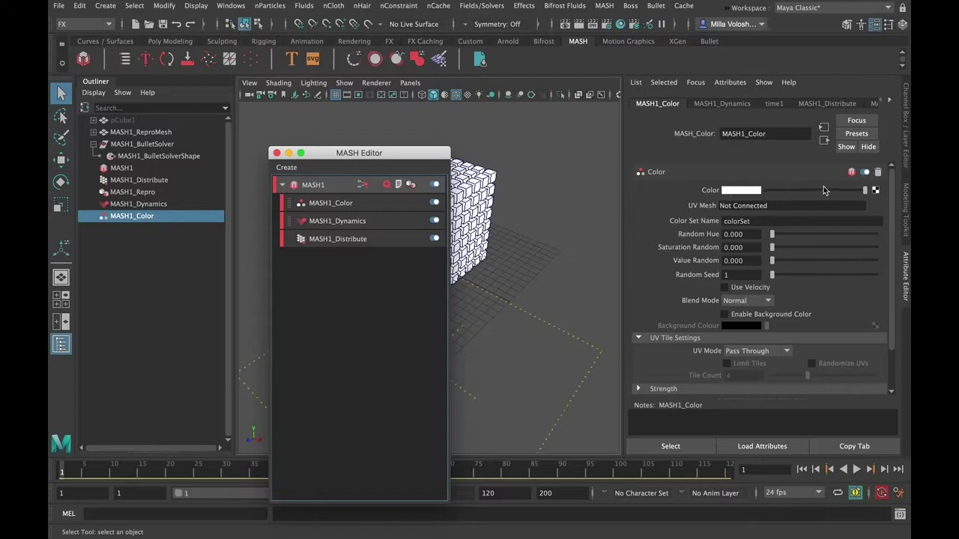
pyautogui.moveTo(416, 155); pyautogui.dragTo(338, 150)
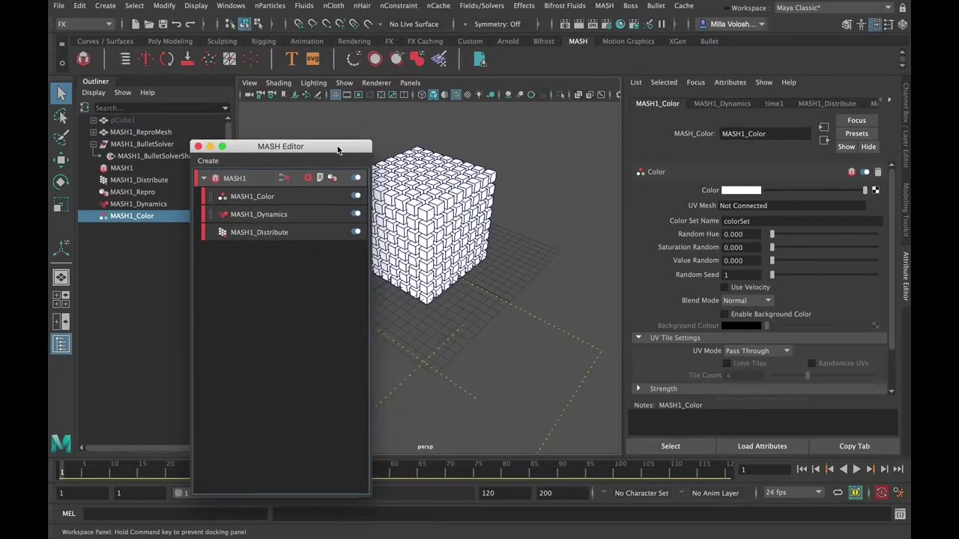
pyautogui.click(734, 192)
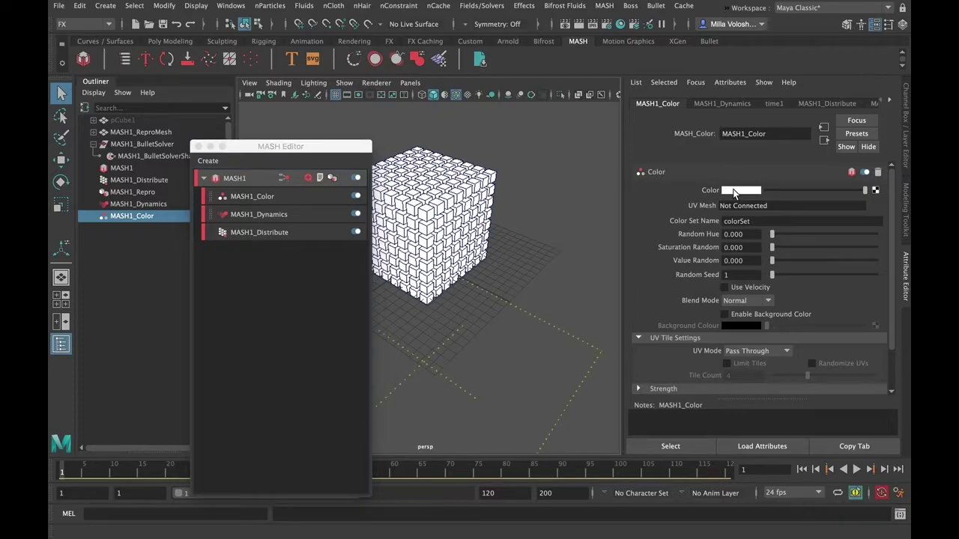
pyautogui.click(875, 191)
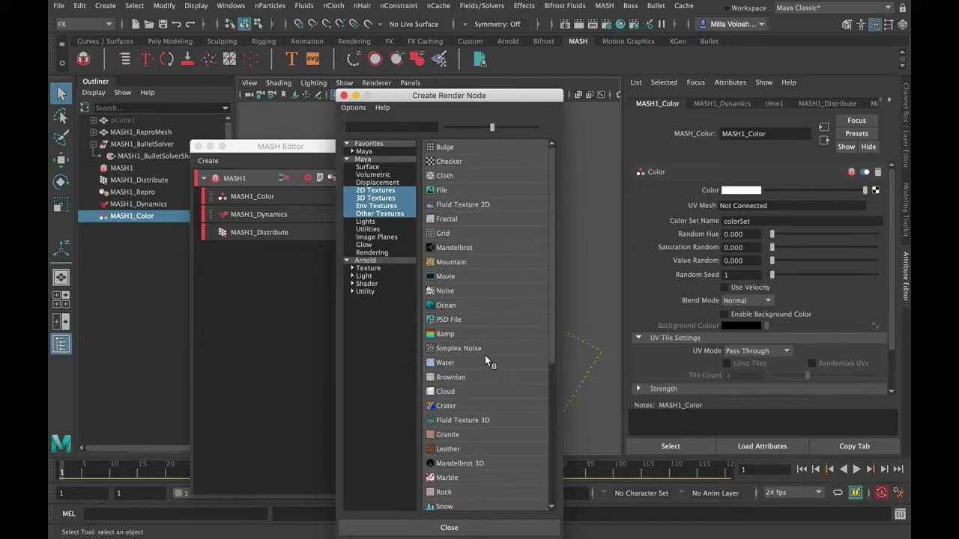
pyautogui.moveTo(548, 191); pyautogui.dragTo(540, 167)
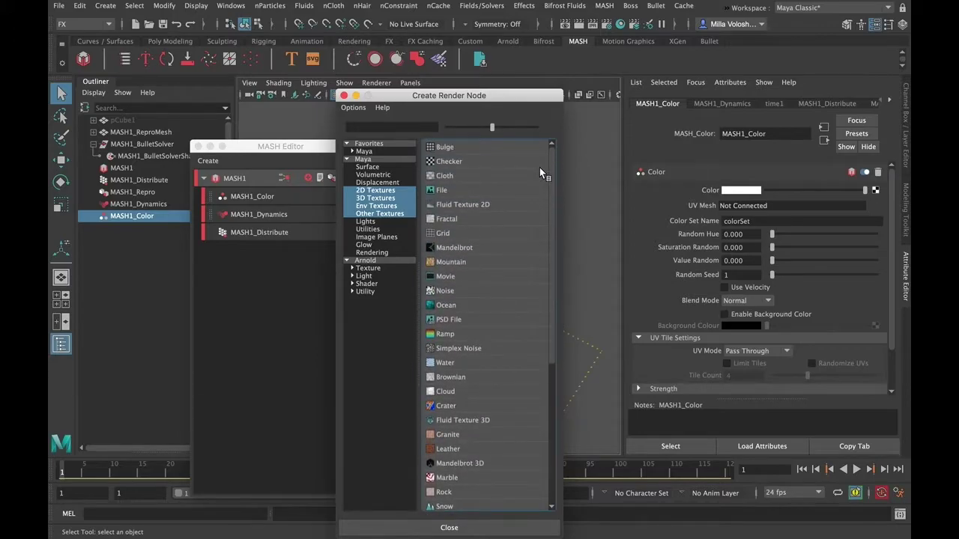
pyautogui.click(366, 284)
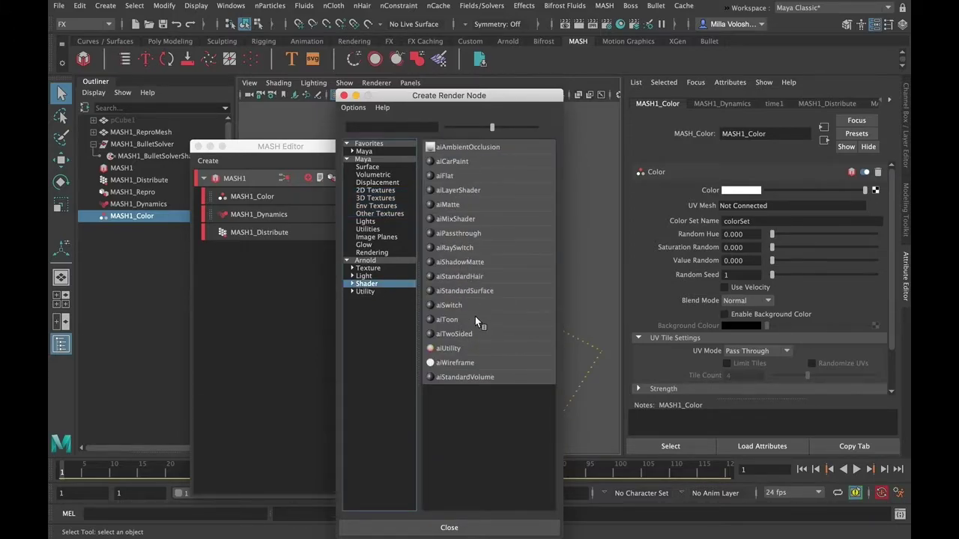
pyautogui.click(344, 96)
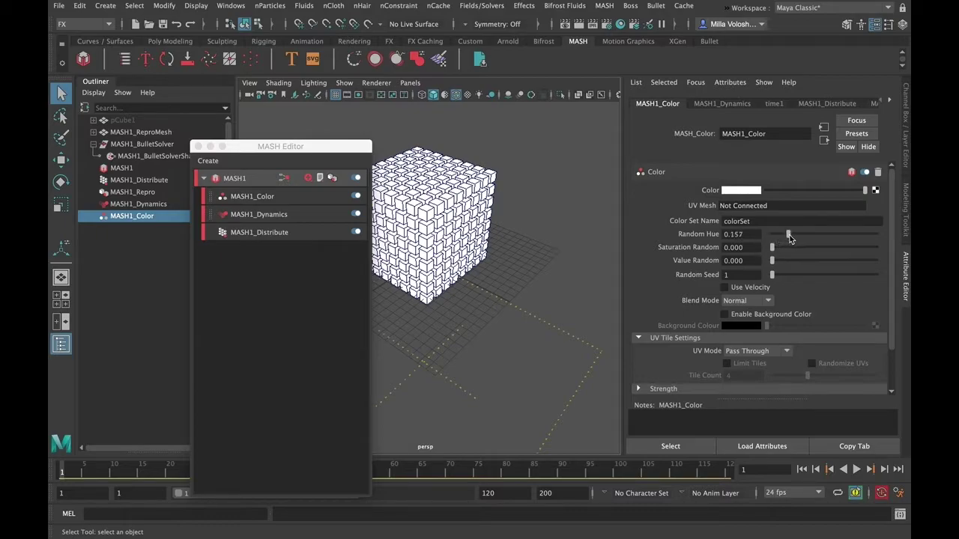
# Step: Set the Color node's color to magenta and lower its saturation for a lighter tint
pyautogui.click(749, 190)
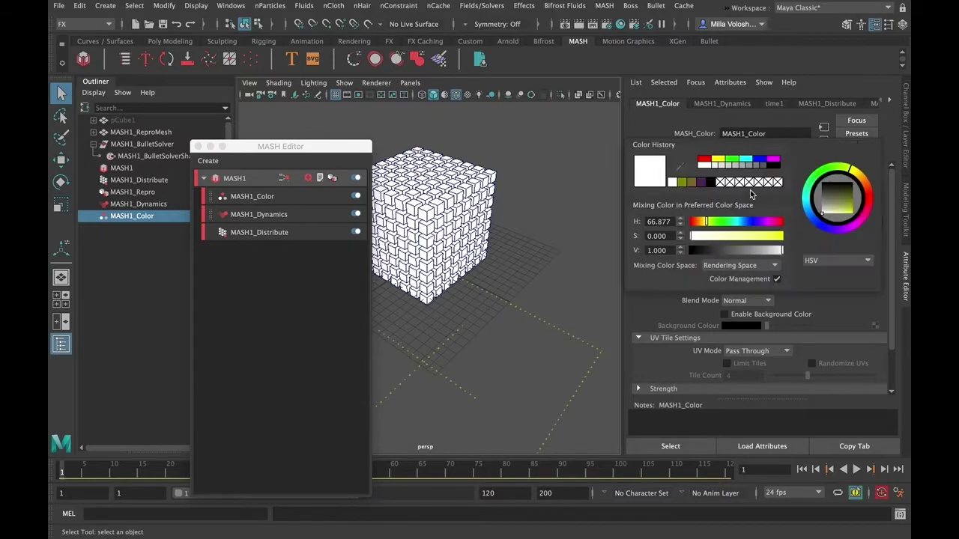
pyautogui.click(726, 222)
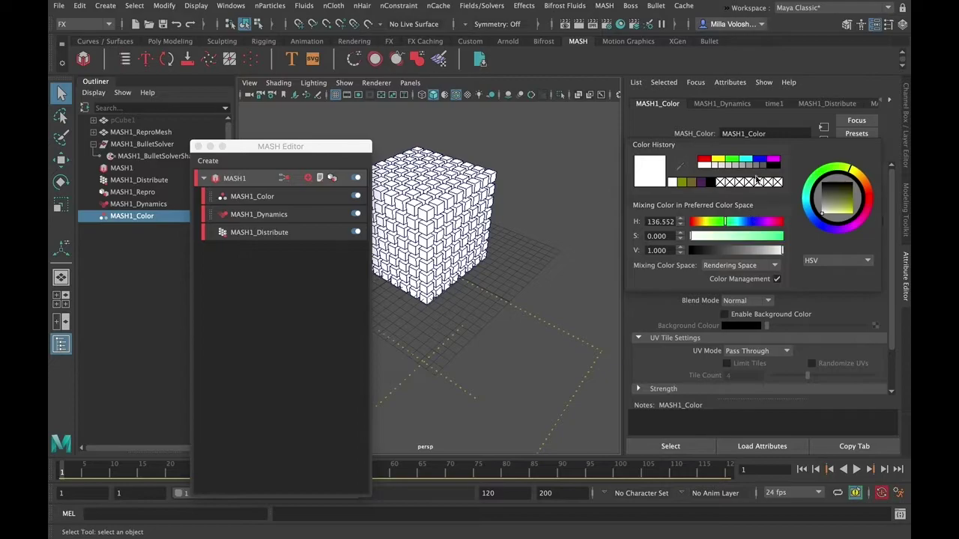
pyautogui.click(775, 163)
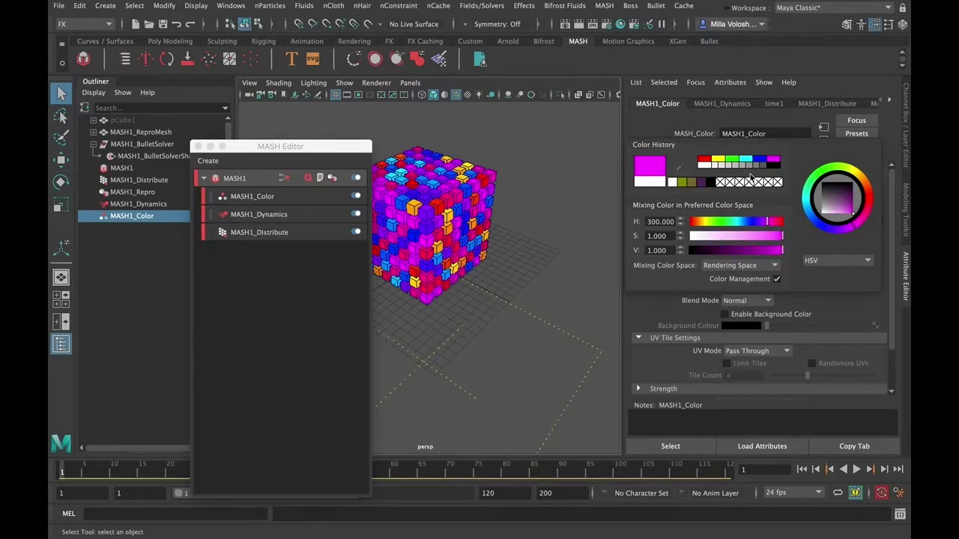
pyautogui.click(762, 237)
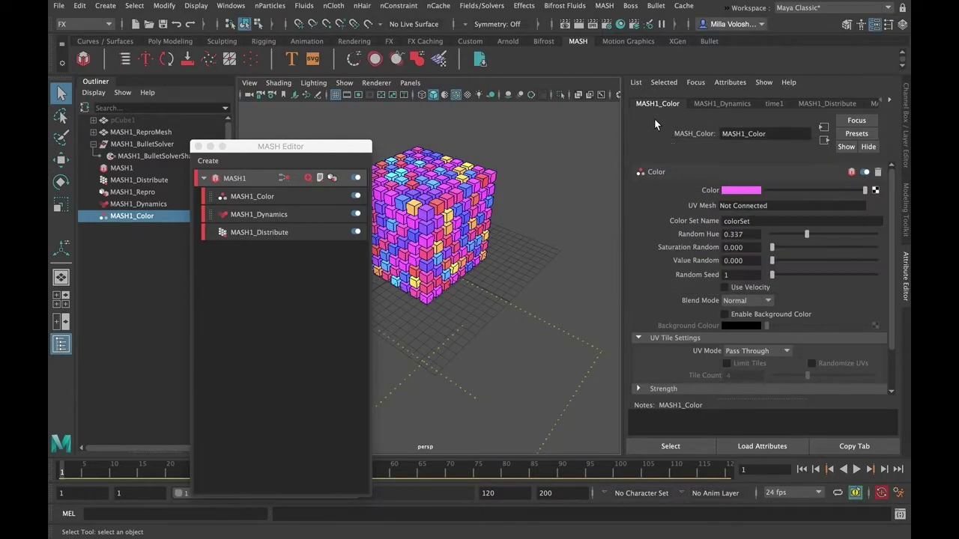
# Step: Set the Color node's Random Hue to about 0.442 and its Saturation Random to about 0.169
pyautogui.moveTo(808, 233)
pyautogui.mouseDown()
pyautogui.moveTo(787, 234)
pyautogui.moveTo(839, 236)
pyautogui.moveTo(818, 242)
pyautogui.mouseUp()
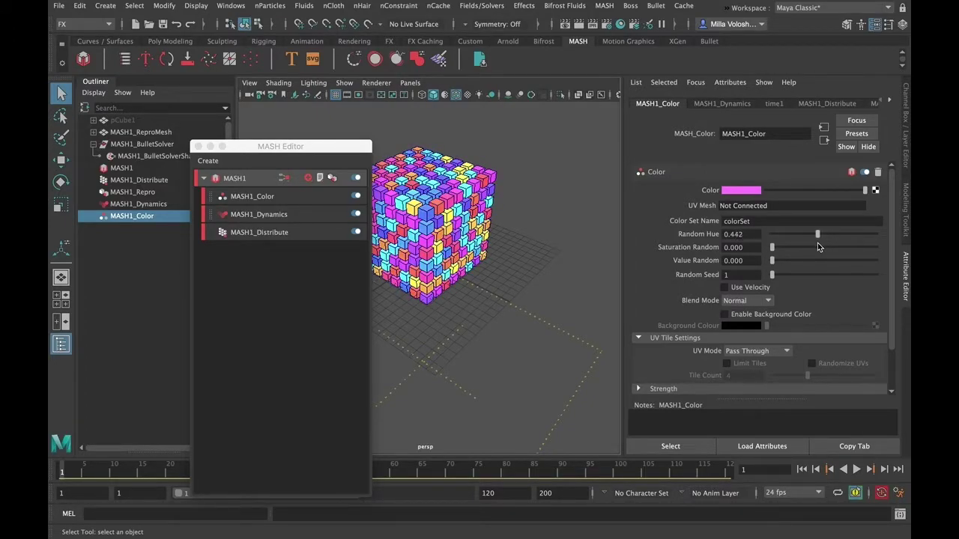
pyautogui.moveTo(299, 148); pyautogui.dragTo(580, 134)
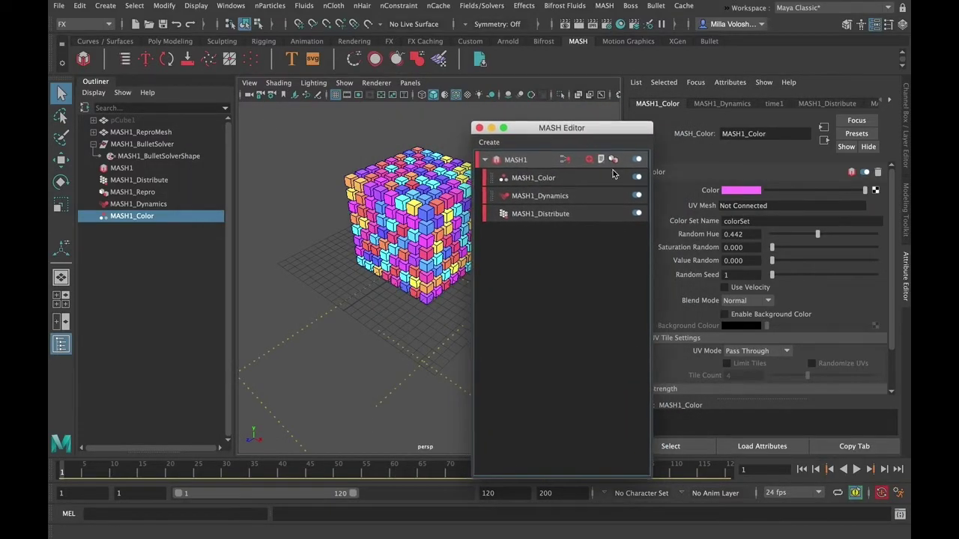
pyautogui.moveTo(772, 247)
pyautogui.mouseDown()
pyautogui.moveTo(862, 247)
pyautogui.moveTo(789, 254)
pyautogui.mouseUp()
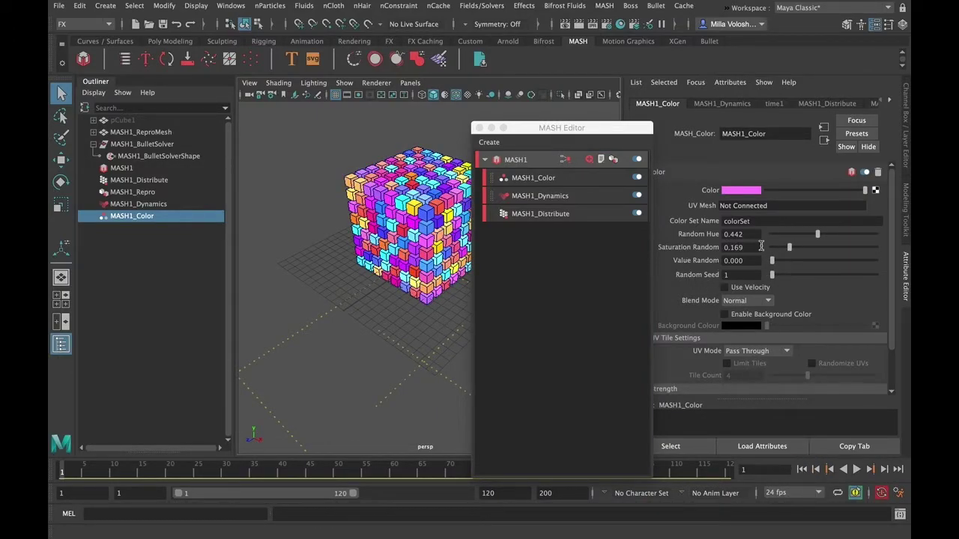
# Step: Play the simulation with the colored cubes, stop it, and return to the first frame
pyautogui.moveTo(567, 124); pyautogui.dragTo(269, 150)
pyautogui.click(857, 470)
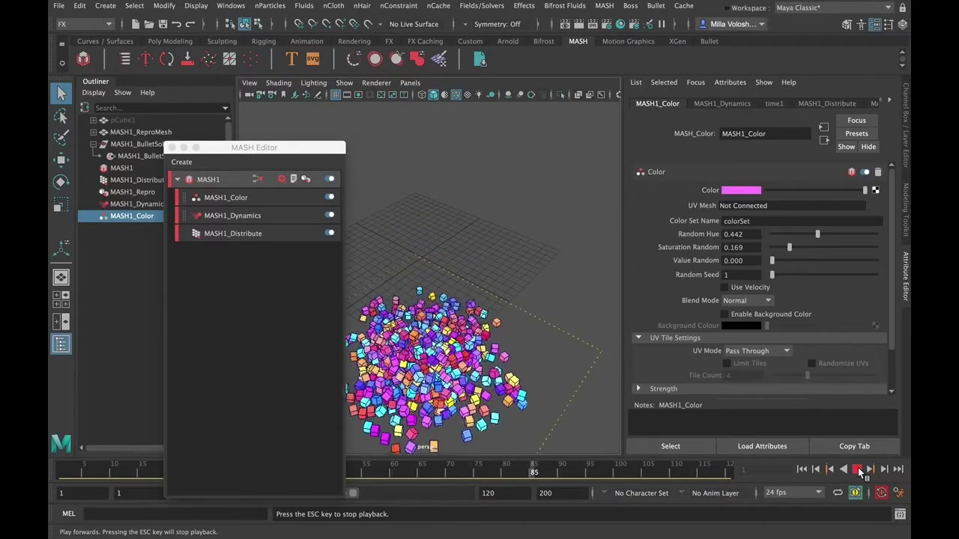
pyautogui.click(857, 470)
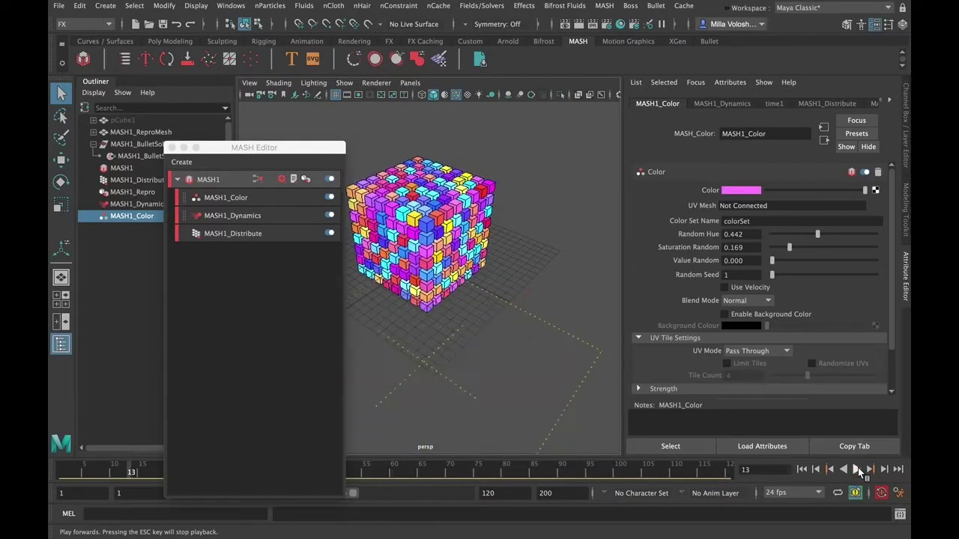
pyautogui.click(802, 470)
# Step: Toggle the MASH1_Color node off and on in the MASH Editor, leaving it disabled
pyautogui.moveTo(248, 152); pyautogui.dragTo(592, 118)
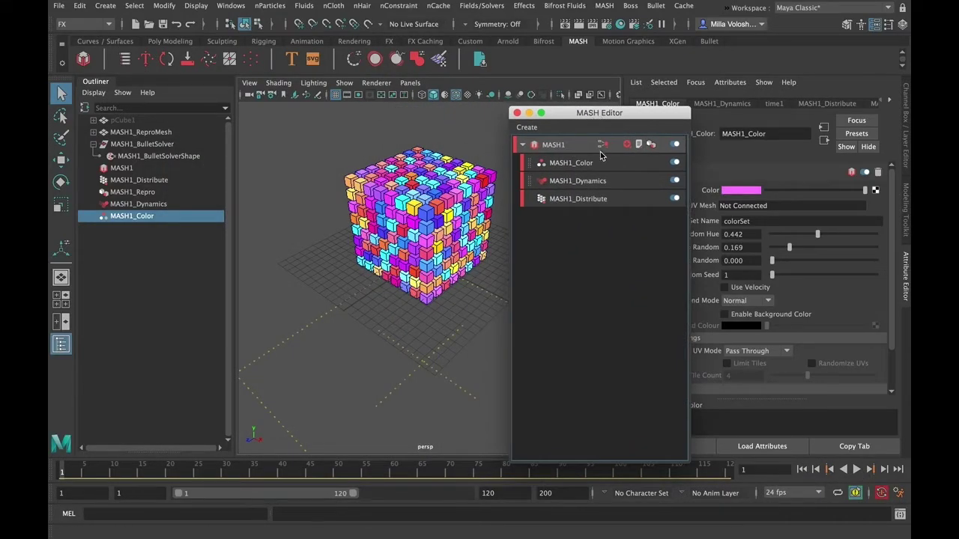
pyautogui.click(675, 163)
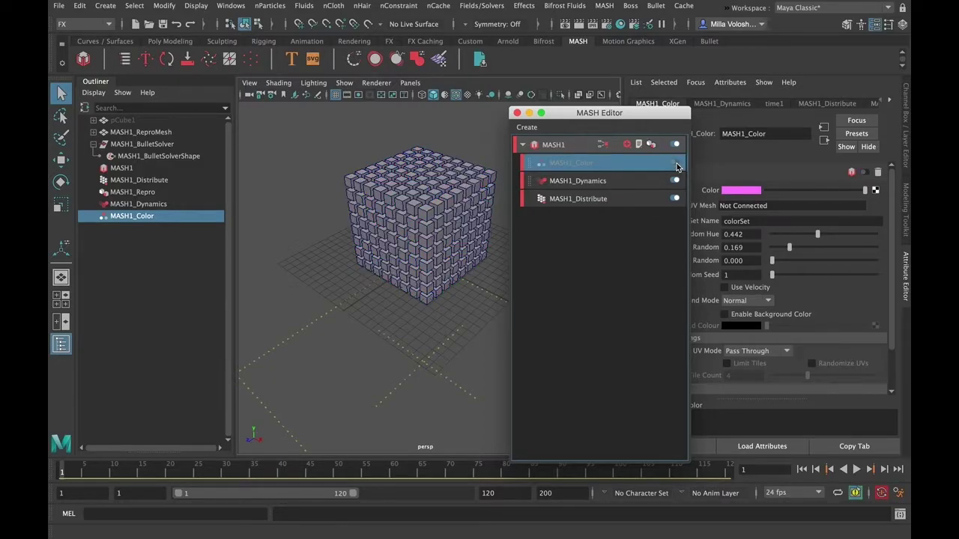
pyautogui.click(675, 164)
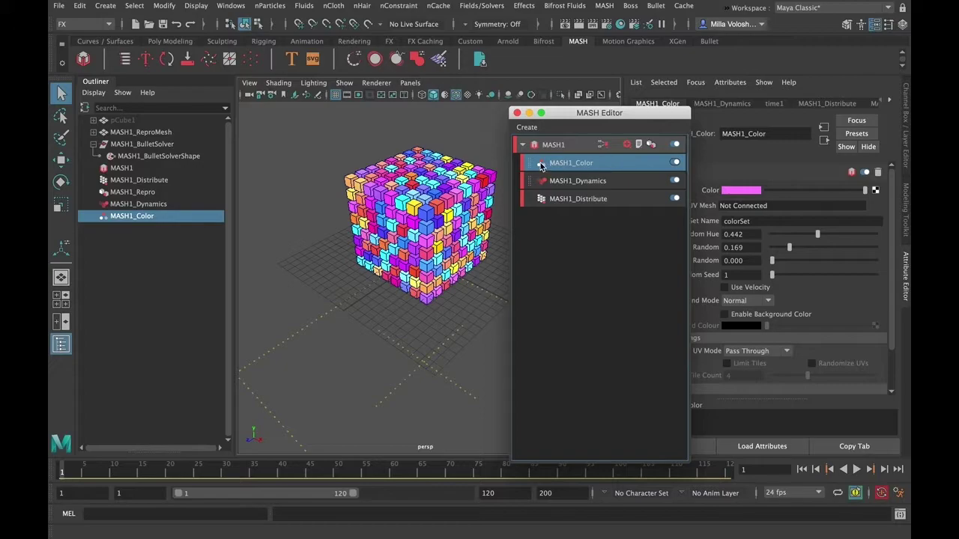
pyautogui.rightClick(627, 166)
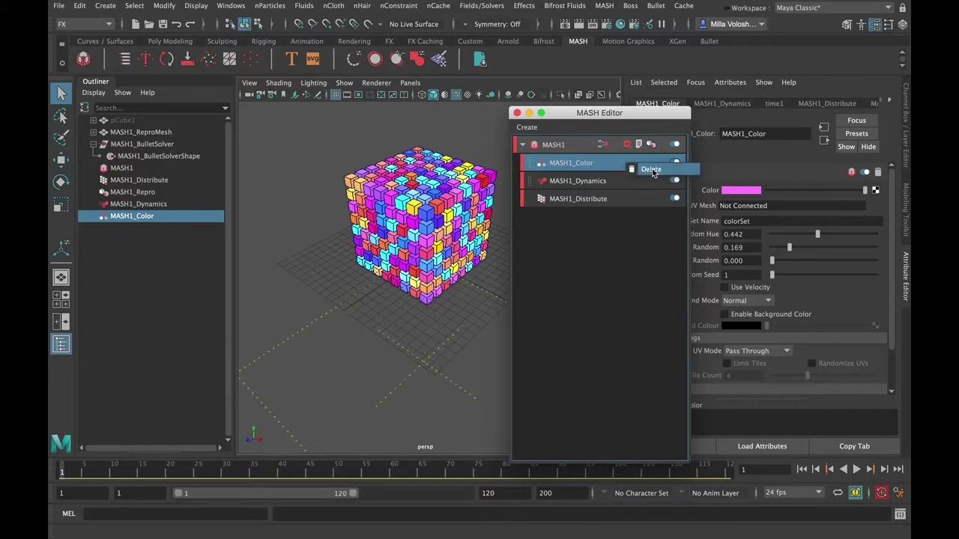
pyautogui.click(639, 232)
pyautogui.moveTo(606, 114)
pyautogui.mouseDown()
pyautogui.moveTo(571, 114)
pyautogui.moveTo(606, 119)
pyautogui.mouseUp()
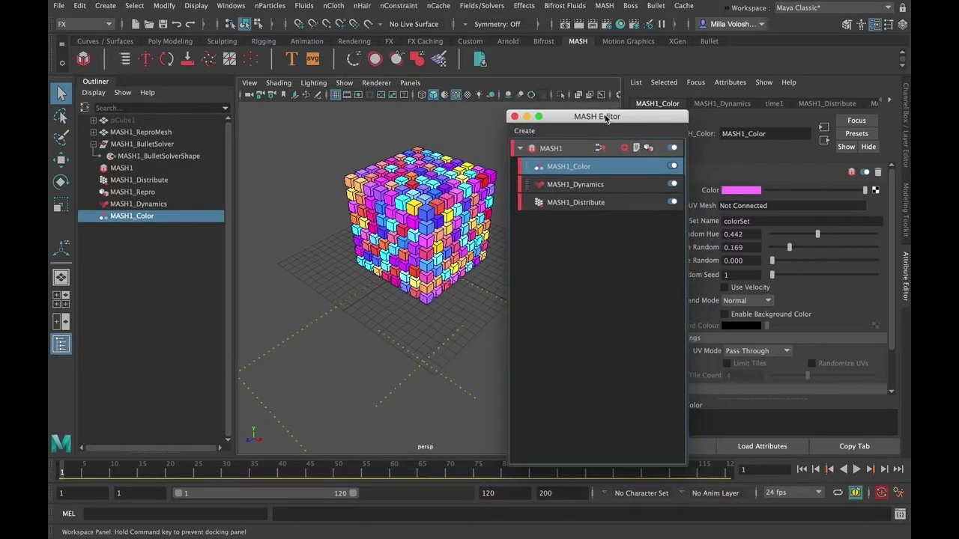
pyautogui.click(672, 167)
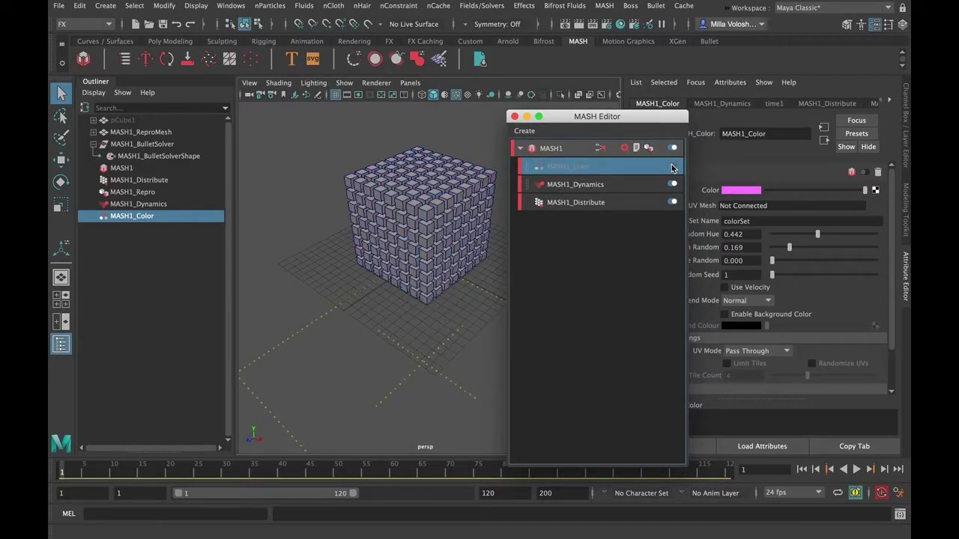
# Step: Review the node types that can be added to the MASH1 network and the attributes of its Dynamics and Distribute nodes
pyautogui.click(625, 148)
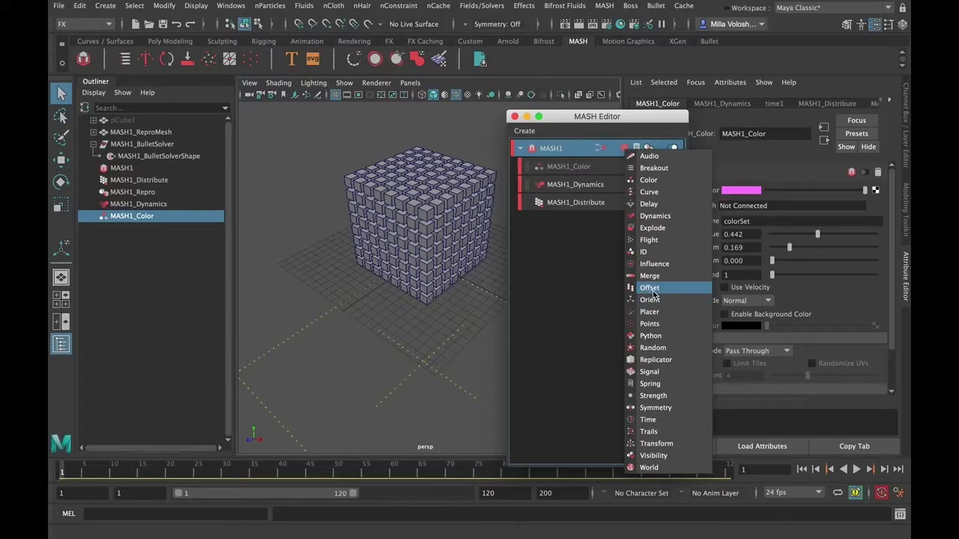
pyautogui.click(607, 147)
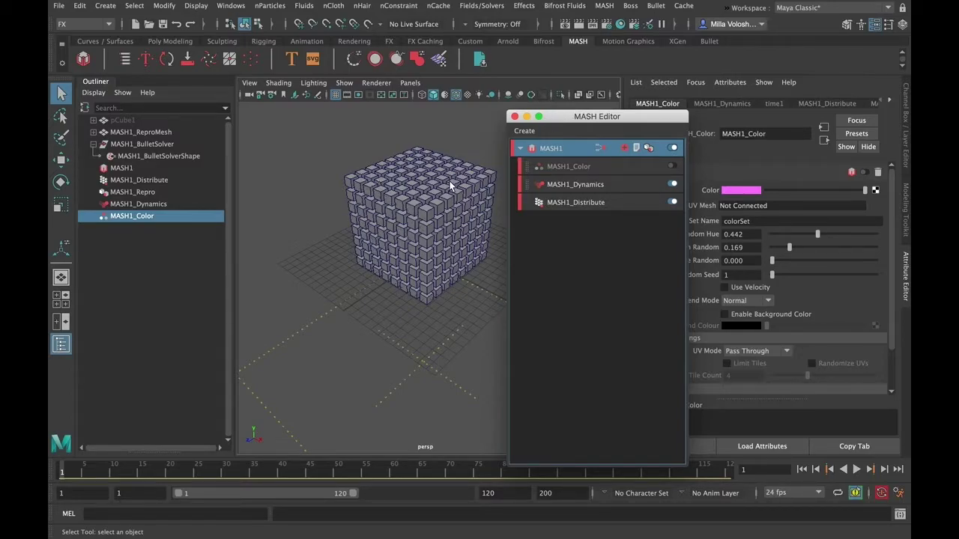
pyautogui.click(597, 191)
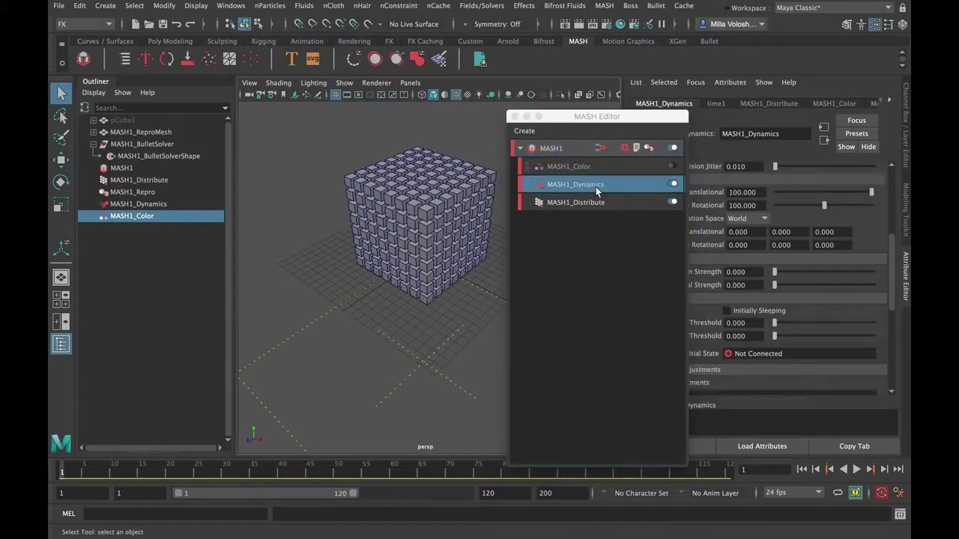
pyautogui.moveTo(606, 122); pyautogui.dragTo(237, 134)
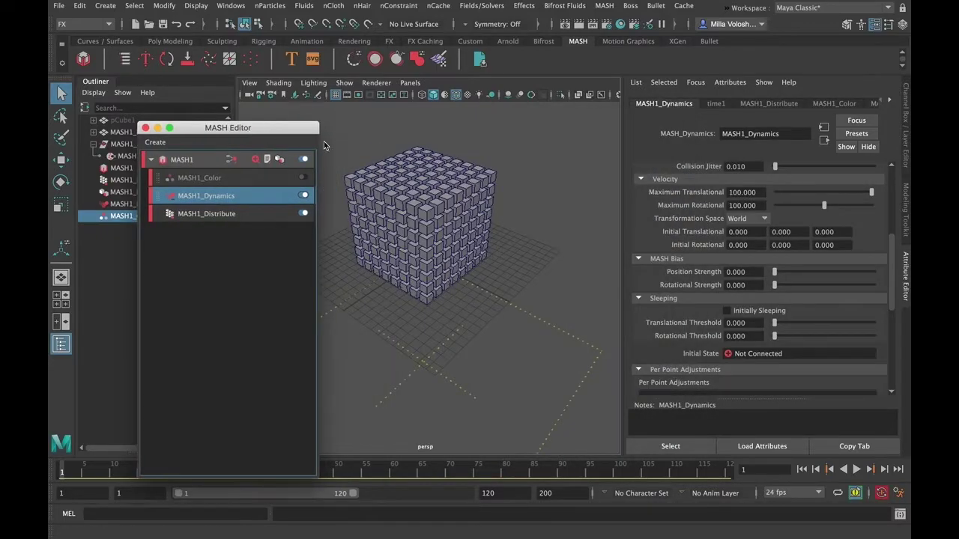
pyautogui.moveTo(891, 241); pyautogui.dragTo(882, 189)
pyautogui.click(217, 215)
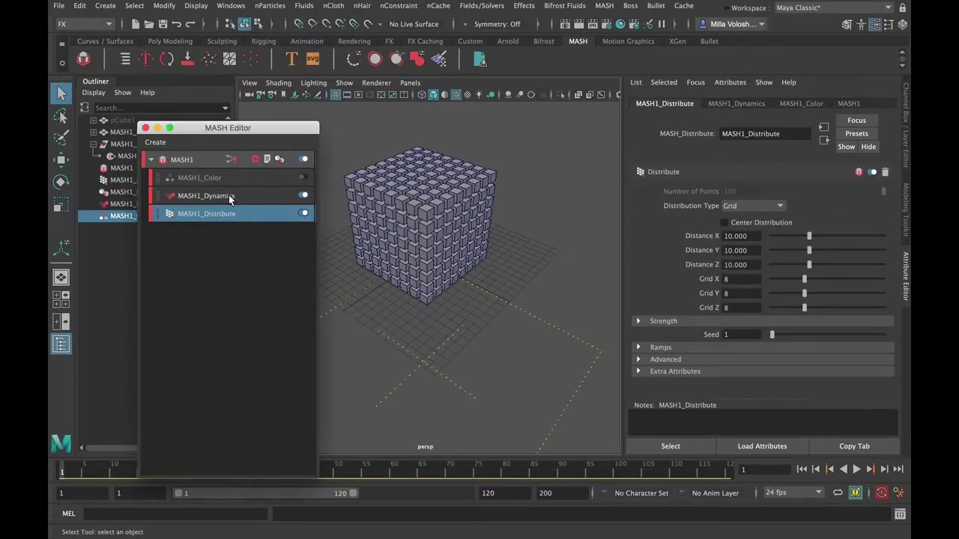
pyautogui.click(228, 196)
pyautogui.moveTo(893, 200); pyautogui.dragTo(896, 171)
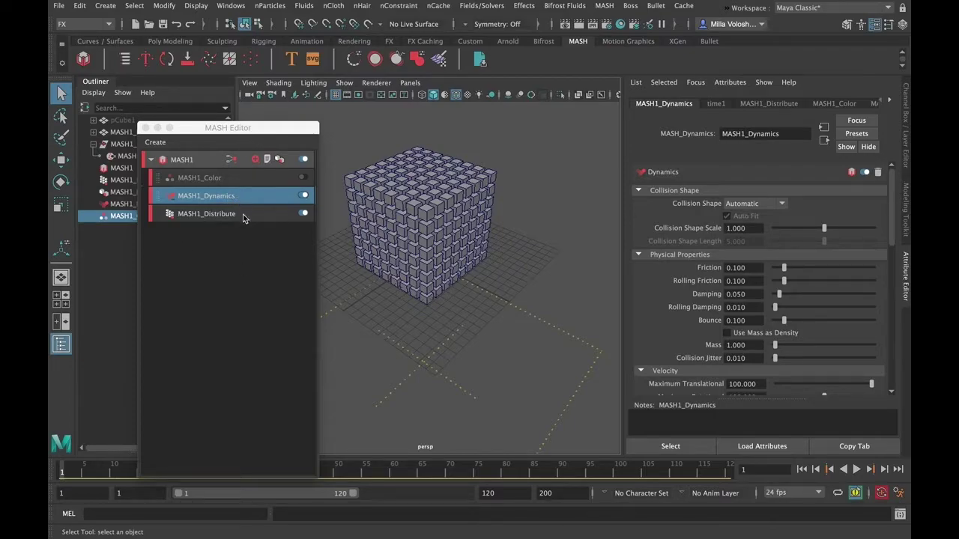
# Step: Create a new constraint in the Constraints section of the MASH1_Dynamics node
pyautogui.moveTo(897, 181); pyautogui.dragTo(904, 318)
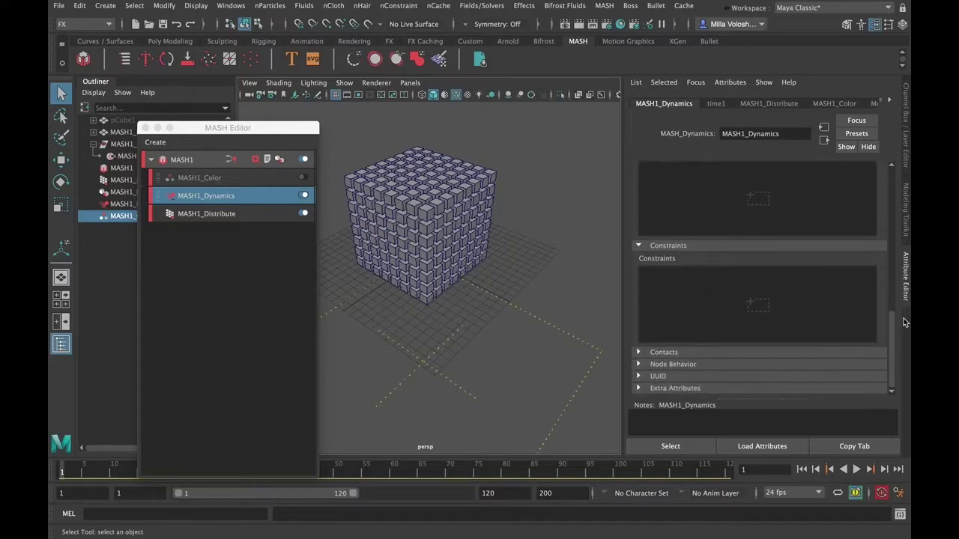
pyautogui.rightClick(680, 287)
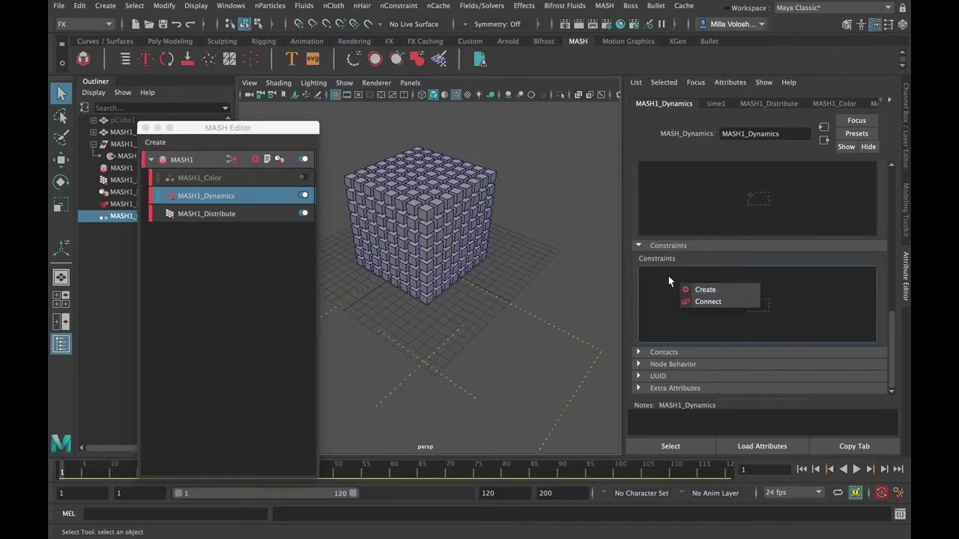
pyautogui.click(713, 290)
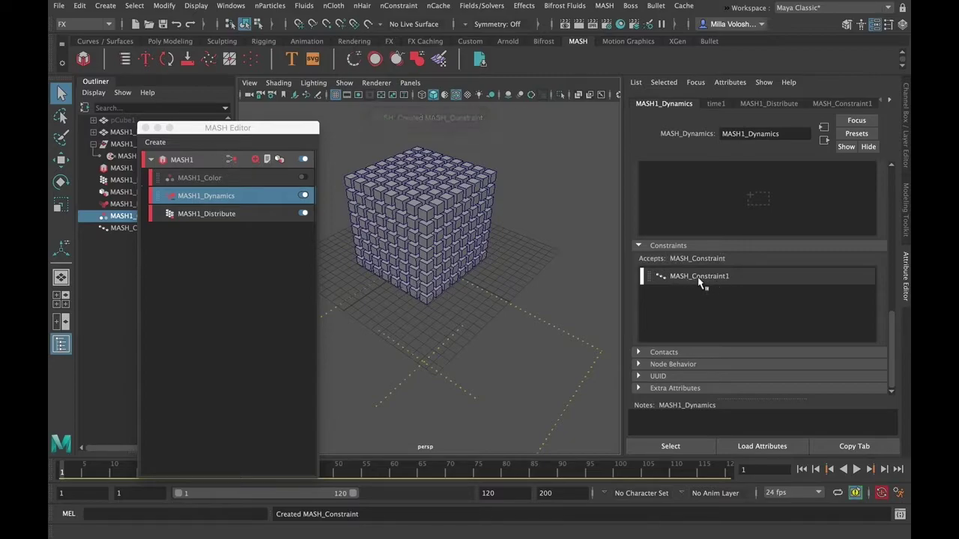
# Step: Select MASH_Constraint1 in the Outliner and inspect its settings and the cube grid from another angle
pyautogui.moveTo(222, 128); pyautogui.dragTo(361, 134)
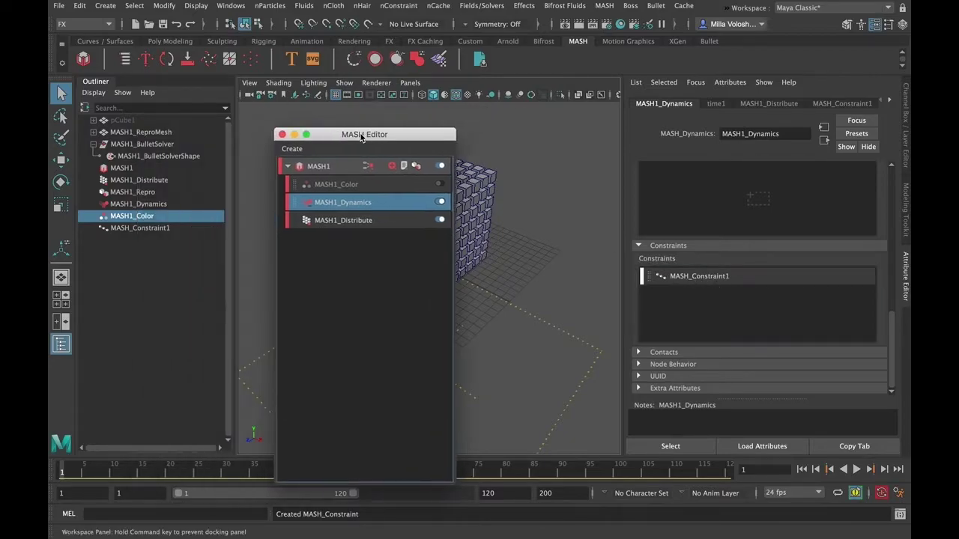
pyautogui.click(142, 228)
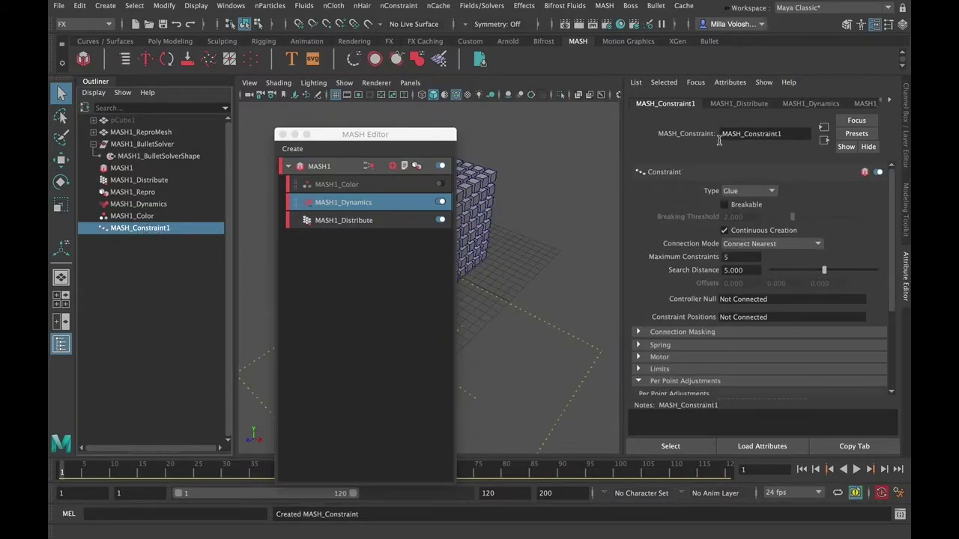
pyautogui.moveTo(391, 136); pyautogui.dragTo(261, 139)
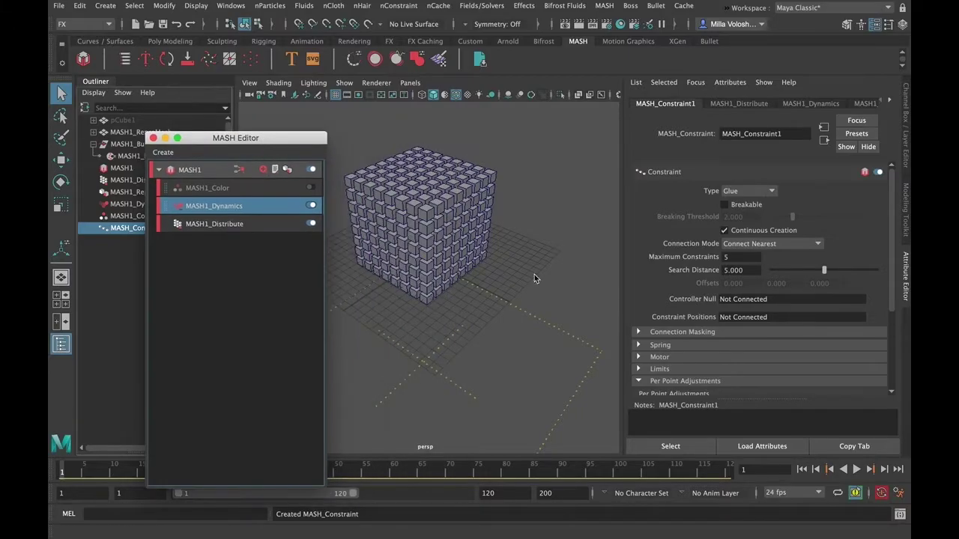
pyautogui.keyDown('alt'); pyautogui.moveTo(473, 217); pyautogui.dragTo(434, 213); pyautogui.keyUp('alt')
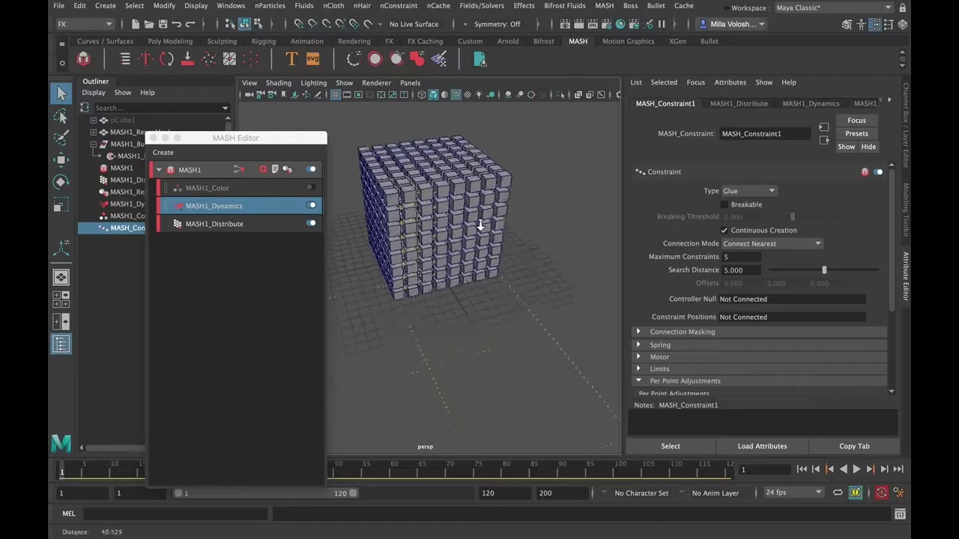
# Step: Review the available constraint types of MASH_Constraint1 and keep it set to Glue
pyautogui.keyDown('alt'); pyautogui.moveTo(435, 213); pyautogui.dragTo(532, 294, button='right'); pyautogui.keyUp('alt')
pyautogui.keyDown('alt'); pyautogui.moveTo(532, 294); pyautogui.dragTo(517, 269); pyautogui.keyUp('alt')
pyautogui.keyDown('alt'); pyautogui.moveTo(516, 269); pyautogui.dragTo(481, 210, button='right'); pyautogui.keyUp('alt')
pyautogui.keyDown('alt'); pyautogui.moveTo(481, 211); pyautogui.dragTo(496, 221); pyautogui.keyUp('alt')
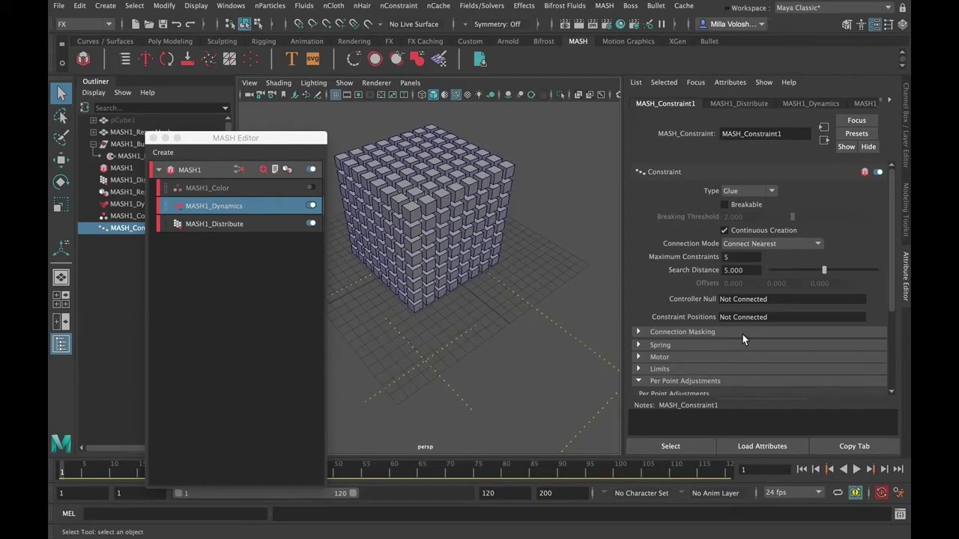
pyautogui.click(731, 194)
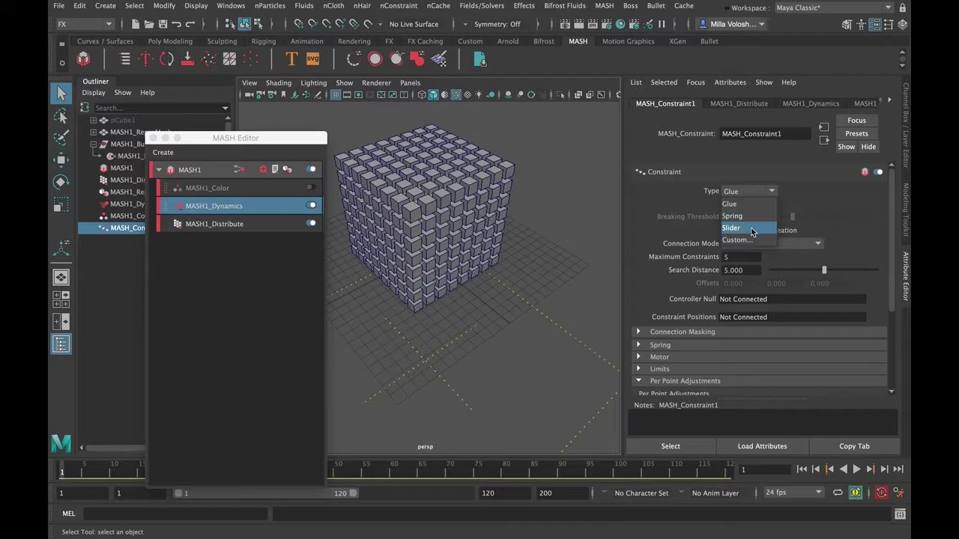
pyautogui.click(726, 201)
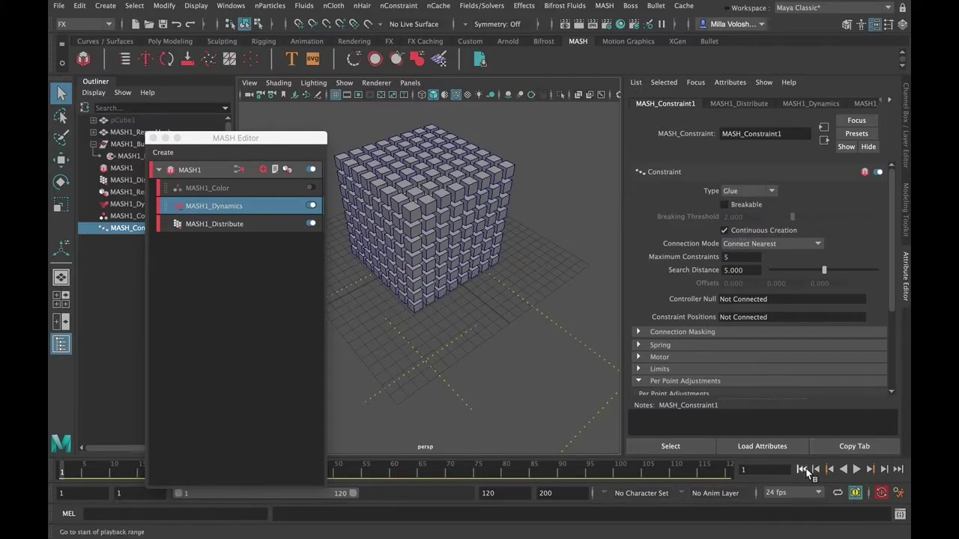
# Step: Play the simulation of the glued cube grid twice, returning to the first frame after each run
pyautogui.click(857, 469)
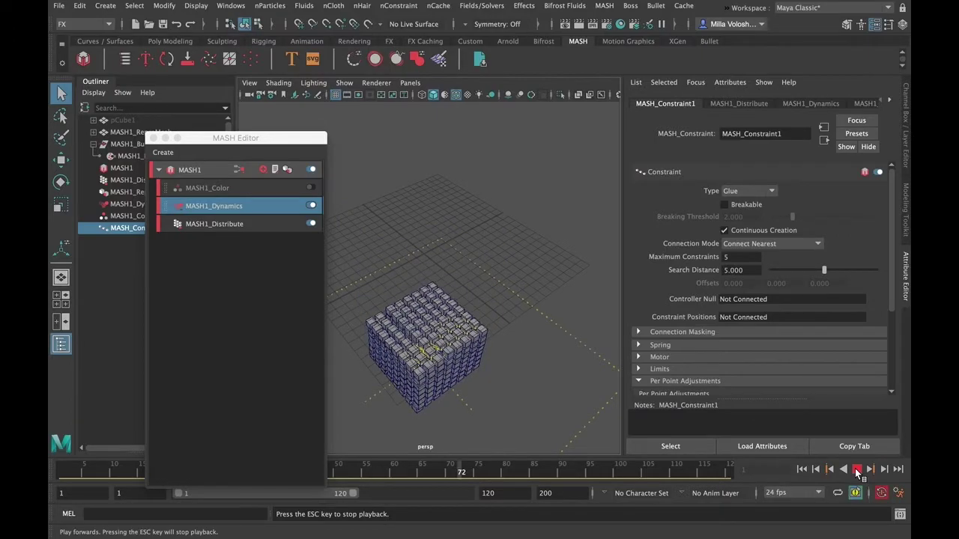
pyautogui.click(856, 468)
pyautogui.keyDown('alt'); pyautogui.moveTo(504, 365); pyautogui.dragTo(510, 267, button='middle'); pyautogui.keyUp('alt')
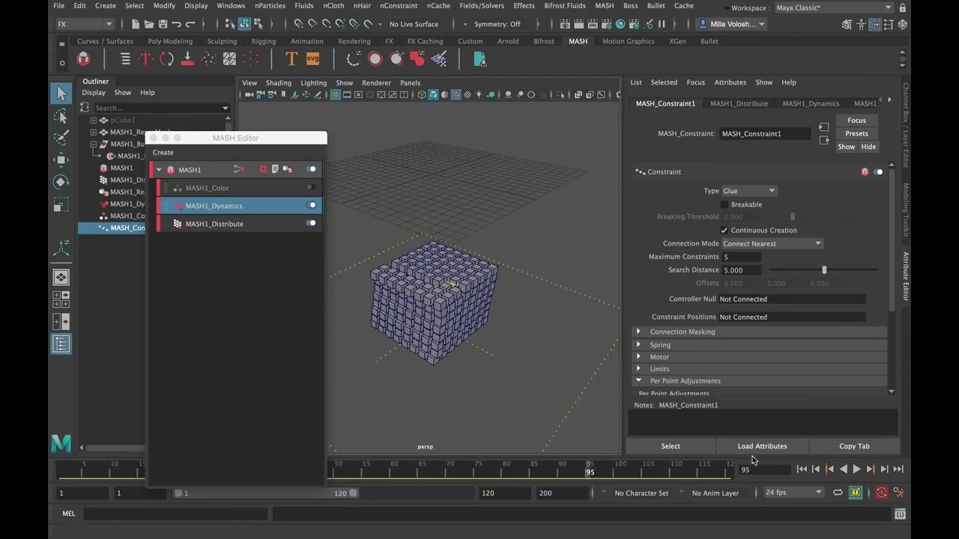
pyautogui.click(802, 469)
pyautogui.click(858, 469)
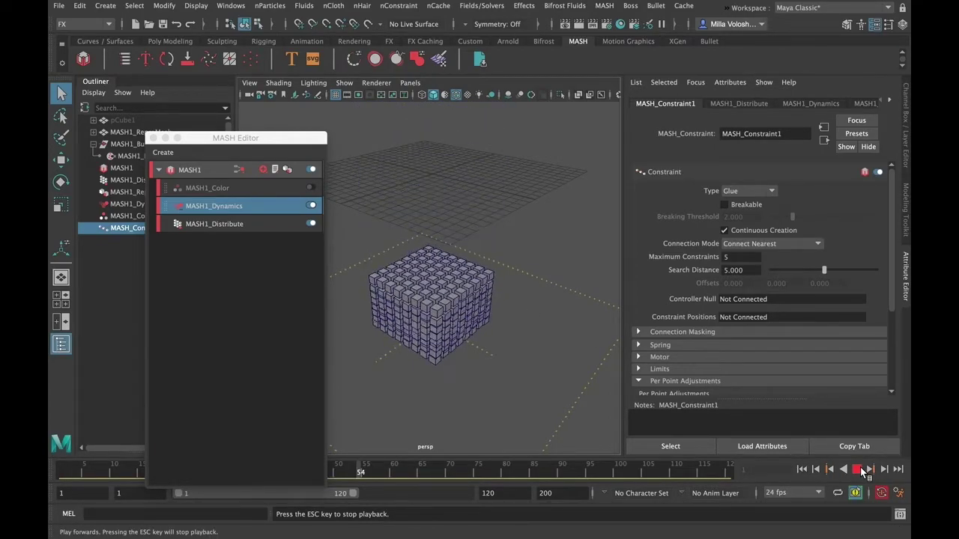
pyautogui.click(859, 469)
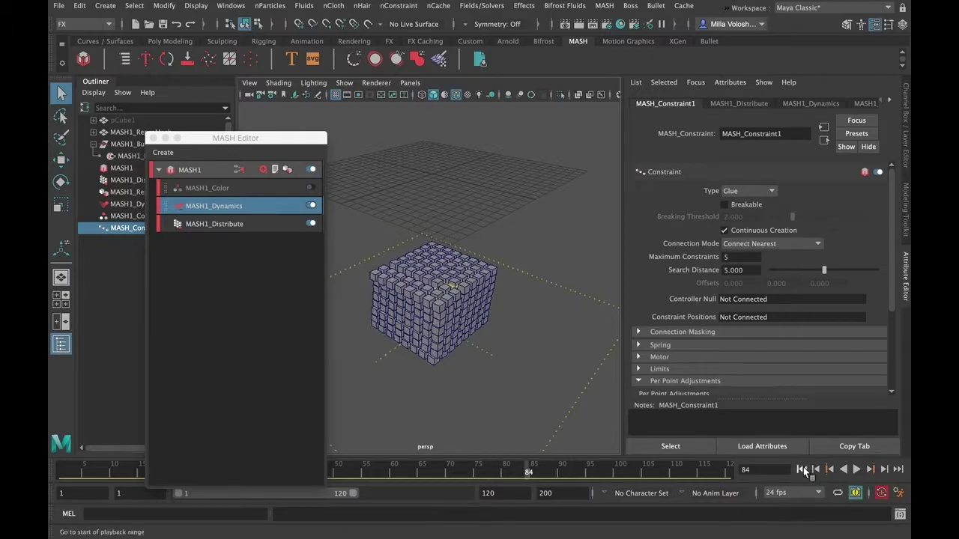
pyautogui.click(801, 469)
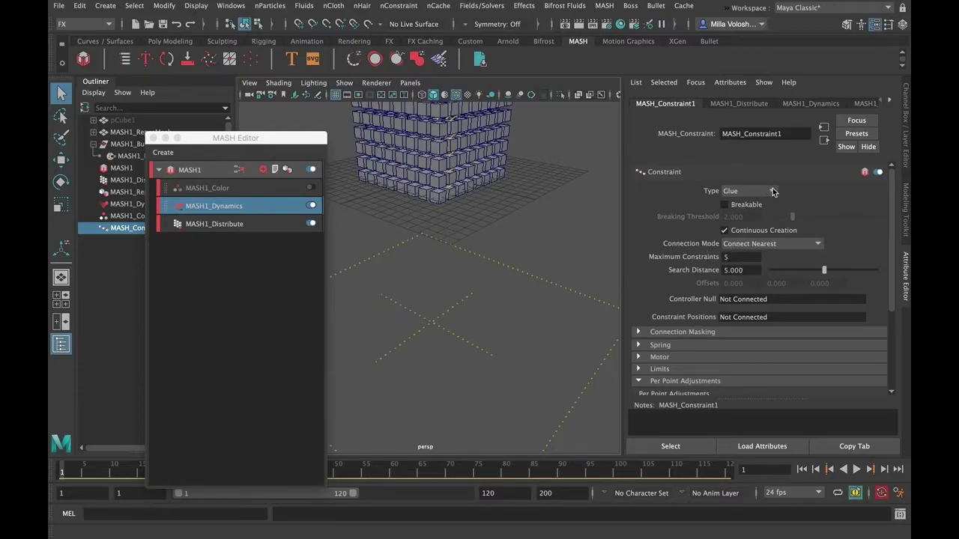
# Step: Make the MASH_Constraint1 glue breakable, play the simulation and return to the first frame
pyautogui.click(724, 205)
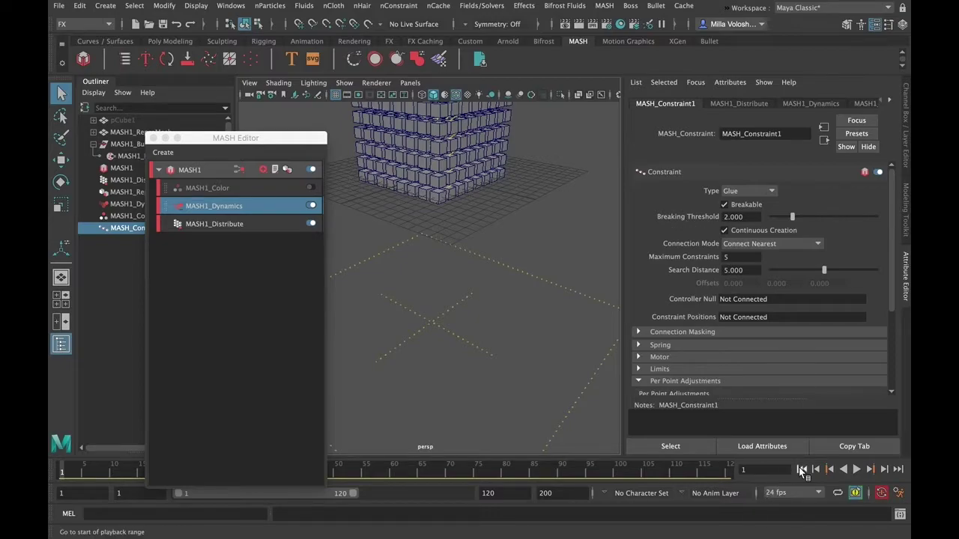
pyautogui.click(856, 469)
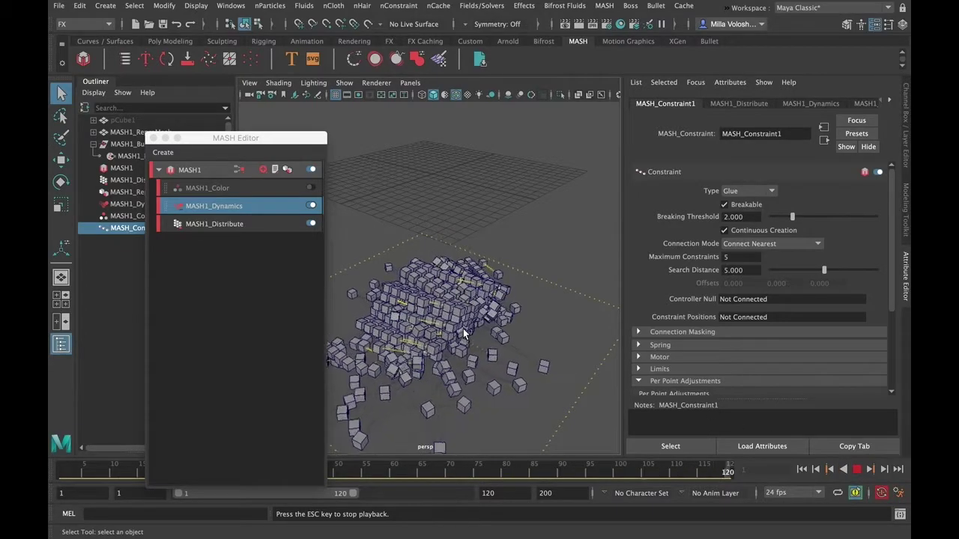
pyautogui.click(809, 469)
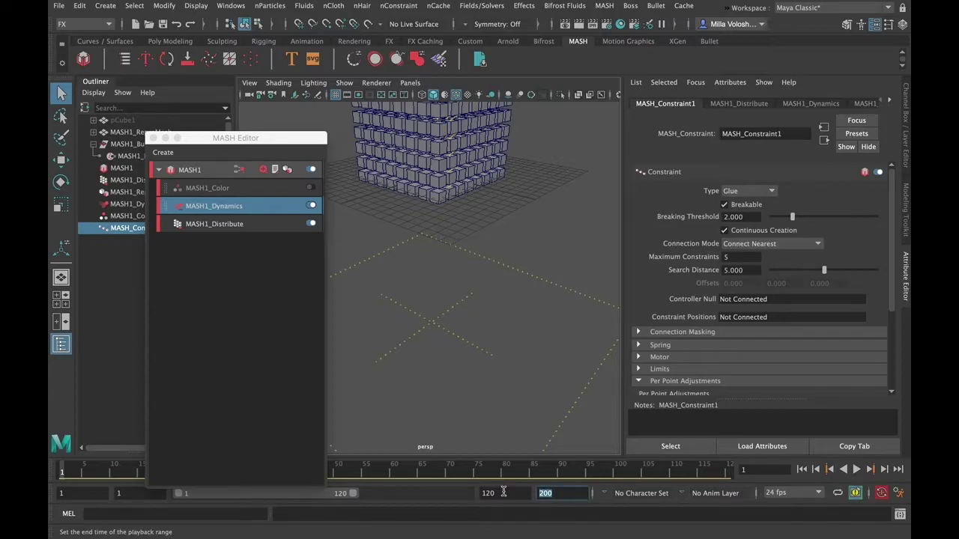
# Step: Set both the animation end time and the playback end time to frame 300
pyautogui.write('300')
pyautogui.moveTo(503, 492); pyautogui.dragTo(476, 497)
pyautogui.write('300')
pyautogui.press('Return')
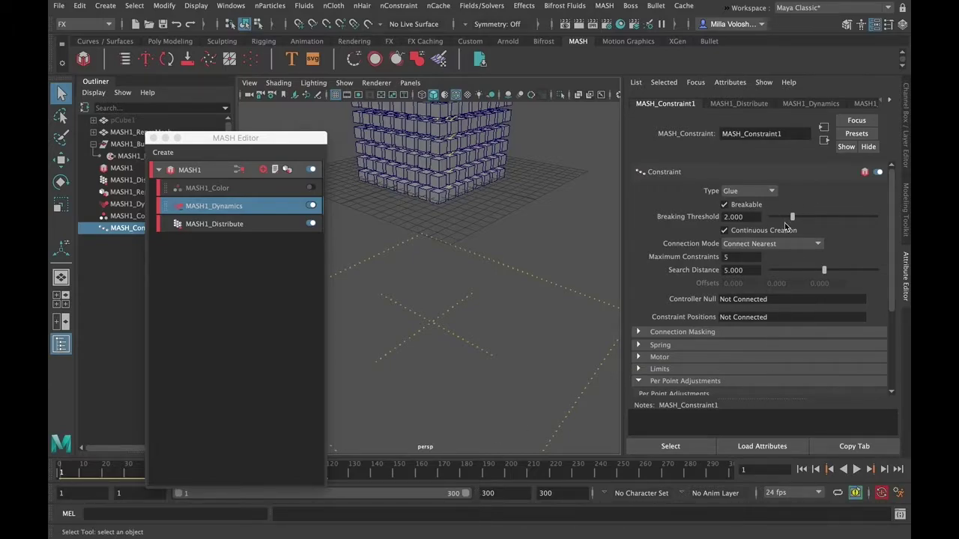
# Step: Raise the constraint's Breaking Threshold to 5.349, play the simulation and return to the first frame
pyautogui.moveTo(820, 220); pyautogui.dragTo(827, 219)
pyautogui.click(858, 469)
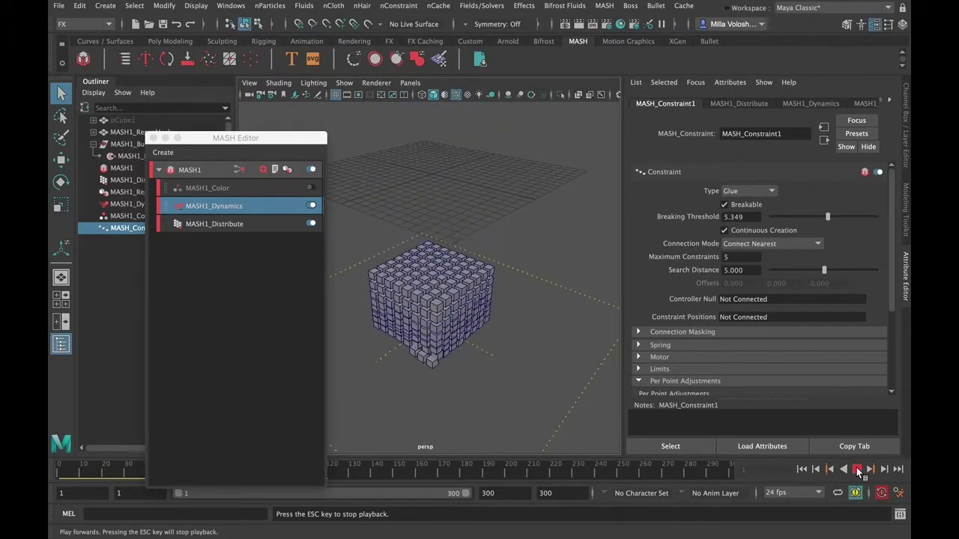
pyautogui.click(803, 470)
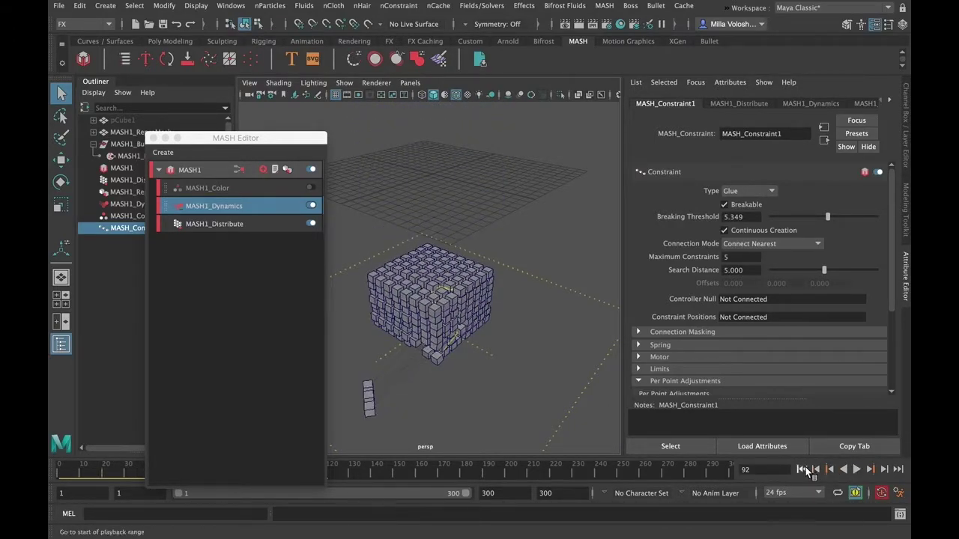
# Step: Set the constraint's Breaking Threshold to 3.430 and play the simulation, stopping it partway through
pyautogui.moveTo(802, 219); pyautogui.dragTo(807, 218)
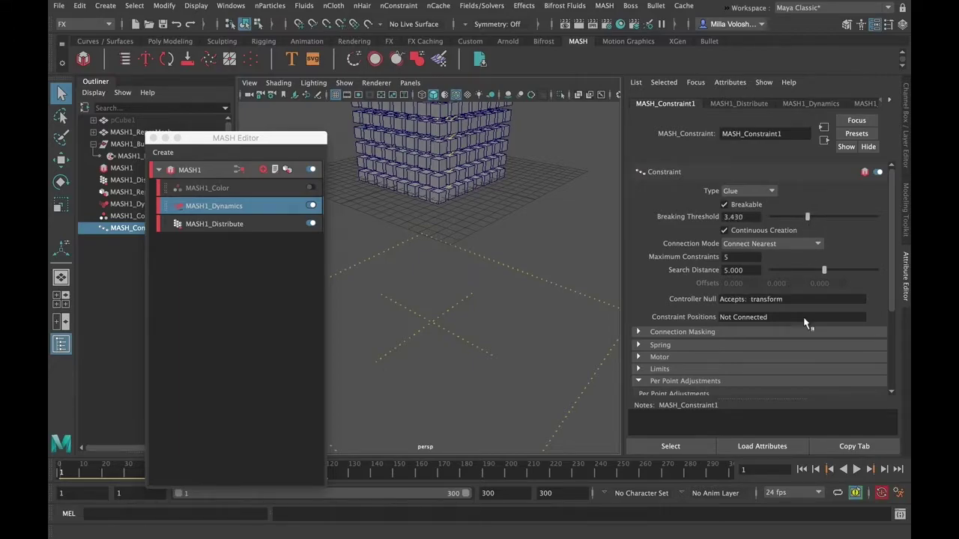
pyautogui.click(857, 470)
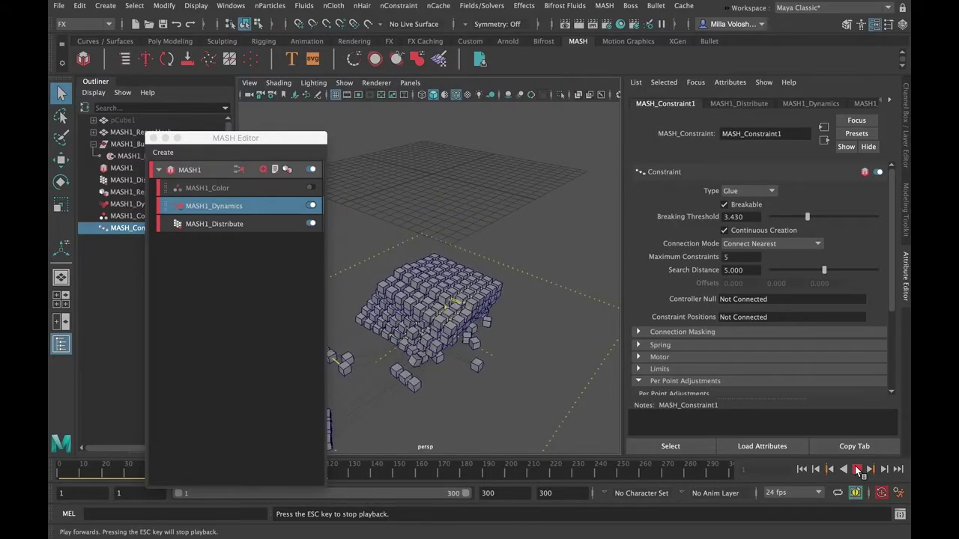
pyautogui.press('Escape')
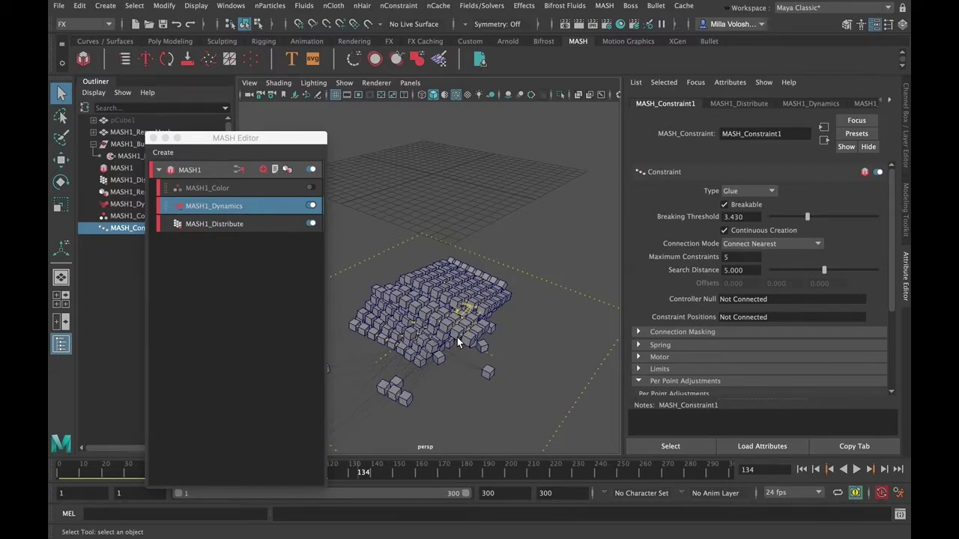
# Step: Enable the MASH1_Color node to view the coloured cubes, then disable it again
pyautogui.moveTo(237, 140); pyautogui.dragTo(478, 121)
pyautogui.click(525, 181)
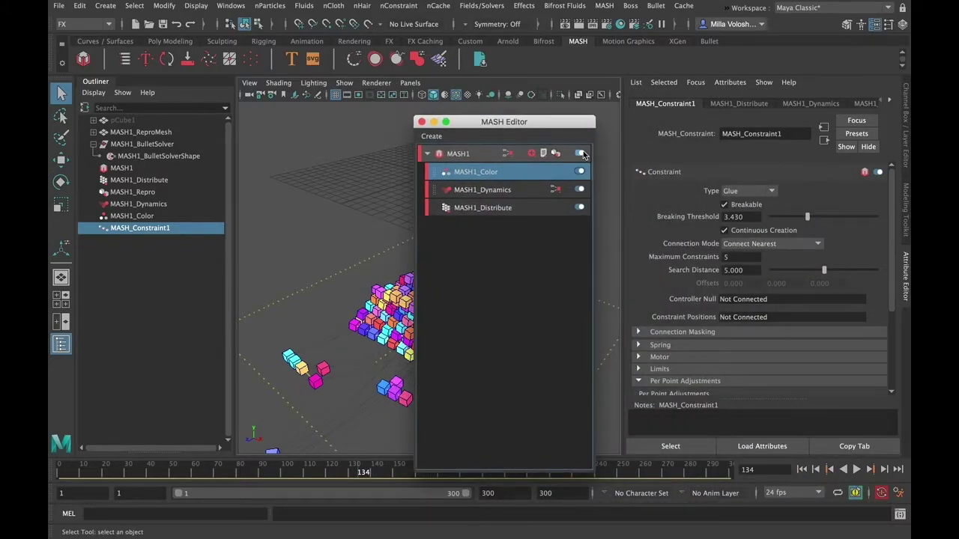
pyautogui.click(579, 172)
pyautogui.moveTo(468, 123); pyautogui.dragTo(411, 133)
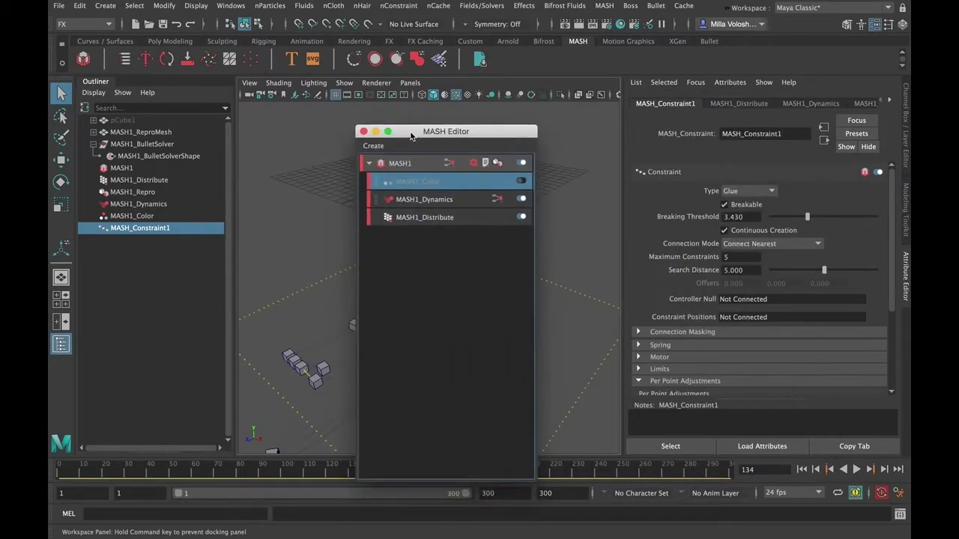
# Step: Review the node types available for the MASH1 network and open MASH_Constraint1 through its connection on MASH1_Dynamics
pyautogui.click(474, 163)
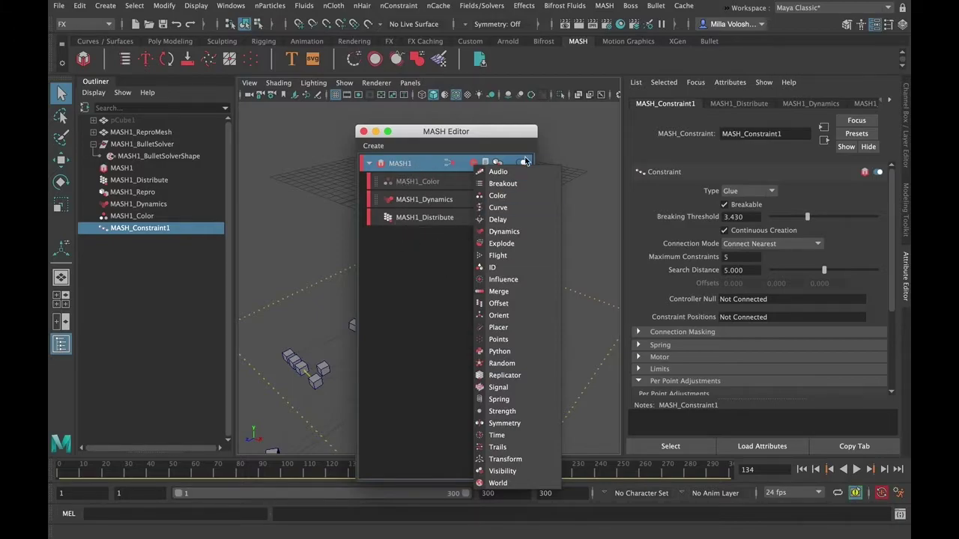
pyautogui.click(473, 146)
pyautogui.moveTo(448, 132); pyautogui.dragTo(642, 115)
pyautogui.click(691, 184)
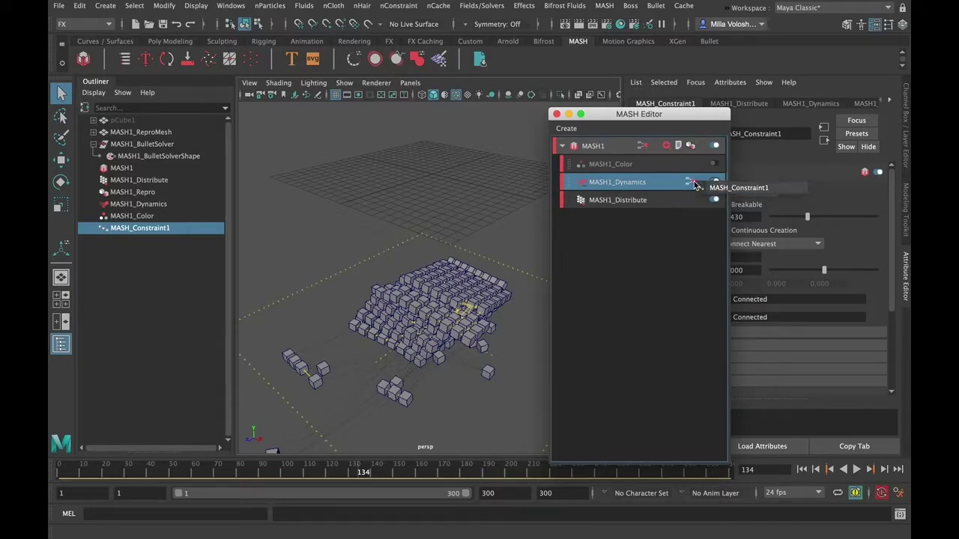
pyautogui.click(733, 190)
pyautogui.moveTo(638, 112); pyautogui.dragTo(505, 127)
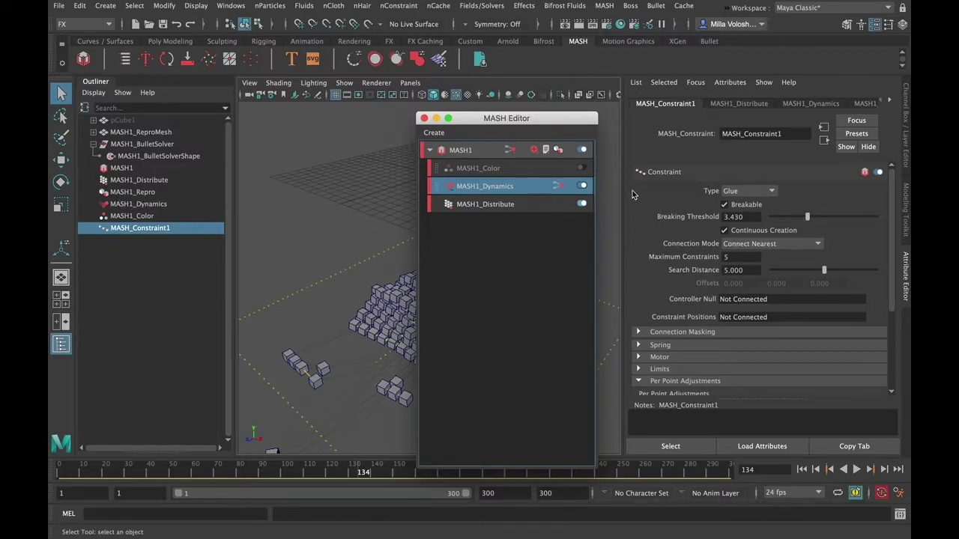
# Step: Inspect the MASH1_Distribute attributes, including its Advanced settings and its bias and rotation ramps
pyautogui.click(510, 204)
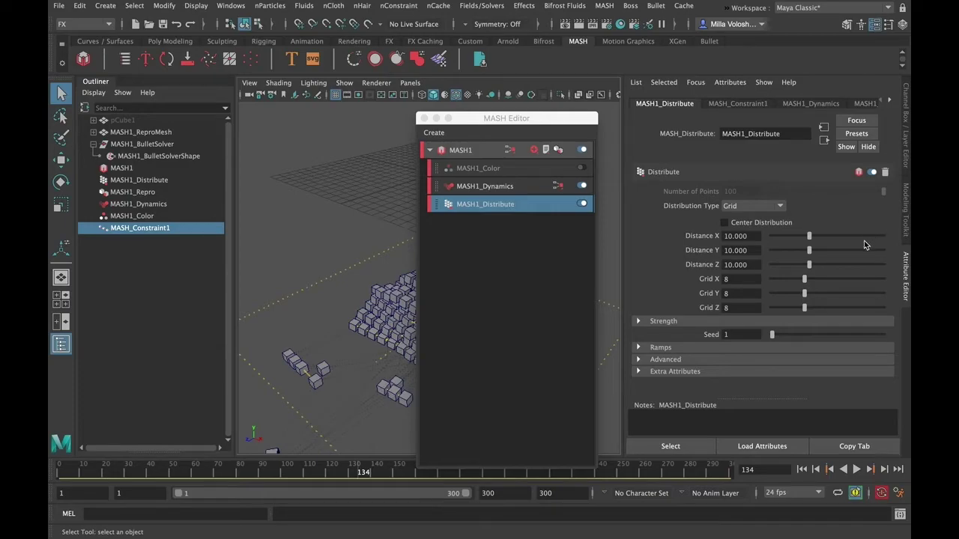
pyautogui.click(659, 361)
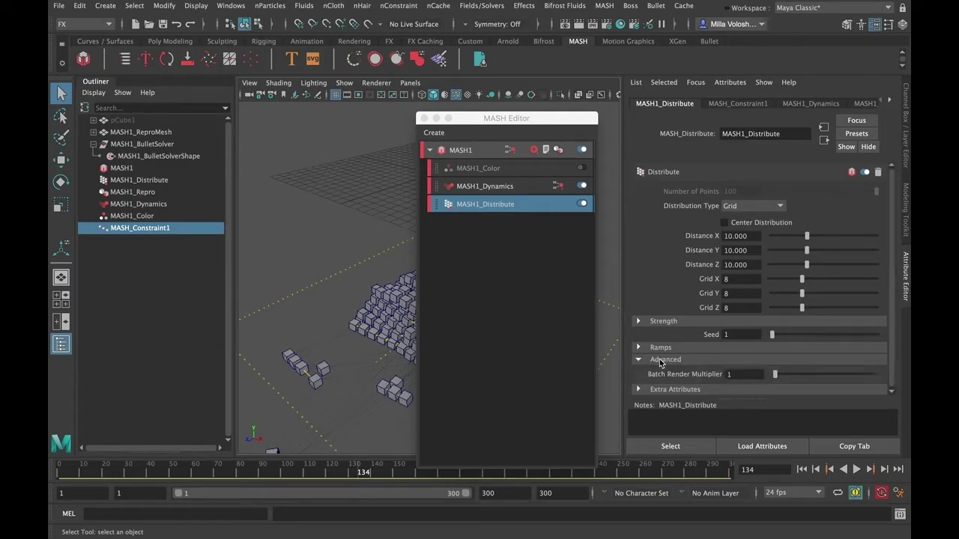
pyautogui.click(646, 348)
pyautogui.scroll(-2, 717, 342)
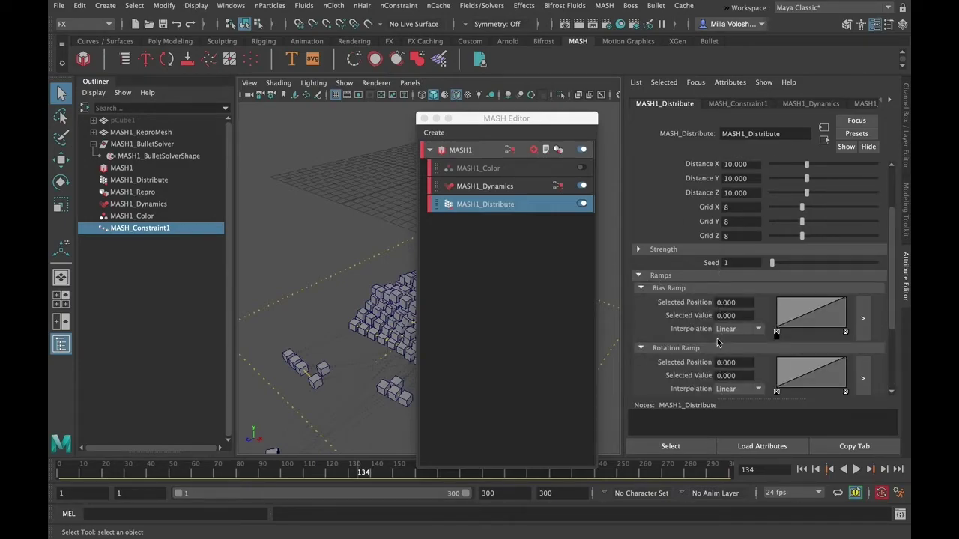
pyautogui.scroll(2, 701, 328)
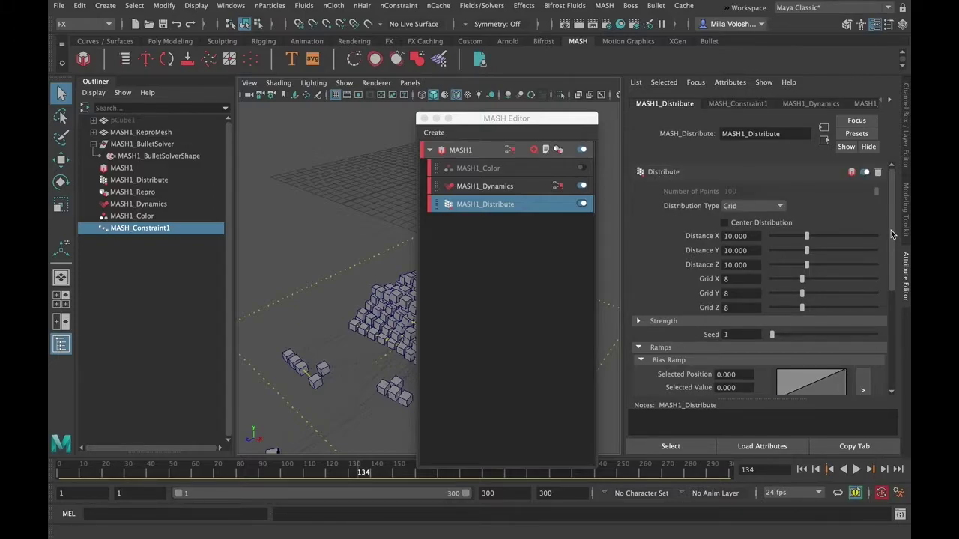
pyautogui.moveTo(518, 120); pyautogui.dragTo(484, 121)
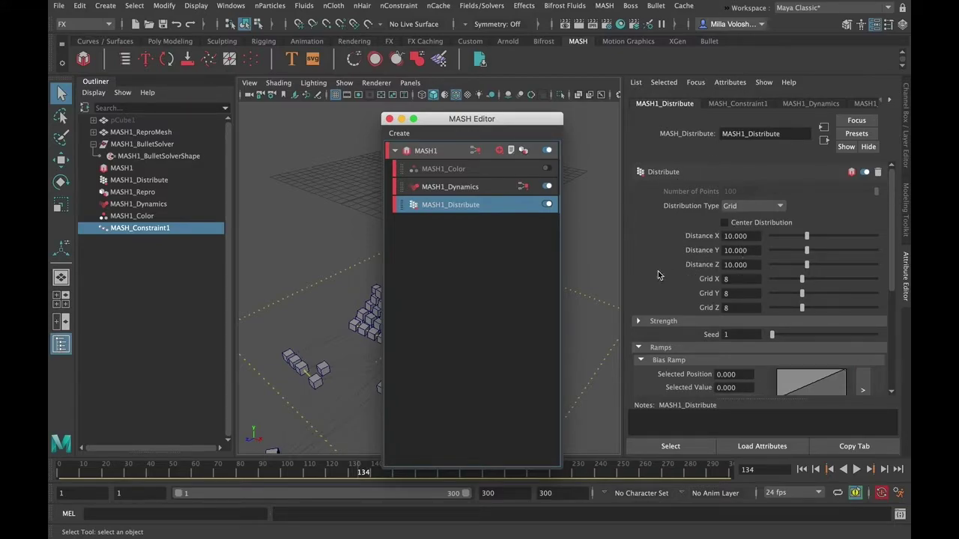
# Step: Inspect the MASH1_Dynamics attributes from Constraints and Sleeping up to Physical Properties and Collision Shape
pyautogui.click(487, 189)
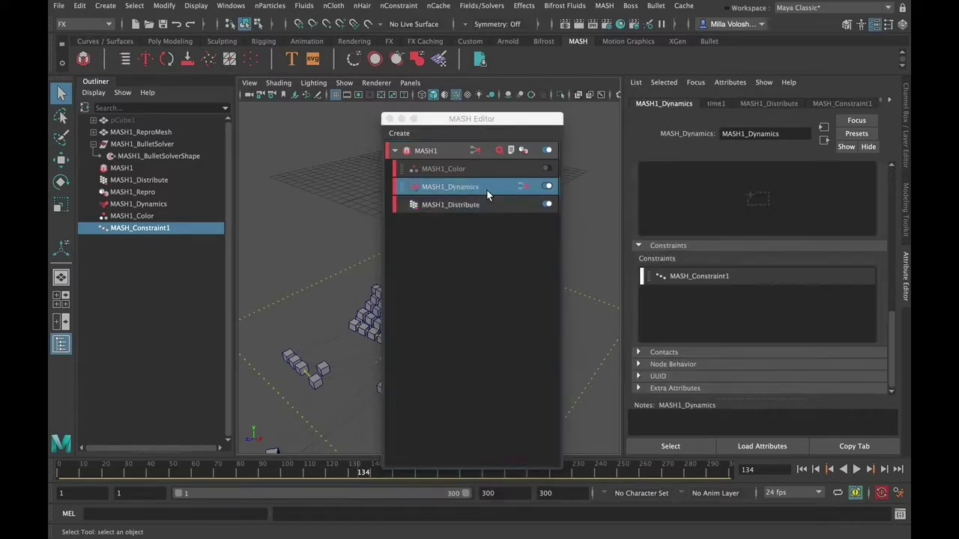
pyautogui.moveTo(894, 321); pyautogui.dragTo(890, 255)
pyautogui.moveTo(480, 124); pyautogui.dragTo(343, 133)
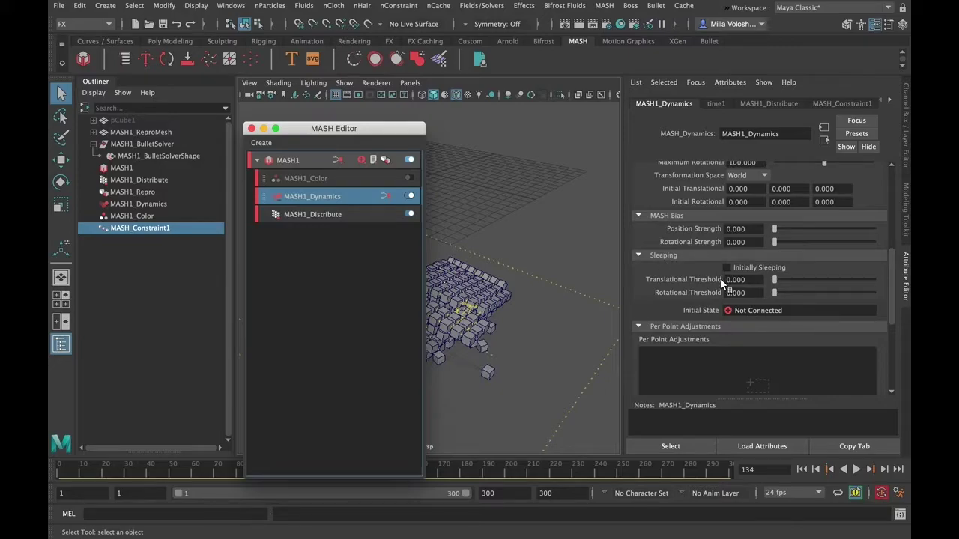
pyautogui.moveTo(894, 290); pyautogui.dragTo(887, 204)
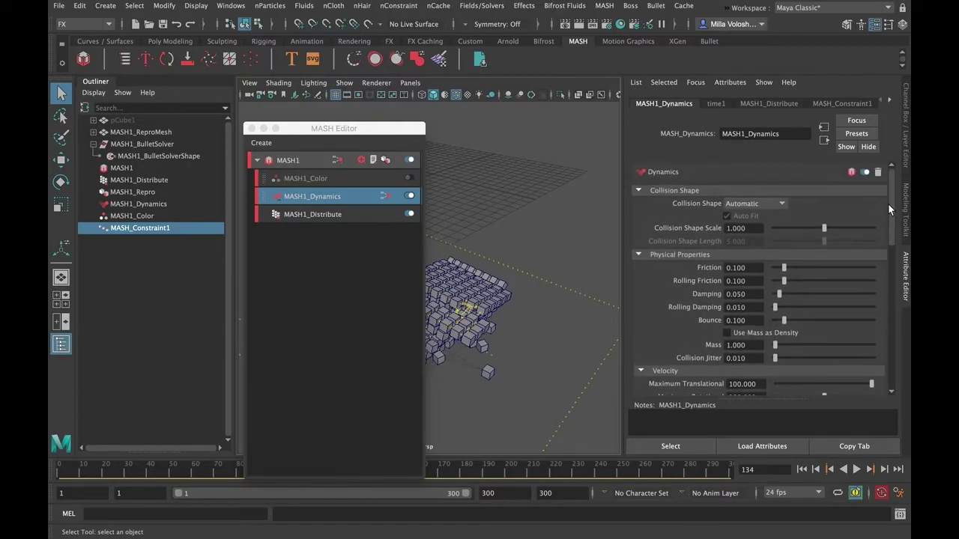
pyautogui.moveTo(377, 128); pyautogui.dragTo(544, 122)
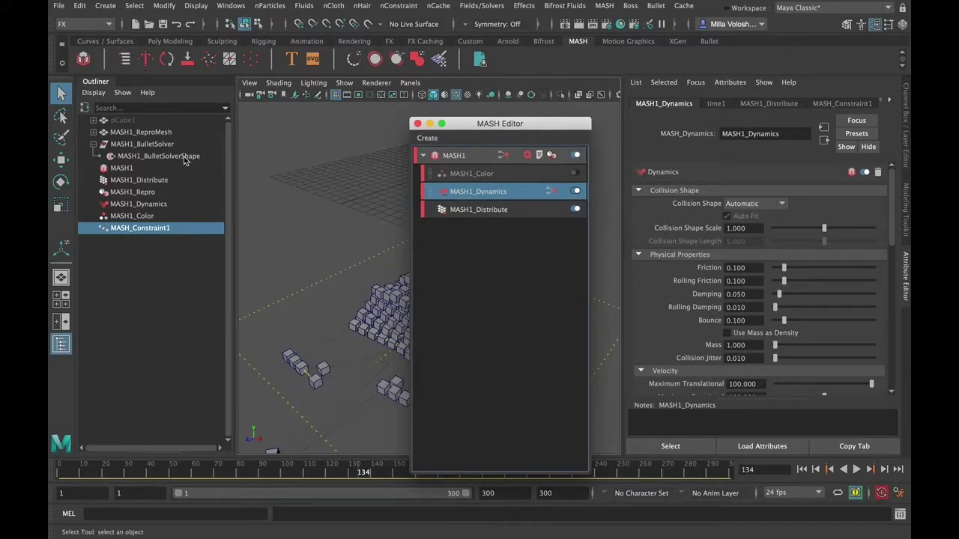
# Step: Start a new scene without saving the current one and bring up the polygon modeling tools
pyautogui.click(60, 6)
pyautogui.click(75, 30)
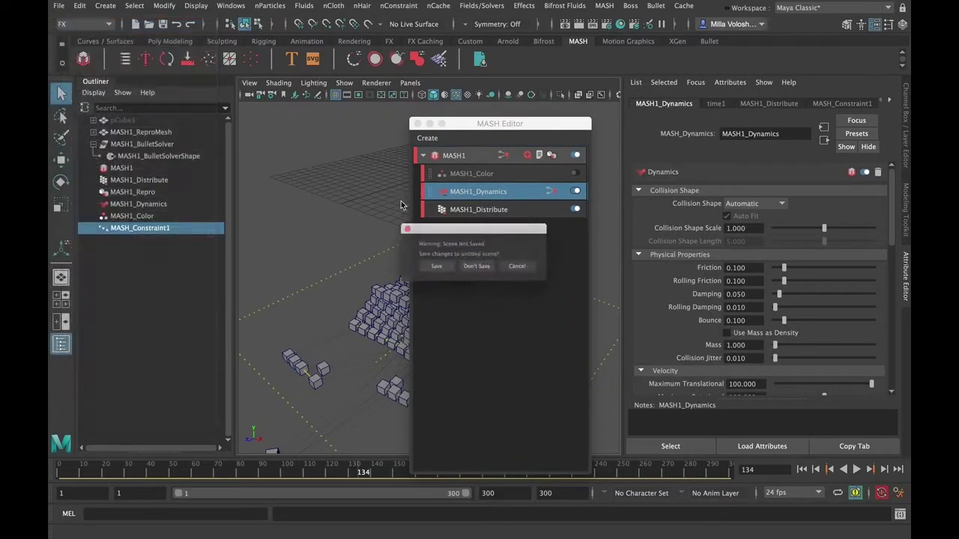
pyautogui.click(487, 275)
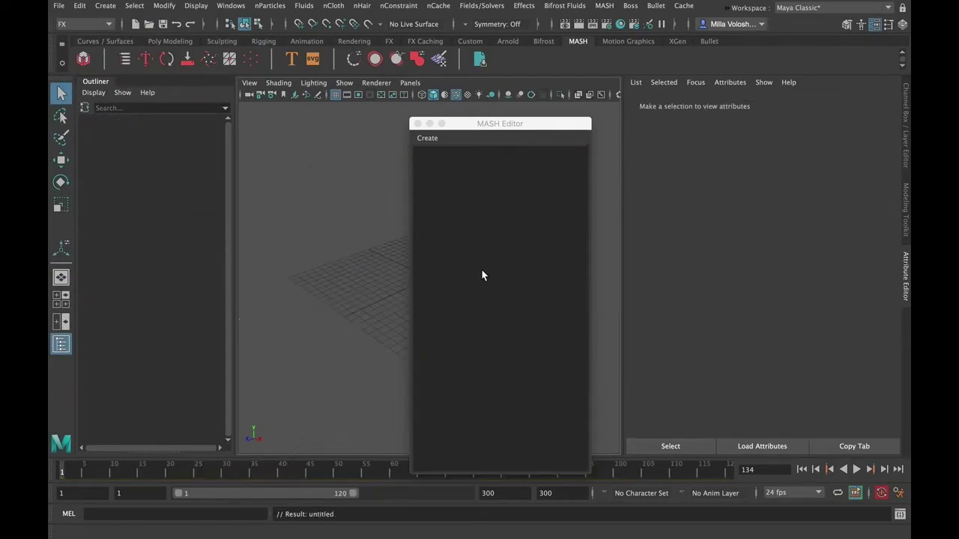
pyautogui.moveTo(466, 132); pyautogui.dragTo(527, 125)
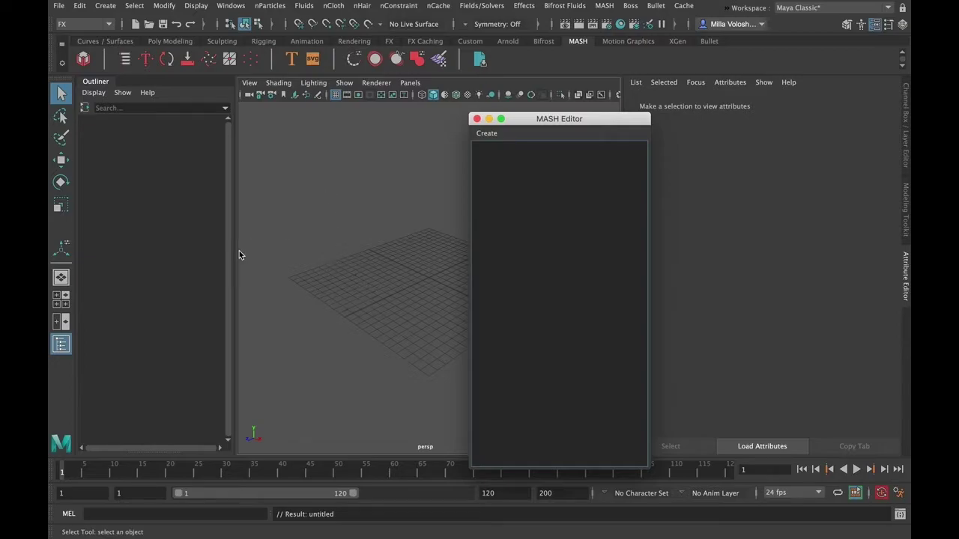
pyautogui.click(167, 42)
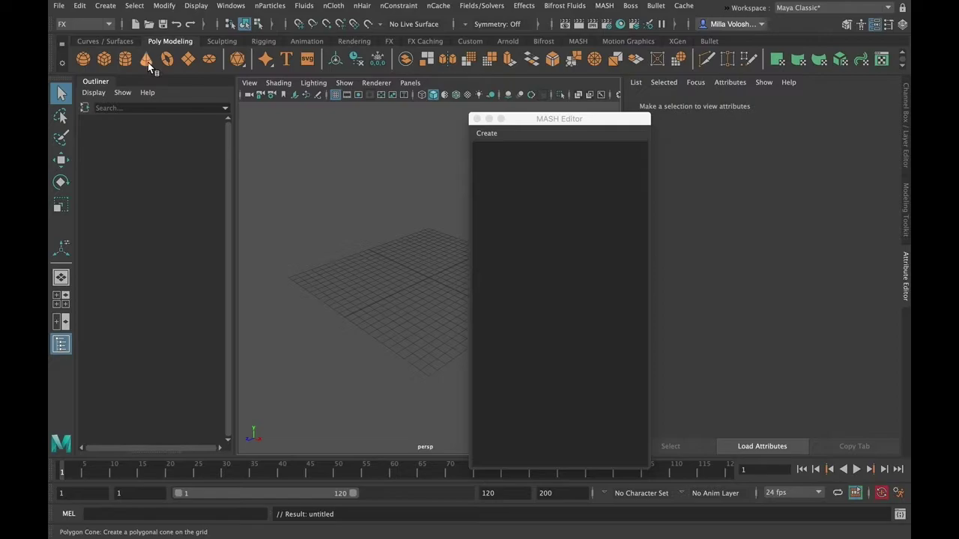
# Step: Create a polygon cone at the grid's centre and turn it upside down with Rotate X set to 180
pyautogui.click(147, 60)
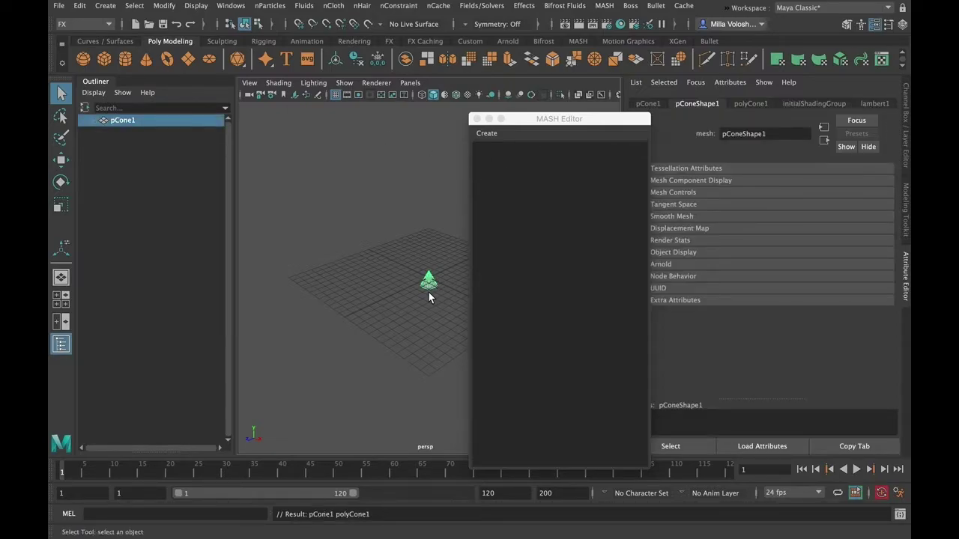
pyautogui.click(904, 120)
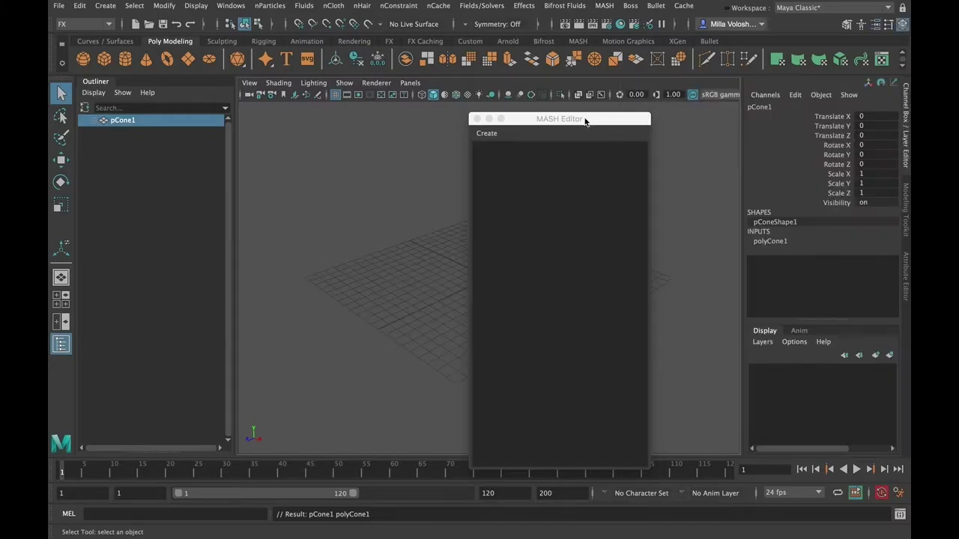
pyautogui.moveTo(584, 119); pyautogui.dragTo(375, 113)
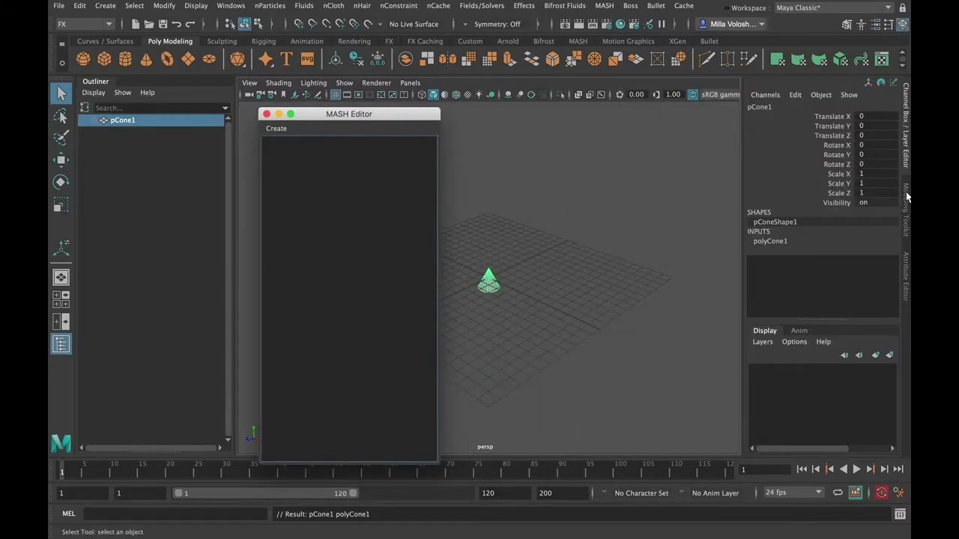
pyautogui.doubleClick(874, 145)
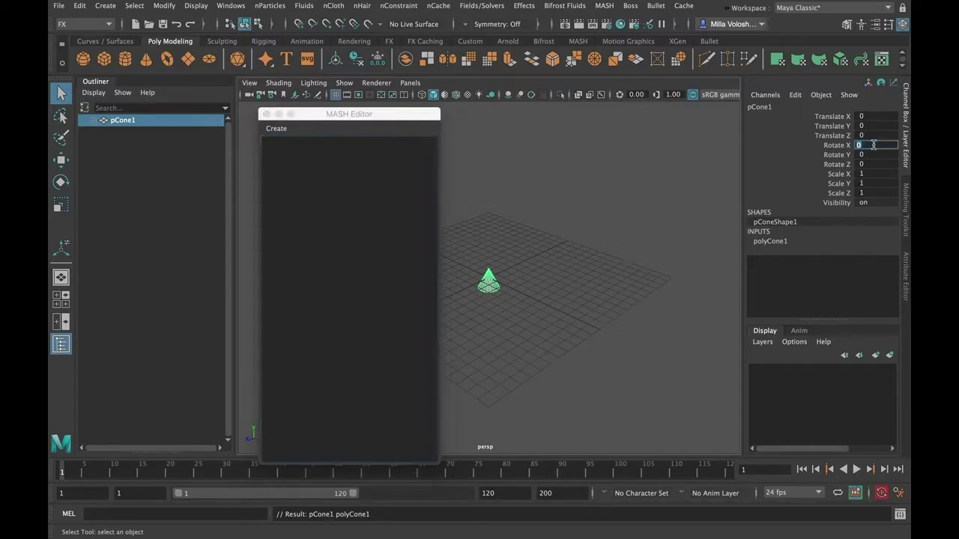
pyautogui.press('Return')
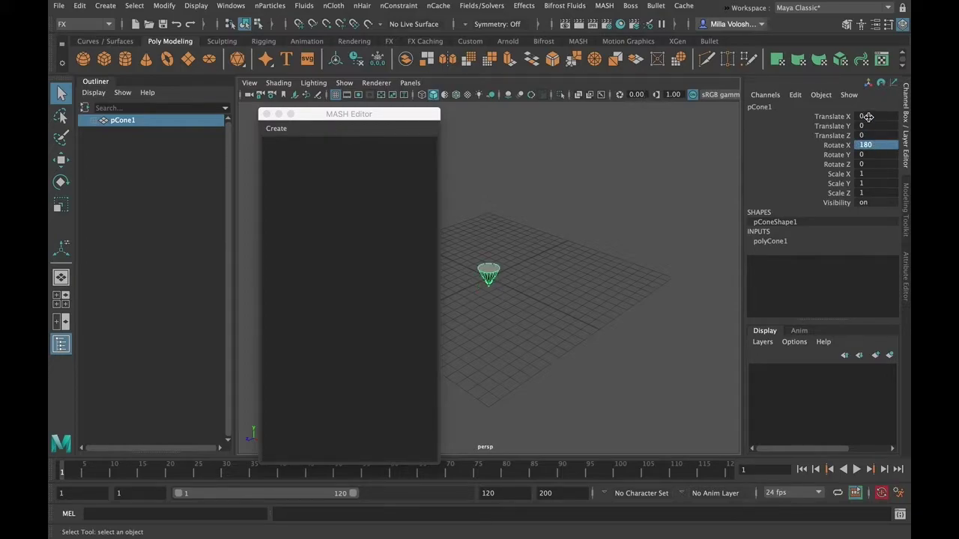
# Step: Set the cone's Translate Y to -3 and its Scale Y to 3
pyautogui.doubleClick(869, 126)
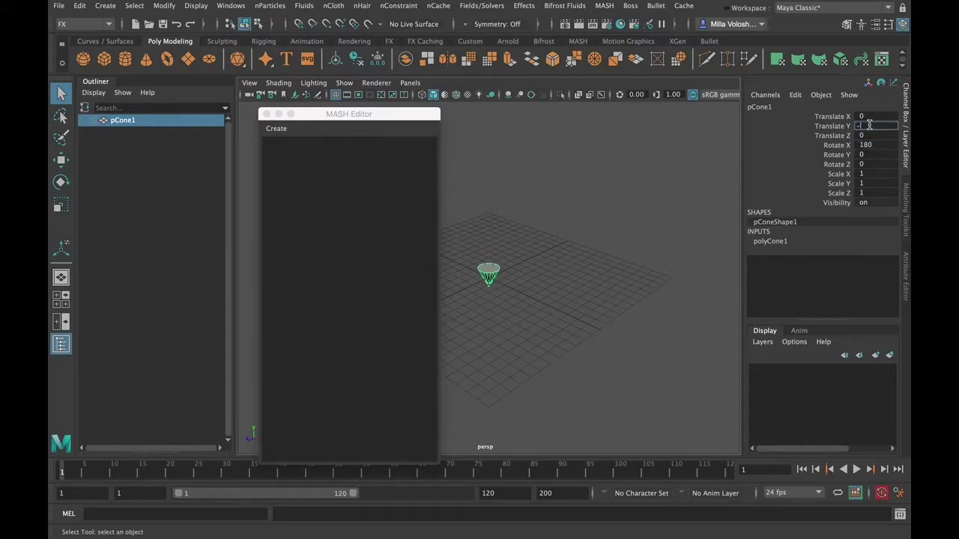
pyautogui.write('-3')
pyautogui.press('Return')
pyautogui.moveTo(629, 257)
pyautogui.keyDown('alt'); pyautogui.mouseDown()
pyautogui.moveTo(599, 248)
pyautogui.moveTo(619, 264)
pyautogui.mouseUp(); pyautogui.keyUp('alt')
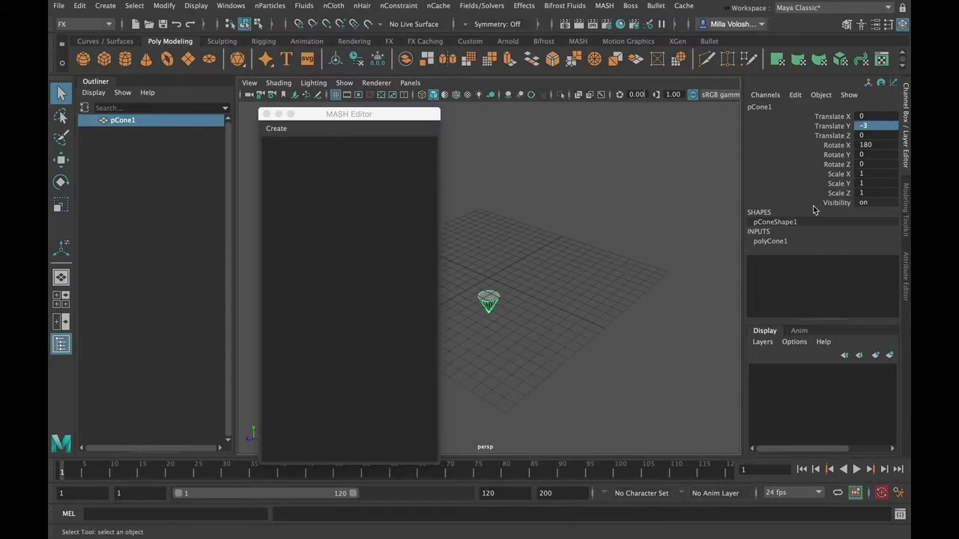
pyautogui.doubleClick(872, 182)
pyautogui.write('3')
pyautogui.press('Return')
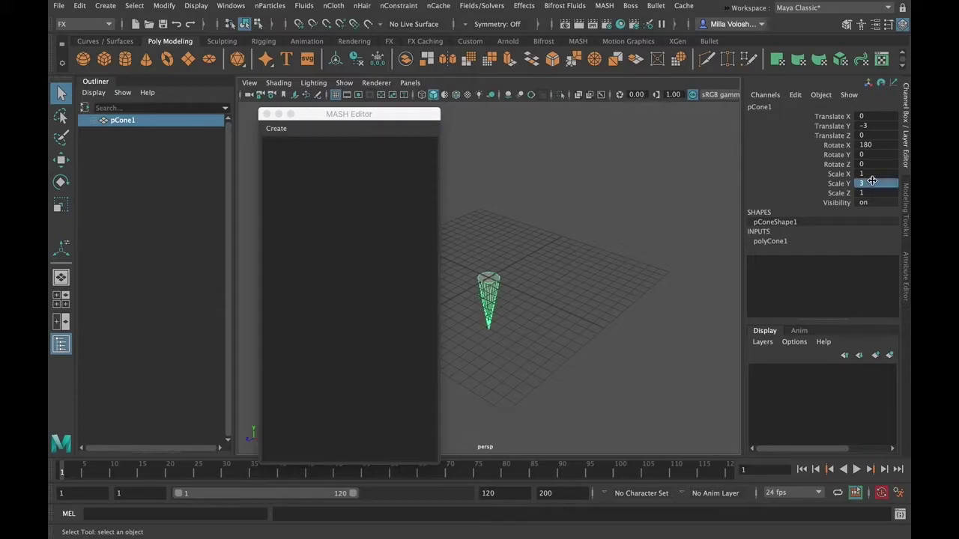
pyautogui.keyDown('alt'); pyautogui.moveTo(565, 255); pyautogui.dragTo(546, 268); pyautogui.keyUp('alt')
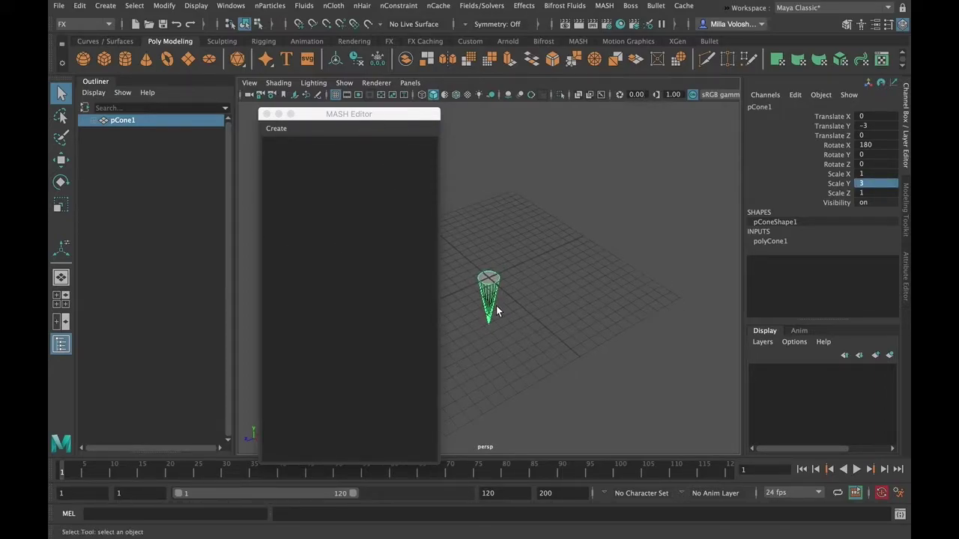
# Step: Create a MASH network from the selected cone and select its MASH_Distribute node
pyautogui.click(367, 117)
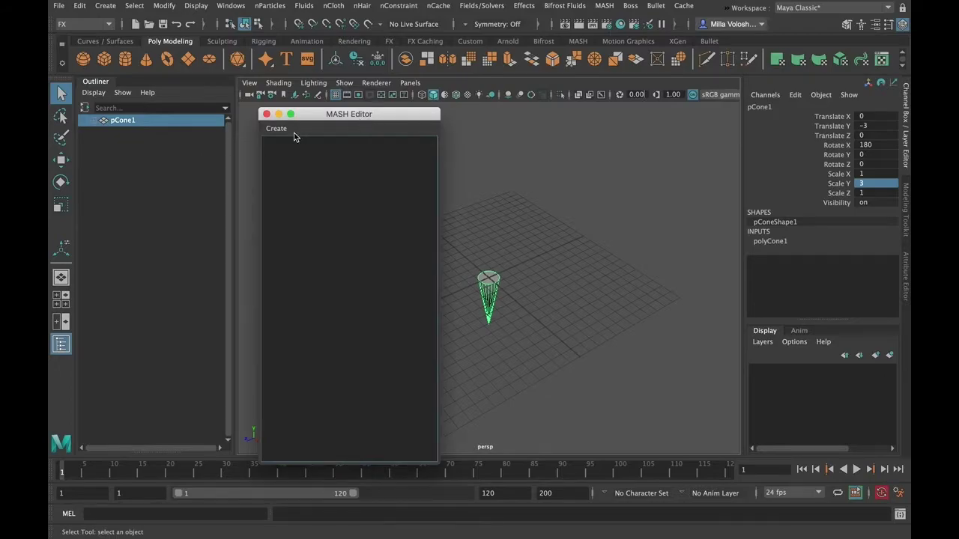
pyautogui.click(270, 131)
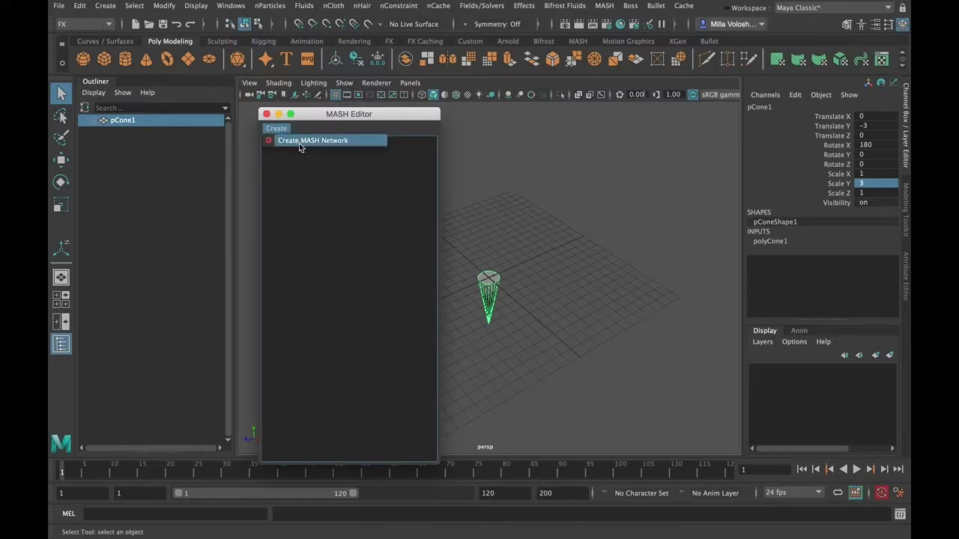
pyautogui.click(303, 141)
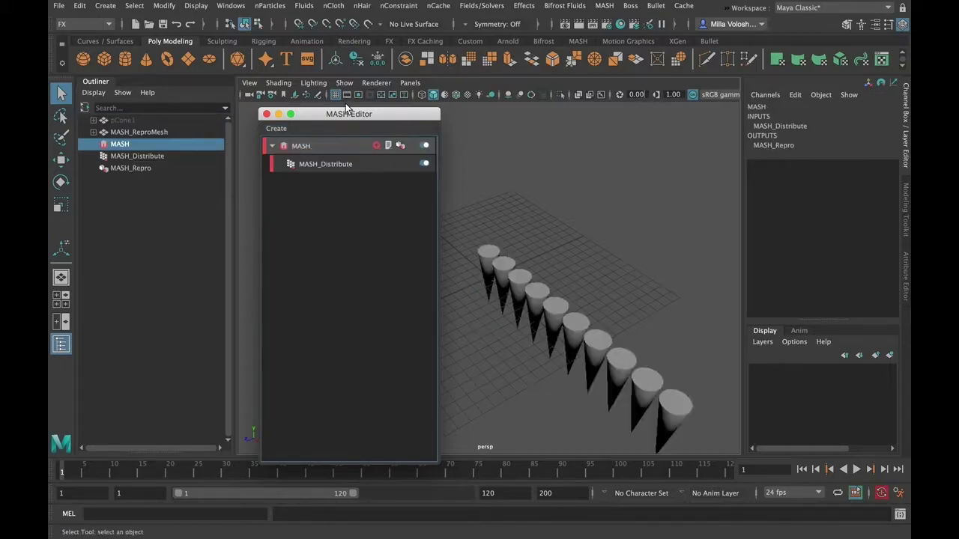
pyautogui.keyDown('alt'); pyautogui.moveTo(583, 282); pyautogui.dragTo(691, 271); pyautogui.keyUp('alt')
pyautogui.click(367, 164)
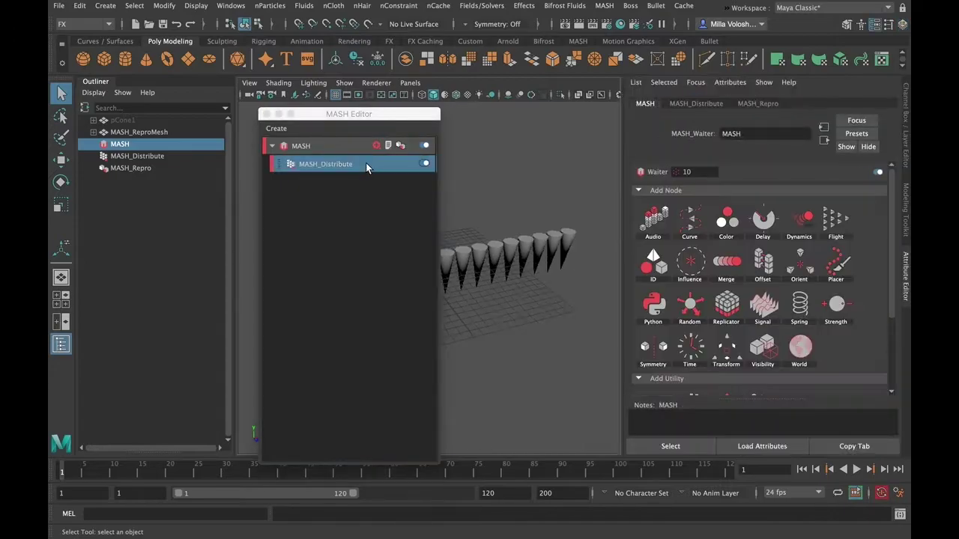
pyautogui.moveTo(380, 114); pyautogui.dragTo(302, 126)
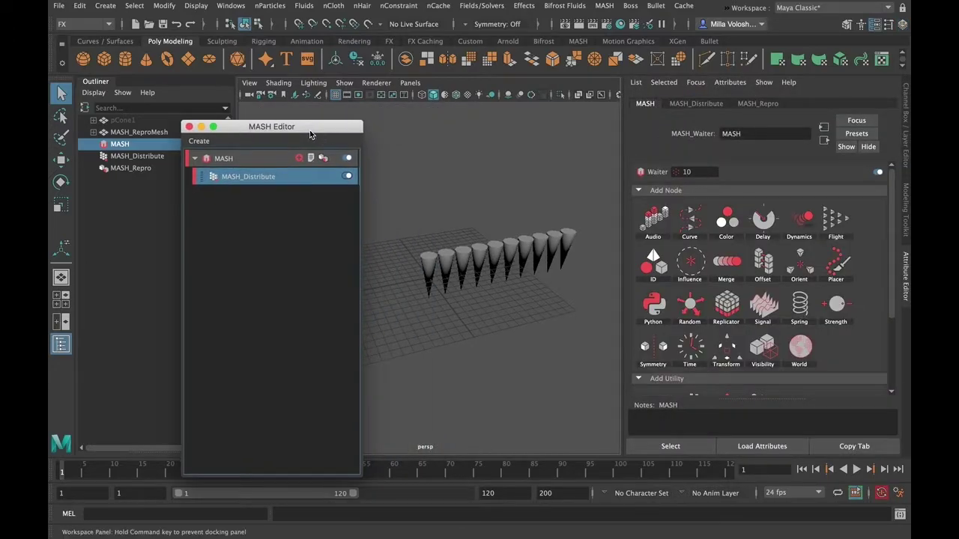
# Step: Set MASH_Distribute to a Radial distribution with 20 points, keeping the Z Offset at 0
pyautogui.click(692, 106)
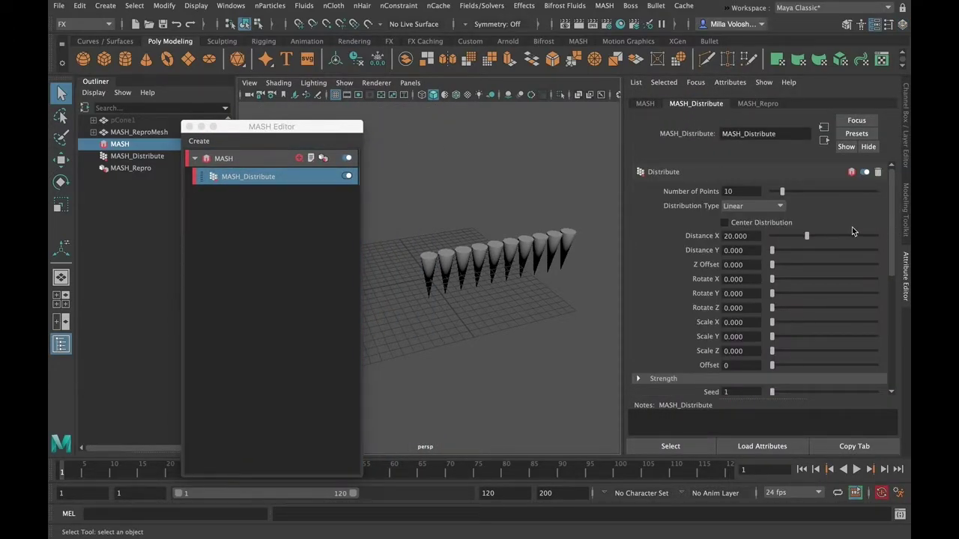
pyautogui.click(783, 206)
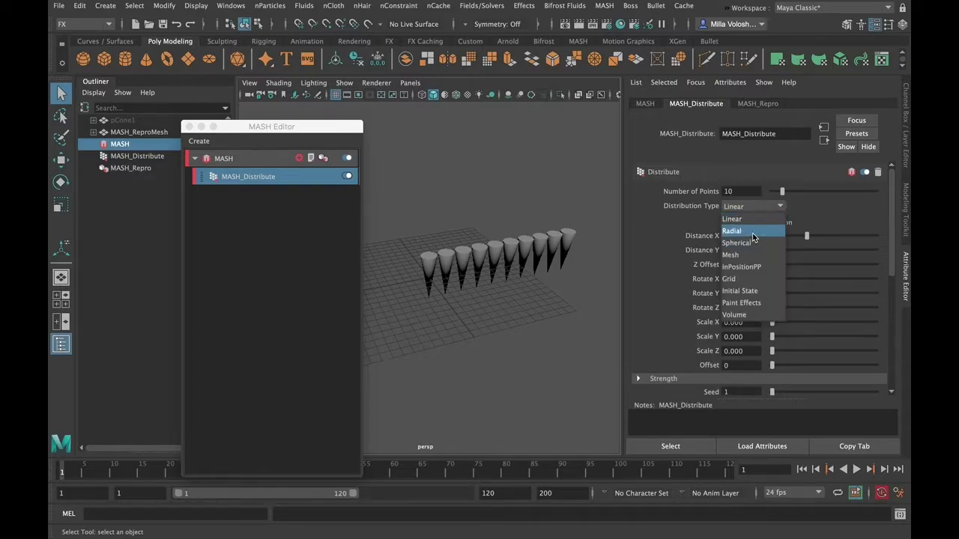
pyautogui.click(745, 231)
pyautogui.click(793, 192)
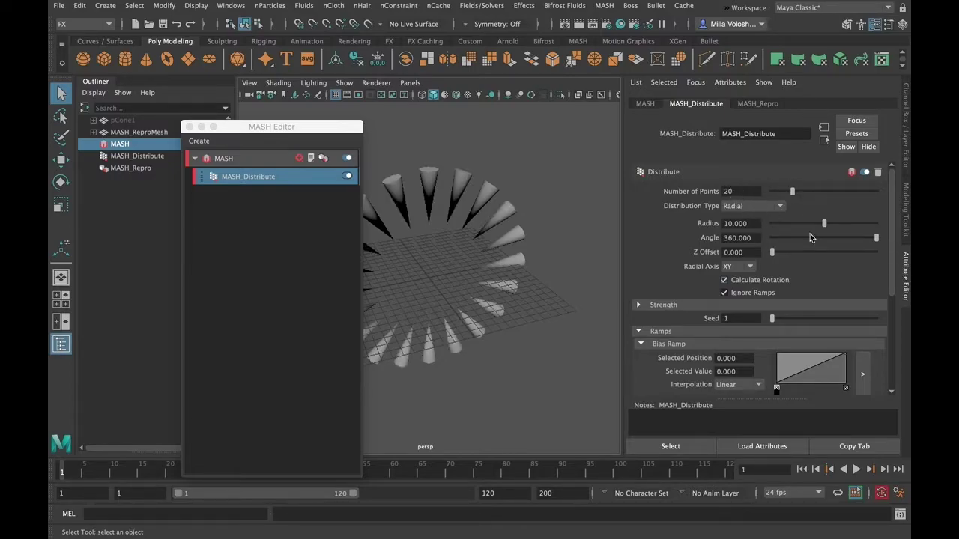
pyautogui.moveTo(773, 252)
pyautogui.mouseDown()
pyautogui.moveTo(804, 253)
pyautogui.moveTo(770, 253)
pyautogui.mouseUp()
# Step: Add a Signal node to the MASH network and move the MASH Editor clear of the cone ring
pyautogui.moveTo(282, 128); pyautogui.dragTo(573, 120)
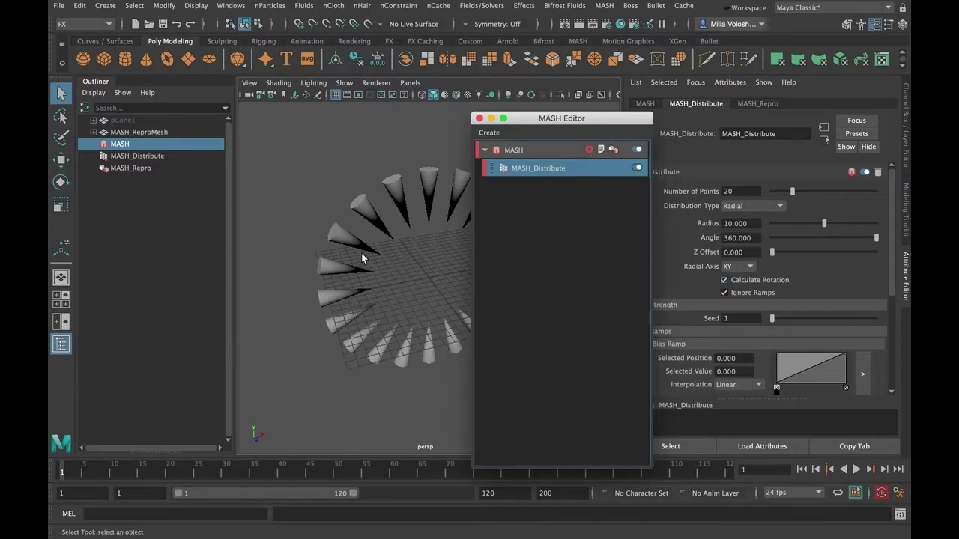
pyautogui.click(589, 150)
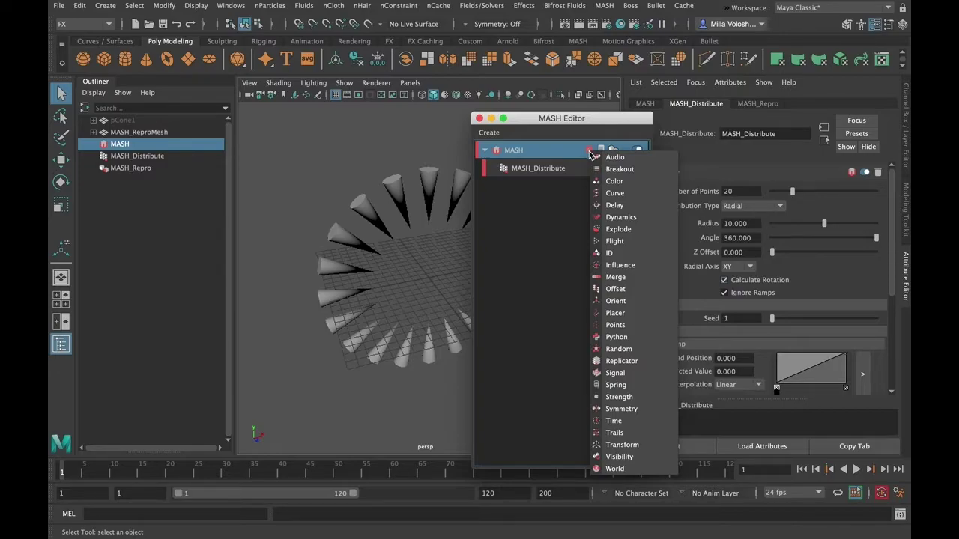
pyautogui.click(631, 376)
pyautogui.moveTo(558, 120); pyautogui.dragTo(289, 116)
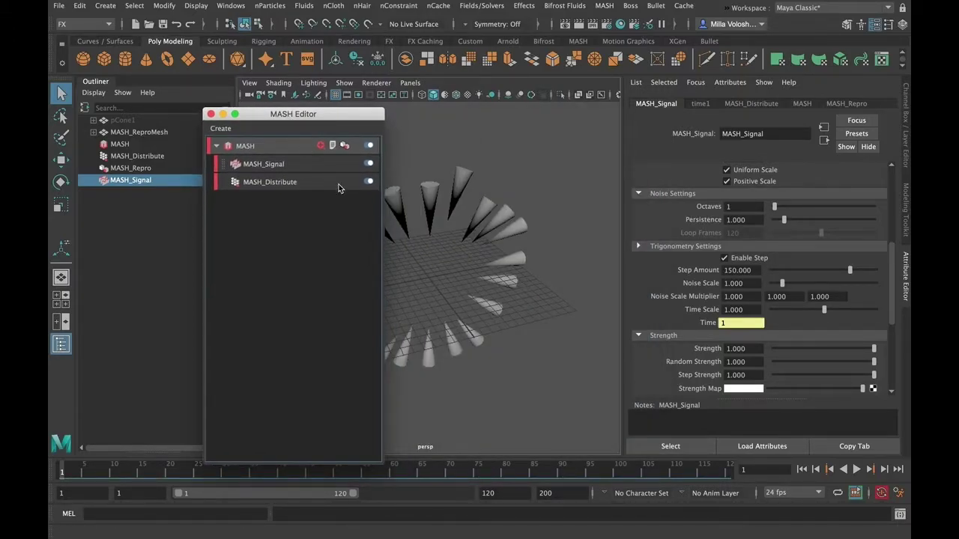
pyautogui.moveTo(596, 4)
pyautogui.moveTo(285, 119); pyautogui.dragTo(298, 128)
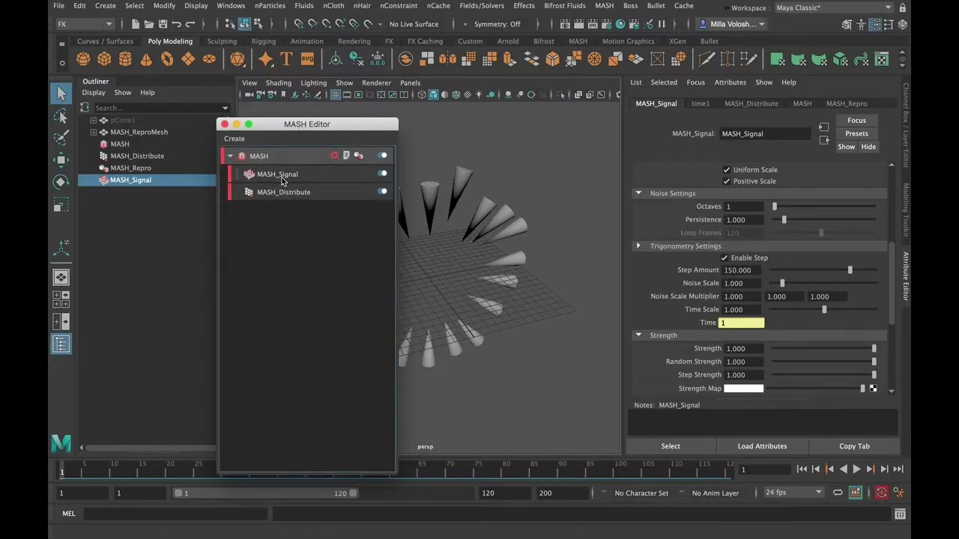
pyautogui.moveTo(342, 124); pyautogui.dragTo(299, 123)
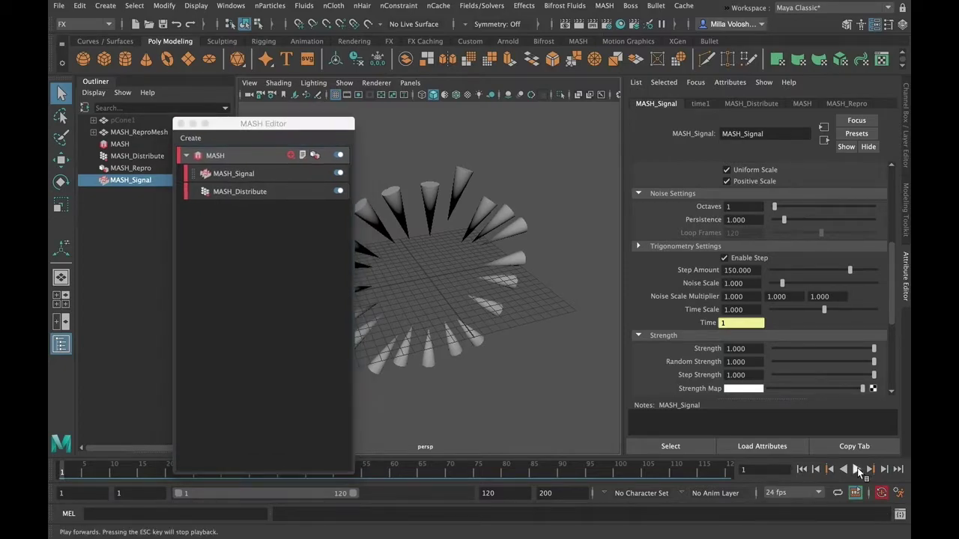
# Step: Play the Signal animation on the ring of cones and return to the first frame
pyautogui.click(856, 469)
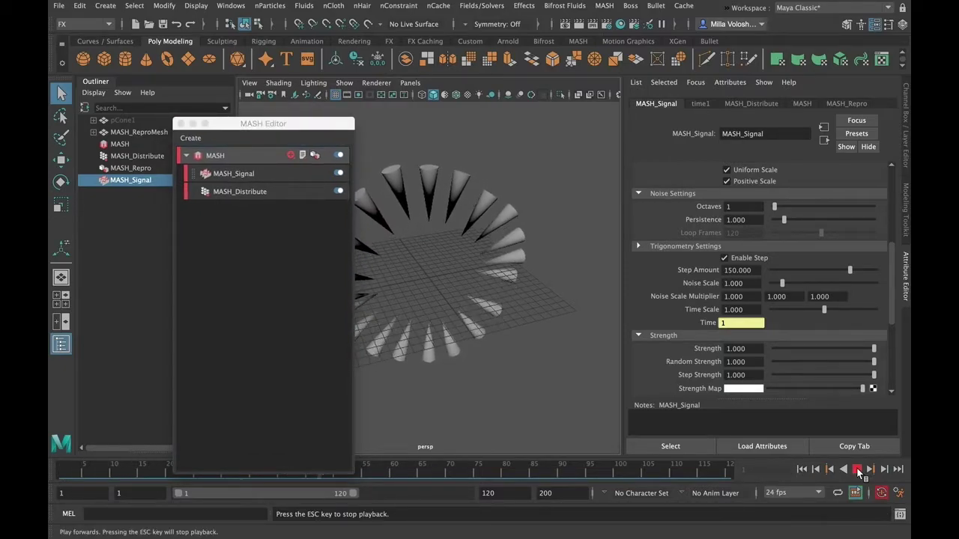
pyautogui.click(857, 469)
pyautogui.click(802, 469)
# Step: Try the Curl Noise signal type on MASH_Signal, preview its animation, and switch the type back to 4D Noise
pyautogui.scroll(5, 896, 283)
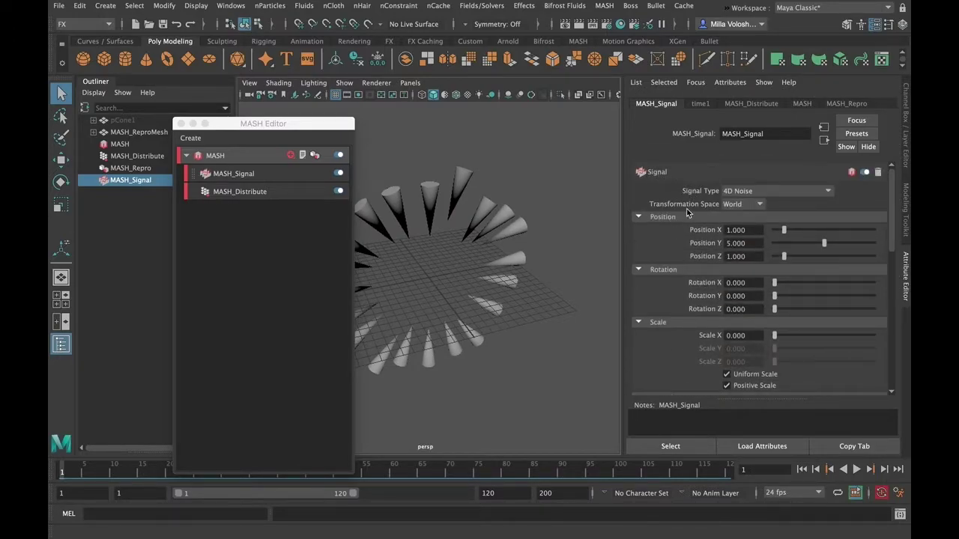
pyautogui.click(785, 192)
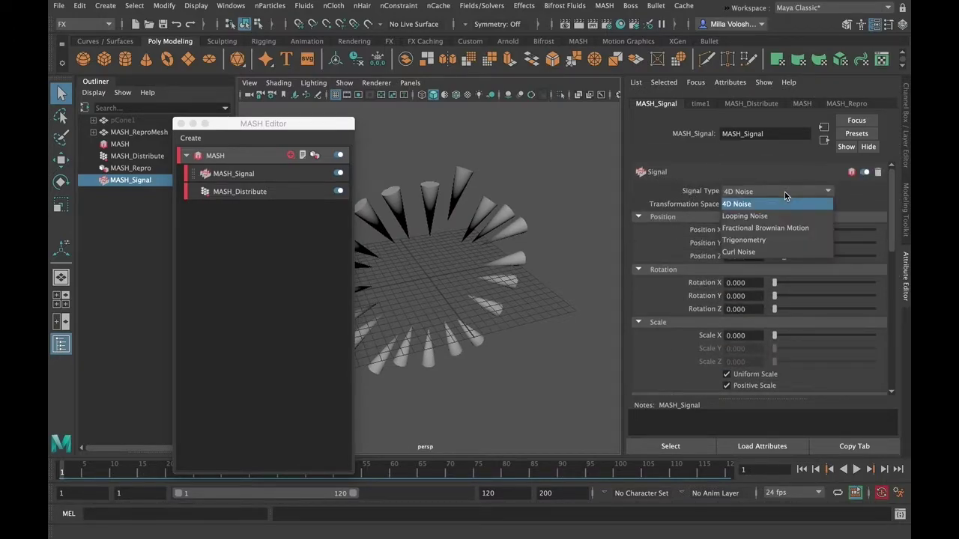
pyautogui.click(760, 252)
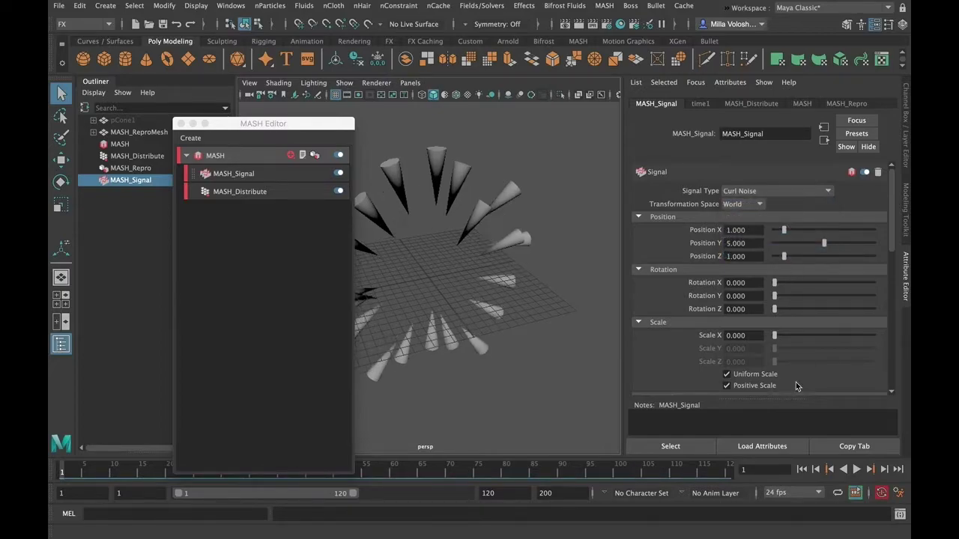
pyautogui.click(856, 469)
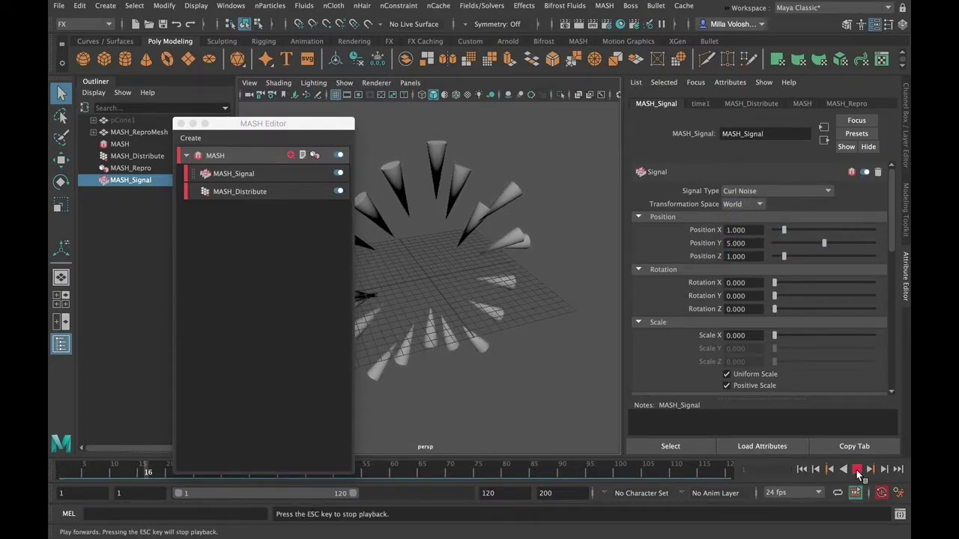
pyautogui.click(856, 470)
pyautogui.click(802, 470)
pyautogui.click(779, 192)
pyautogui.click(779, 194)
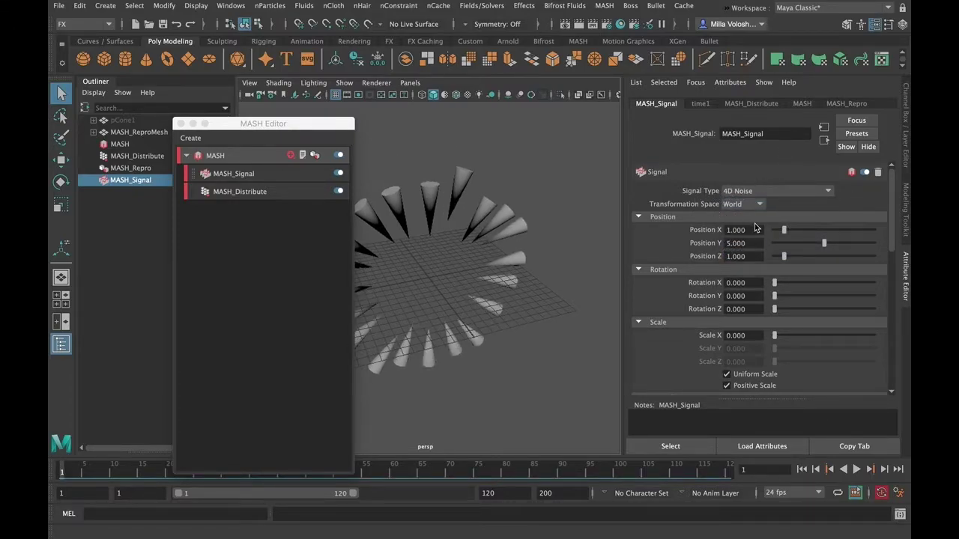
# Step: Set MASH_Signal's Transformation Space to Local, preview the animation, and return to the first frame
pyautogui.click(758, 204)
pyautogui.click(740, 216)
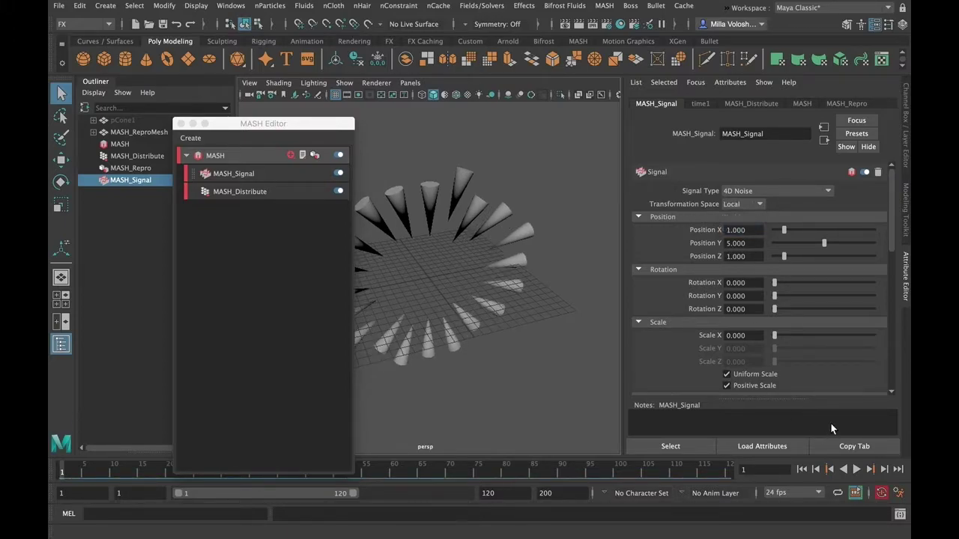
pyautogui.click(856, 469)
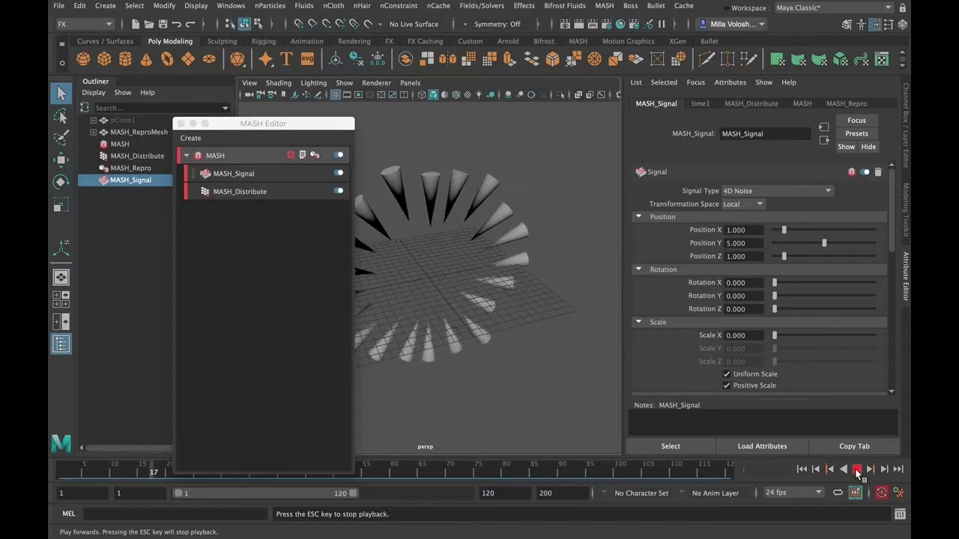
pyautogui.click(856, 469)
pyautogui.click(802, 469)
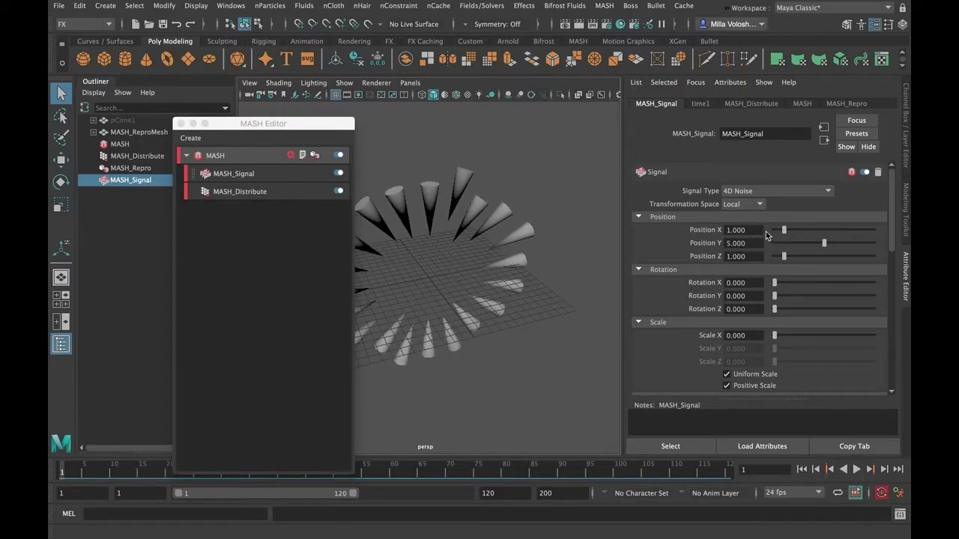
# Step: Set MASH_Signal's Rotation X to 180 and preview the animated cones
pyautogui.moveTo(791, 284); pyautogui.dragTo(873, 282)
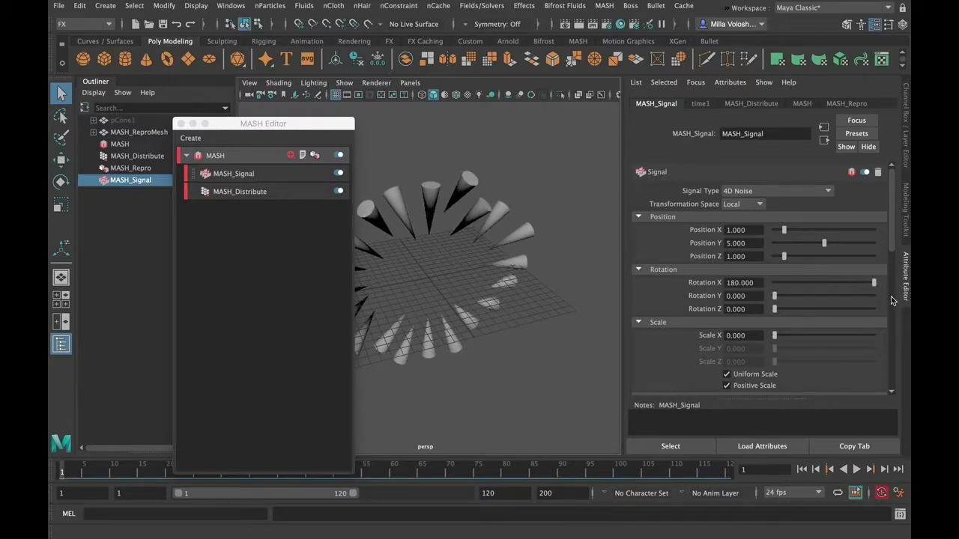
pyautogui.click(857, 469)
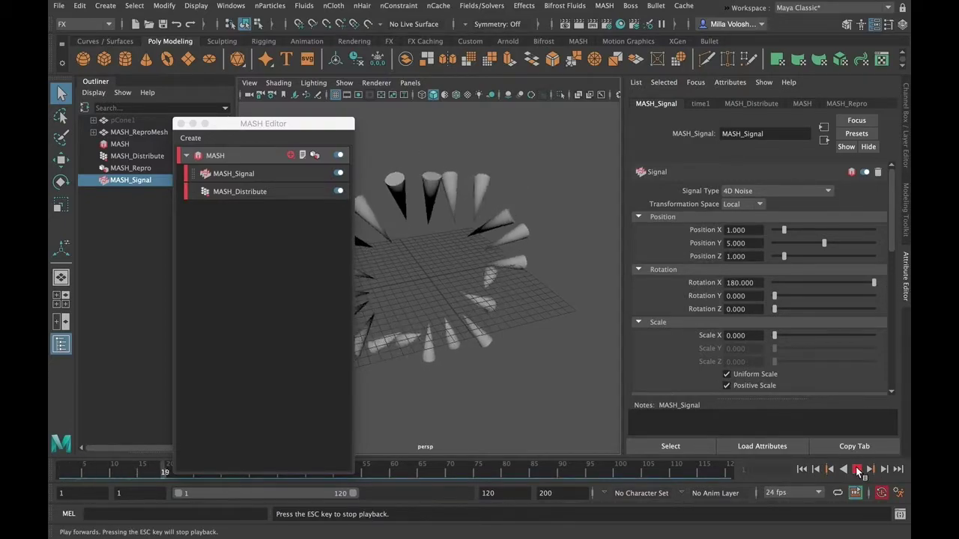
pyautogui.press('Escape')
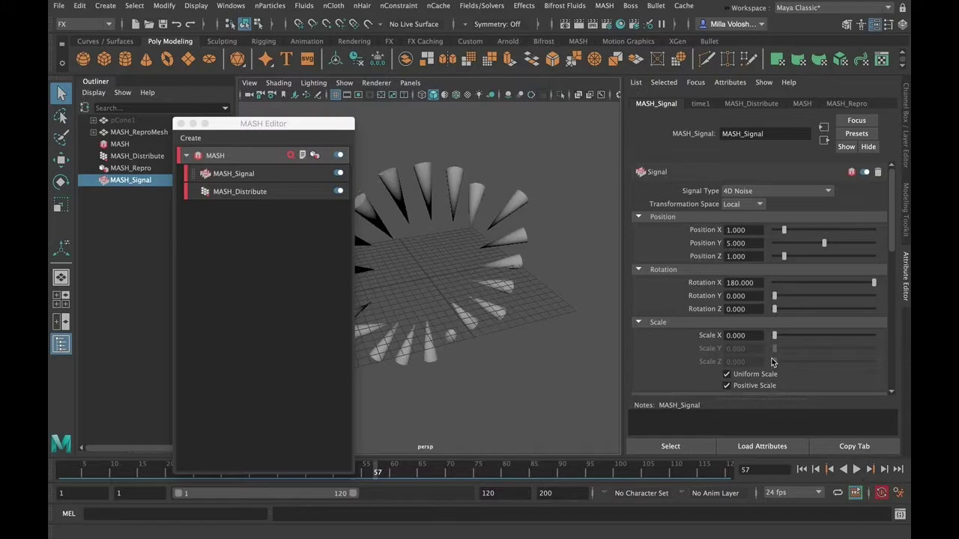
# Step: Keep MASH_Signal's Rotation Y at 0 and display the cones in the viewport with wireframe on shaded
pyautogui.moveTo(774, 298)
pyautogui.mouseDown()
pyautogui.moveTo(835, 297)
pyautogui.moveTo(758, 302)
pyautogui.mouseUp()
pyautogui.moveTo(894, 223); pyautogui.dragTo(896, 179)
pyautogui.moveTo(269, 127); pyautogui.dragTo(654, 135)
pyautogui.moveTo(359, 217)
pyautogui.keyDown('alt'); pyautogui.mouseDown()
pyautogui.moveTo(327, 218)
pyautogui.moveTo(363, 227)
pyautogui.moveTo(405, 267)
pyautogui.moveTo(505, 261)
pyautogui.moveTo(483, 262)
pyautogui.mouseUp(); pyautogui.keyUp('alt')
pyautogui.click(278, 82)
pyautogui.click(298, 193)
pyautogui.moveTo(659, 137); pyautogui.dragTo(258, 129)
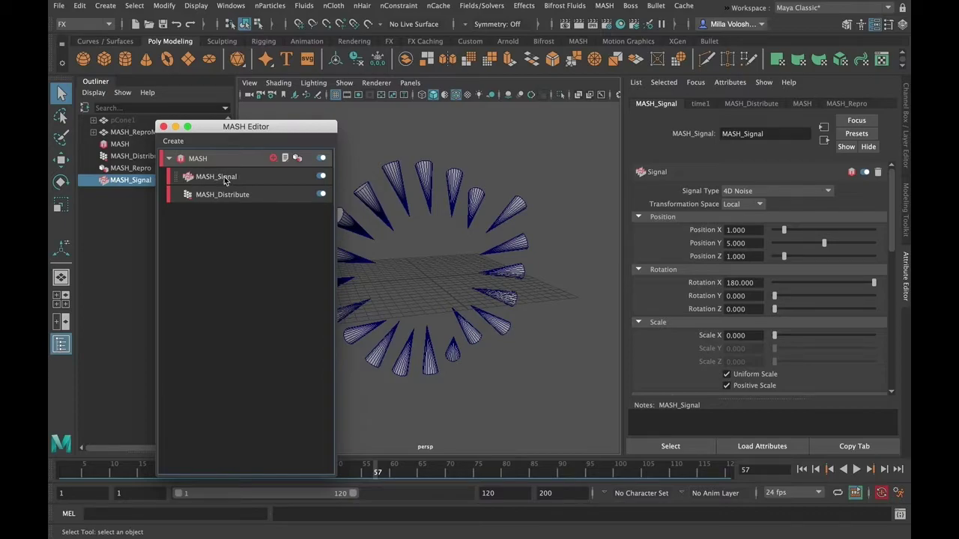
# Step: Add a Replicator node to the cone MASH network
pyautogui.keyDown('alt'); pyautogui.moveTo(504, 235); pyautogui.dragTo(434, 246); pyautogui.keyUp('alt')
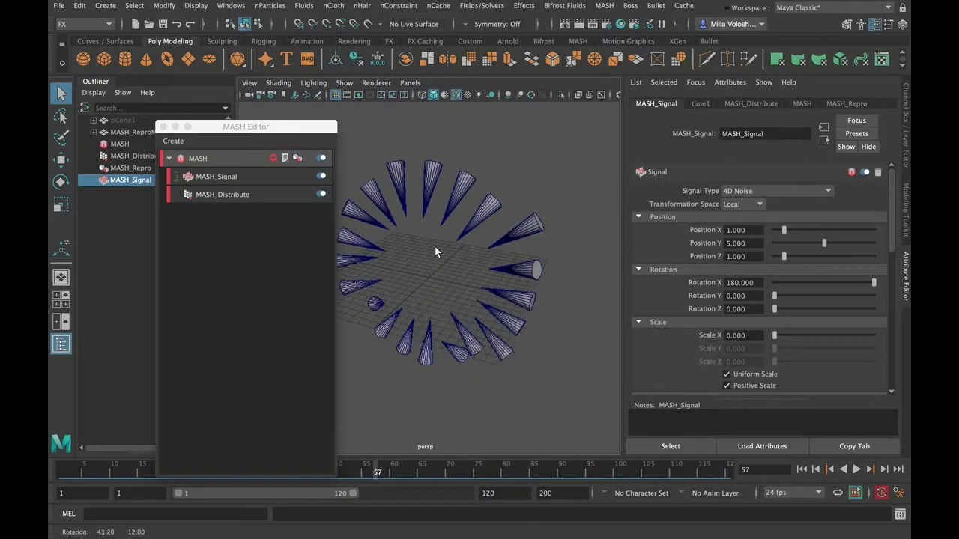
pyautogui.click(274, 159)
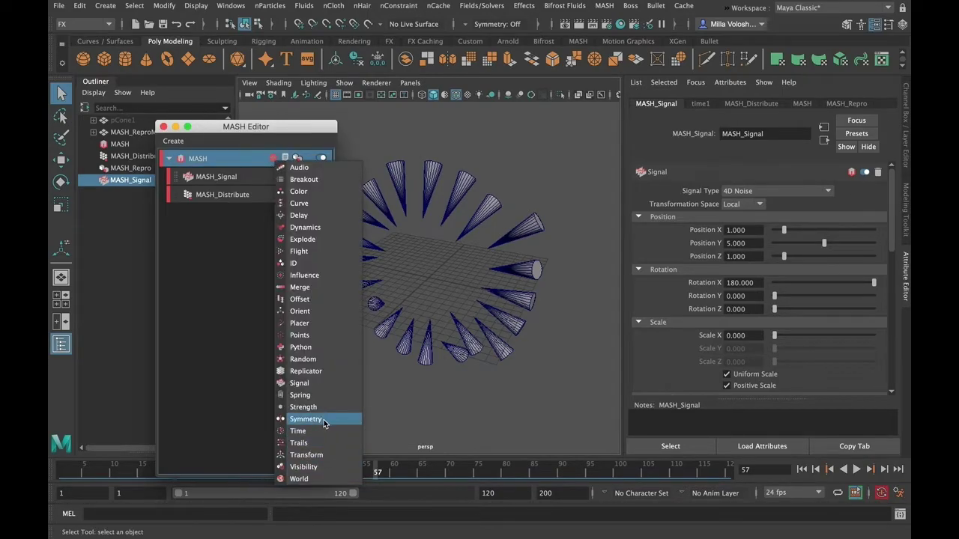
pyautogui.click(307, 372)
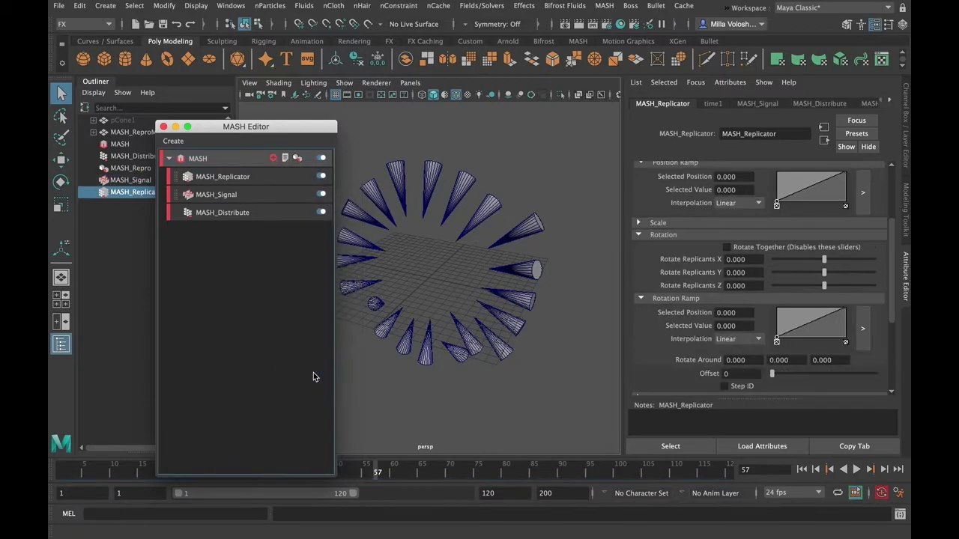
pyautogui.moveTo(268, 132); pyautogui.dragTo(274, 136)
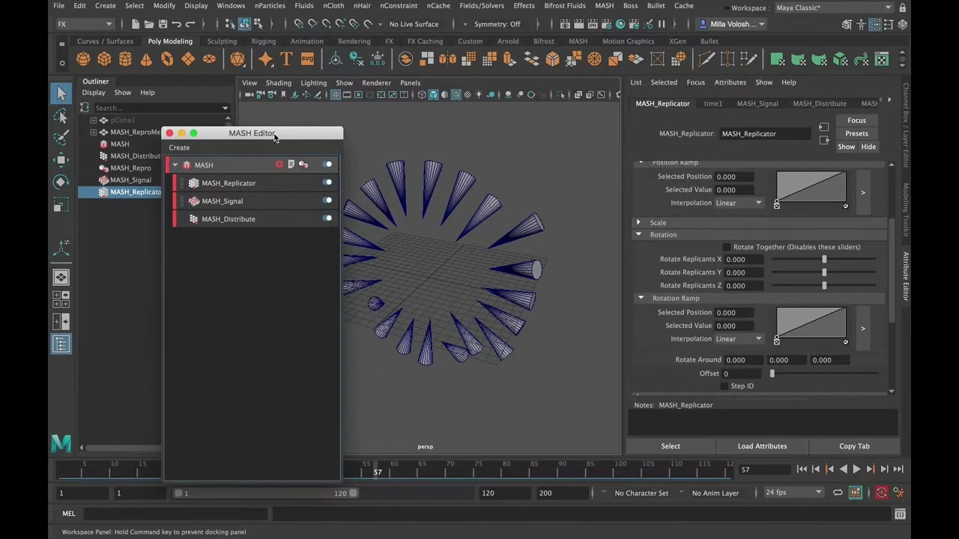
# Step: Set MASH_Replicator's Replicants to 5 and try different Offset Position X values, returning to 0
pyautogui.moveTo(892, 243); pyautogui.dragTo(887, 170)
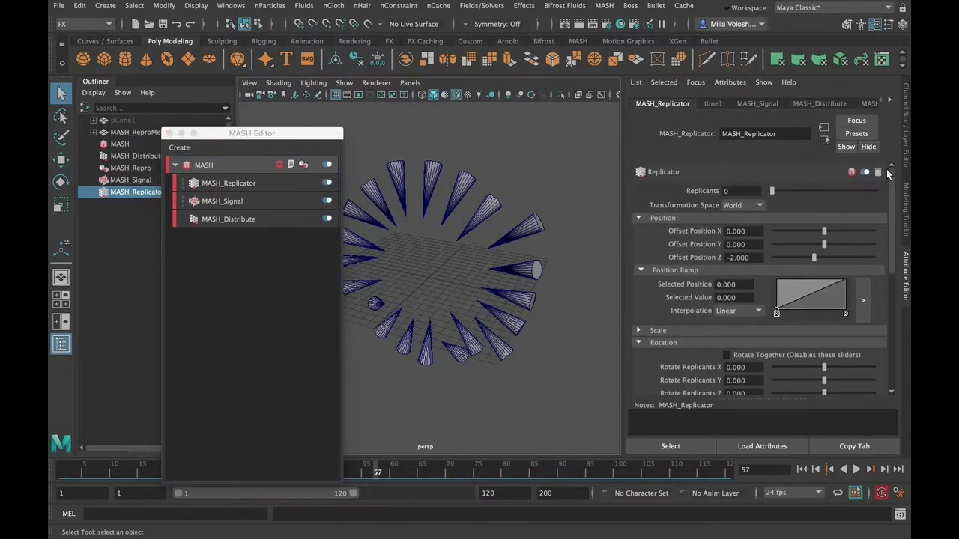
pyautogui.moveTo(837, 234); pyautogui.dragTo(854, 229)
pyautogui.moveTo(738, 193); pyautogui.dragTo(705, 193)
pyautogui.write('5')
pyautogui.press('Return')
pyautogui.keyDown('alt'); pyautogui.moveTo(455, 222); pyautogui.dragTo(585, 203); pyautogui.keyUp('alt')
pyautogui.moveTo(846, 230); pyautogui.dragTo(824, 239)
pyautogui.moveTo(749, 232); pyautogui.dragTo(686, 236)
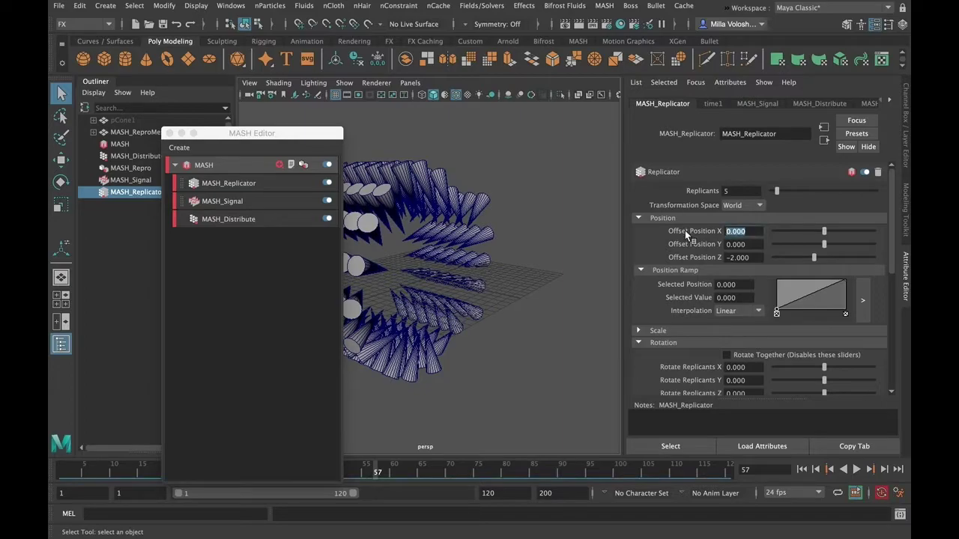
# Step: Set MASH_Replicator's Replicants to 10
pyautogui.keyDown('alt'); pyautogui.moveTo(524, 235); pyautogui.dragTo(404, 249); pyautogui.keyUp('alt')
pyautogui.moveTo(736, 194); pyautogui.dragTo(683, 186)
pyautogui.write('1')
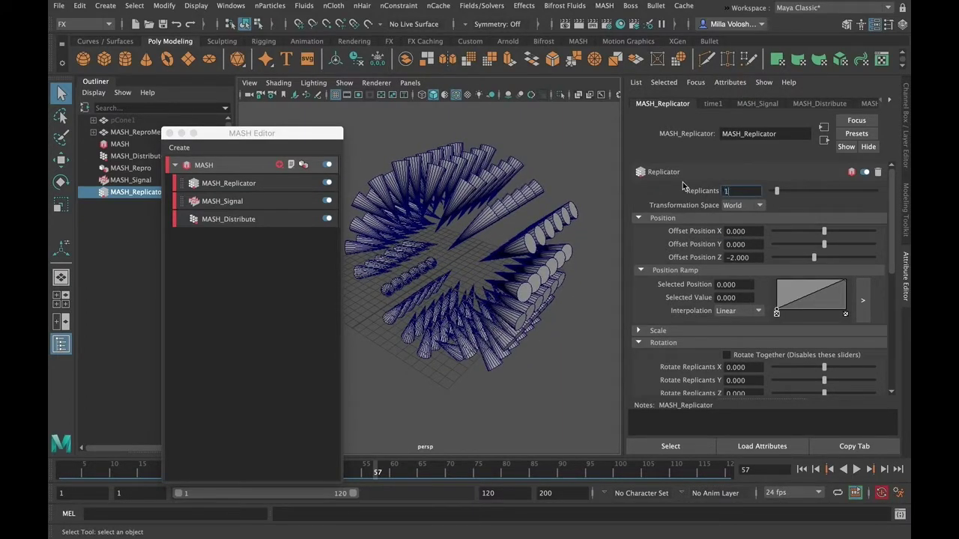
pyautogui.write('0')
pyautogui.press('Return')
# Step: Preview the replicated cones' animation from the first frame and examine the rings from another angle
pyautogui.keyDown('alt'); pyautogui.moveTo(447, 264); pyautogui.dragTo(480, 246); pyautogui.keyUp('alt')
pyautogui.click(800, 470)
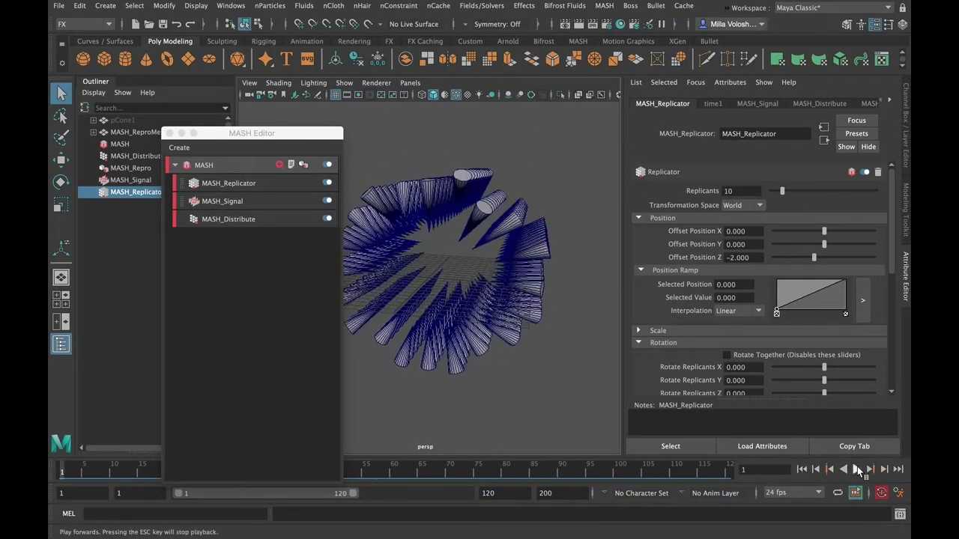
pyautogui.click(857, 469)
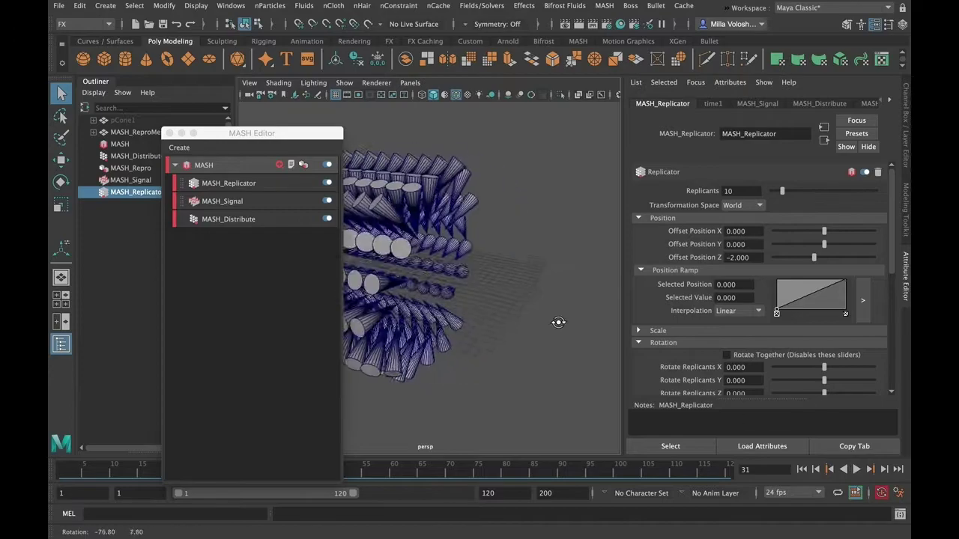
pyautogui.keyDown('alt'); pyautogui.moveTo(470, 288); pyautogui.dragTo(439, 285); pyautogui.keyUp('alt')
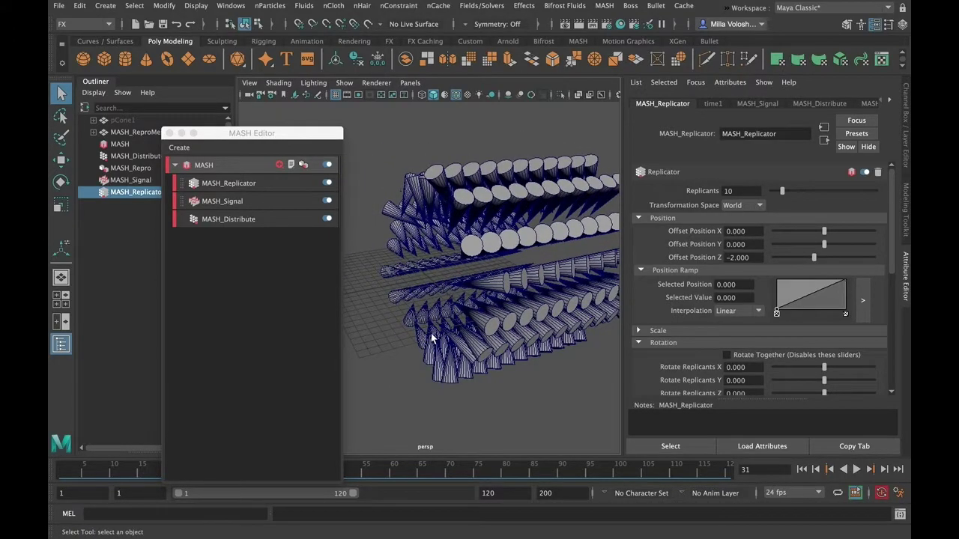
# Step: Set MASH_Replicator's Offset Position X and Y to about -1.22 and Offset Position Z to -10
pyautogui.keyDown('alt'); pyautogui.moveTo(447, 323); pyautogui.dragTo(545, 292); pyautogui.keyUp('alt')
pyautogui.moveTo(824, 245)
pyautogui.mouseDown()
pyautogui.moveTo(808, 243)
pyautogui.moveTo(843, 245)
pyautogui.moveTo(815, 251)
pyautogui.mouseUp()
pyautogui.moveTo(816, 249); pyautogui.dragTo(772, 258)
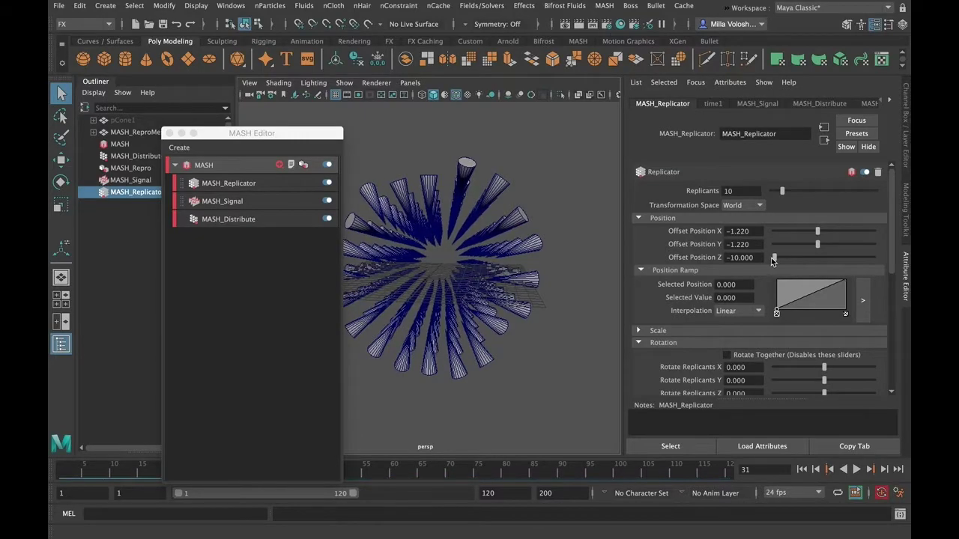
pyautogui.keyDown('alt'); pyautogui.moveTo(494, 284); pyautogui.dragTo(525, 295); pyautogui.keyUp('alt')
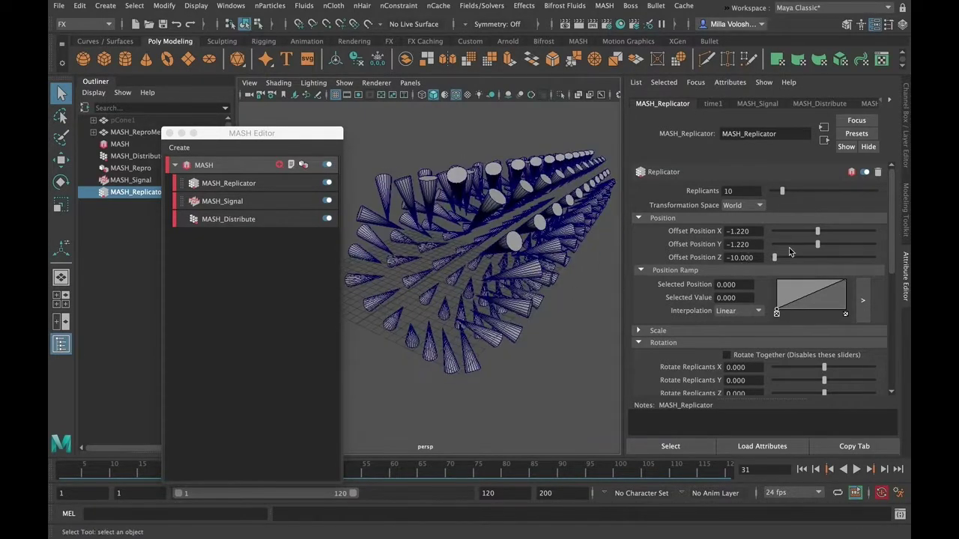
# Step: Play the animation of the offset cone rings and inspect them while it runs
pyautogui.click(857, 469)
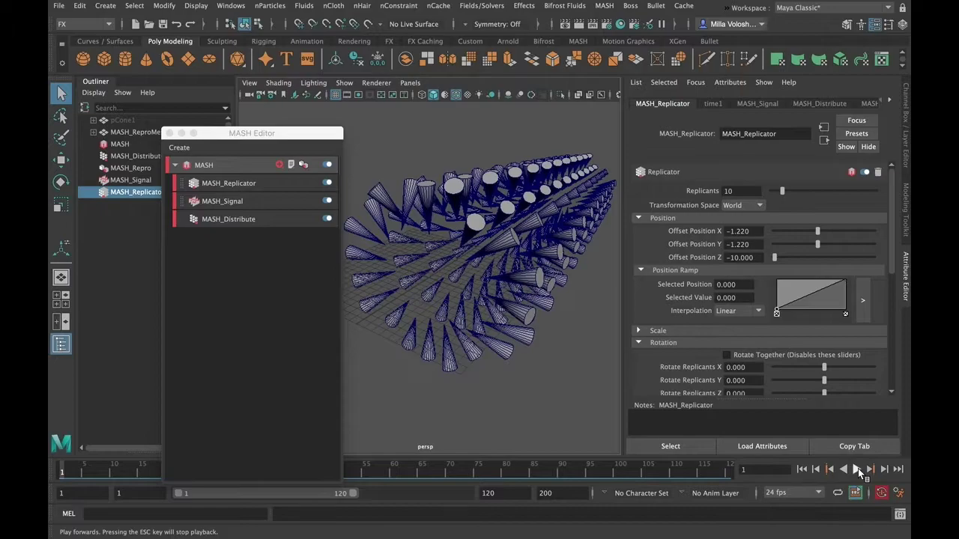
pyautogui.keyDown('alt'); pyautogui.moveTo(516, 339); pyautogui.dragTo(569, 315); pyautogui.keyUp('alt')
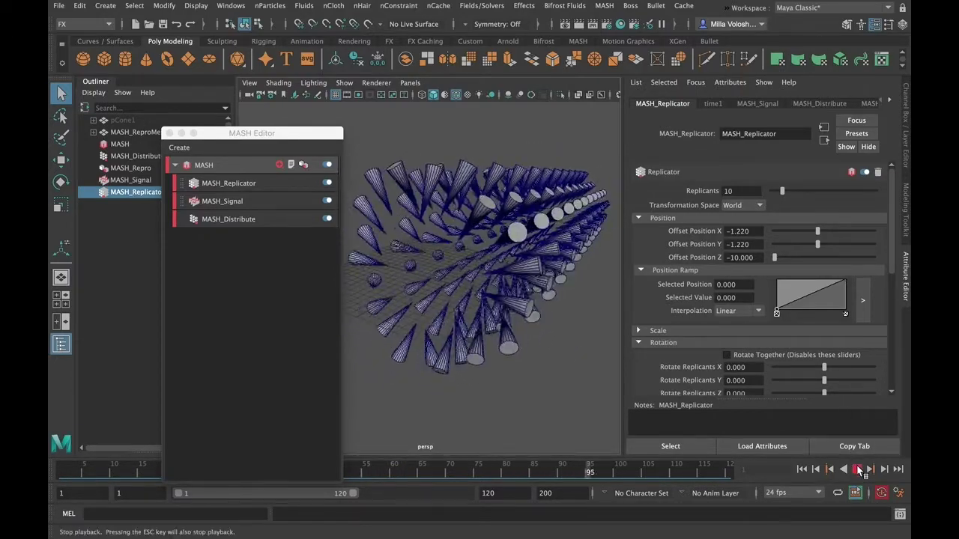
pyautogui.click(816, 470)
pyautogui.moveTo(472, 292)
pyautogui.keyDown('alt'); pyautogui.mouseDown()
pyautogui.moveTo(487, 280)
pyautogui.moveTo(489, 288)
pyautogui.mouseUp(); pyautogui.keyUp('alt')
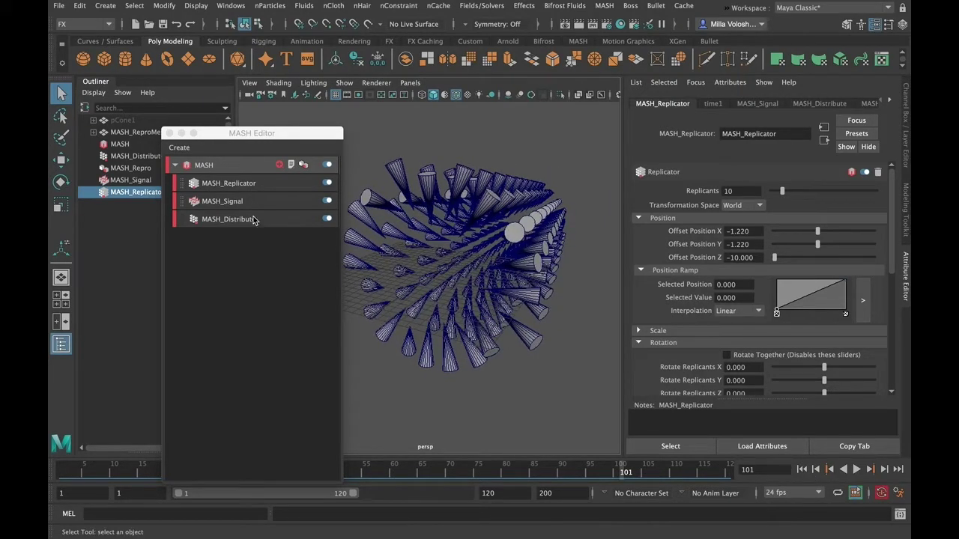
# Step: Increase MASH_Distribute's Z Offset and inspect the cone rings
pyautogui.click(289, 220)
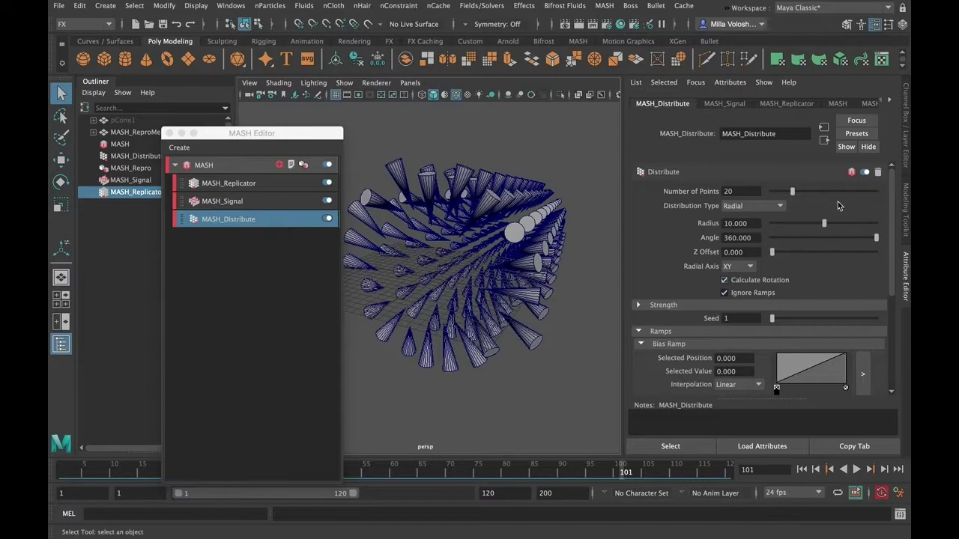
pyautogui.moveTo(773, 253); pyautogui.dragTo(799, 253)
pyautogui.click(555, 257)
pyautogui.keyDown('alt'); pyautogui.moveTo(555, 257); pyautogui.dragTo(524, 307); pyautogui.keyUp('alt')
pyautogui.keyDown('alt'); pyautogui.moveTo(524, 307); pyautogui.dragTo(534, 319, button='right'); pyautogui.keyUp('alt')
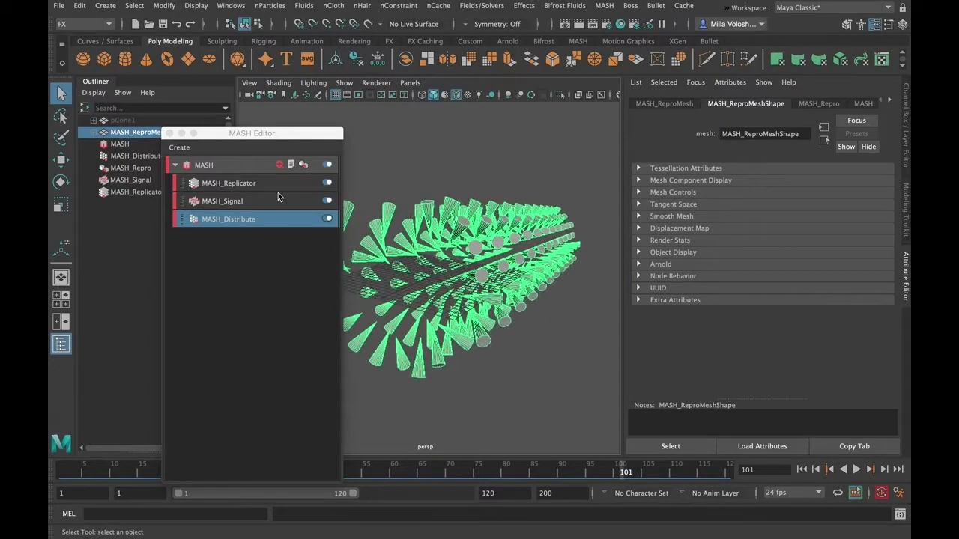
# Step: Set MASH_Signal's Position X to 10, Position Y to 0 and Position Z to 10
pyautogui.click(279, 200)
pyautogui.keyDown('alt'); pyautogui.moveTo(463, 221); pyautogui.dragTo(503, 195); pyautogui.keyUp('alt')
pyautogui.click(366, 208)
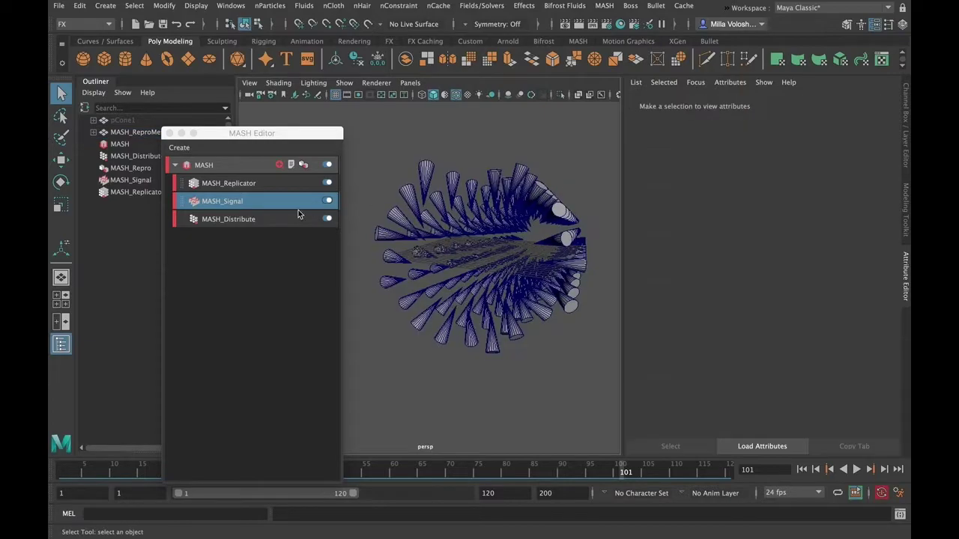
pyautogui.click(282, 203)
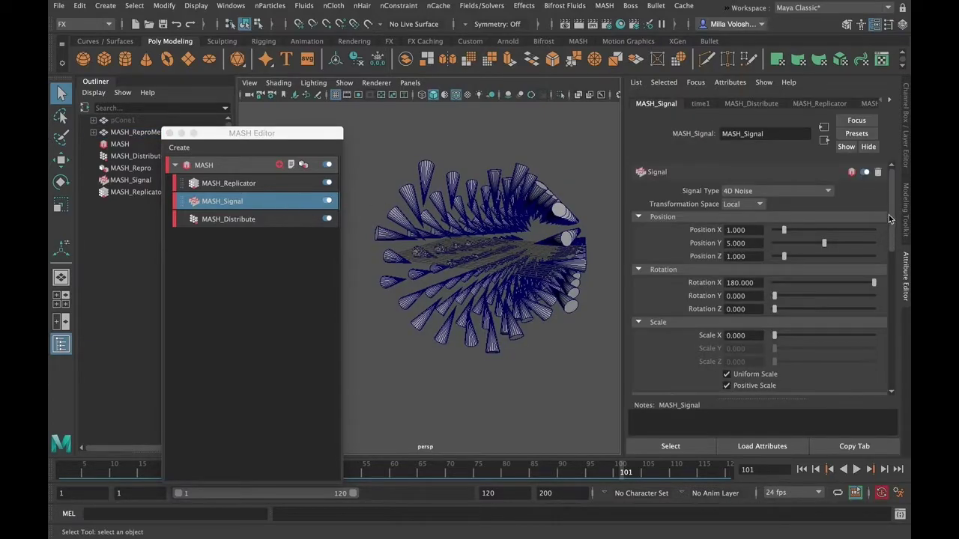
pyautogui.moveTo(795, 231); pyautogui.dragTo(894, 242)
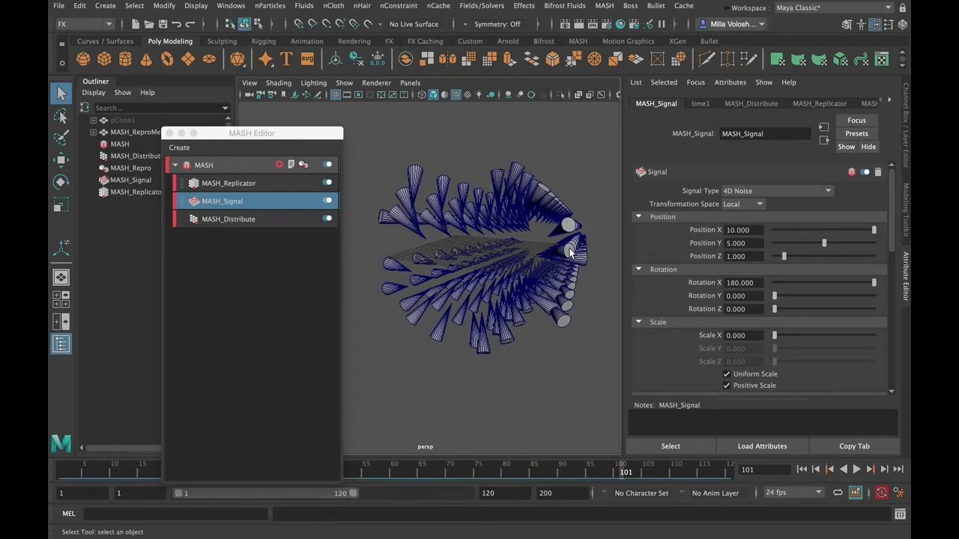
pyautogui.moveTo(801, 243); pyautogui.dragTo(867, 255)
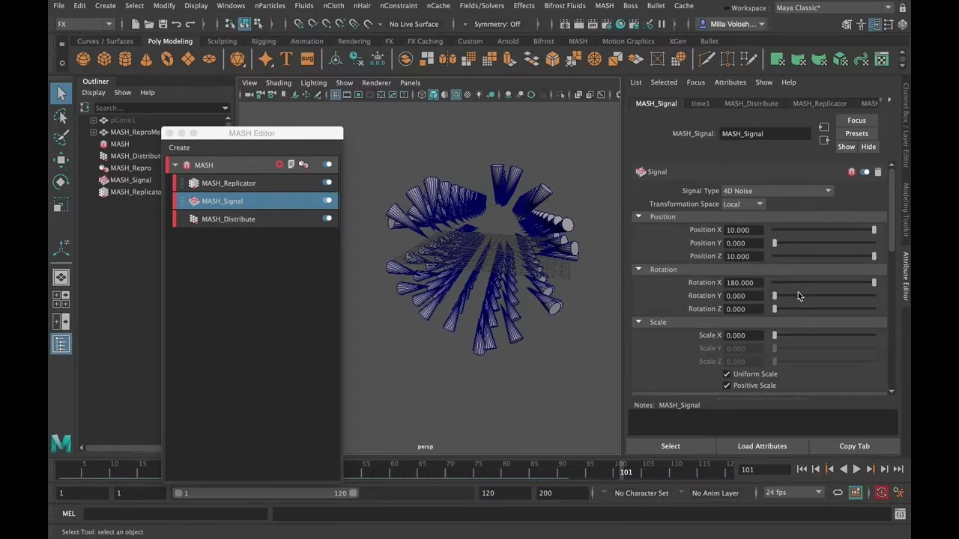
# Step: Set MASH_Signal's Rotation Y to about 170.12 and its uniform Scale X to about 2.2
pyautogui.moveTo(801, 295); pyautogui.dragTo(842, 307)
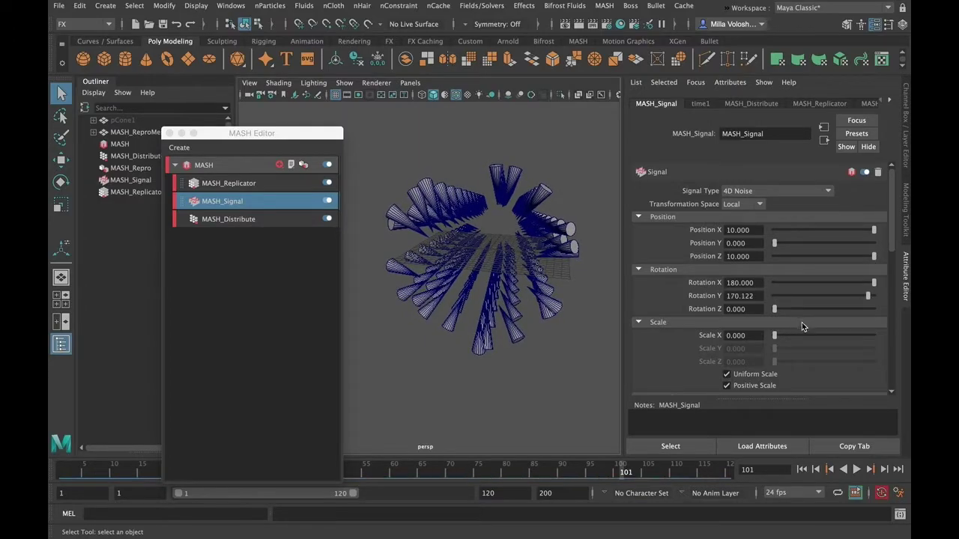
pyautogui.moveTo(774, 337); pyautogui.dragTo(796, 341)
pyautogui.keyDown('alt'); pyautogui.moveTo(451, 295); pyautogui.dragTo(480, 285); pyautogui.keyUp('alt')
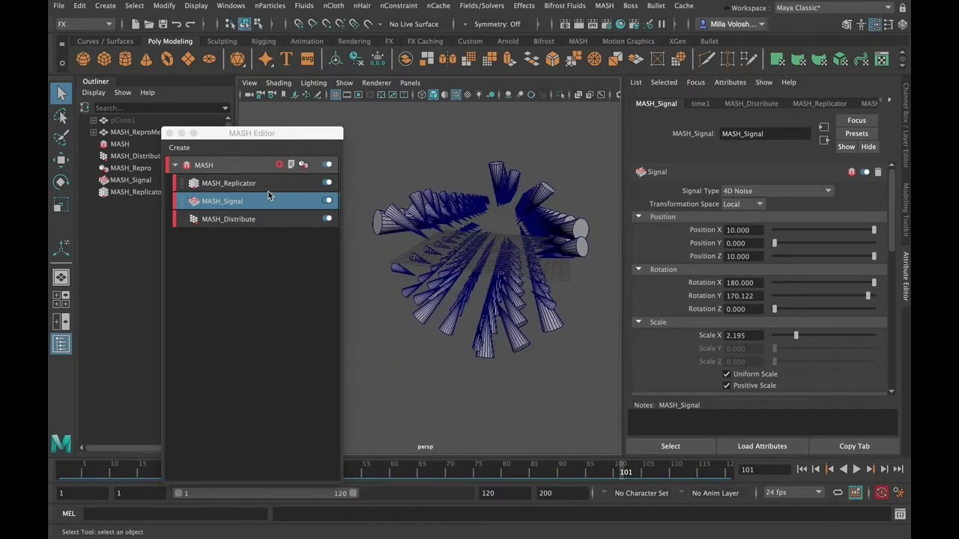
# Step: Set MASH_Replicator's Offset Position Y to about -1.95
pyautogui.click(266, 185)
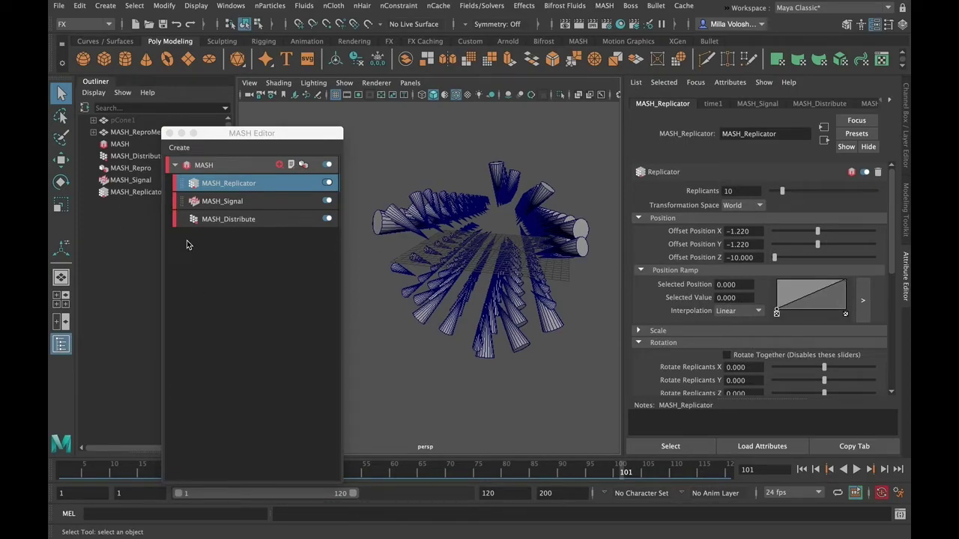
pyautogui.keyDown('alt'); pyautogui.moveTo(476, 232); pyautogui.dragTo(454, 228); pyautogui.keyUp('alt')
pyautogui.moveTo(851, 240); pyautogui.dragTo(813, 245)
pyautogui.keyDown('alt'); pyautogui.moveTo(479, 290); pyautogui.dragTo(523, 298); pyautogui.keyUp('alt')
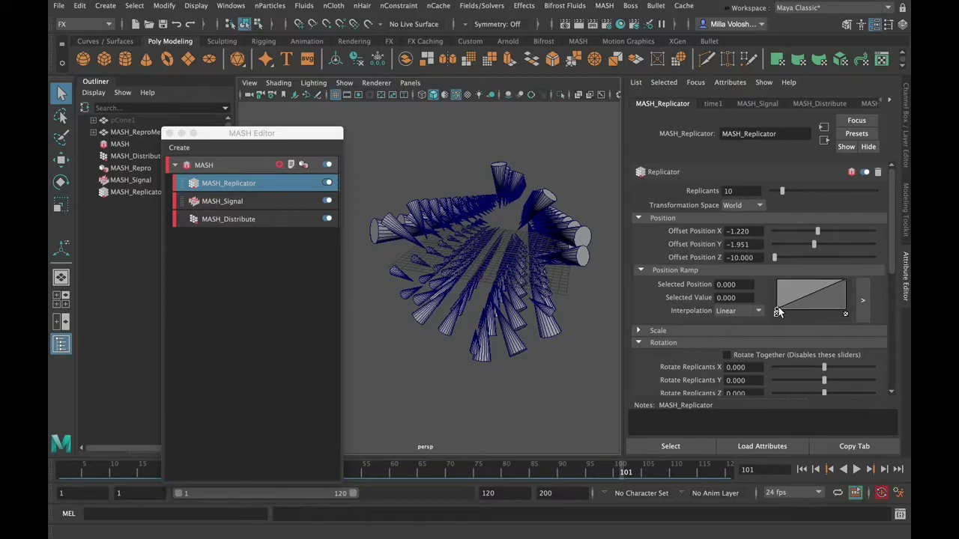
# Step: Reshape MASH_Replicator's Position Ramp with extra points, including position 0.539 at value 0.8 and position 0.835 at value 0.76
pyautogui.click(815, 300)
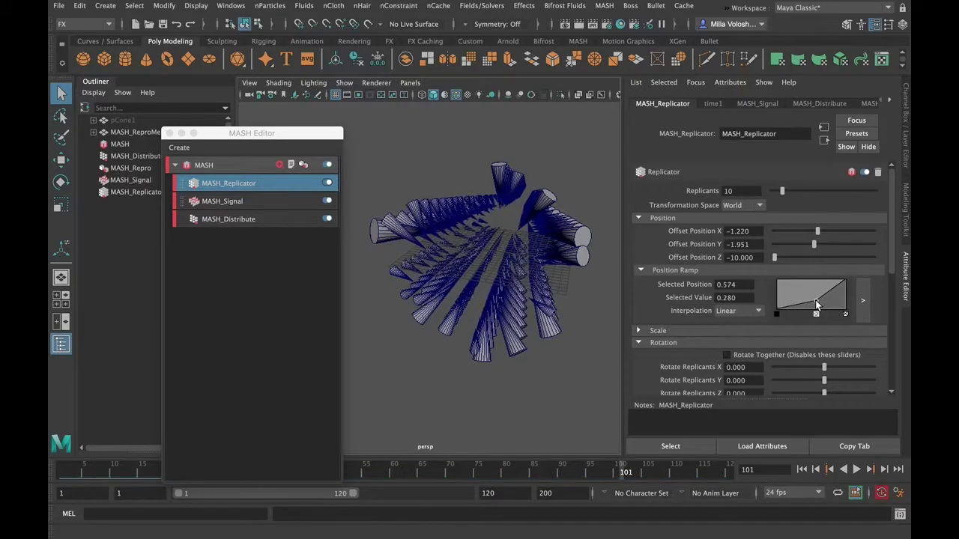
pyautogui.moveTo(848, 285); pyautogui.dragTo(814, 285)
pyautogui.keyDown('alt'); pyautogui.moveTo(592, 307); pyautogui.dragTo(545, 299); pyautogui.keyUp('alt')
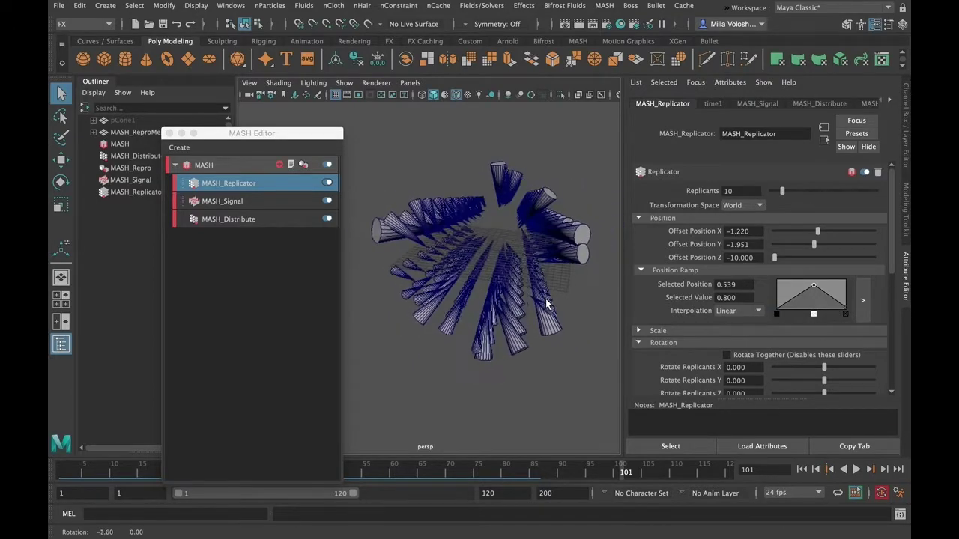
pyautogui.click(800, 304)
pyautogui.click(833, 286)
pyautogui.keyDown('alt'); pyautogui.moveTo(513, 284); pyautogui.dragTo(611, 249); pyautogui.keyUp('alt')
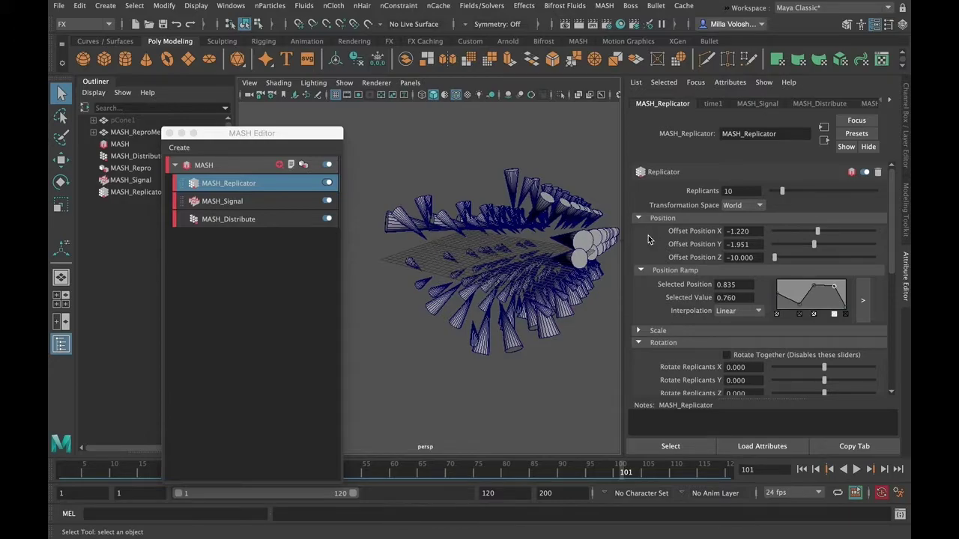
# Step: Set MASH_Replicator's Scale Replicants X to about 0.46, Y to about 0.85 and Z to about 0.39
pyautogui.click(638, 331)
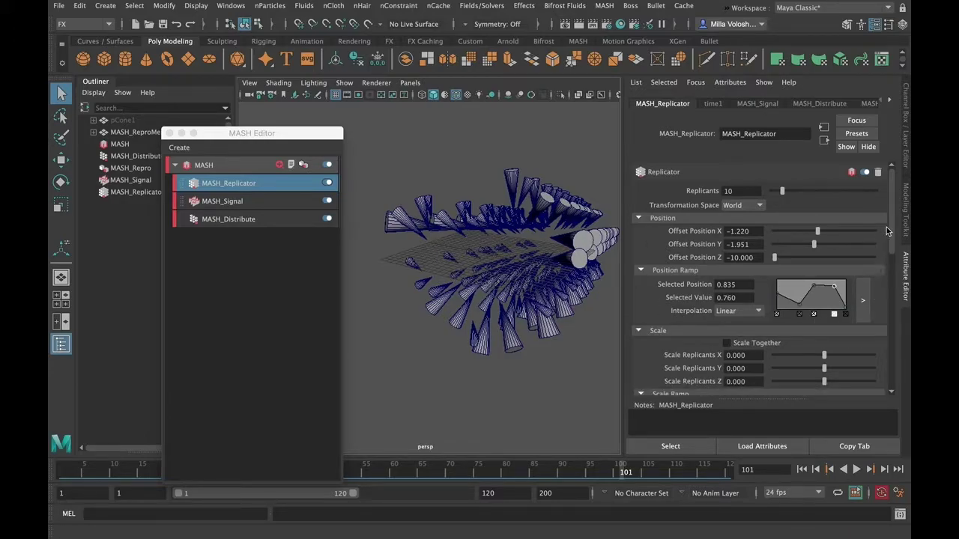
pyautogui.scroll(-3, 891, 234)
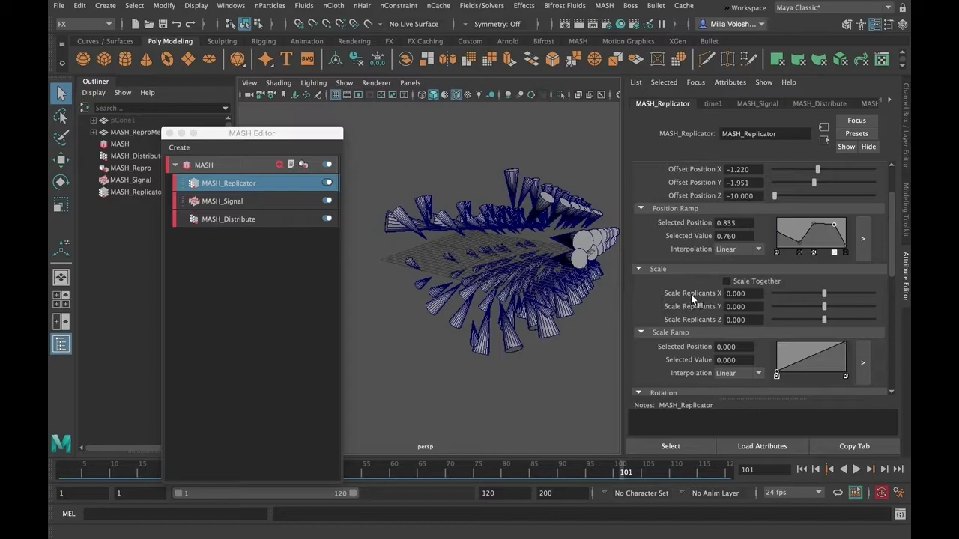
pyautogui.moveTo(833, 295); pyautogui.dragTo(834, 321)
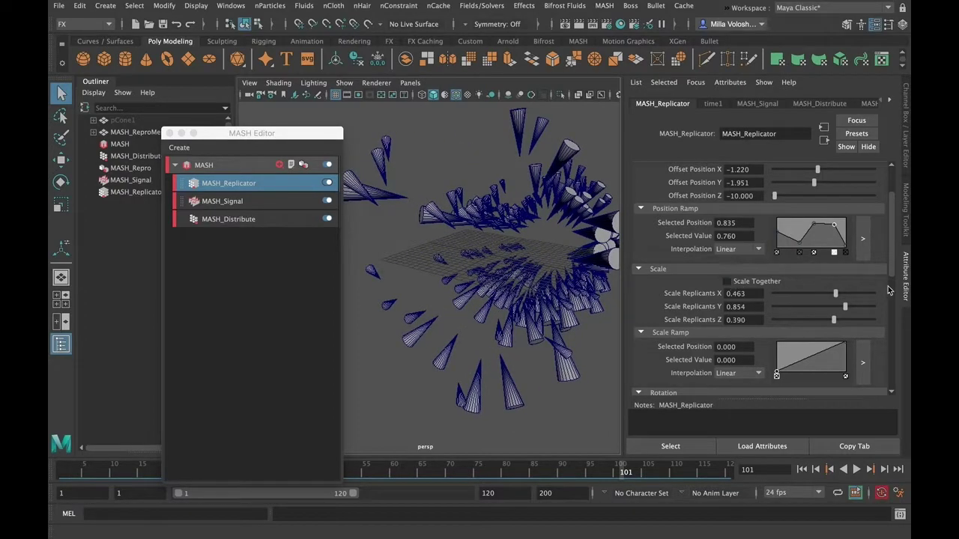
# Step: Increase MASH_Replicator's Rotate Replicants X and inspect the replicated cones
pyautogui.moveTo(891, 253); pyautogui.dragTo(894, 304)
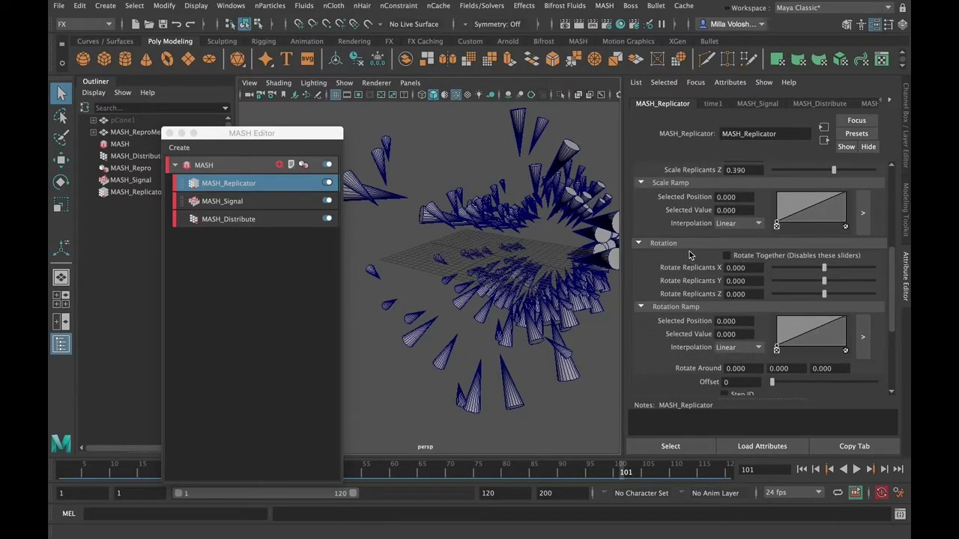
pyautogui.moveTo(824, 268)
pyautogui.mouseDown()
pyautogui.moveTo(874, 269)
pyautogui.moveTo(833, 275)
pyautogui.mouseUp()
pyautogui.keyDown('alt'); pyautogui.moveTo(477, 262); pyautogui.dragTo(495, 251); pyautogui.keyUp('alt')
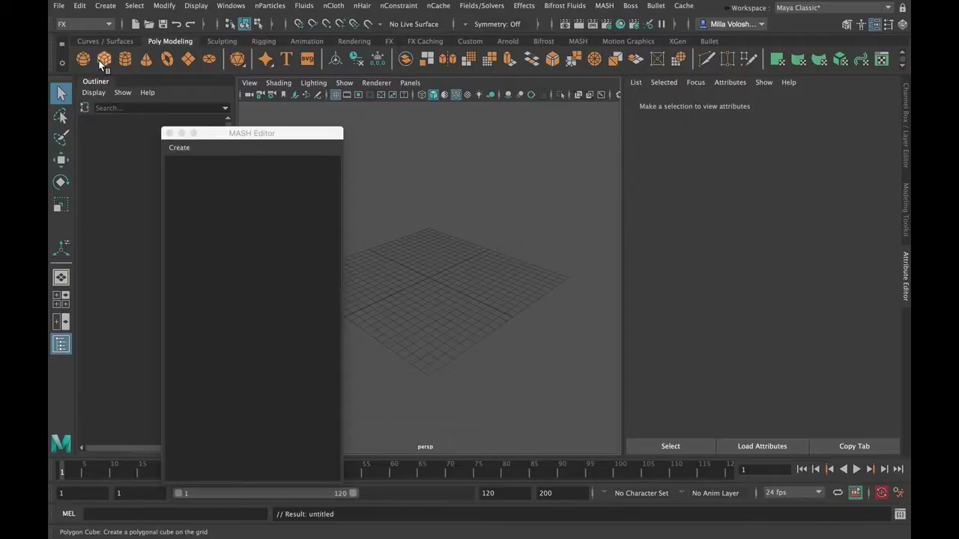
# Step: Create a polygon cube in the empty scene and make a MASH network from it
pyautogui.click(101, 65)
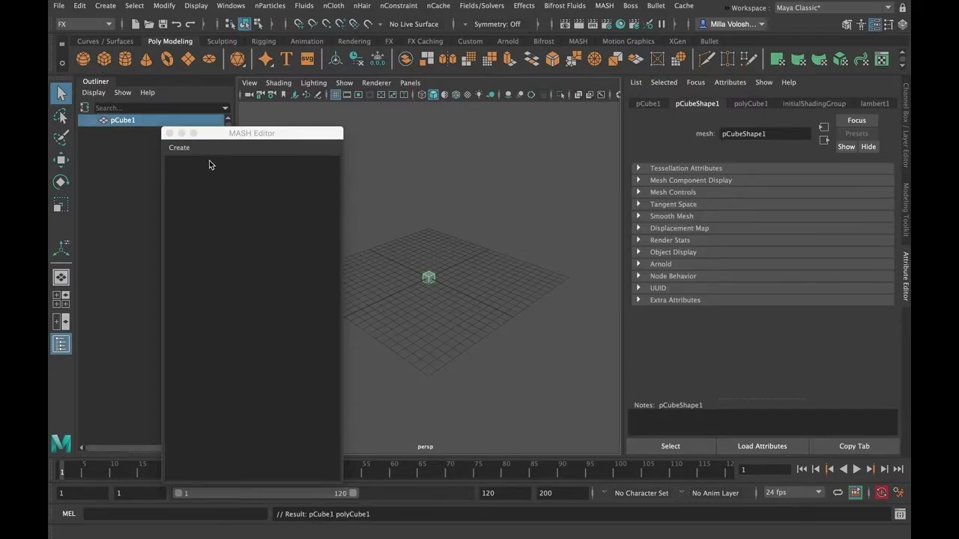
pyautogui.click(179, 148)
pyautogui.click(197, 160)
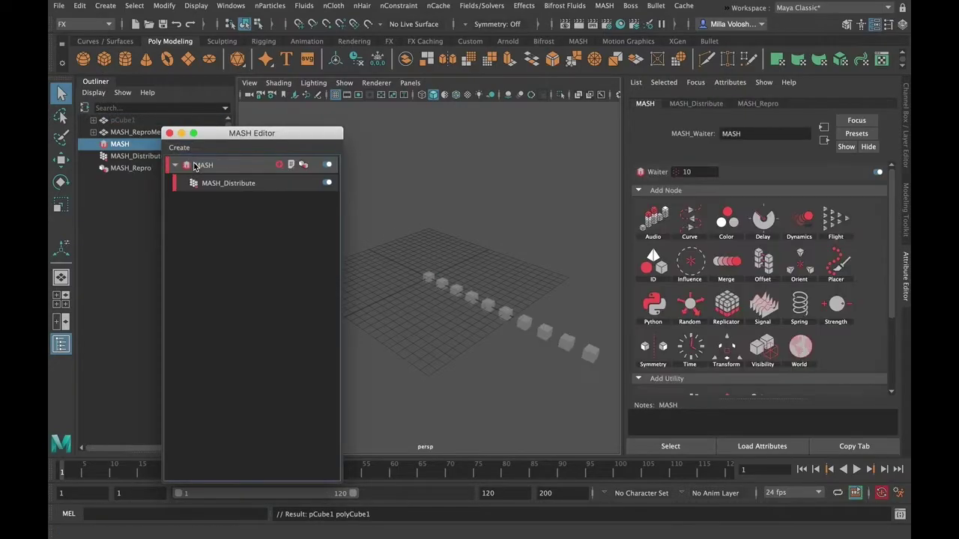
# Step: Display wireframe on the shaded cubes and set MASH_Distribute's distribution type to Grid
pyautogui.click(279, 83)
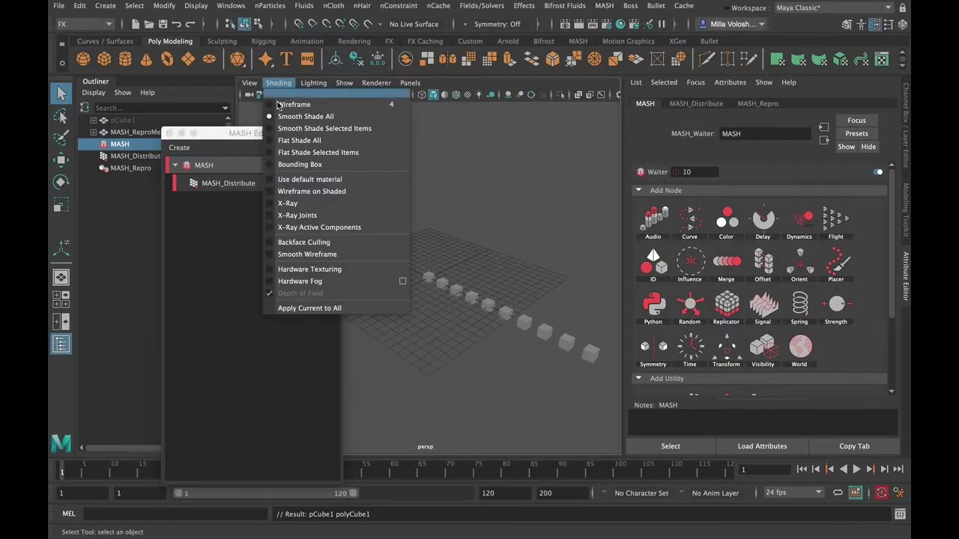
pyautogui.click(271, 195)
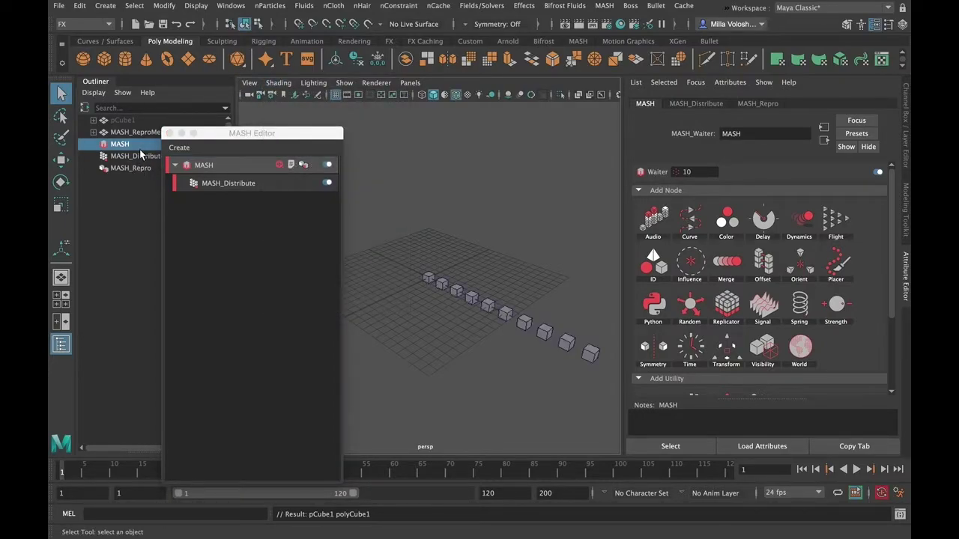
pyautogui.click(139, 155)
pyautogui.click(753, 206)
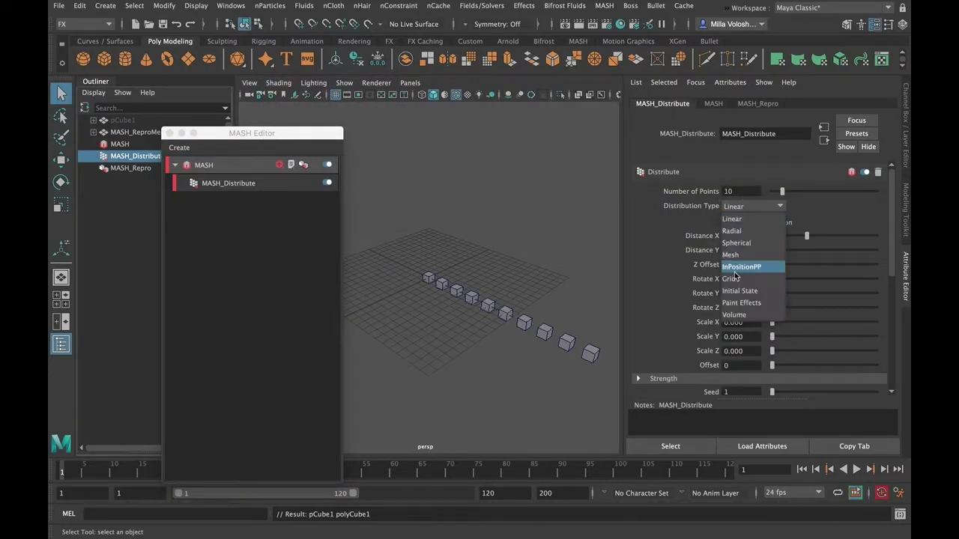
pyautogui.click(744, 282)
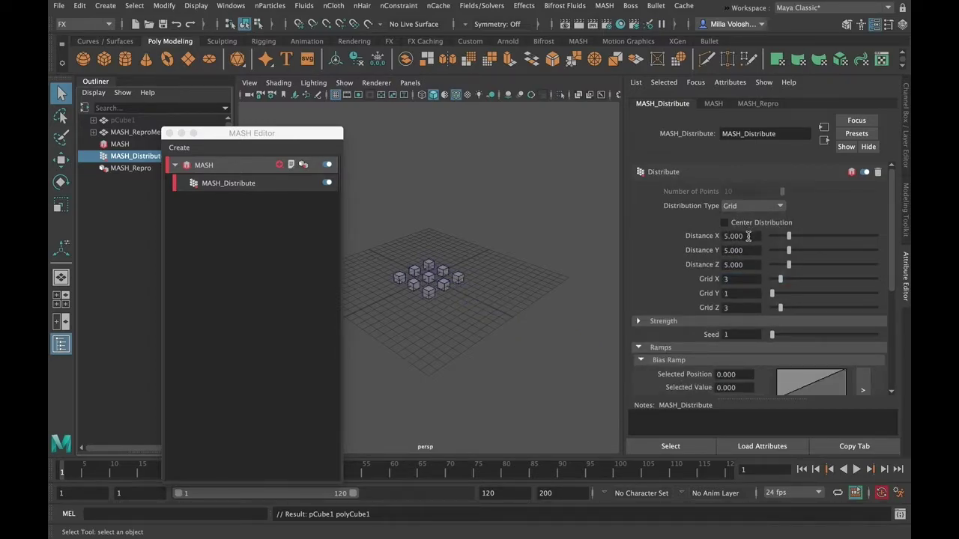
# Step: Set MASH_Distribute's Grid X, Y and Z to 4 each and inspect the block of cubes
pyautogui.click(745, 279)
pyautogui.write('4')
pyautogui.press('Tab')
pyautogui.write('4')
pyautogui.press('Tab')
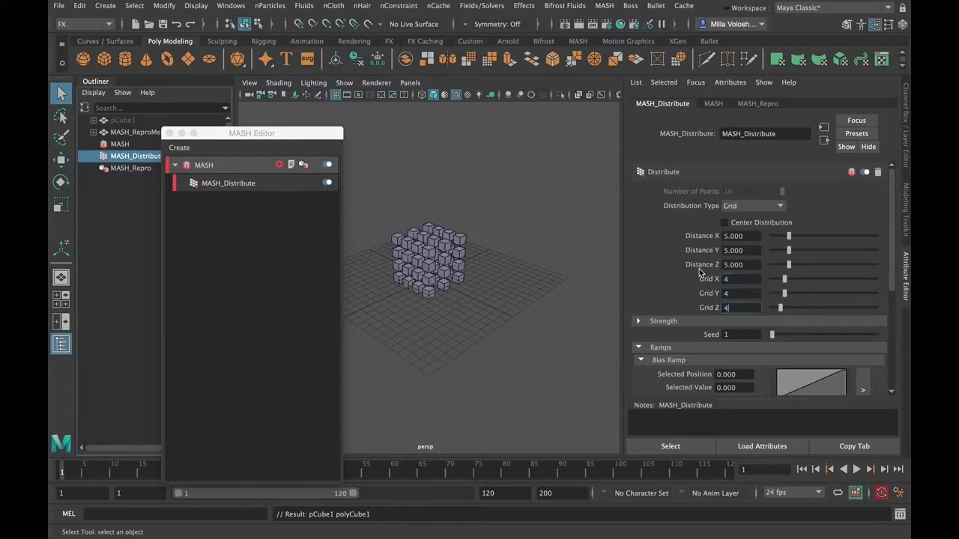
pyautogui.write('4')
pyautogui.press('Return')
pyautogui.keyDown('alt'); pyautogui.moveTo(412, 244); pyautogui.dragTo(466, 256); pyautogui.keyUp('alt')
pyautogui.keyDown('alt'); pyautogui.moveTo(472, 256); pyautogui.dragTo(549, 290, button='right'); pyautogui.keyUp('alt')
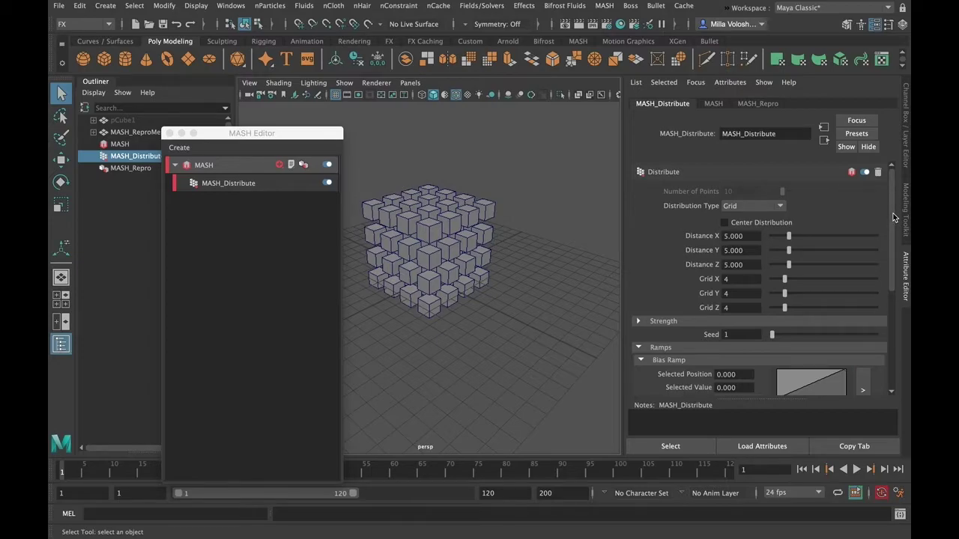
# Step: Add a Signal node to the MASH network, preview the animation and return to the first frame
pyautogui.click(275, 167)
pyautogui.click(297, 387)
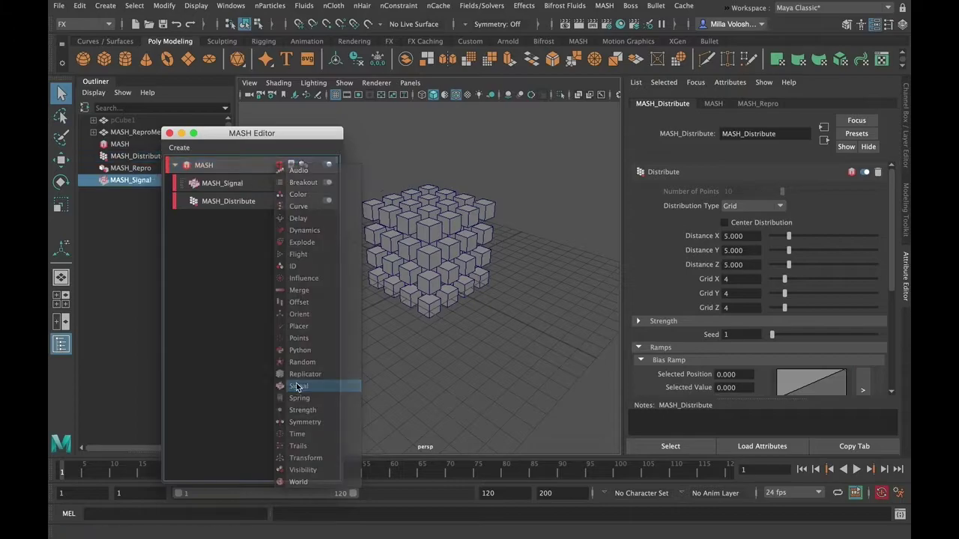
pyautogui.click(858, 469)
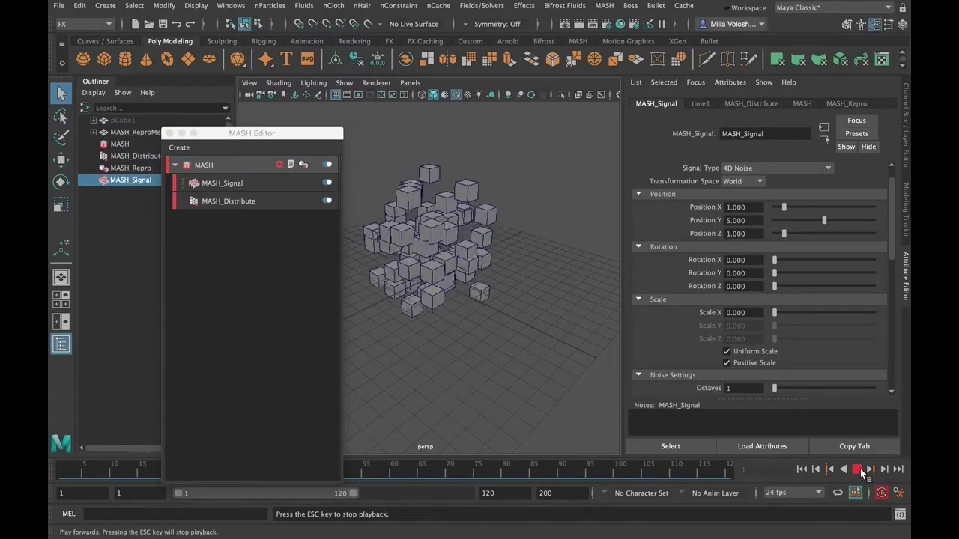
pyautogui.click(858, 469)
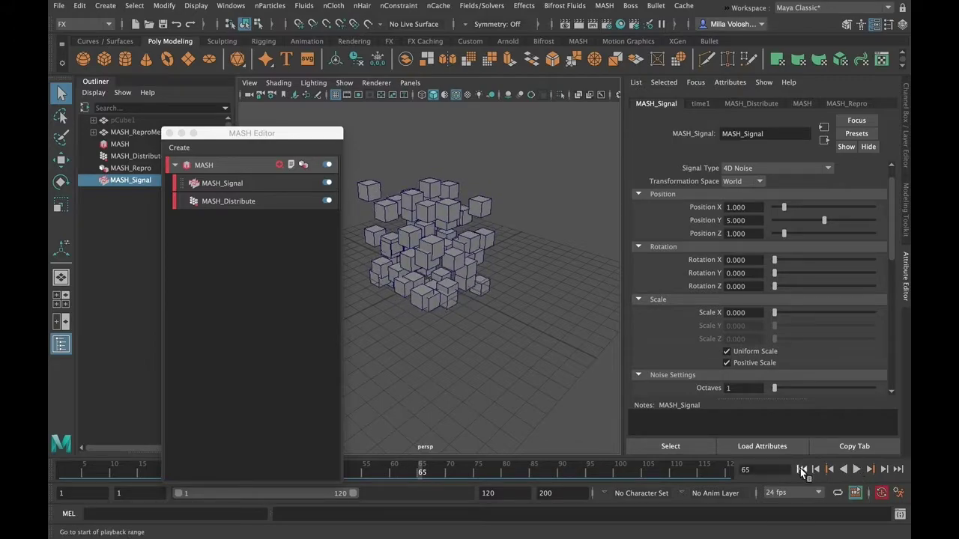
pyautogui.click(801, 469)
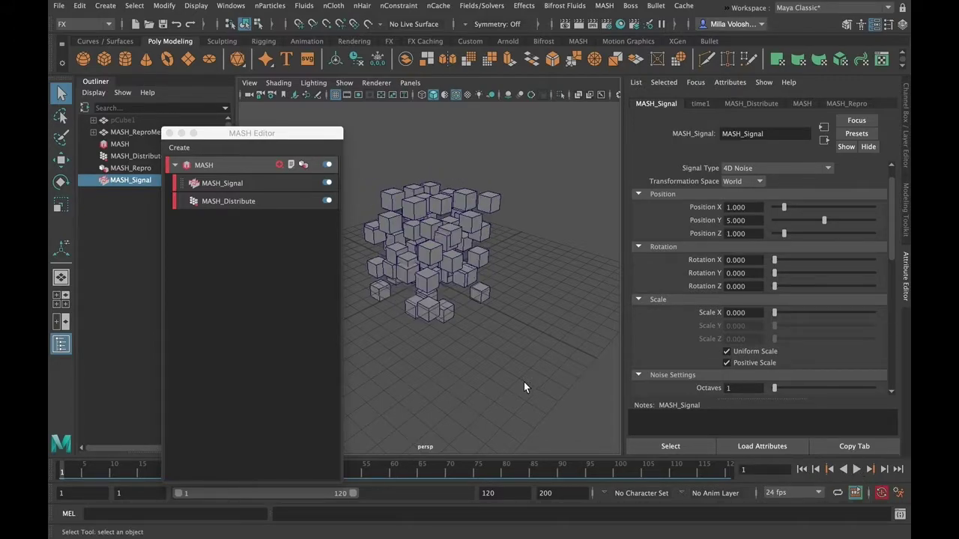
# Step: Set MASH_Distribute's Distance X, Y and Z to 8 each
pyautogui.click(269, 202)
pyautogui.moveTo(749, 235); pyautogui.dragTo(691, 235)
pyautogui.write('8')
pyautogui.press('Tab')
pyautogui.write('8')
pyautogui.press('Tab')
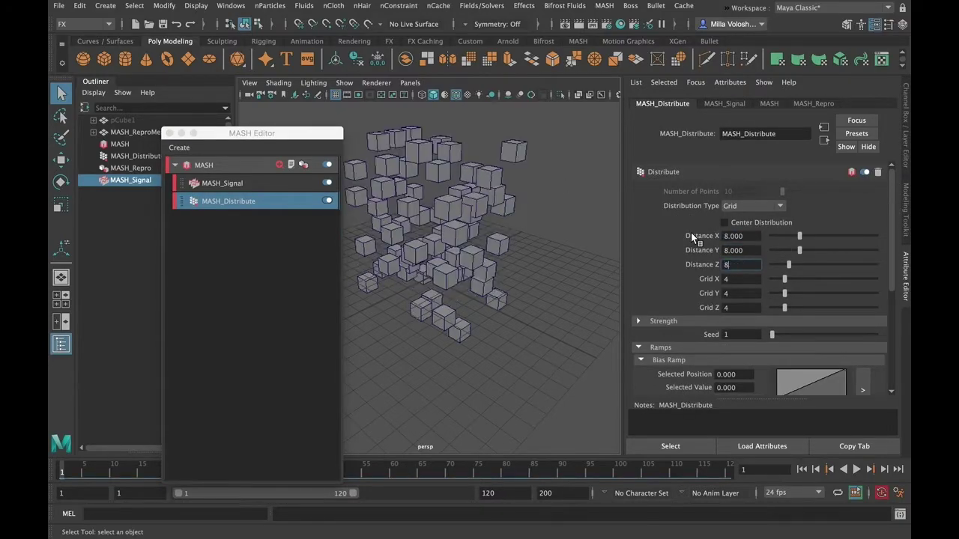
pyautogui.write('8')
pyautogui.press('Tab')
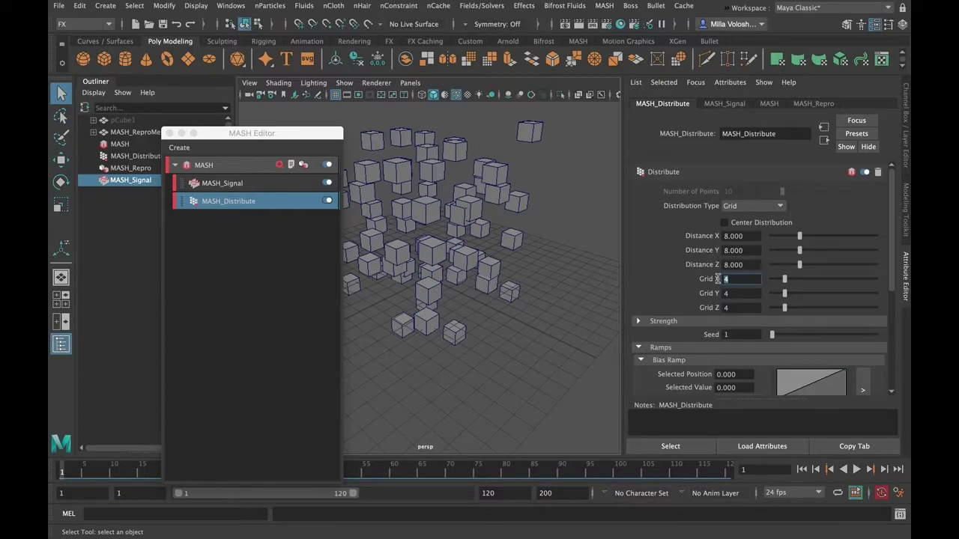
# Step: Set MASH_Distribute's Grid X, Y and Z to 6 each and play the animation
pyautogui.write('6')
pyautogui.press('Tab')
pyautogui.write('6')
pyautogui.press('Tab')
pyautogui.write('6')
pyautogui.press('Tab')
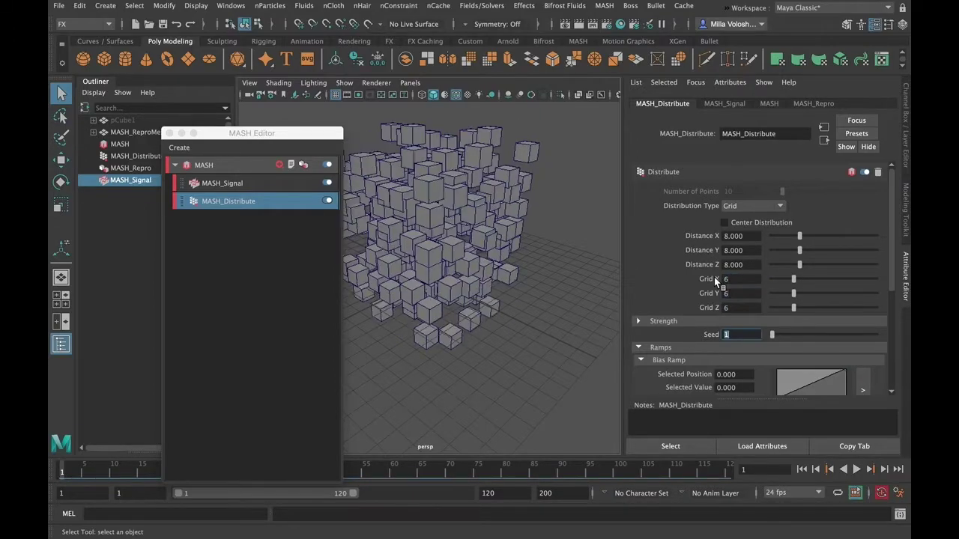
pyautogui.click(858, 469)
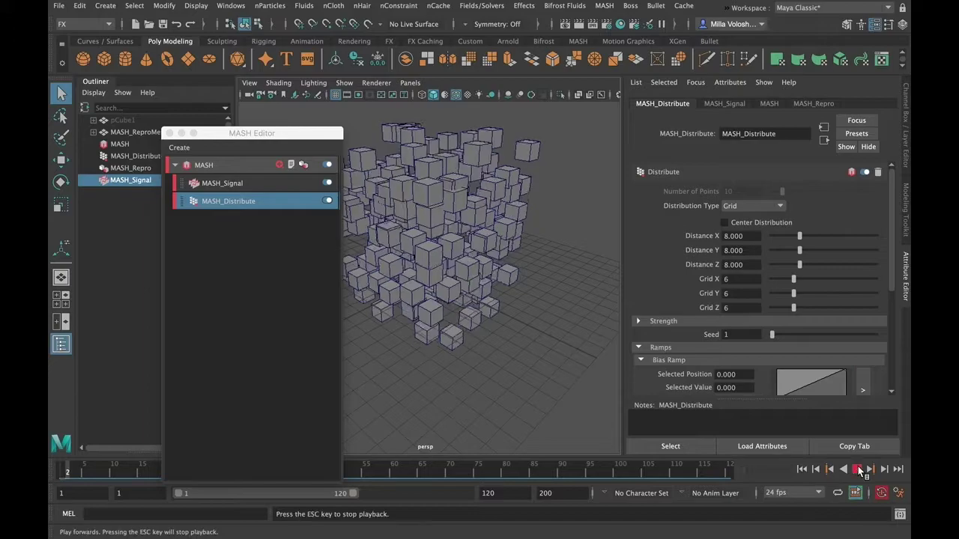
# Step: Stop the playback, rewind to the first frame and shift the MASH Editor clear of the cube grid
pyautogui.click(858, 469)
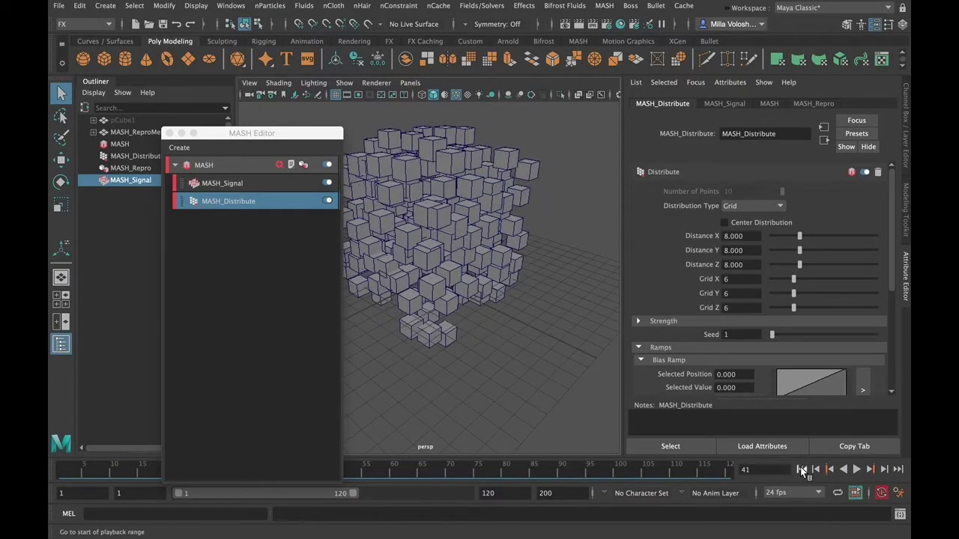
pyautogui.moveTo(299, 133); pyautogui.dragTo(254, 136)
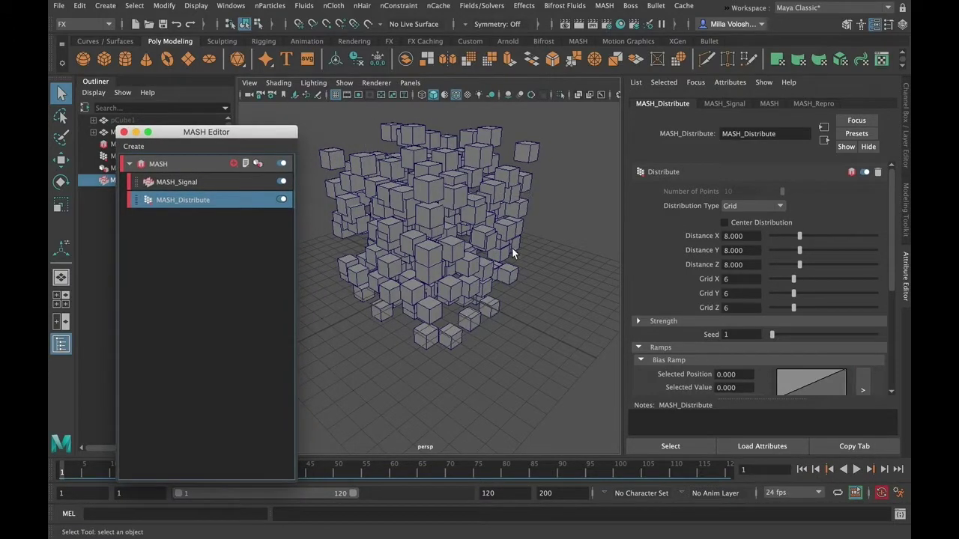
pyautogui.scroll(-3, 510, 247)
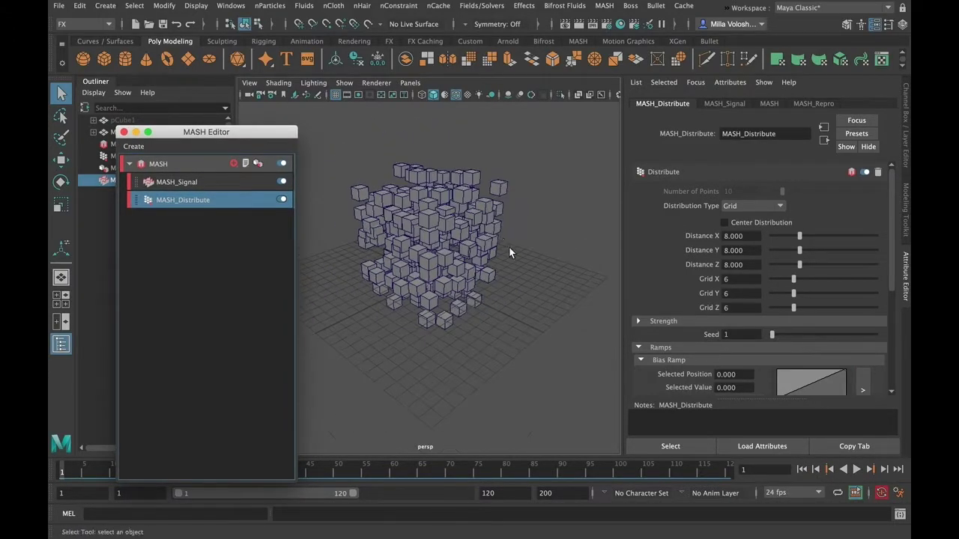
# Step: Create a falloff object for the MASH_Signal node
pyautogui.click(217, 187)
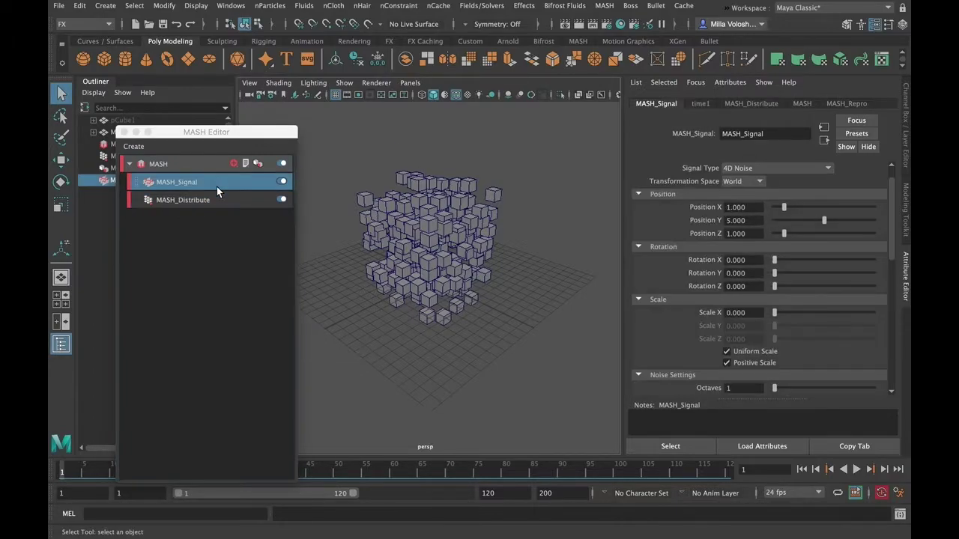
pyautogui.moveTo(892, 193); pyautogui.dragTo(899, 315)
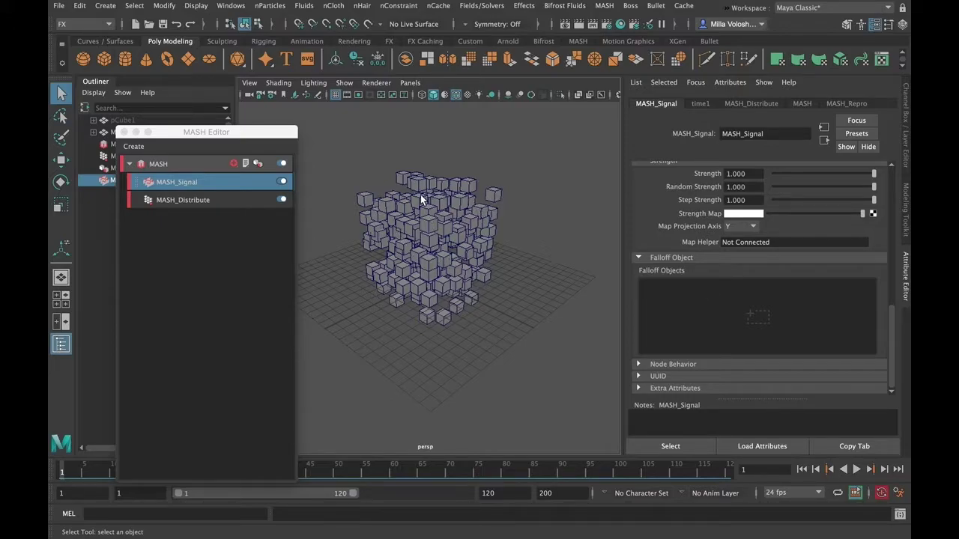
pyautogui.rightClick(695, 299)
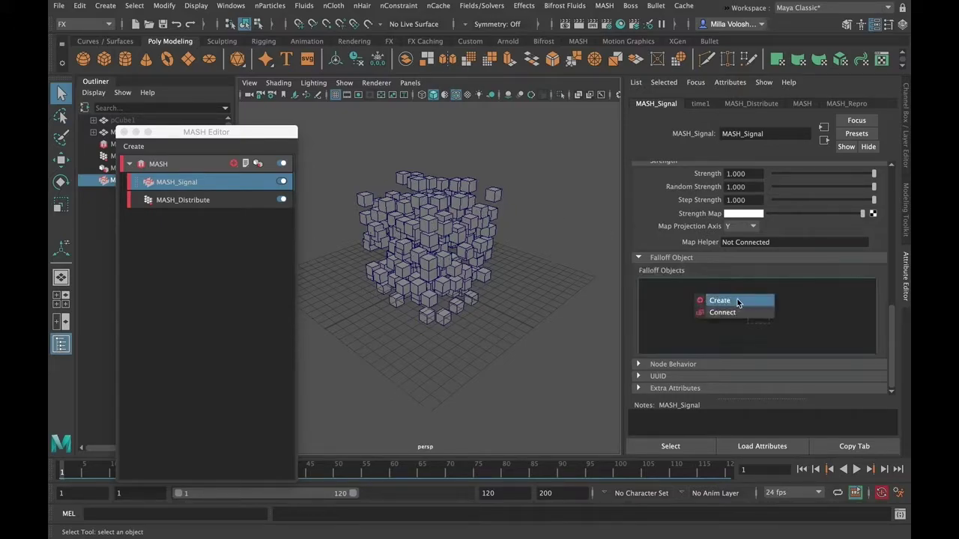
pyautogui.click(732, 301)
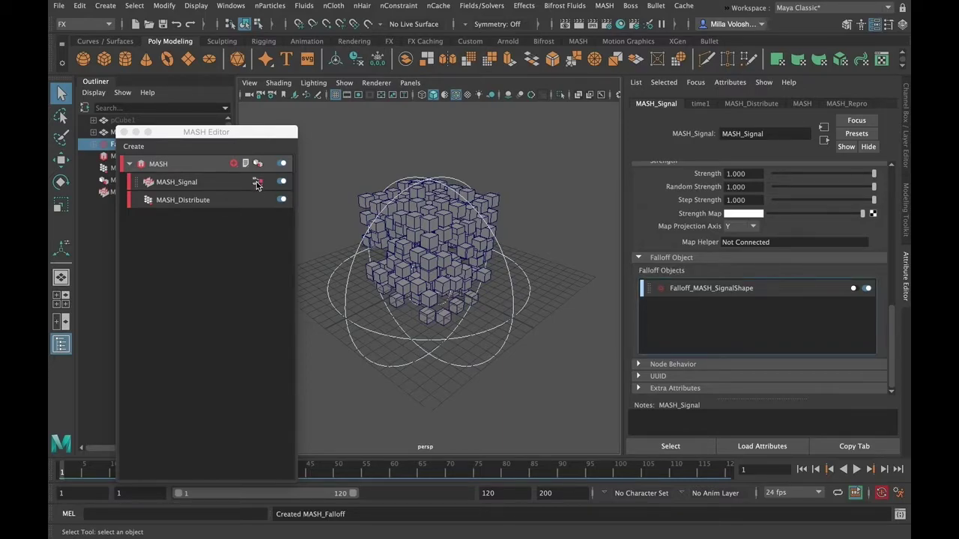
# Step: Select the Signal falloff sphere and move it straight down below the cube grid, to about -14.4 in Y
pyautogui.click(193, 135)
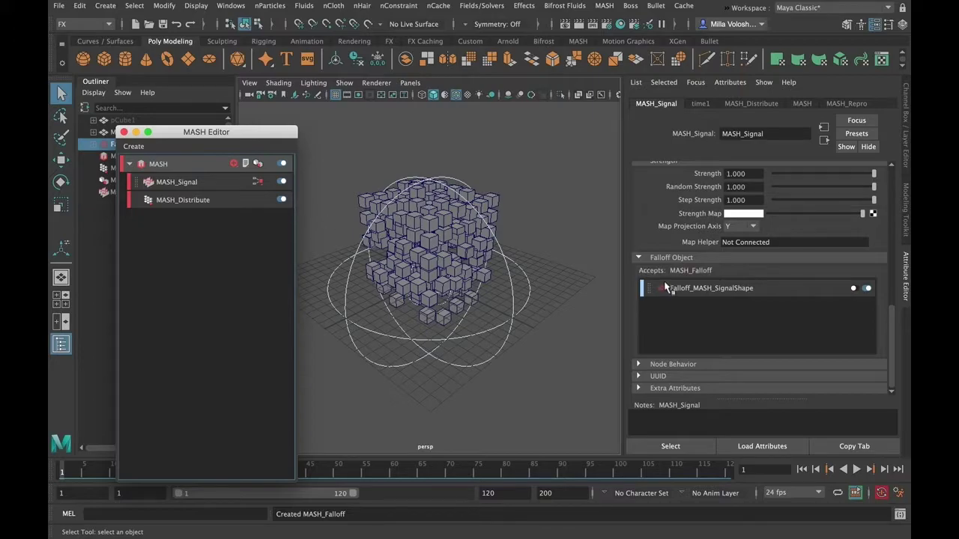
pyautogui.click(727, 291)
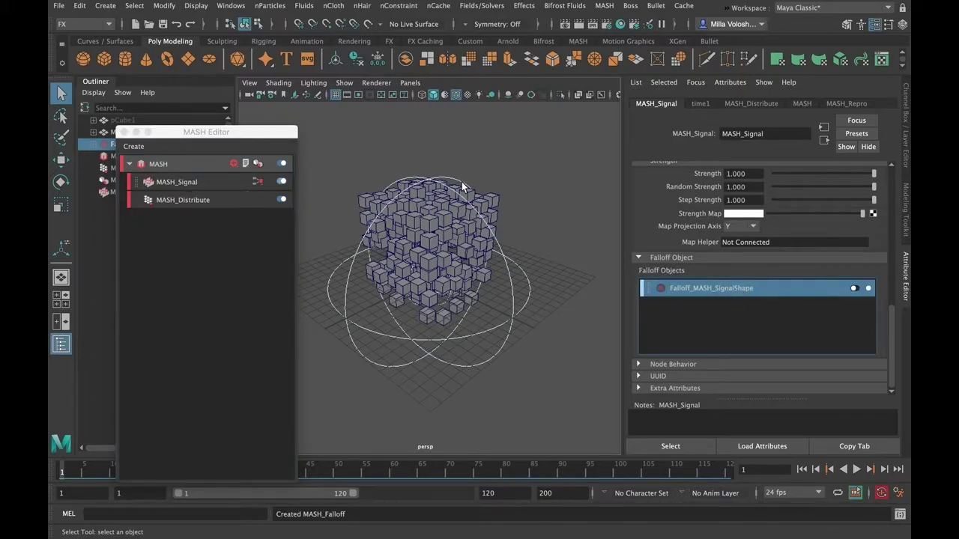
pyautogui.click(505, 262)
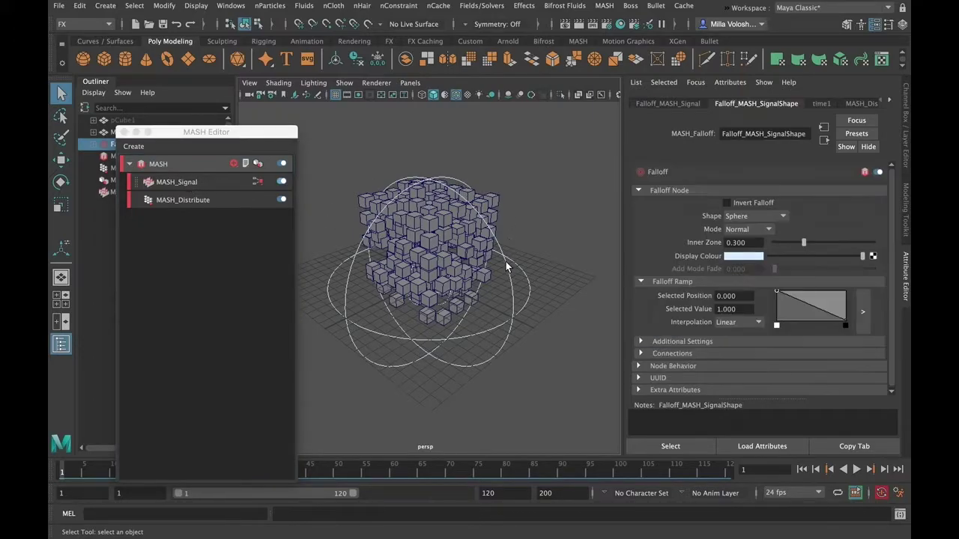
pyautogui.press('w')
pyautogui.moveTo(428, 228); pyautogui.dragTo(437, 343)
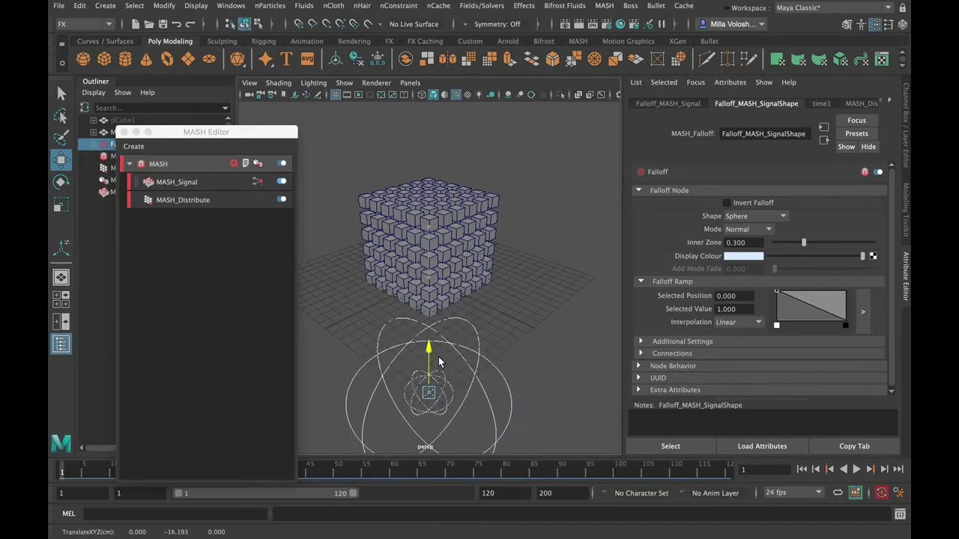
pyautogui.moveTo(436, 337); pyautogui.dragTo(435, 337)
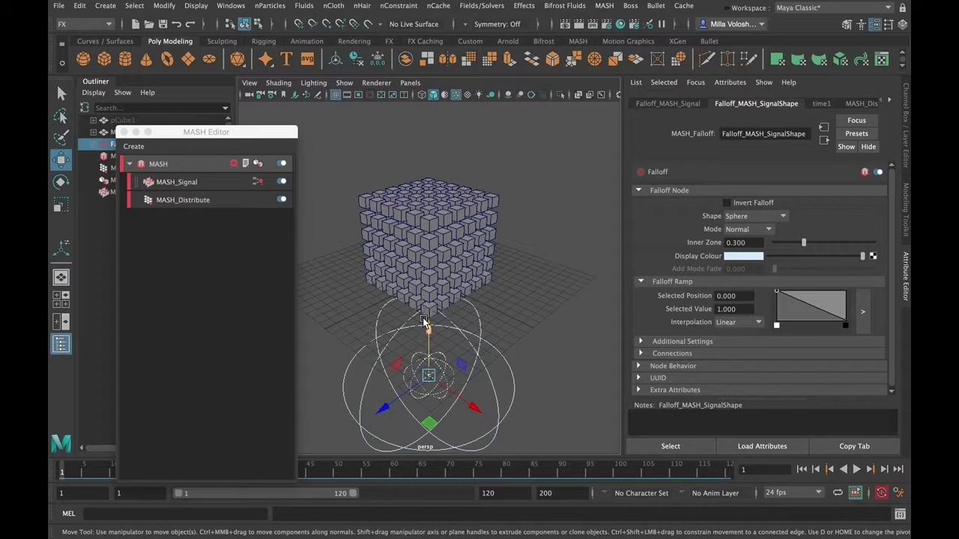
pyautogui.moveTo(428, 328); pyautogui.dragTo(349, 349)
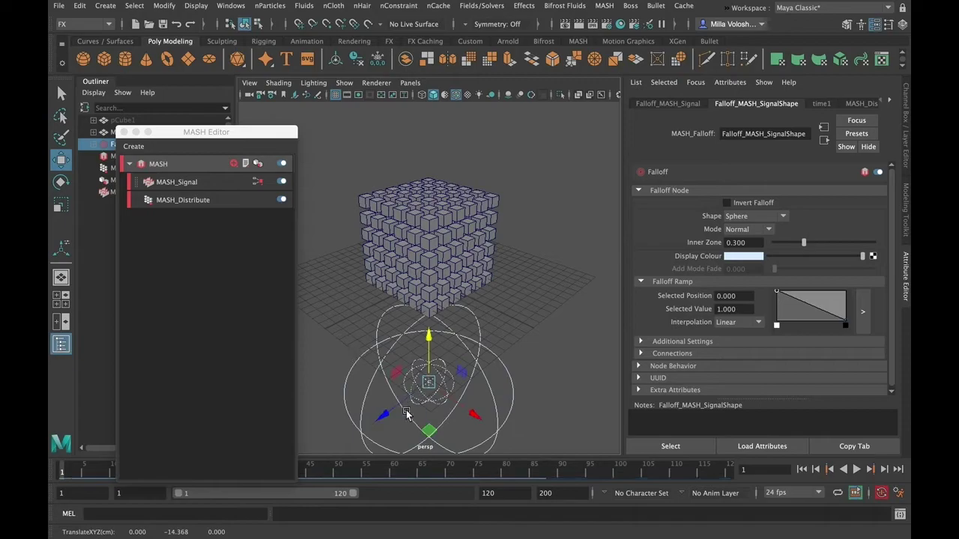
# Step: Move the falloff sphere to about 7.9 in X and raise it beside the cube grid so it overlaps one side
pyautogui.moveTo(456, 401); pyautogui.dragTo(494, 429)
pyautogui.keyDown('alt'); pyautogui.moveTo(400, 281); pyautogui.dragTo(563, 350); pyautogui.keyUp('alt')
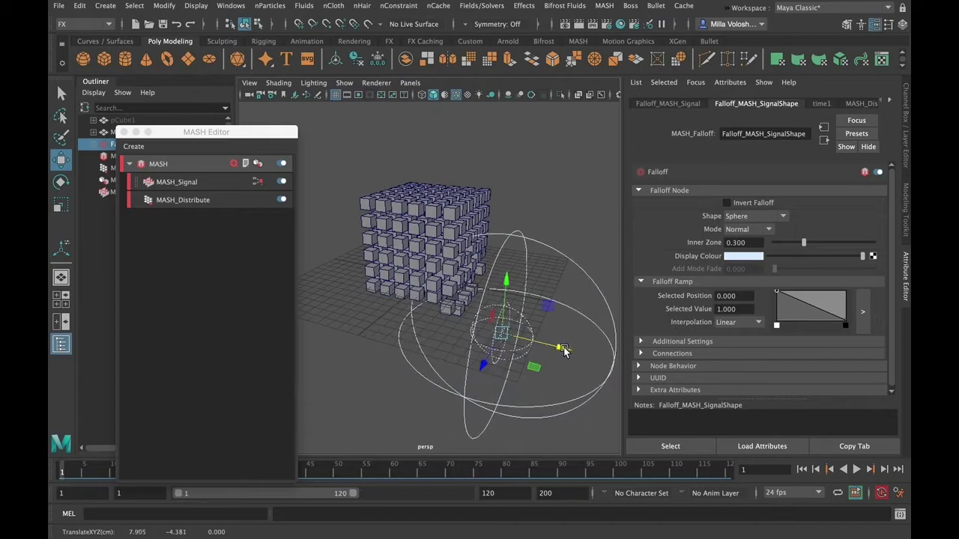
pyautogui.moveTo(507, 279); pyautogui.dragTo(513, 208)
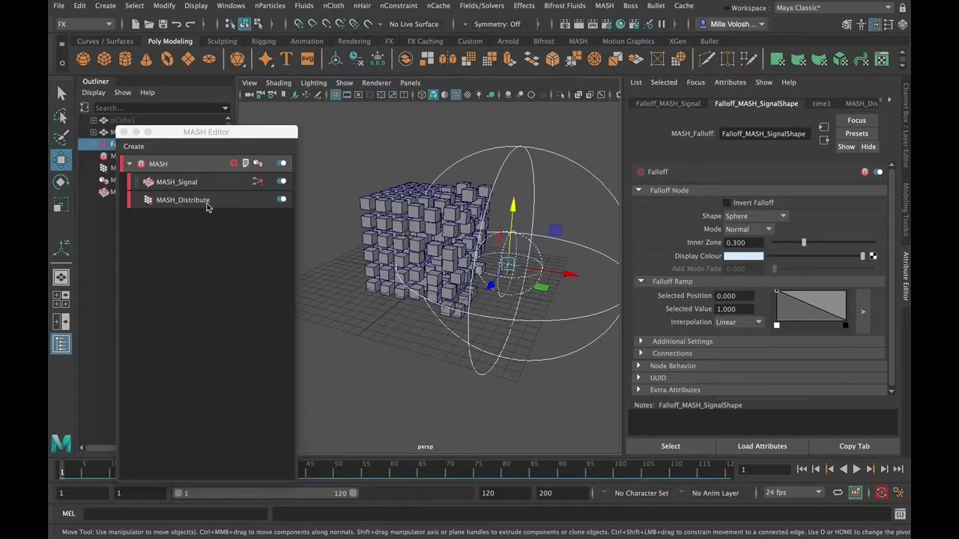
# Step: Add a Dynamics node to the MASH network and preview the simulation, returning to frame 1
pyautogui.rightClick(235, 165)
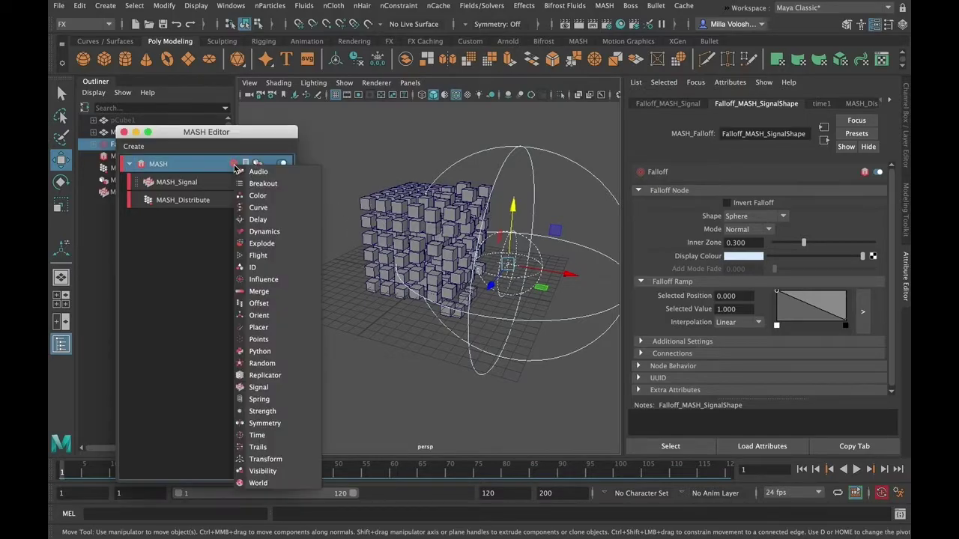
pyautogui.click(283, 234)
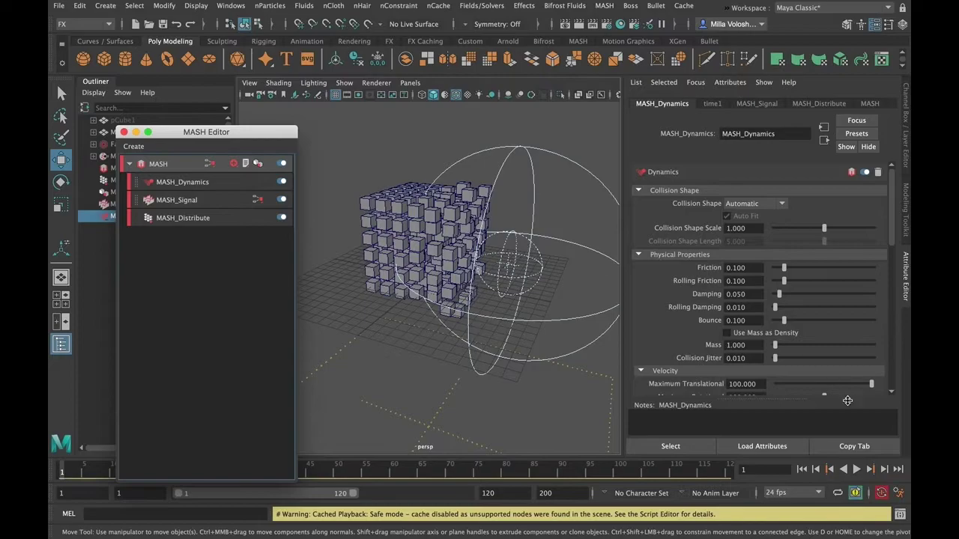
pyautogui.click(857, 469)
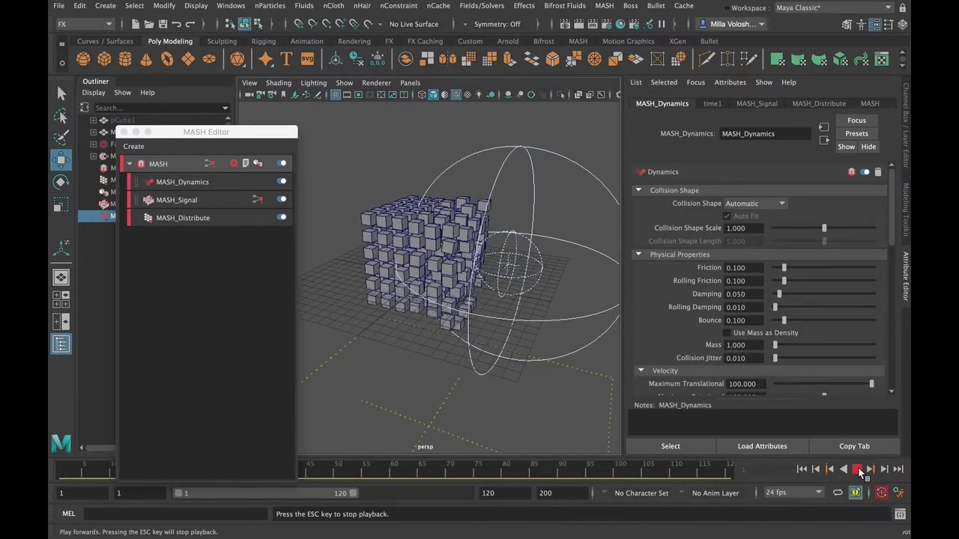
pyautogui.click(857, 469)
pyautogui.click(802, 469)
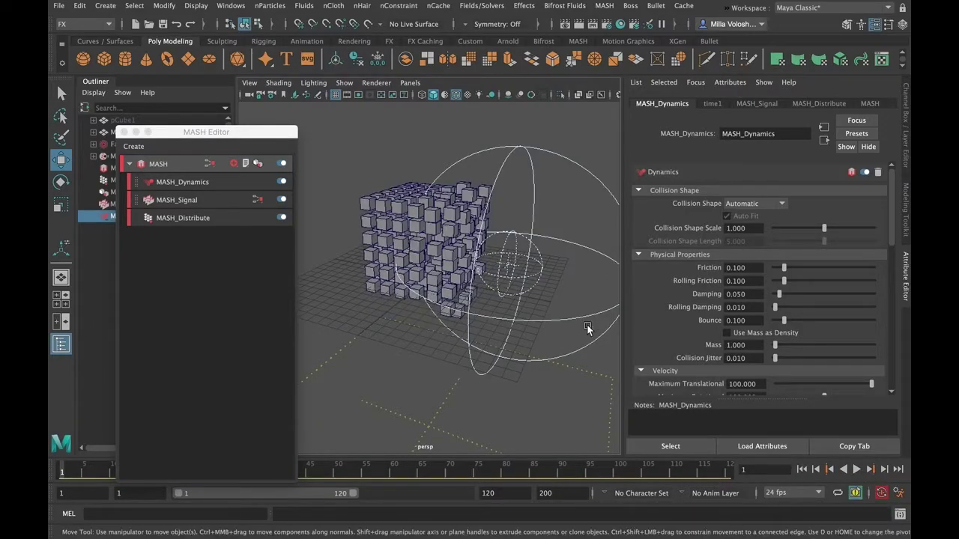
# Step: Select the falloff sphere again, lower it and move it underneath the cube grid
pyautogui.click(534, 204)
pyautogui.moveTo(515, 212); pyautogui.dragTo(516, 315)
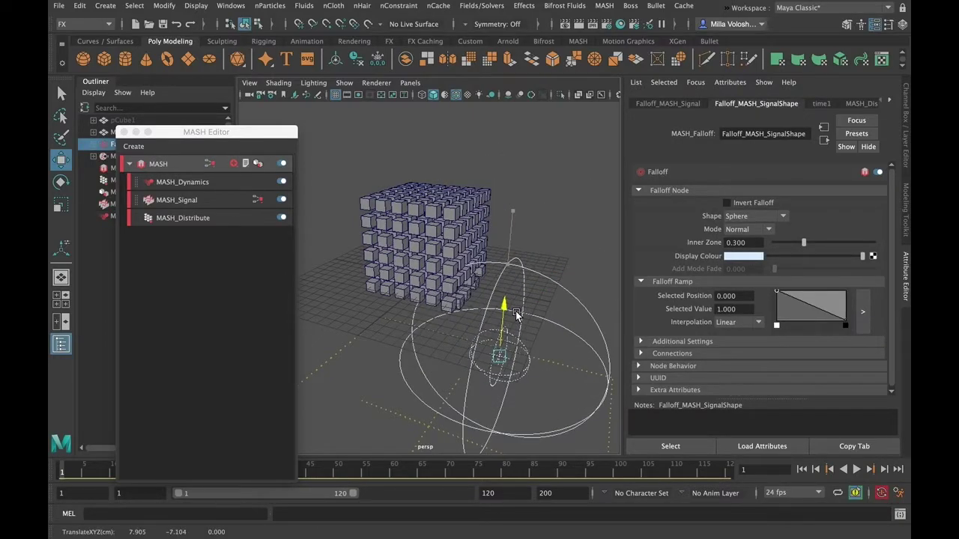
pyautogui.moveTo(559, 372); pyautogui.dragTo(435, 261)
# Step: Play the simulation with the repositioned falloff and rewind to frame 1
pyautogui.click(856, 469)
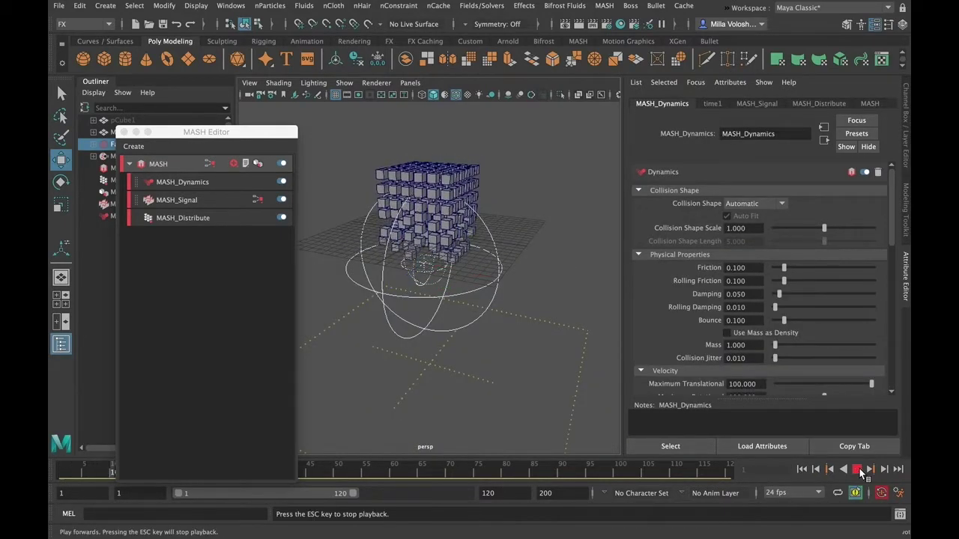
pyautogui.click(858, 469)
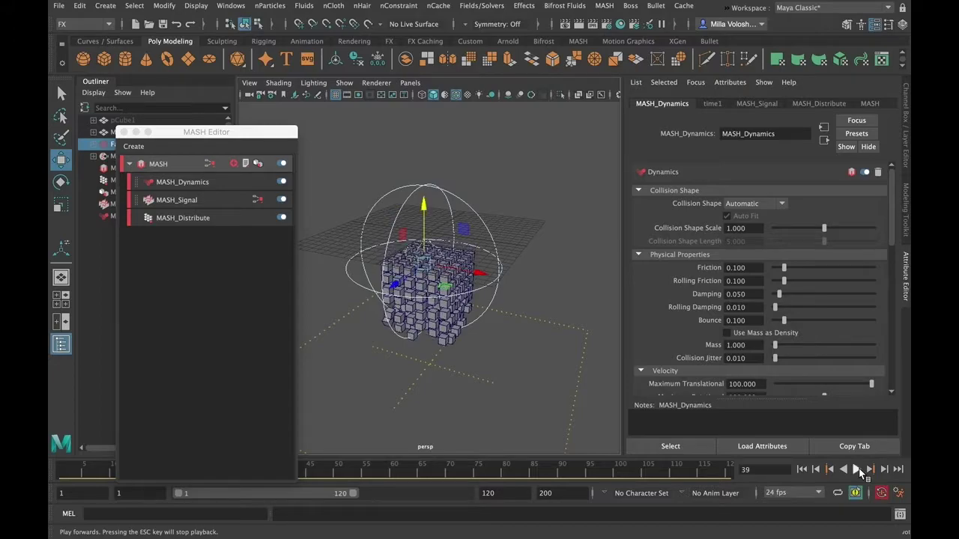
pyautogui.click(804, 470)
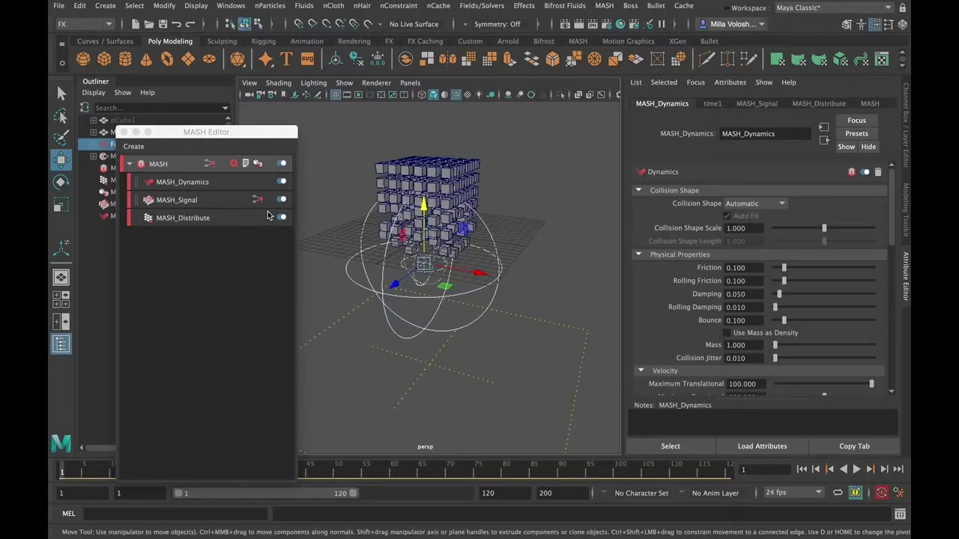
# Step: Disable the MASH_Dynamics node and move the falloff sphere beside the grid, to about 7.5 in X and 2.7 in Y
pyautogui.click(498, 272)
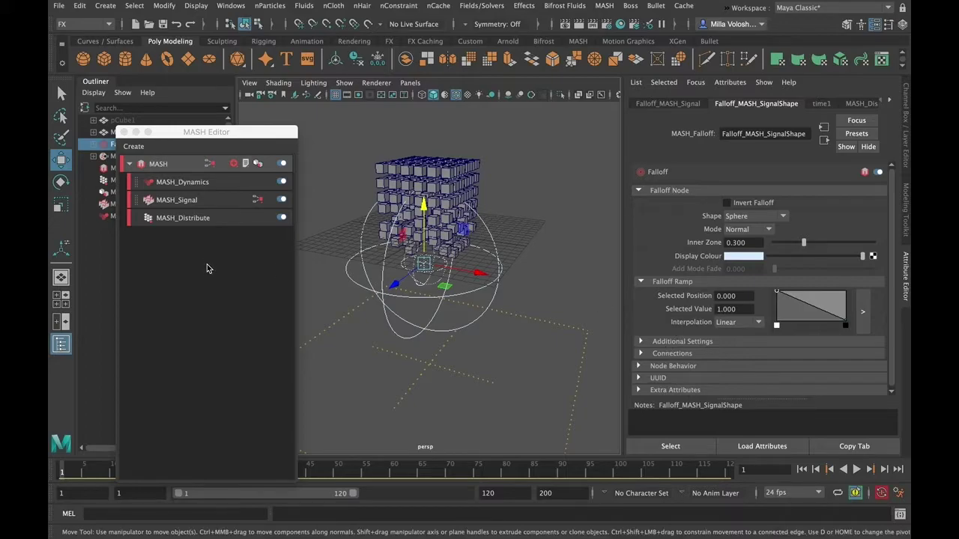
pyautogui.click(283, 182)
pyautogui.moveTo(476, 275); pyautogui.dragTo(453, 266)
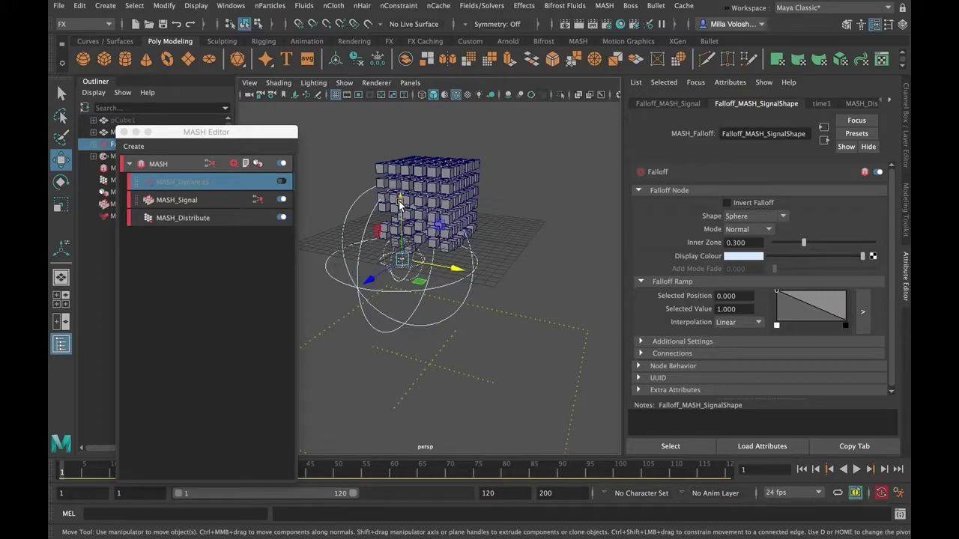
pyautogui.moveTo(457, 268); pyautogui.dragTo(515, 275)
pyautogui.moveTo(484, 229); pyautogui.dragTo(489, 158)
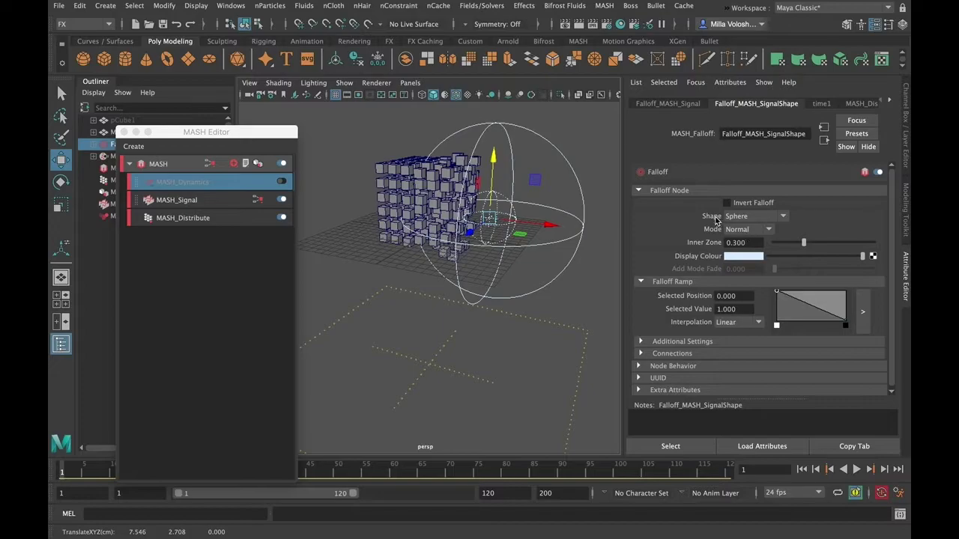
# Step: Try the Cube shape for the Signal falloff and switch it back to Sphere
pyautogui.click(754, 219)
pyautogui.click(756, 243)
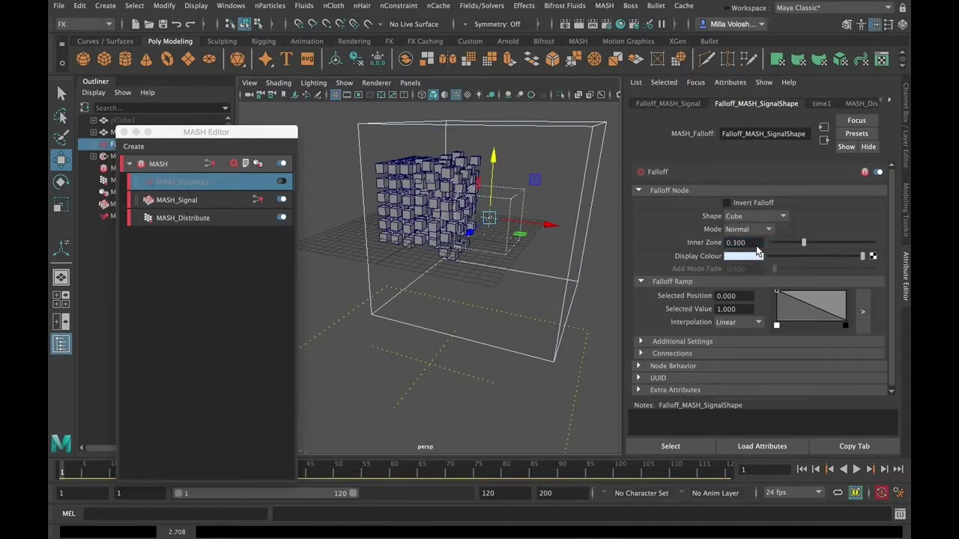
pyautogui.click(761, 216)
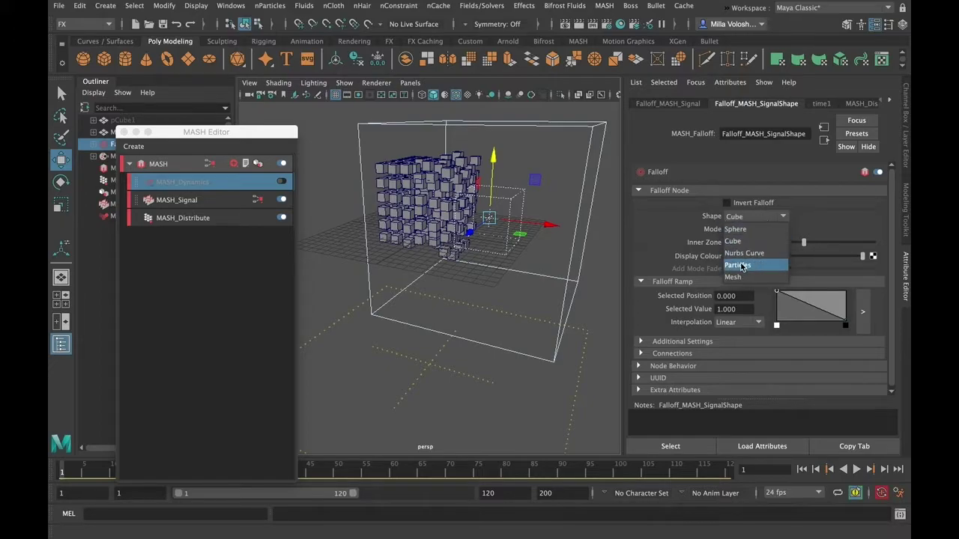
pyautogui.click(736, 229)
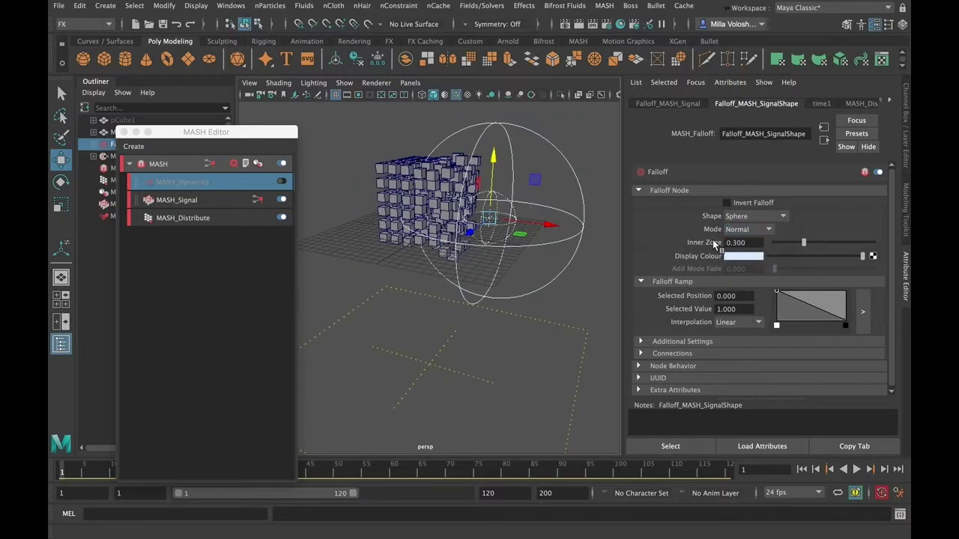
# Step: Review the falloff's mode options and adjust its Inner Zone to 0.299
pyautogui.click(760, 231)
pyautogui.click(821, 223)
pyautogui.moveTo(800, 245)
pyautogui.mouseDown()
pyautogui.moveTo(787, 246)
pyautogui.moveTo(842, 247)
pyautogui.moveTo(779, 242)
pyautogui.moveTo(850, 242)
pyautogui.moveTo(773, 245)
pyautogui.moveTo(816, 243)
pyautogui.moveTo(805, 248)
pyautogui.mouseUp()
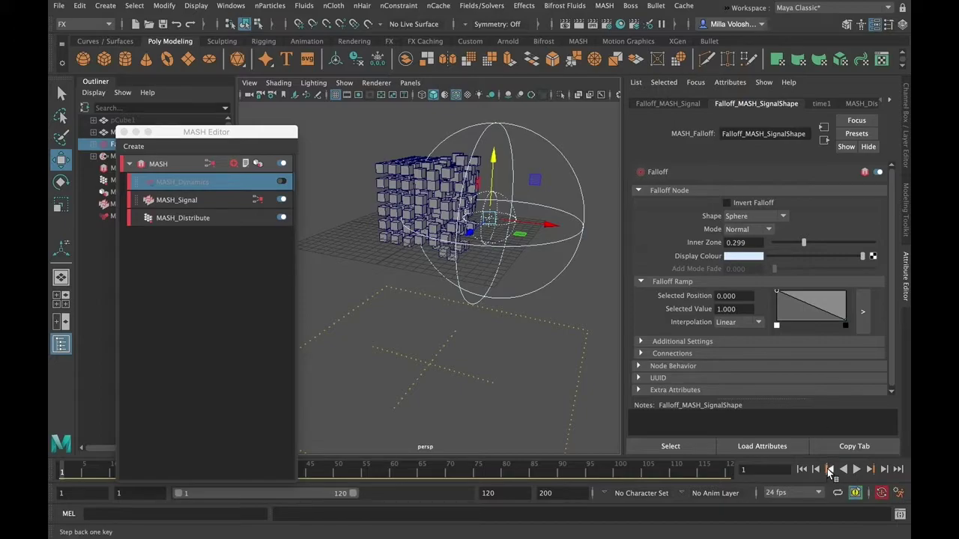
# Step: Toggle the falloff of the MASH_Signal node off and on to compare its influence on the cubes
pyautogui.click(214, 199)
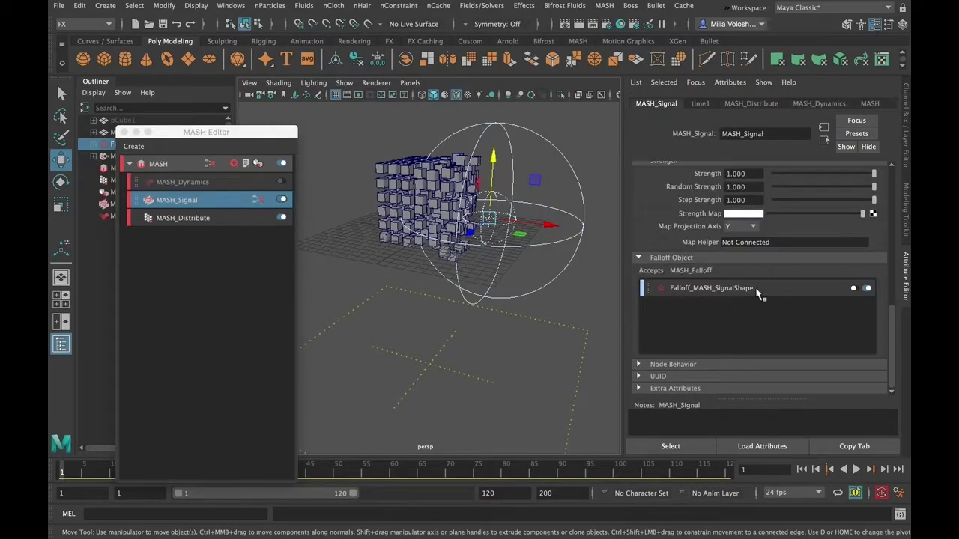
pyautogui.click(866, 290)
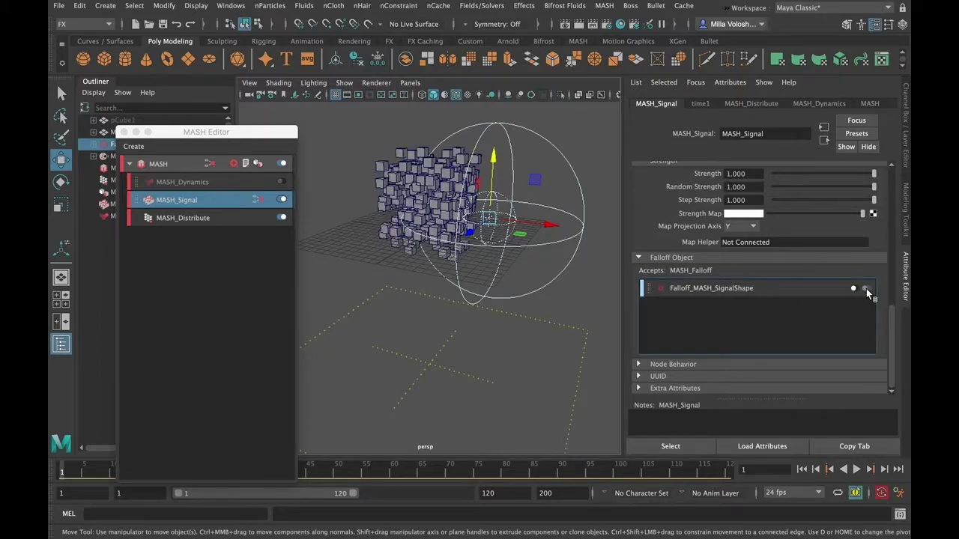
pyautogui.click(867, 289)
pyautogui.click(866, 289)
pyautogui.click(867, 289)
# Step: Check the available actions for the Signal falloff entry and move the MASH Editor off the Outliner
pyautogui.rightClick(766, 290)
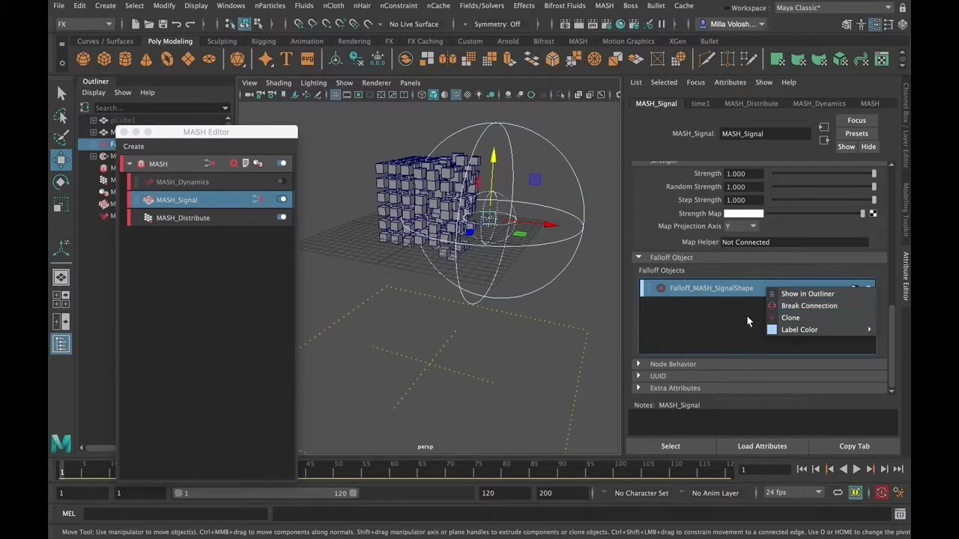
pyautogui.click(723, 320)
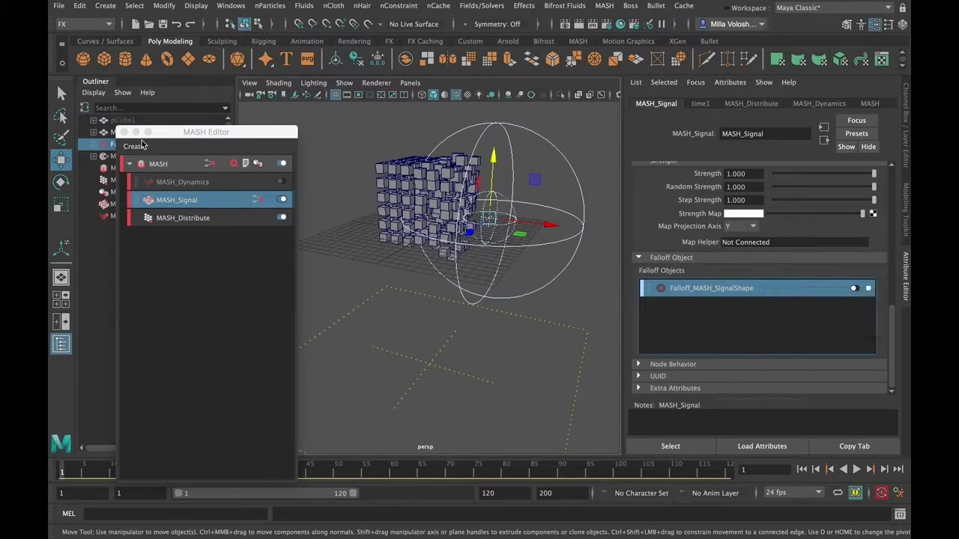
pyautogui.moveTo(186, 135); pyautogui.dragTo(320, 140)
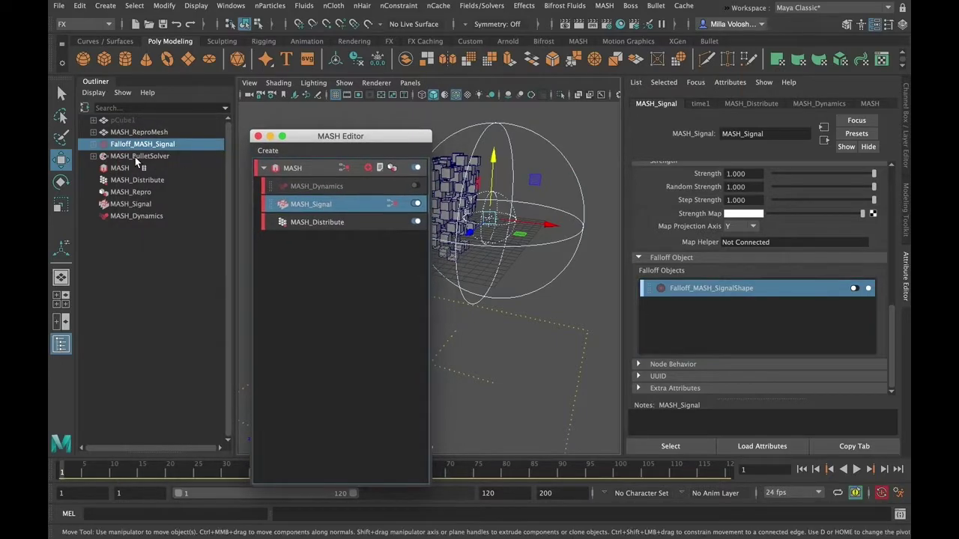
# Step: Show the Signal falloff shape in the Outliner and move the MASH Editor aside
pyautogui.rightClick(764, 290)
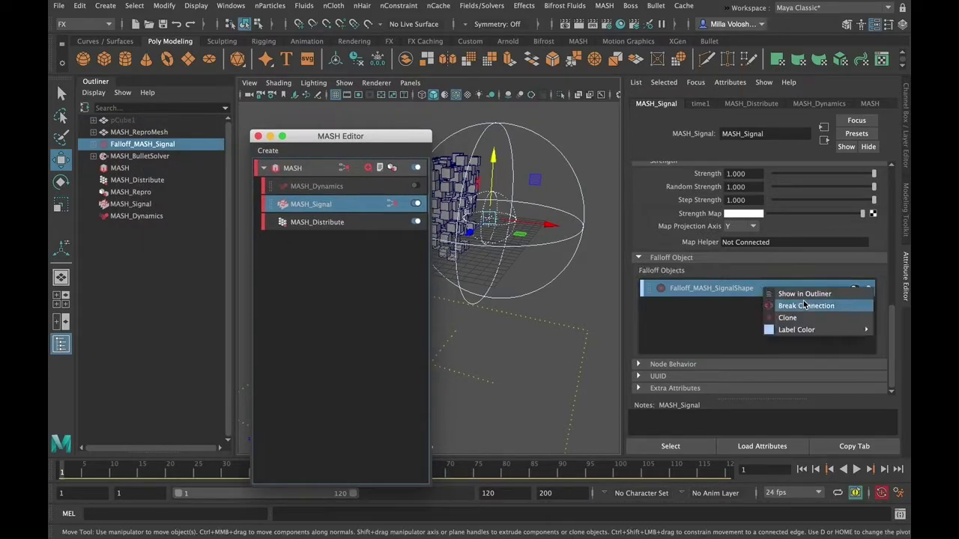
pyautogui.click(803, 295)
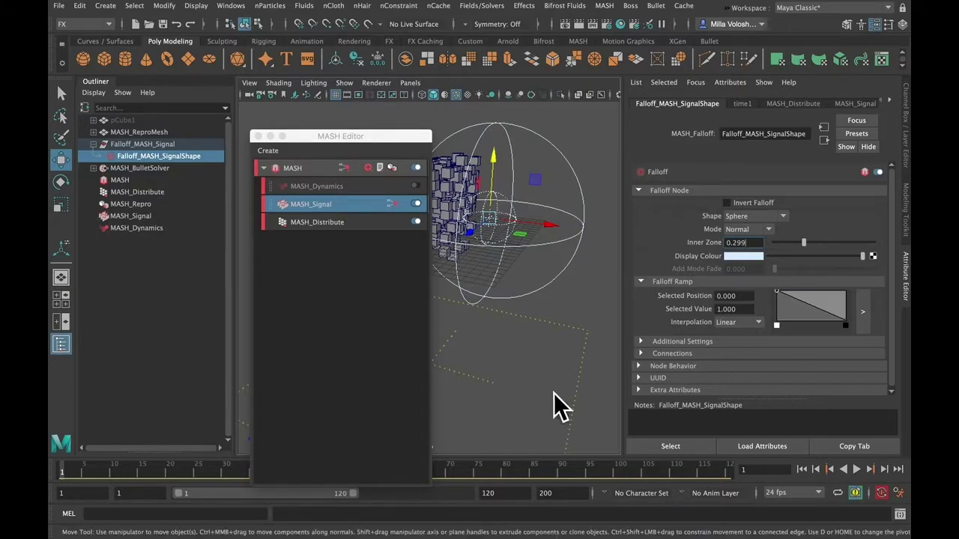
pyautogui.moveTo(363, 142); pyautogui.dragTo(301, 146)
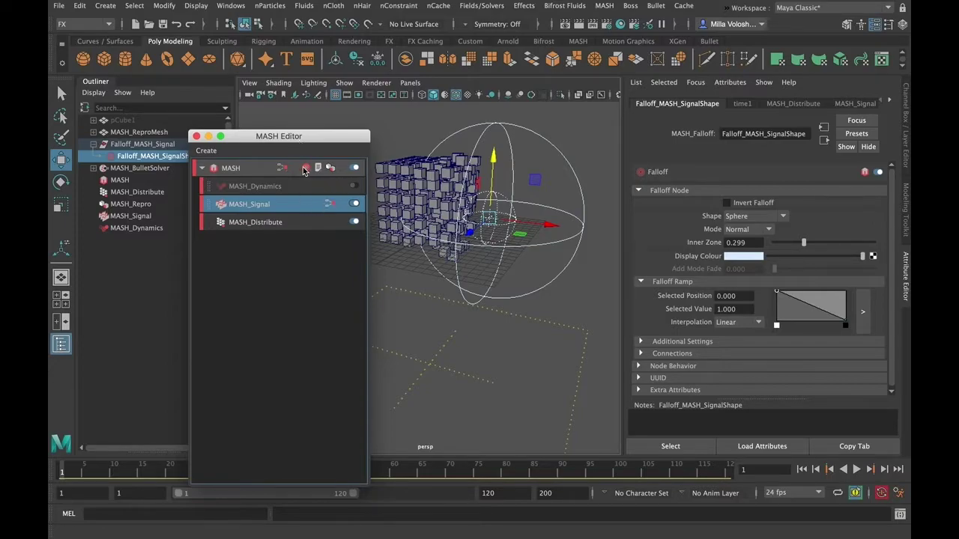
# Step: Browse the nodes that can be added to the MASH network and check the MASH_Distribute node's attributes
pyautogui.rightClick(303, 171)
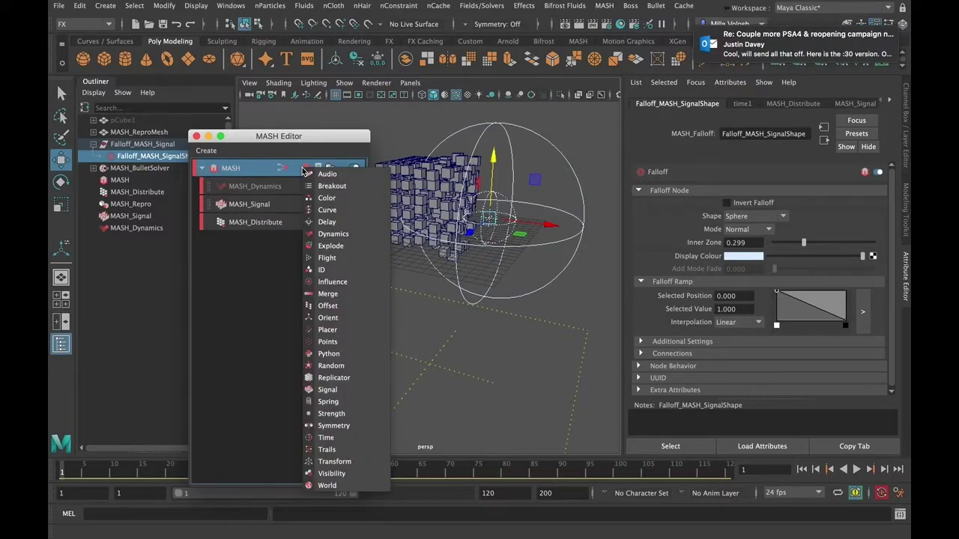
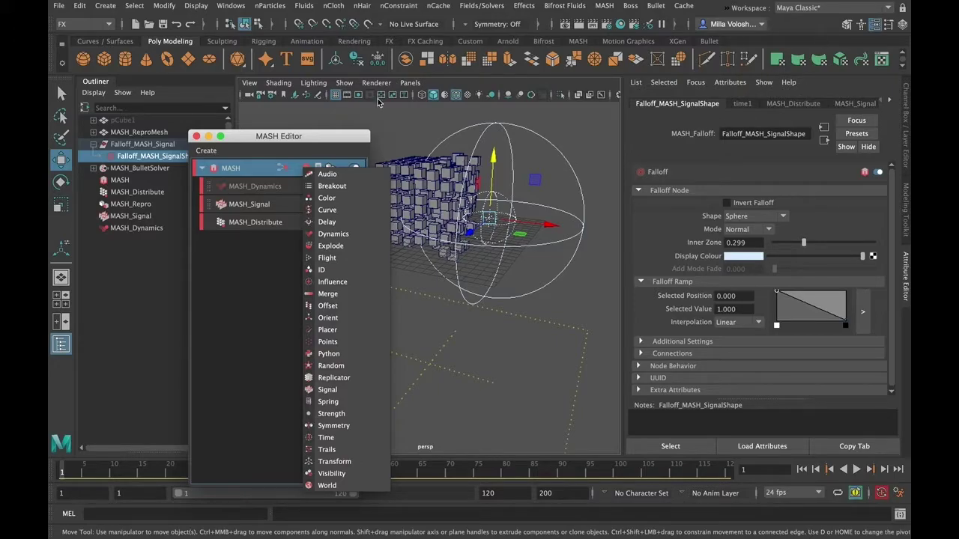
pyautogui.click(273, 221)
pyautogui.moveTo(893, 191); pyautogui.dragTo(903, 165)
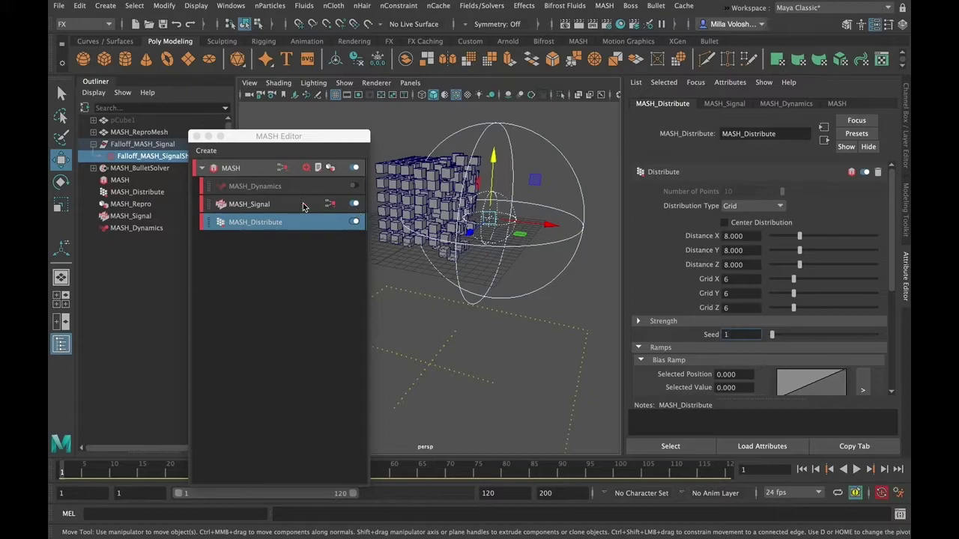
# Step: Disable the MASH_Signal node, enable the MASH_Dynamics node and look through its attributes
pyautogui.click(353, 204)
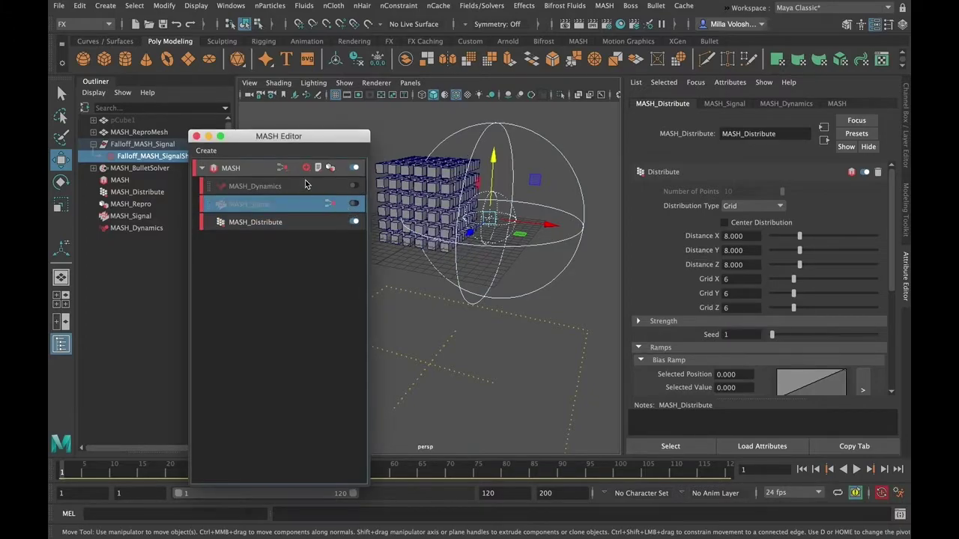
pyautogui.click(305, 184)
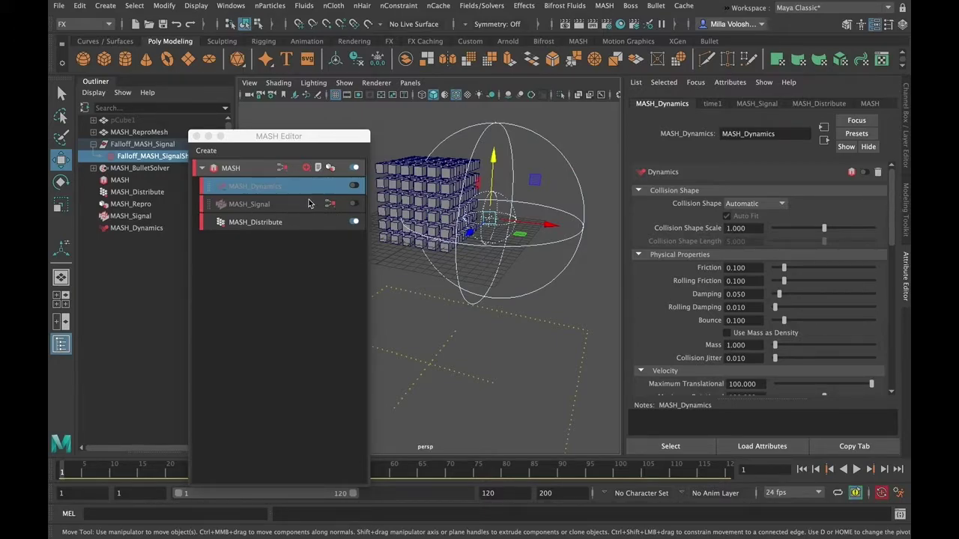
pyautogui.moveTo(893, 197); pyautogui.dragTo(903, 240)
pyautogui.scroll(-10, 903, 240)
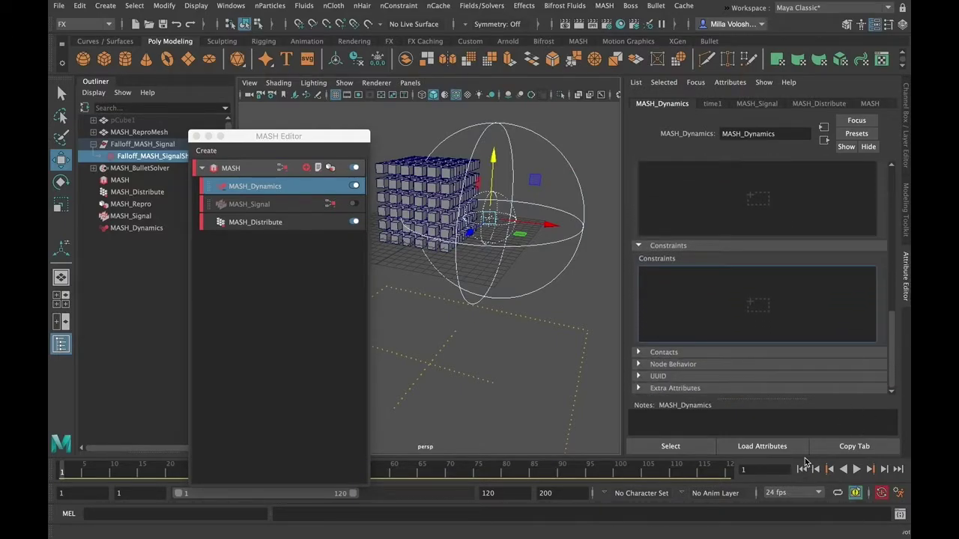
# Step: Play the dynamics simulation of the cube grid, stop it and return to frame 1
pyautogui.click(856, 469)
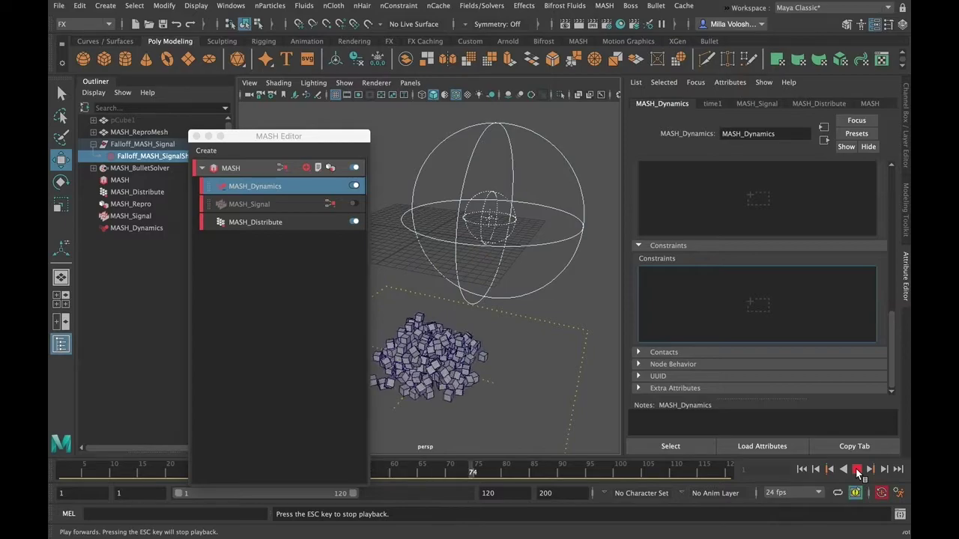
pyautogui.click(857, 469)
pyautogui.click(802, 469)
pyautogui.moveTo(891, 335); pyautogui.dragTo(891, 175)
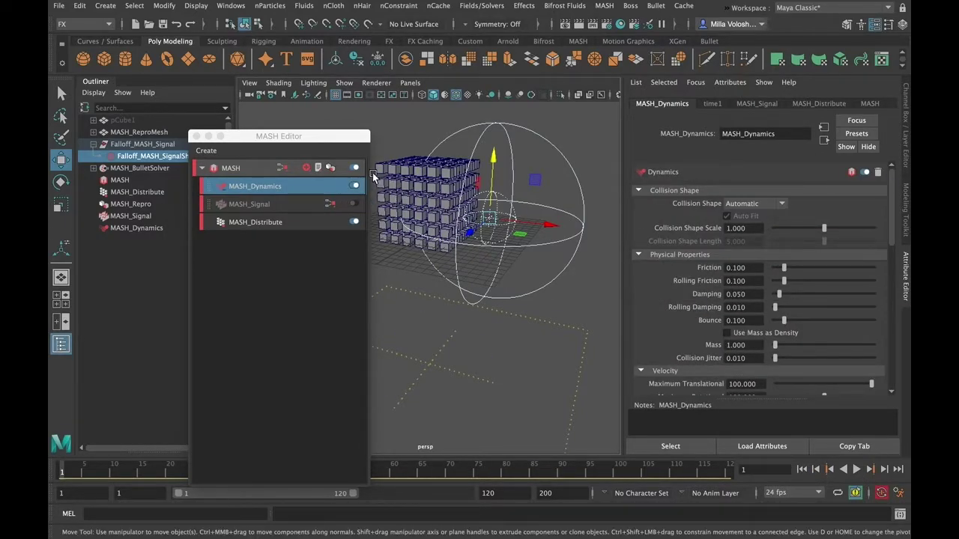
# Step: Add a Transform node to the MASH network and display its attributes
pyautogui.click(306, 168)
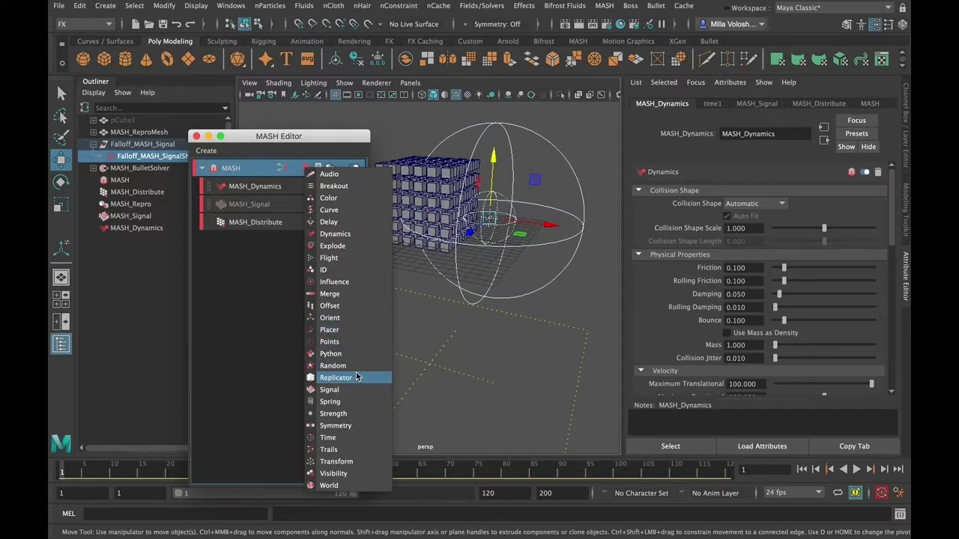
pyautogui.click(342, 468)
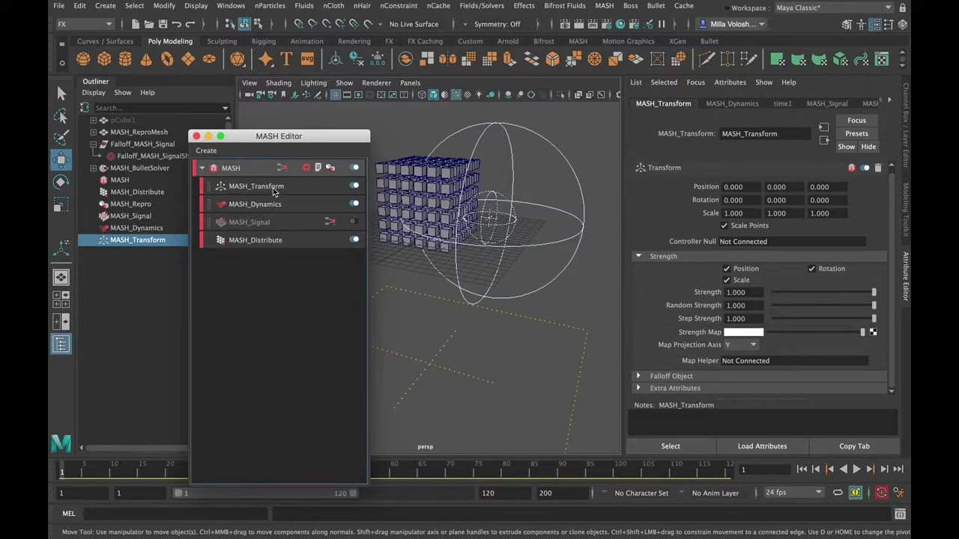
pyautogui.click(308, 191)
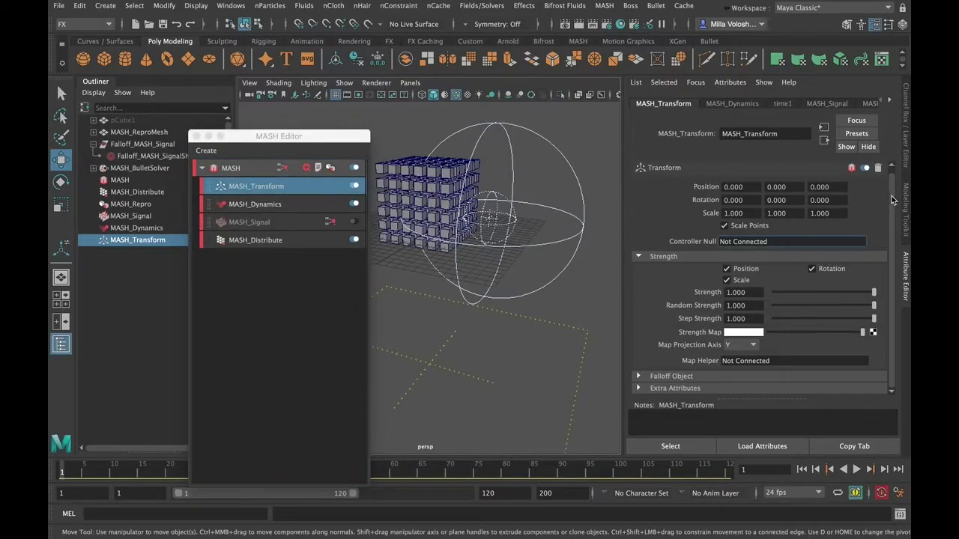
pyautogui.moveTo(893, 200); pyautogui.dragTo(892, 185)
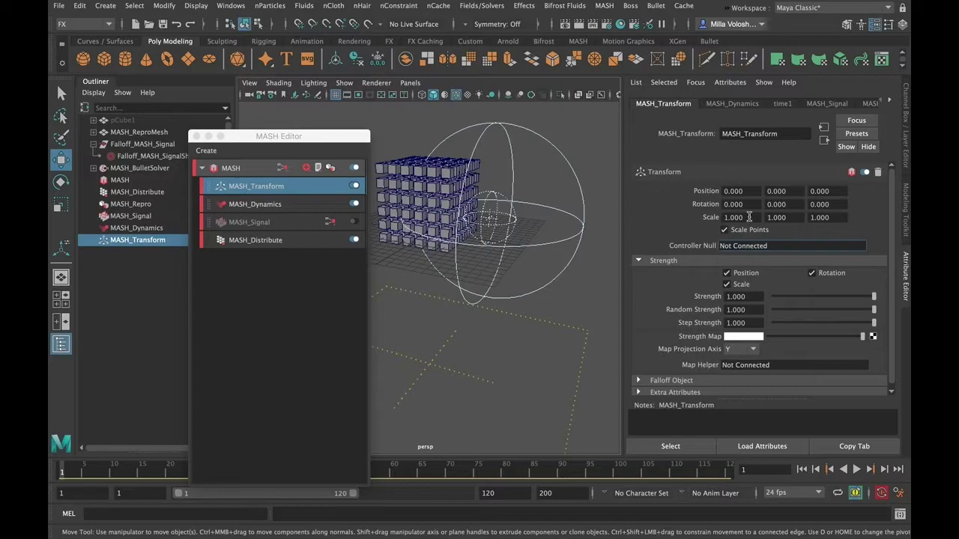
# Step: Create a controller null for the MASH_Transform node and rotate it about -33.2 degrees around Z to tilt the cube grid
pyautogui.rightClick(727, 248)
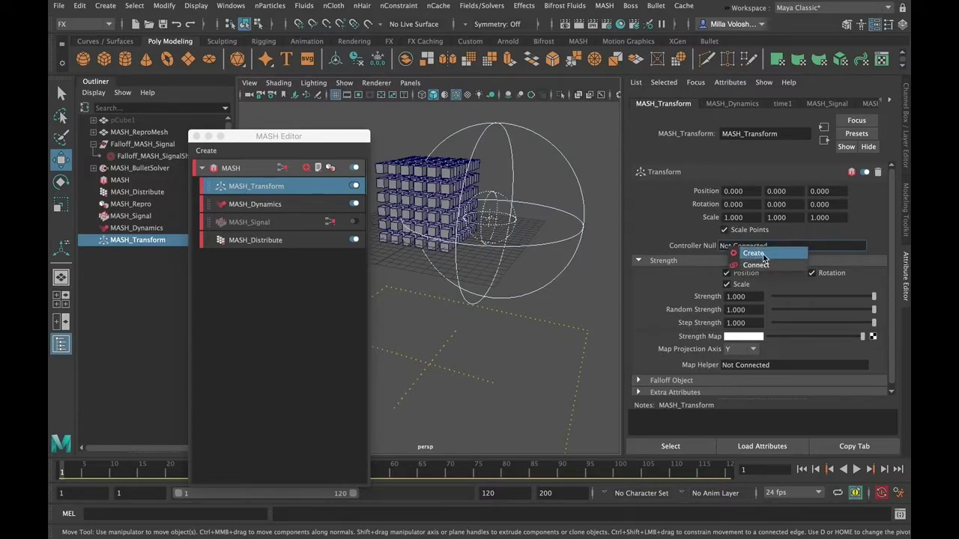
pyautogui.click(763, 255)
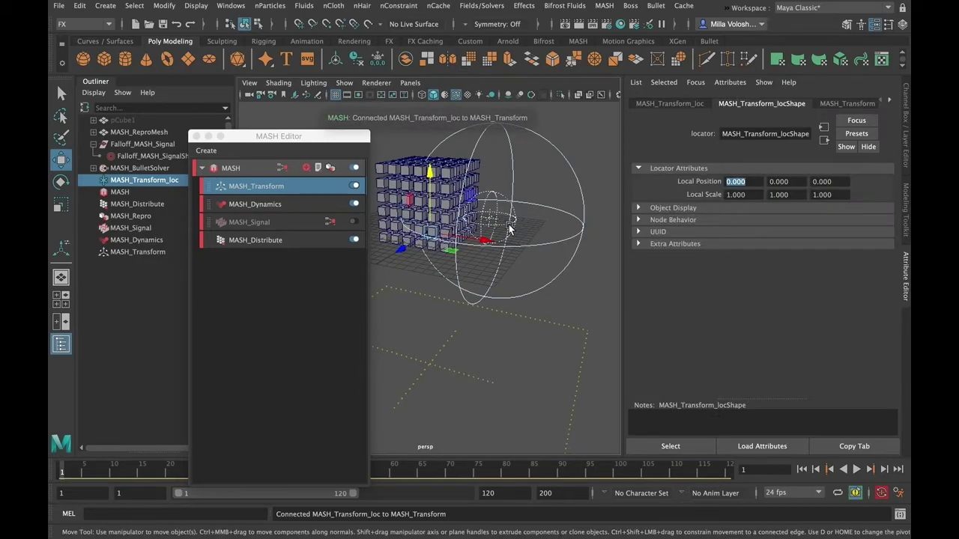
pyautogui.press('e')
pyautogui.moveTo(473, 207); pyautogui.dragTo(482, 236)
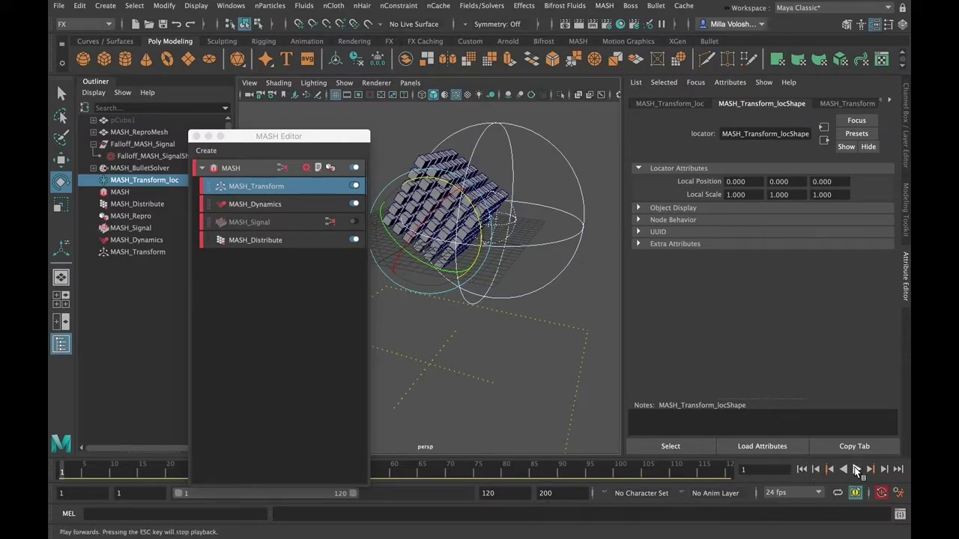
# Step: Play the simulation with the rotated cube grid, stop it and rewind to the first frame
pyautogui.click(856, 469)
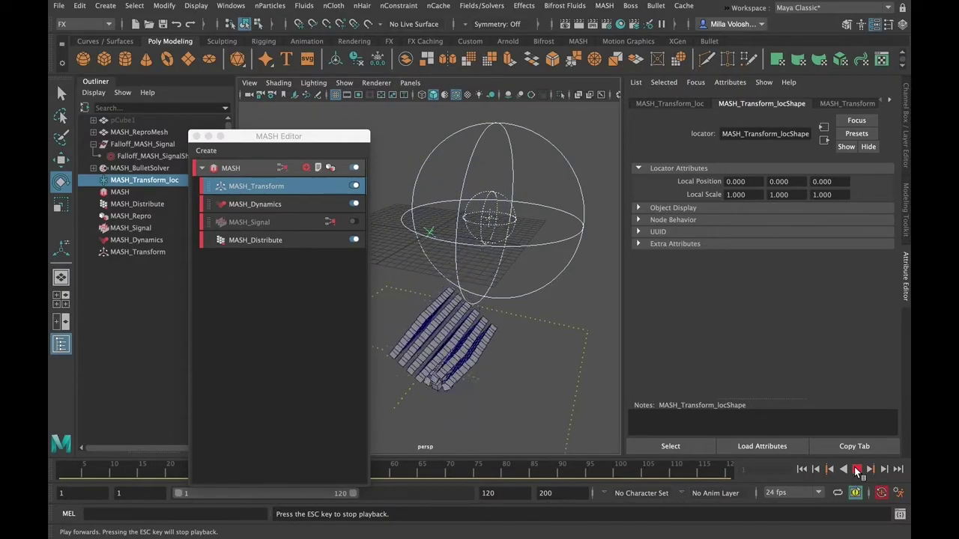
pyautogui.click(856, 468)
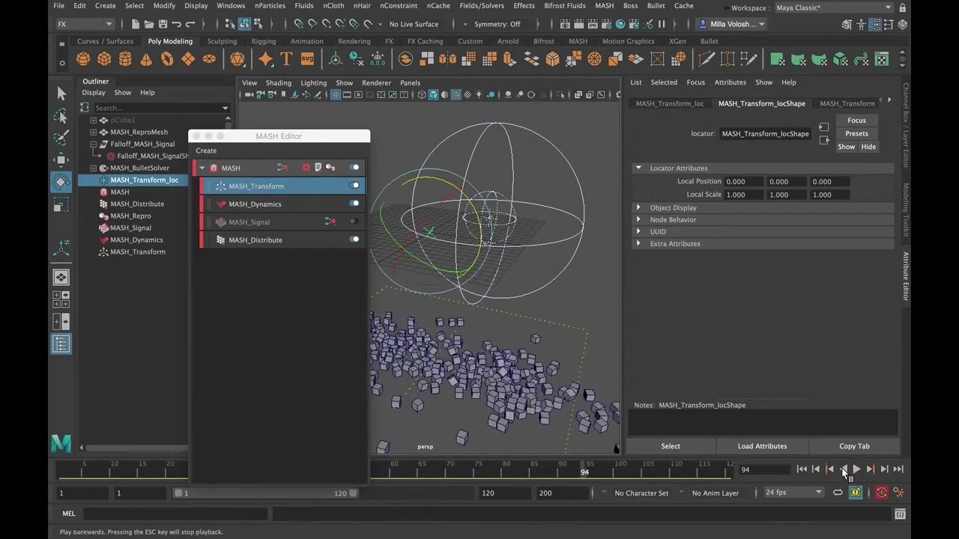
pyautogui.click(800, 469)
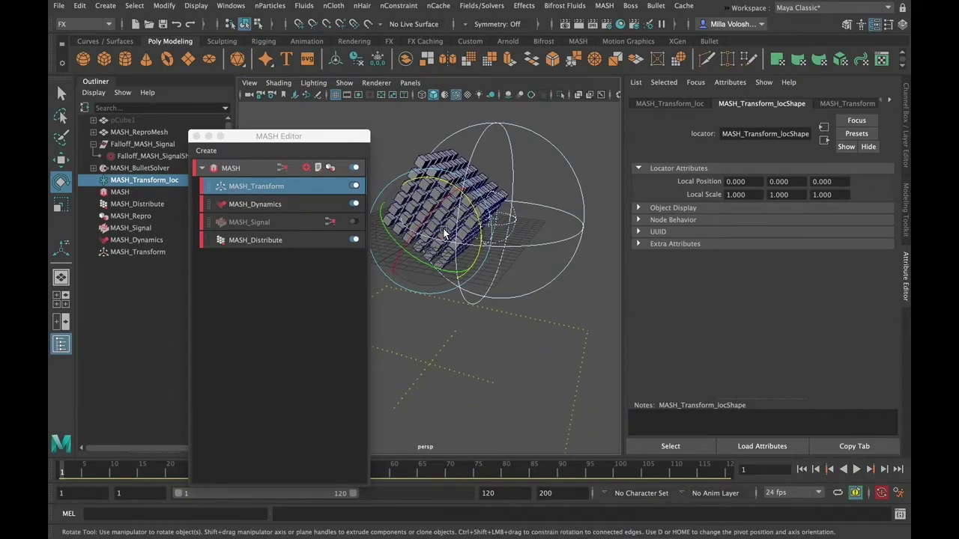
# Step: Review the MASH_Transform attributes driven by the controller null and the list of nodes available for the network
pyautogui.moveTo(471, 199); pyautogui.dragTo(405, 201)
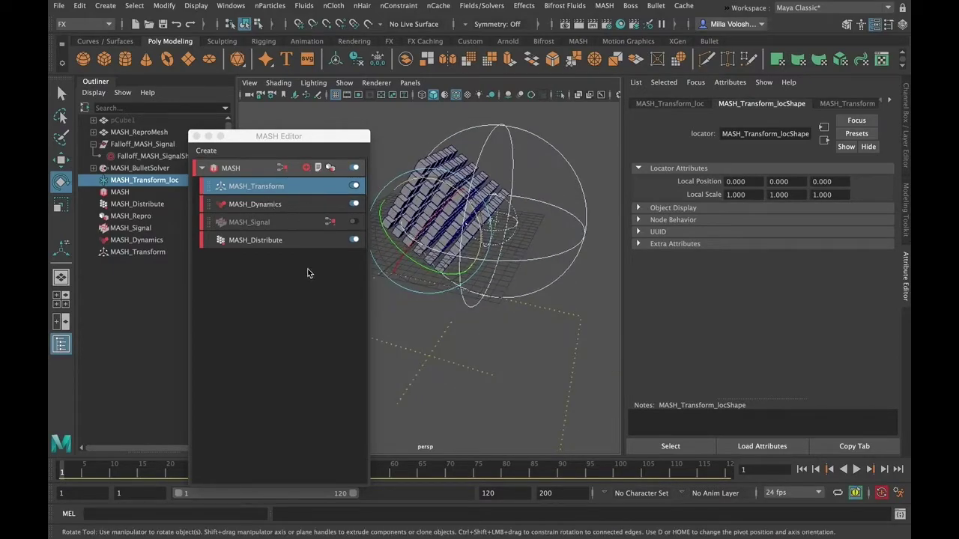
pyautogui.click(303, 187)
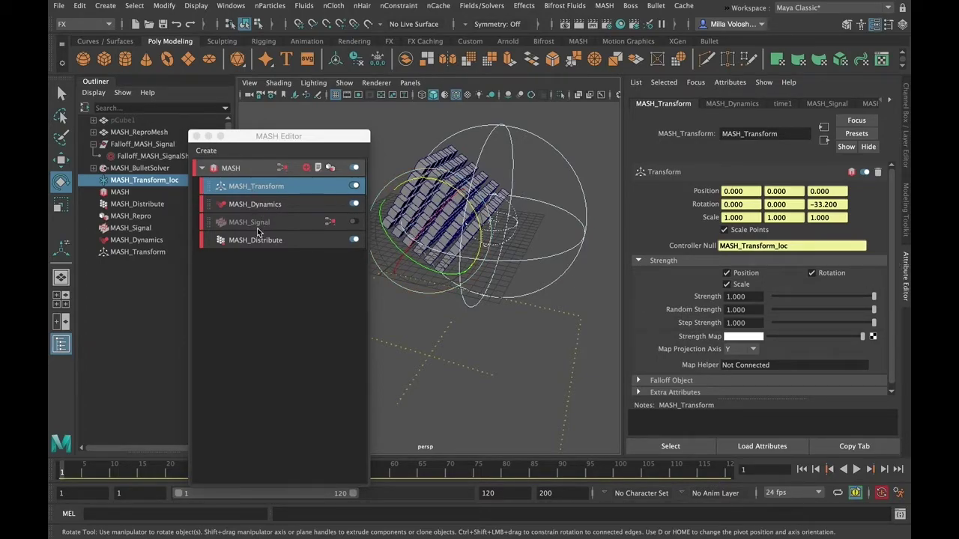
pyautogui.click(305, 168)
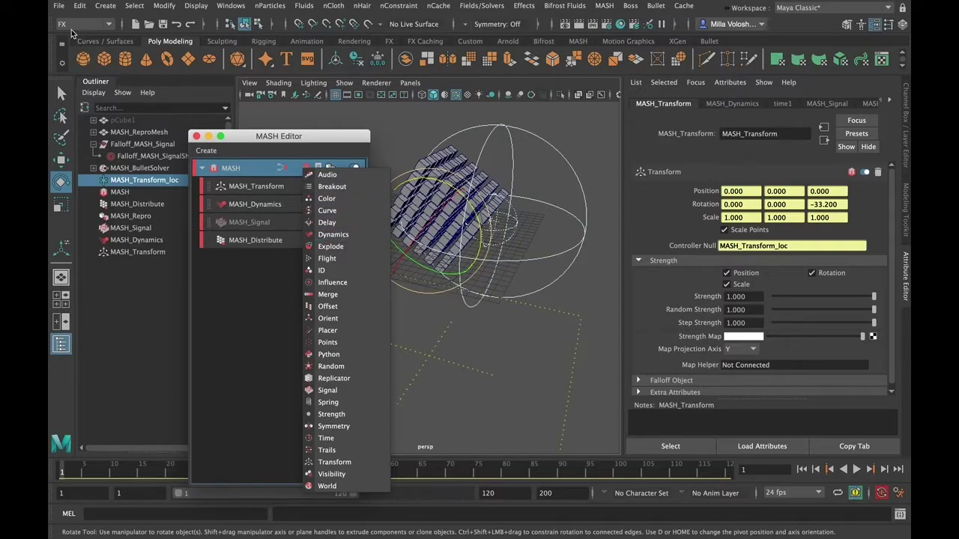
# Step: Start a new empty scene and shift the MASH Editor slightly
pyautogui.click(60, 7)
pyautogui.click(60, 7)
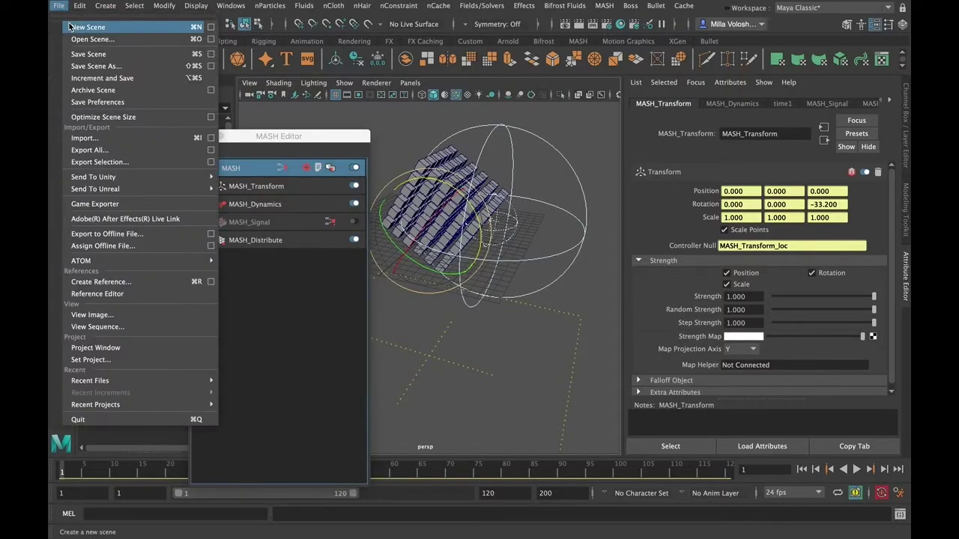
pyautogui.click(69, 27)
pyautogui.click(474, 276)
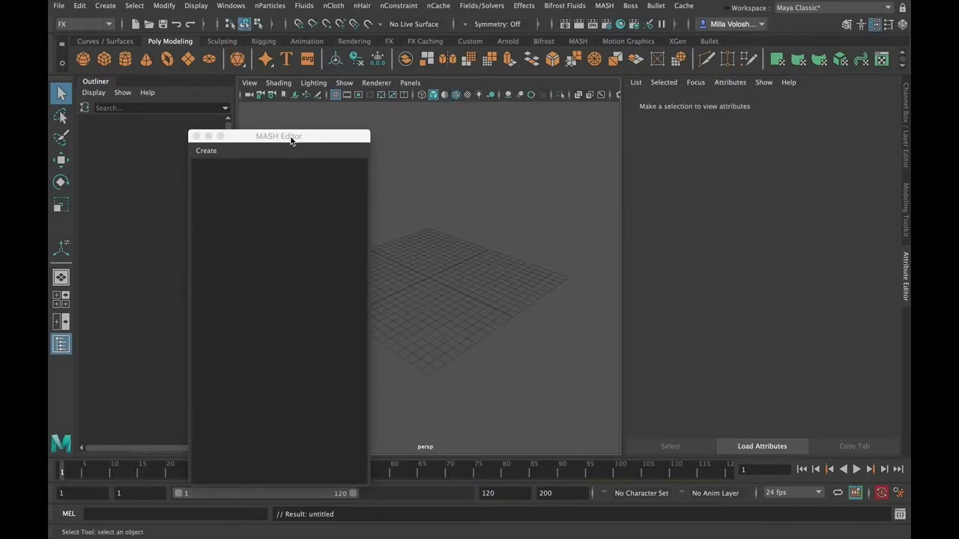
pyautogui.moveTo(292, 137); pyautogui.dragTo(275, 131)
# Step: Create a polygon sphere instead of a cube and build a MASH network from it
pyautogui.click(106, 58)
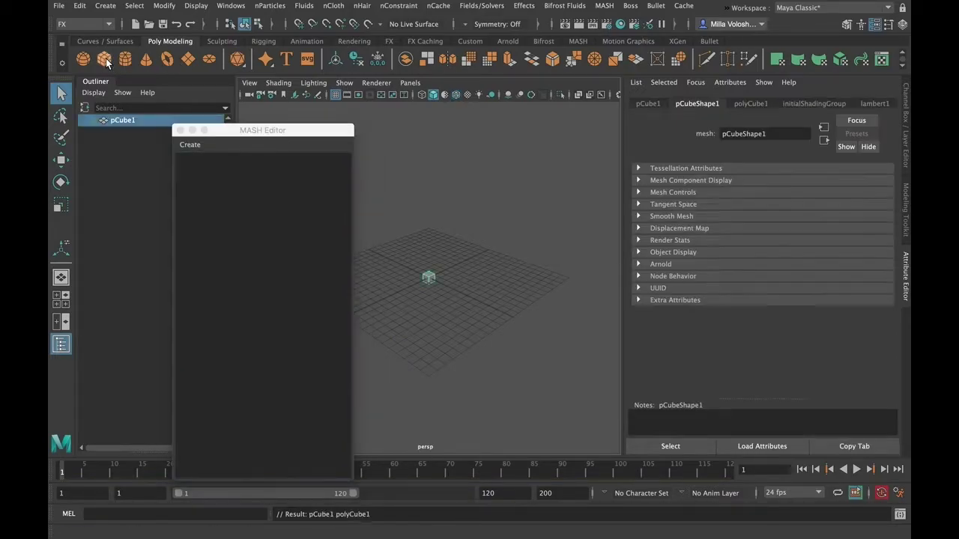
pyautogui.press('Delete')
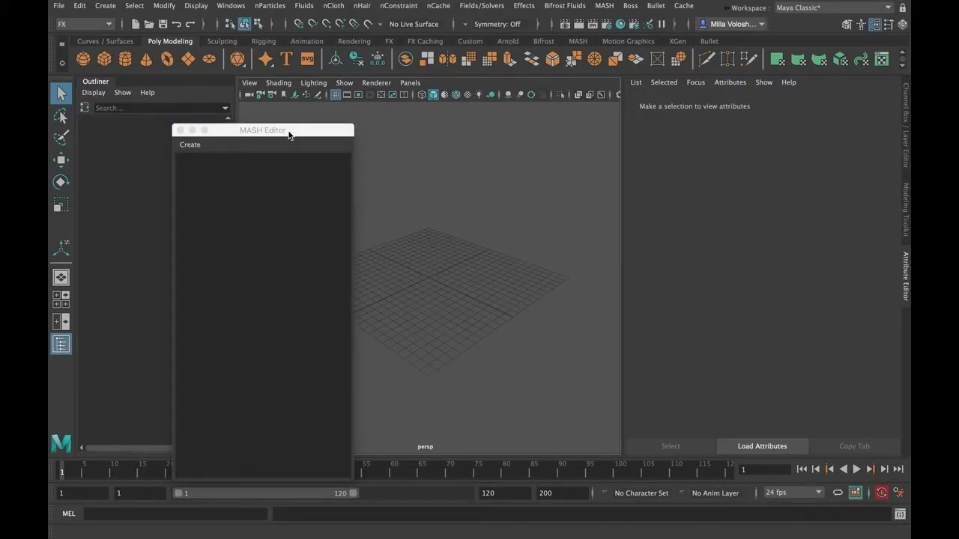
pyautogui.click(83, 58)
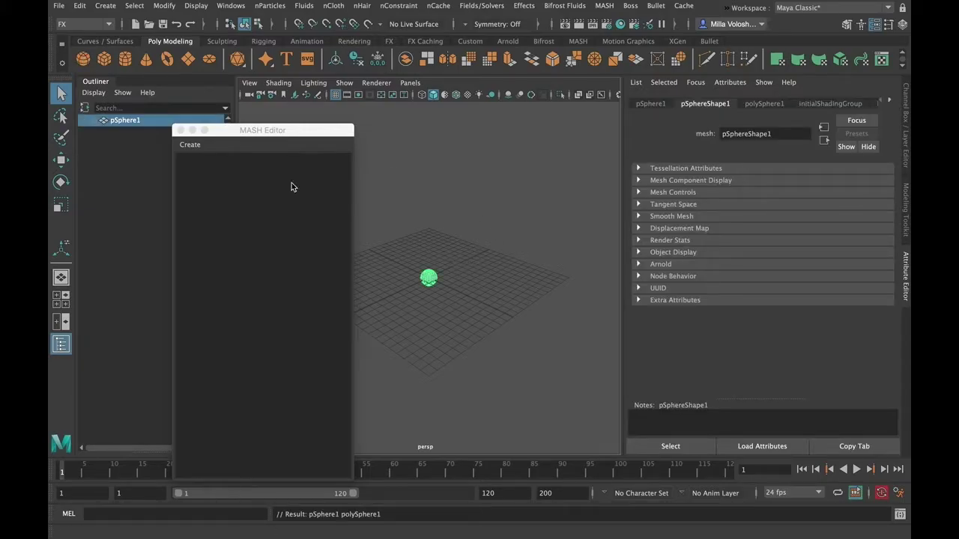
pyautogui.click(203, 146)
pyautogui.click(204, 158)
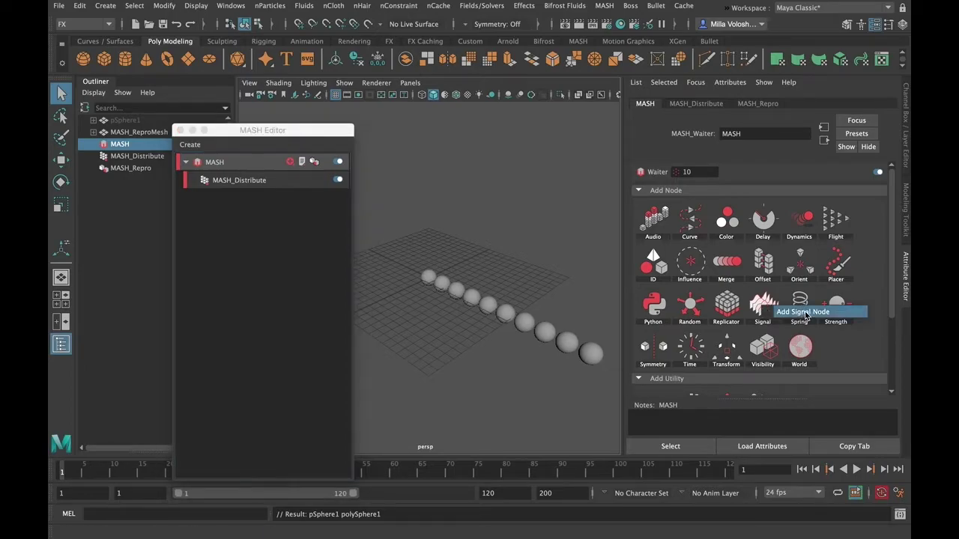
# Step: Add a Signal node to the sphere network and play the animation briefly to preview the noise
pyautogui.click(762, 307)
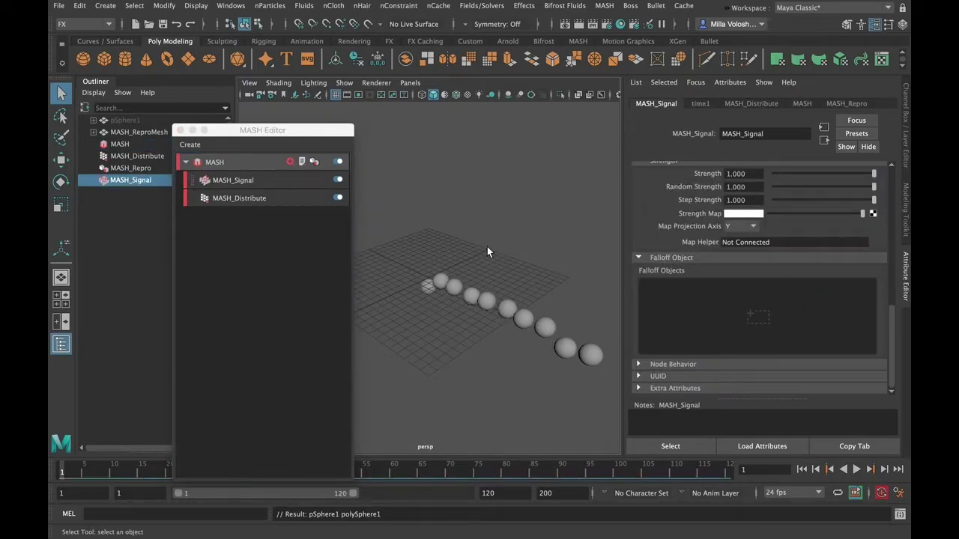
pyautogui.scroll(10, 885, 300)
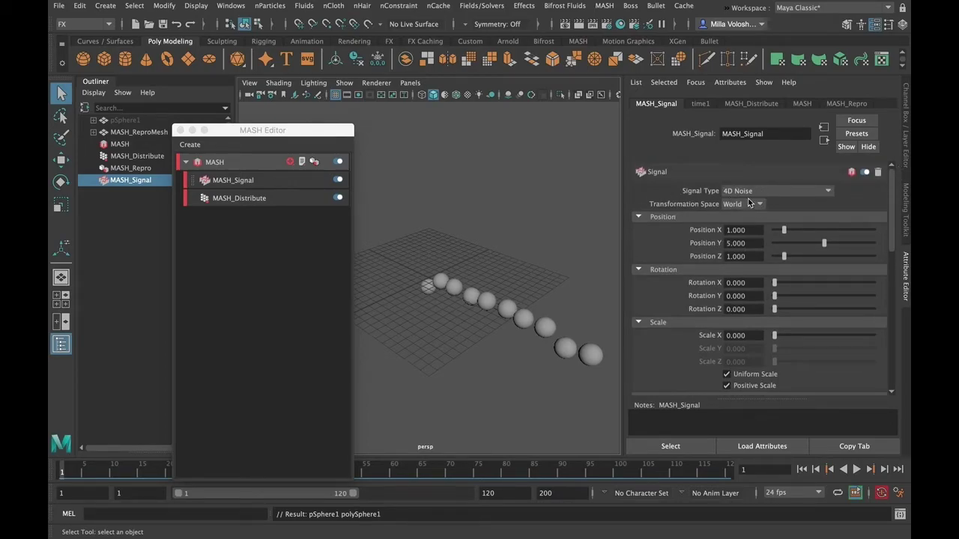
pyautogui.click(857, 469)
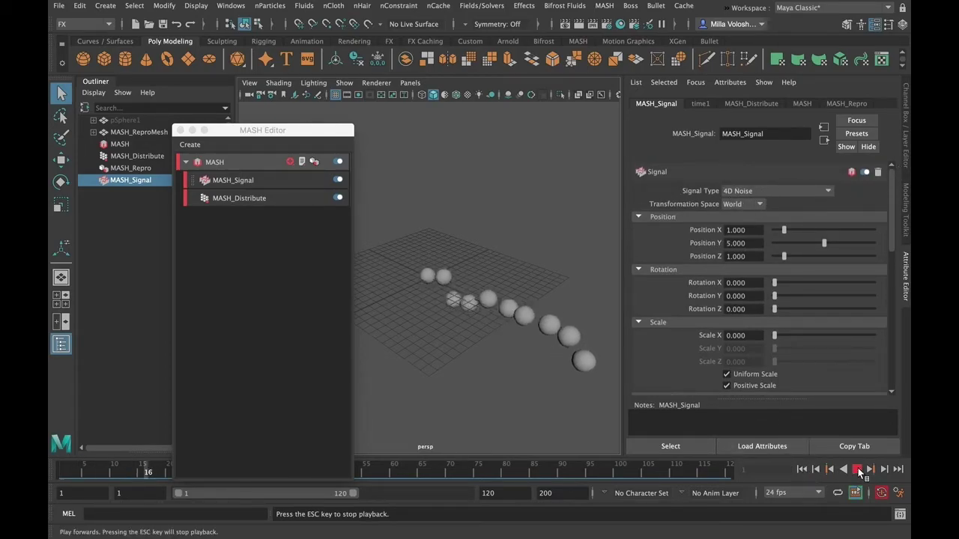
pyautogui.click(858, 469)
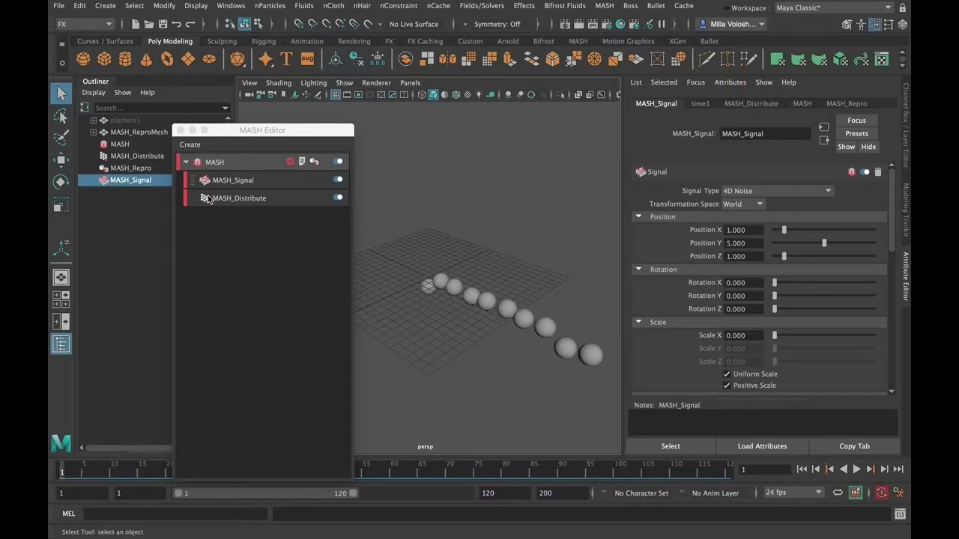
# Step: Switch the MASH_Distribute node to a Spherical distribution with 84 points and play the animation briefly
pyautogui.click(254, 198)
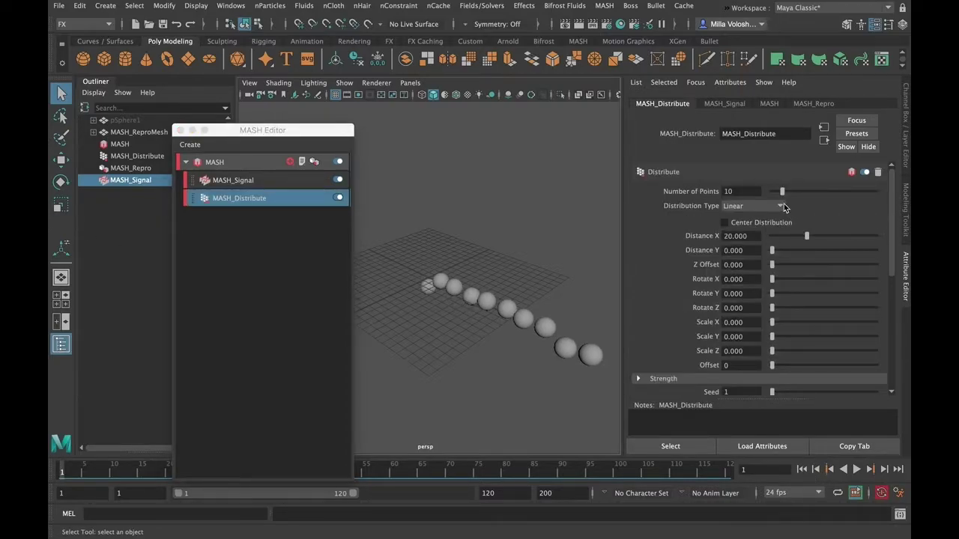
pyautogui.click(779, 207)
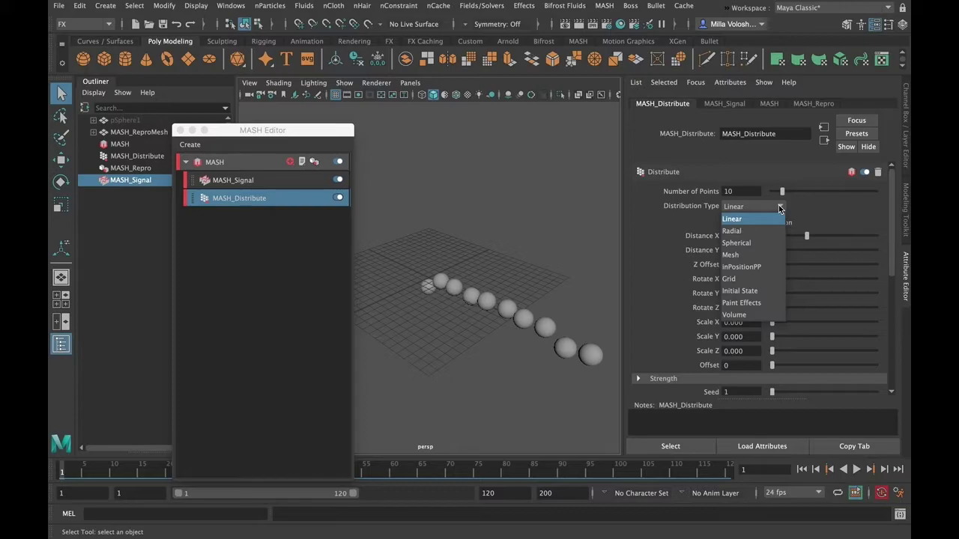
pyautogui.click(756, 244)
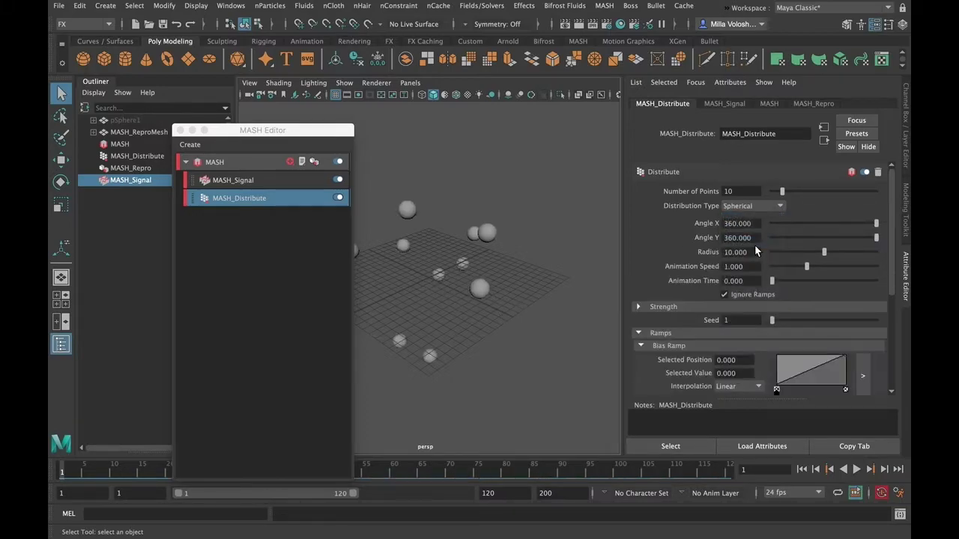
pyautogui.moveTo(315, 140)
pyautogui.mouseDown()
pyautogui.moveTo(264, 132)
pyautogui.moveTo(315, 135)
pyautogui.mouseUp()
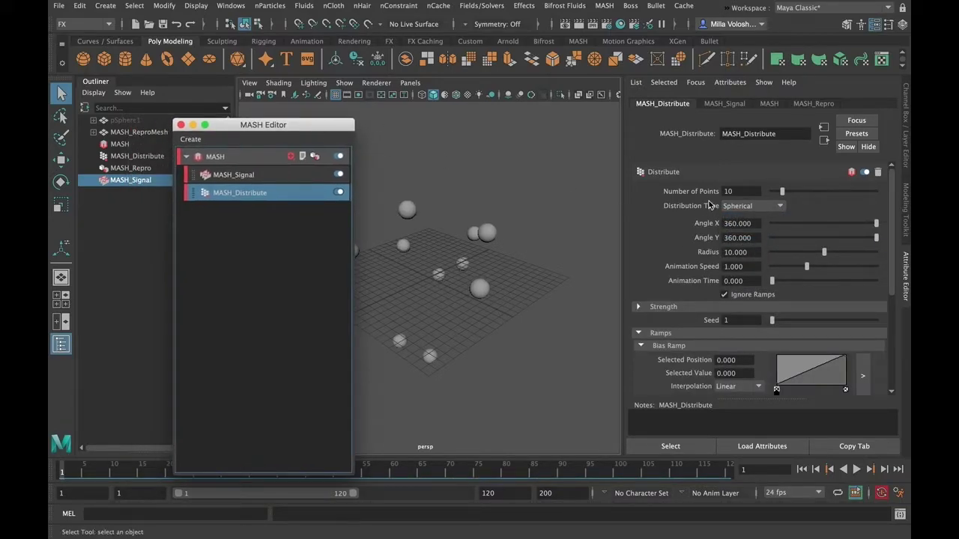
pyautogui.moveTo(815, 190); pyautogui.dragTo(860, 193)
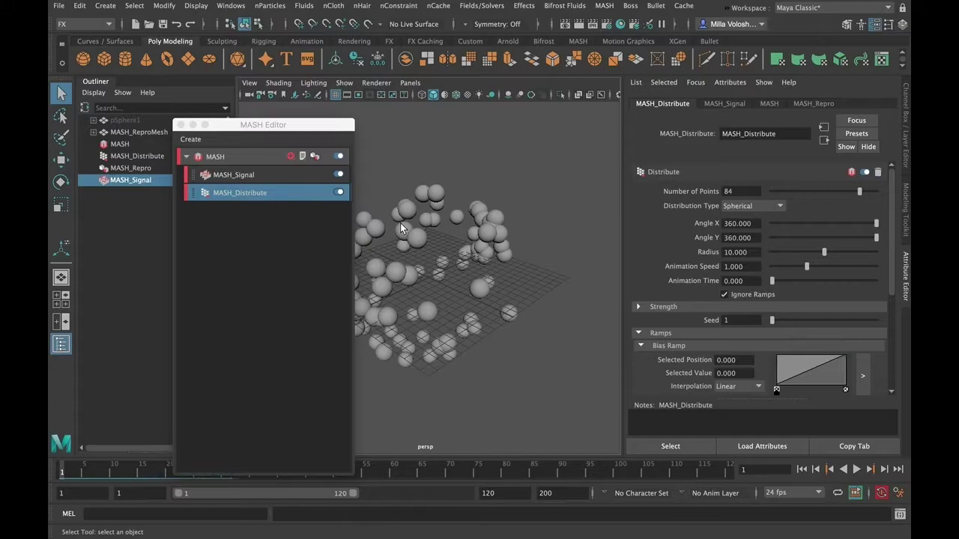
pyautogui.click(857, 469)
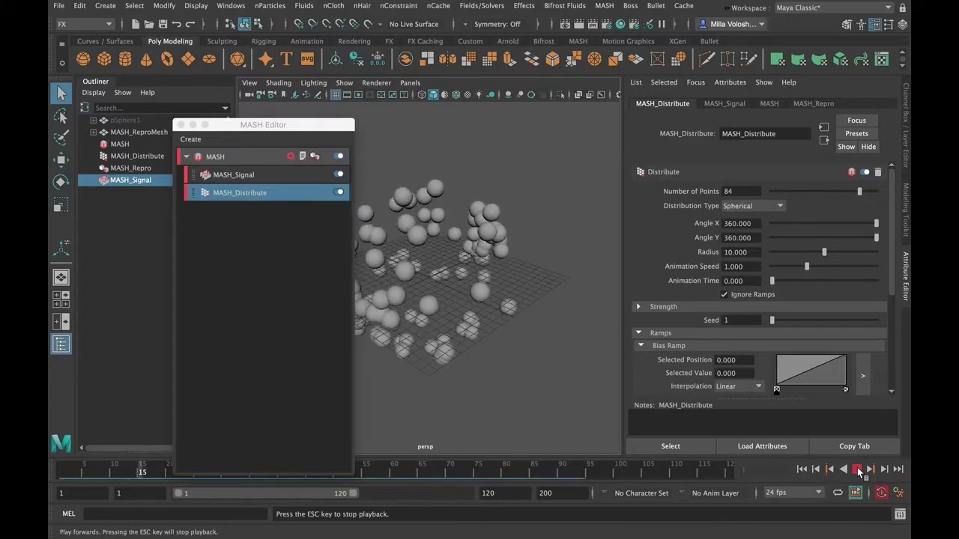
pyautogui.click(858, 469)
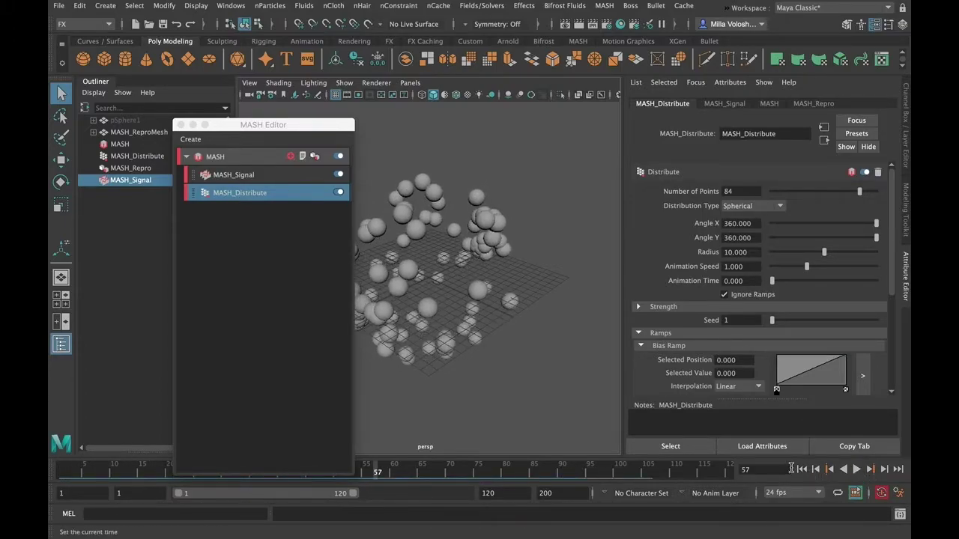
# Step: Set the MASH_Signal node's Position Y to 10, Rotation X to about 82.3 and Rotation Y to about 110.9, previewing the motion
pyautogui.click(288, 178)
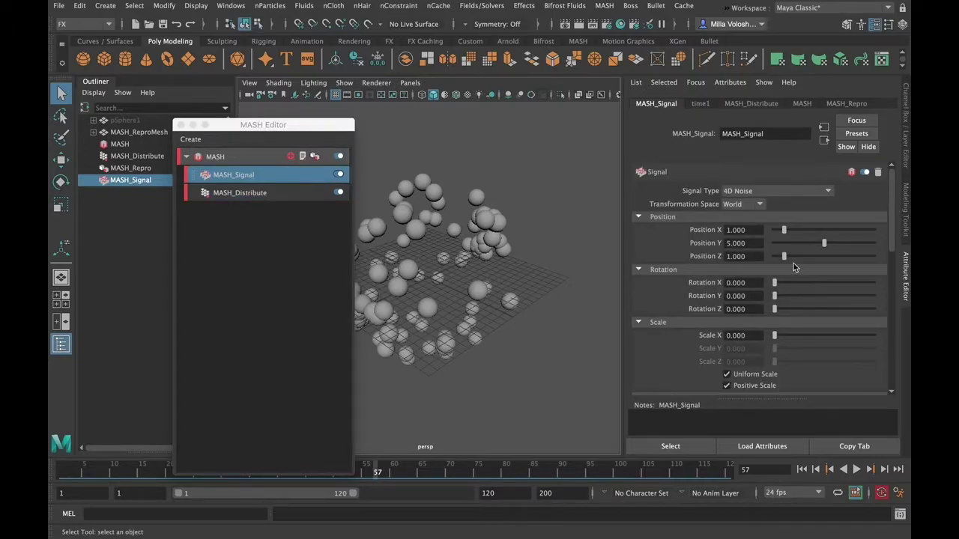
pyautogui.moveTo(841, 242); pyautogui.dragTo(874, 243)
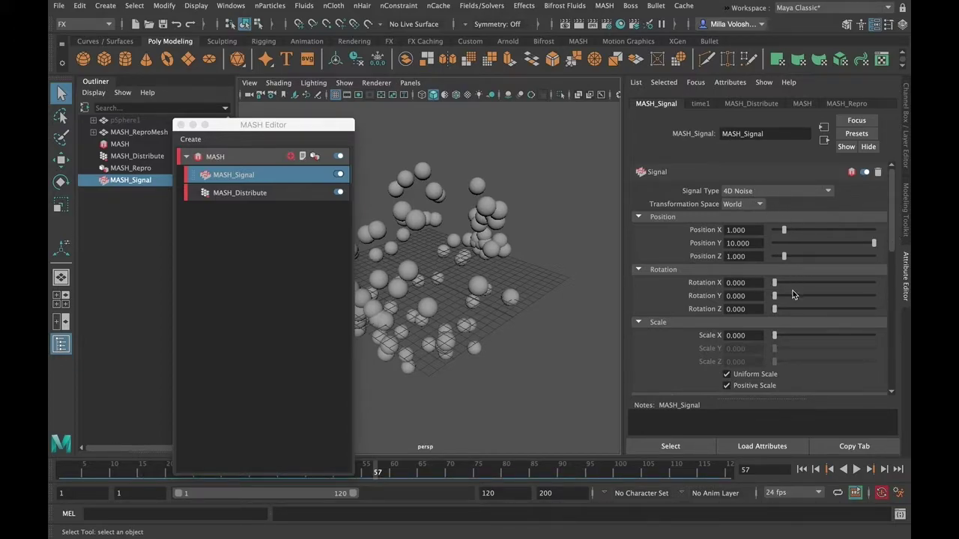
pyautogui.moveTo(794, 296); pyautogui.dragTo(818, 283)
pyautogui.click(856, 469)
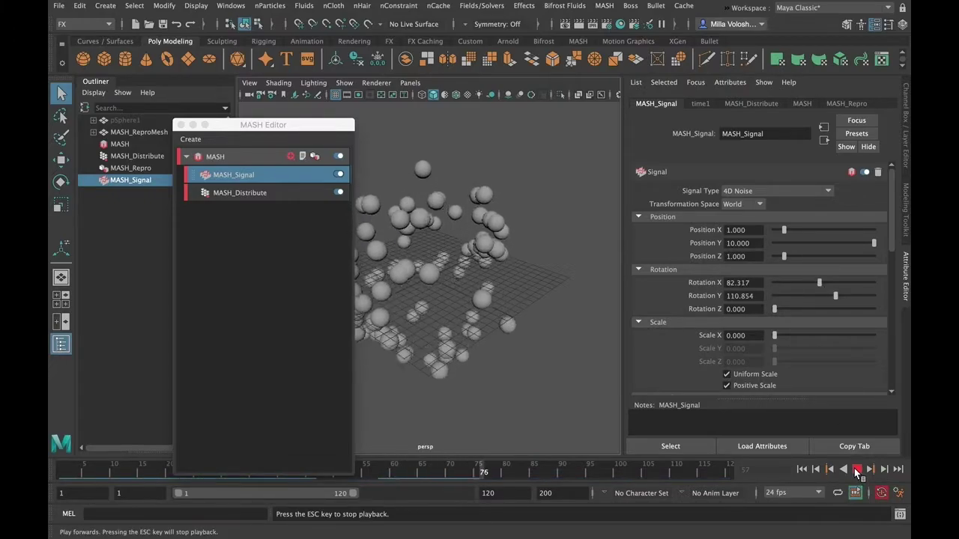
pyautogui.click(802, 469)
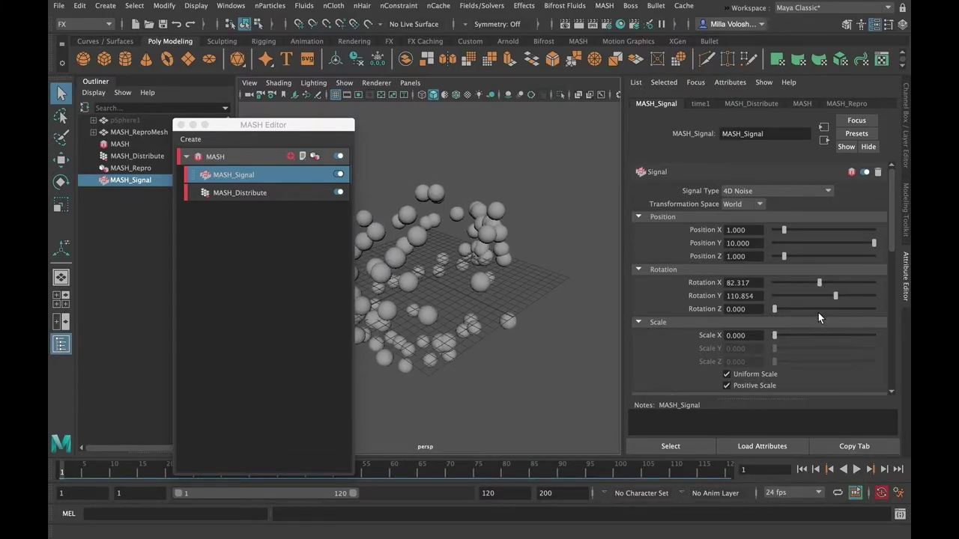
# Step: Lower the Signal node's Rotation X to about 11 and replay the animation from the first frame
pyautogui.moveTo(810, 283); pyautogui.dragTo(780, 282)
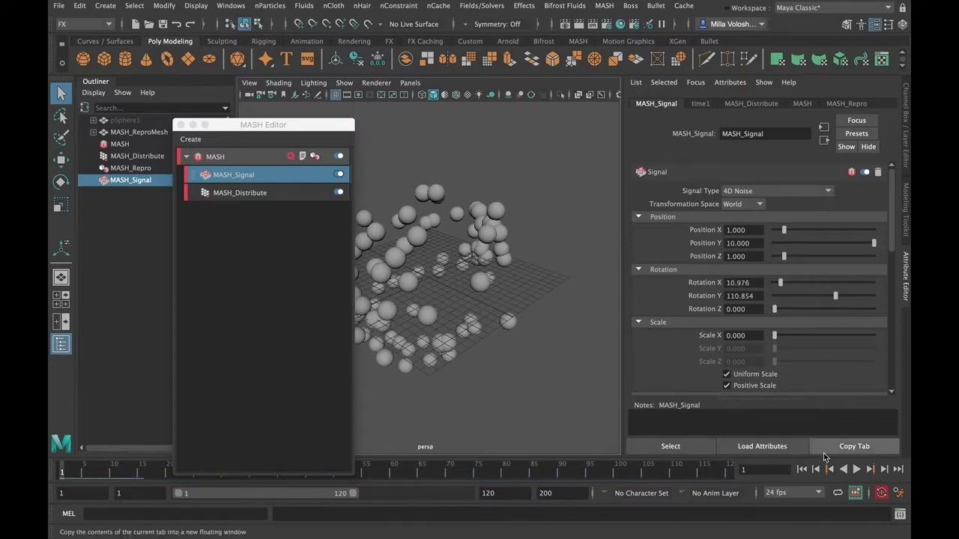
pyautogui.click(856, 469)
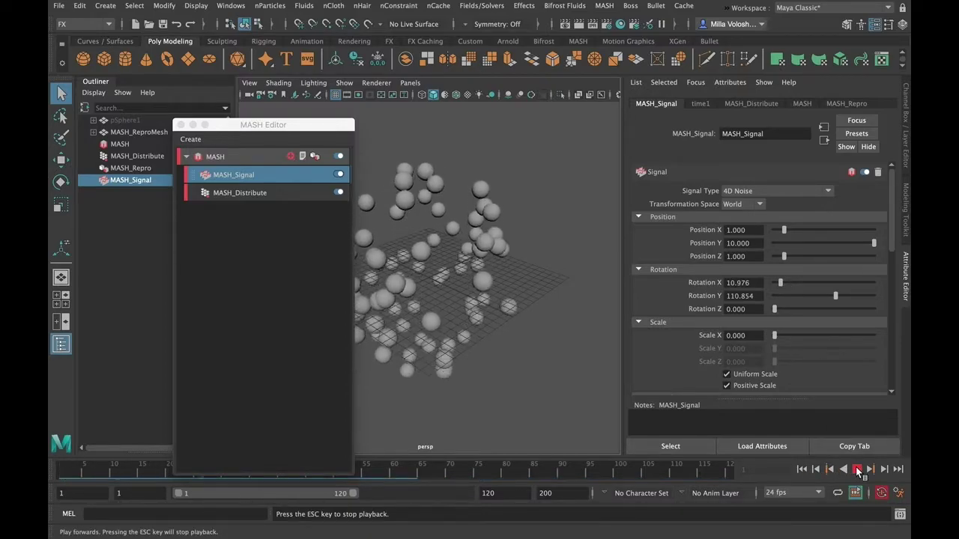
pyautogui.click(856, 469)
pyautogui.click(802, 469)
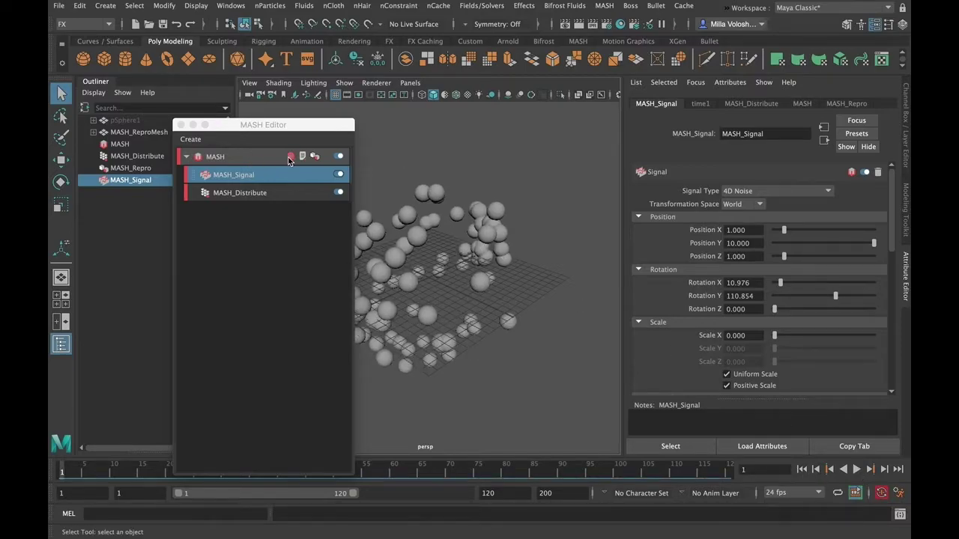
# Step: Add a Flight node to the sphere network and shift the MASH Editor to uncover the viewport
pyautogui.click(290, 157)
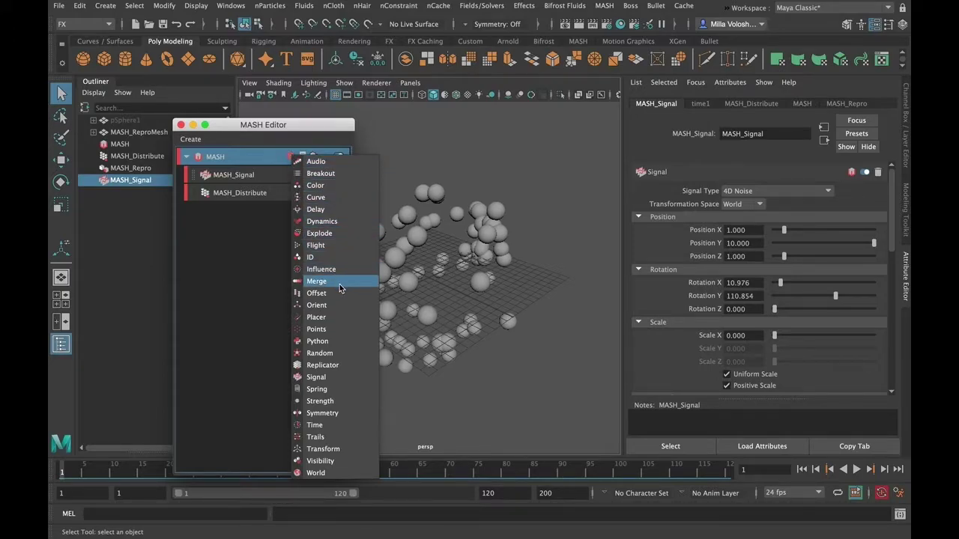
pyautogui.click(329, 246)
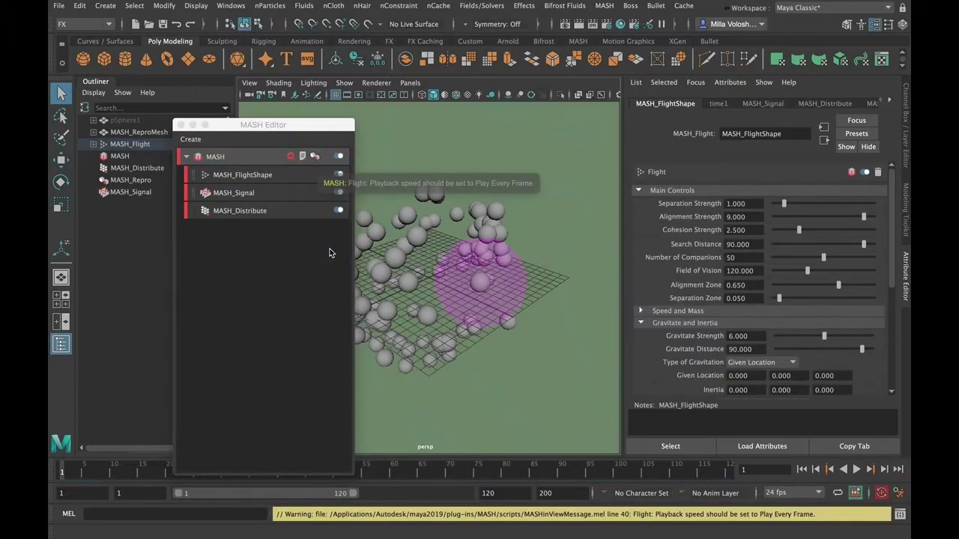
pyautogui.moveTo(312, 120); pyautogui.dragTo(275, 121)
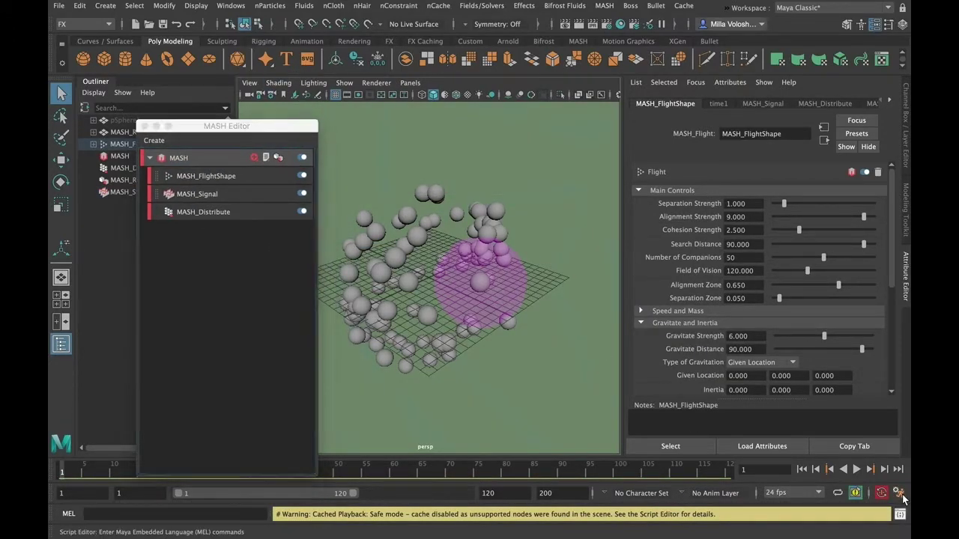
# Step: Set the playback speed to Play every frame in the Time Slider preferences and save
pyautogui.click(899, 493)
pyautogui.click(609, 342)
pyautogui.click(613, 357)
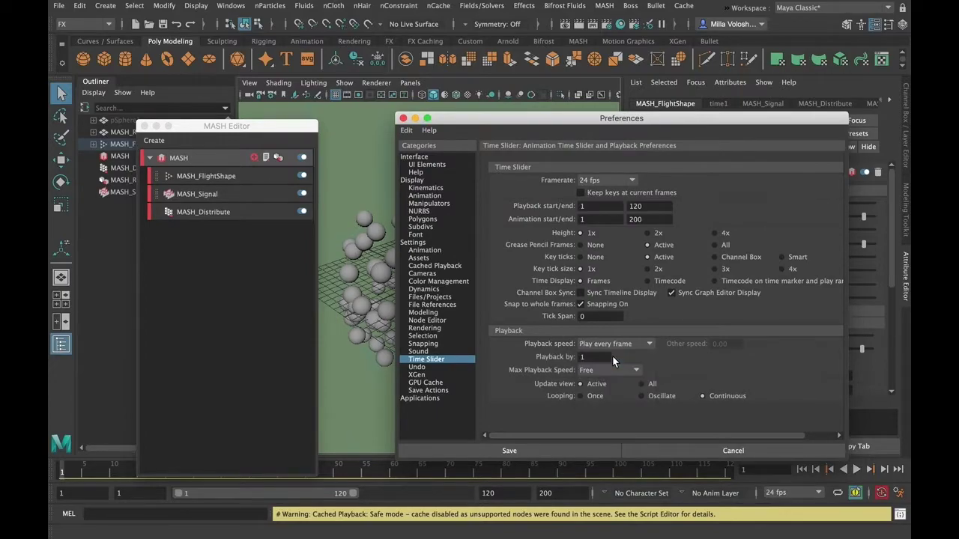
pyautogui.click(537, 446)
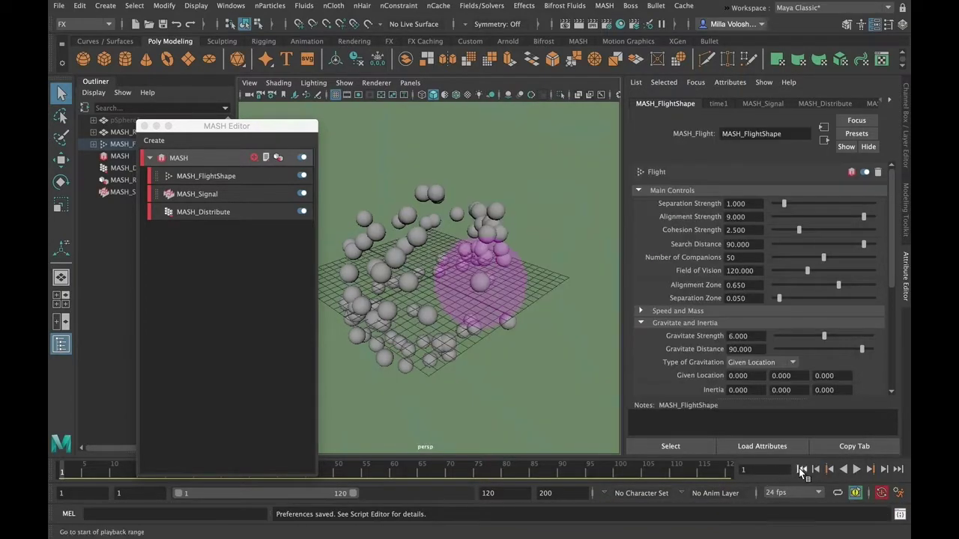
# Step: Play the flight simulation to preview the flocking spheres, and return to the first frame
pyautogui.click(859, 469)
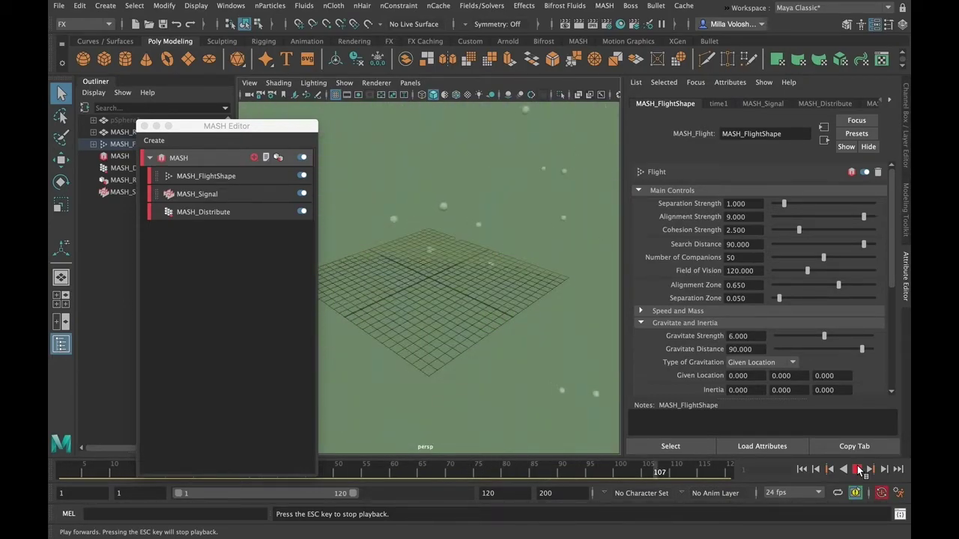
pyautogui.click(860, 470)
pyautogui.click(802, 469)
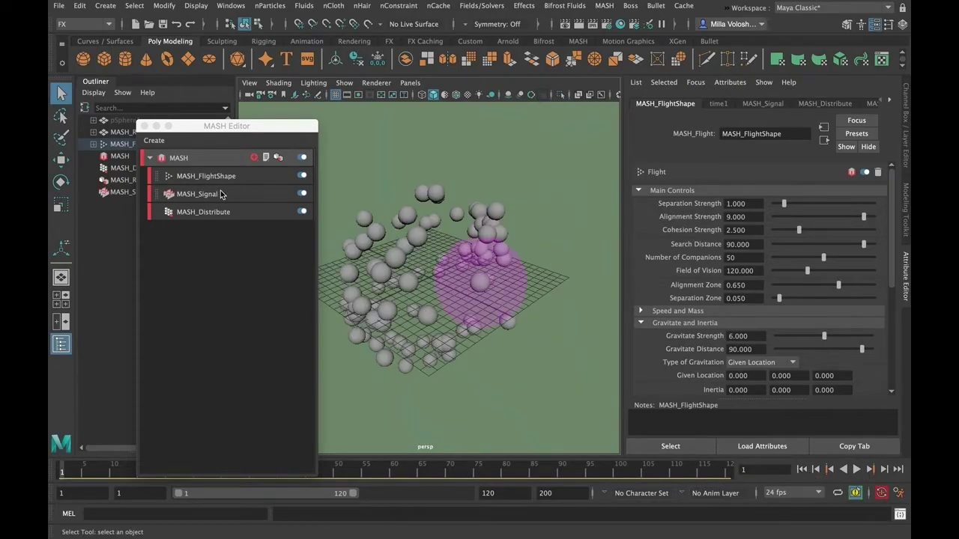
# Step: Disable the MASH_Signal node and replay the flight simulation without its noise
pyautogui.click(302, 194)
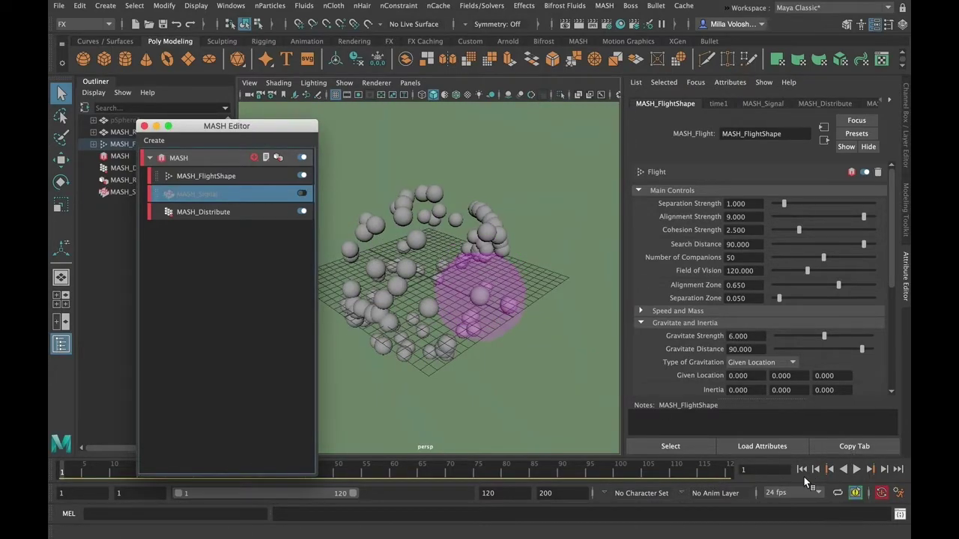
pyautogui.click(863, 470)
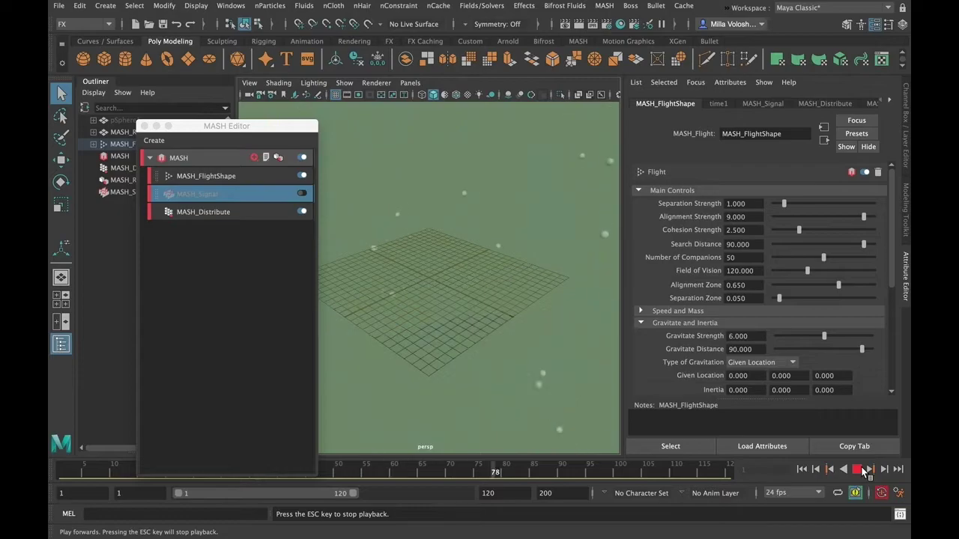
pyautogui.click(859, 470)
pyautogui.click(803, 469)
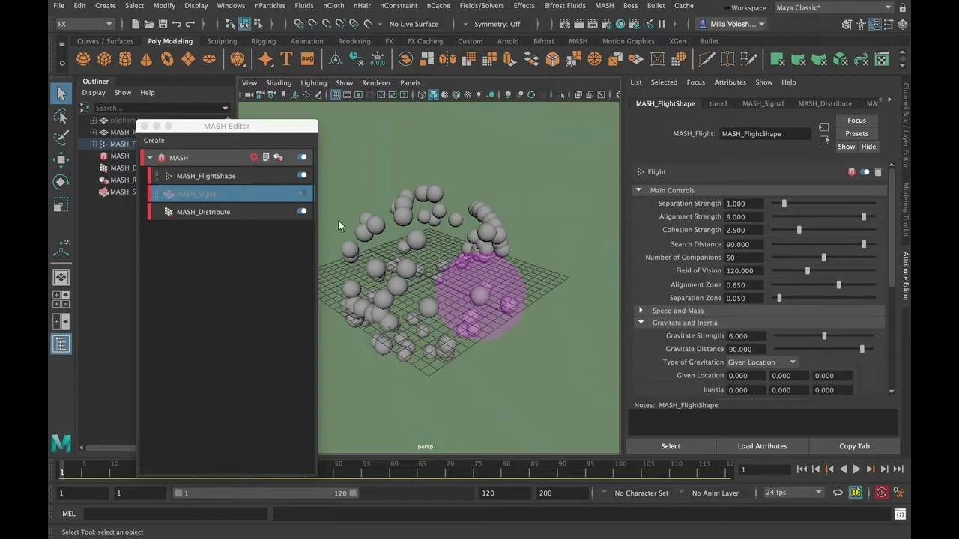
# Step: Reduce the Flight node's Maximum Speed to about 2.76 and play the simulation to check it
pyautogui.click(247, 180)
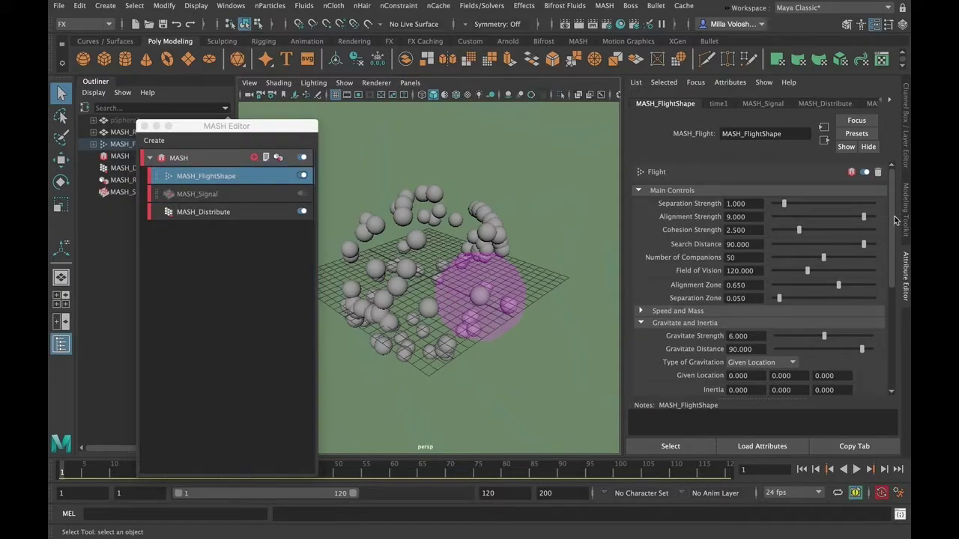
pyautogui.moveTo(898, 210)
pyautogui.mouseDown()
pyautogui.moveTo(896, 259)
pyautogui.moveTo(896, 215)
pyautogui.mouseUp()
pyautogui.click(642, 292)
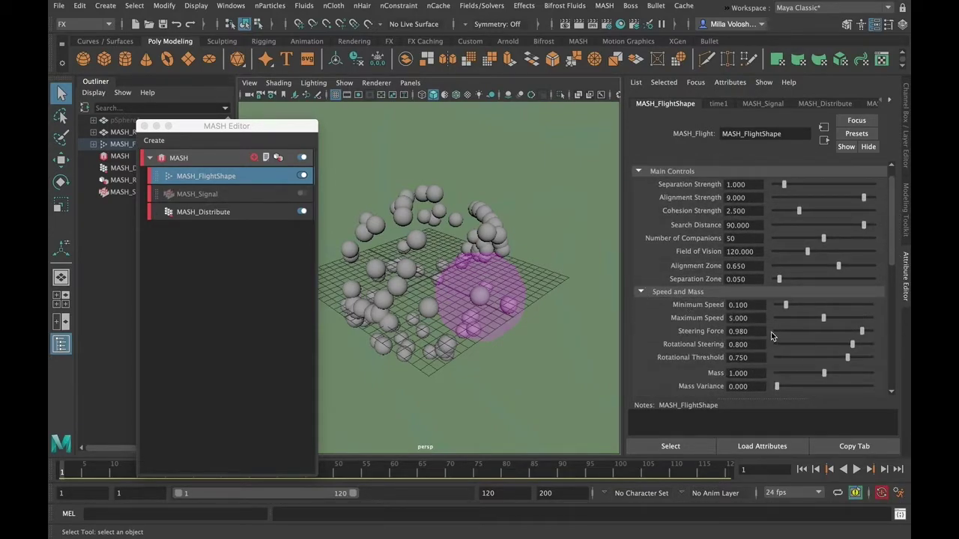
pyautogui.moveTo(815, 318); pyautogui.dragTo(803, 318)
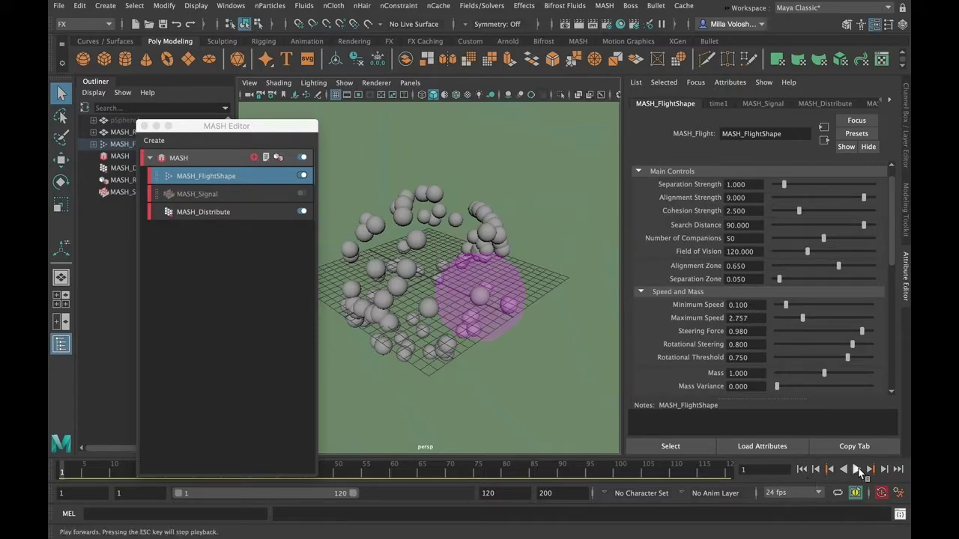
pyautogui.click(858, 469)
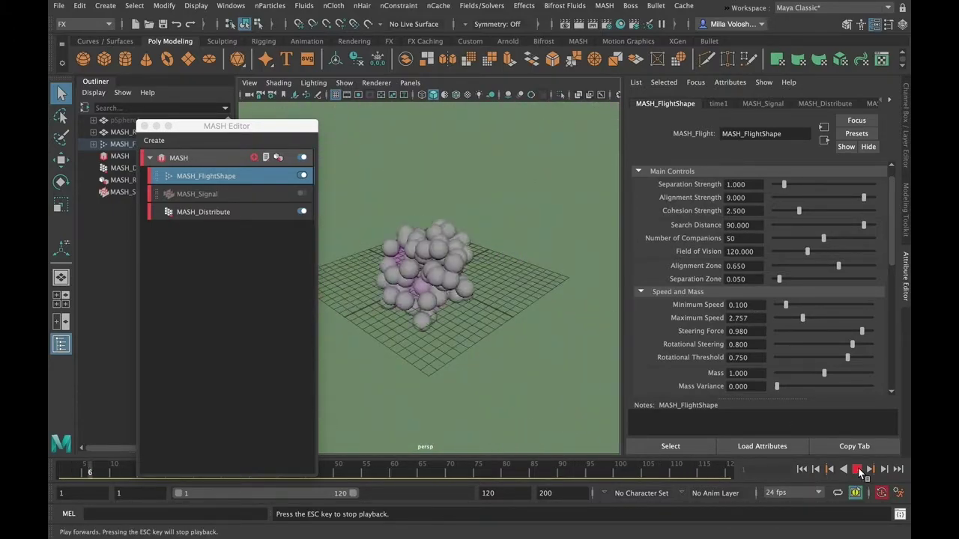
pyautogui.click(859, 470)
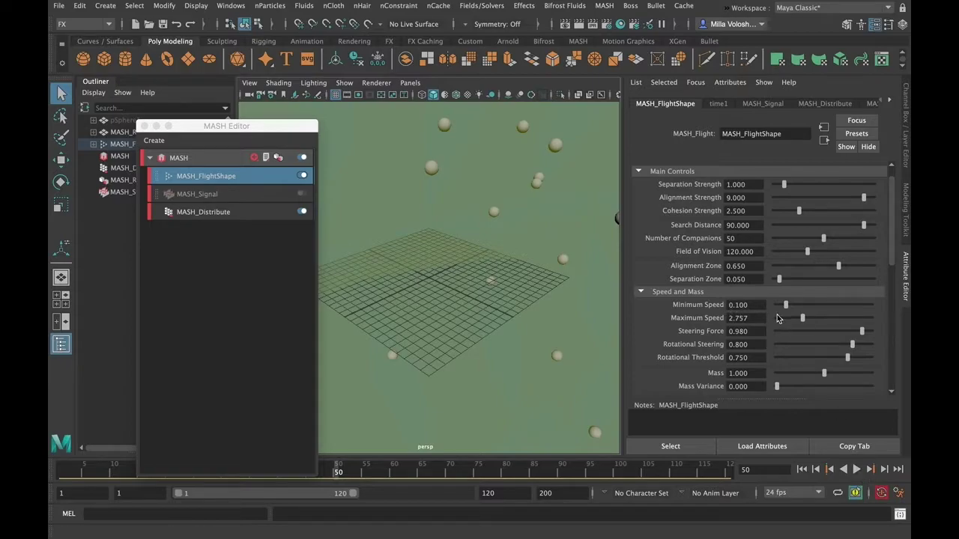
# Step: Lower the Flight node's Steering Force to about 0.93 and replay the simulation from the start
pyautogui.moveTo(848, 331); pyautogui.dragTo(837, 332)
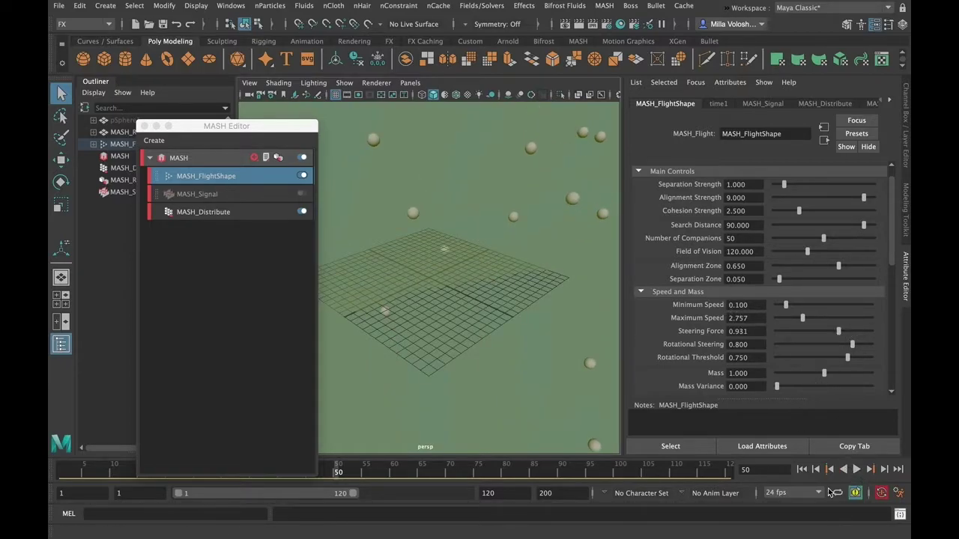
pyautogui.click(803, 470)
pyautogui.click(859, 470)
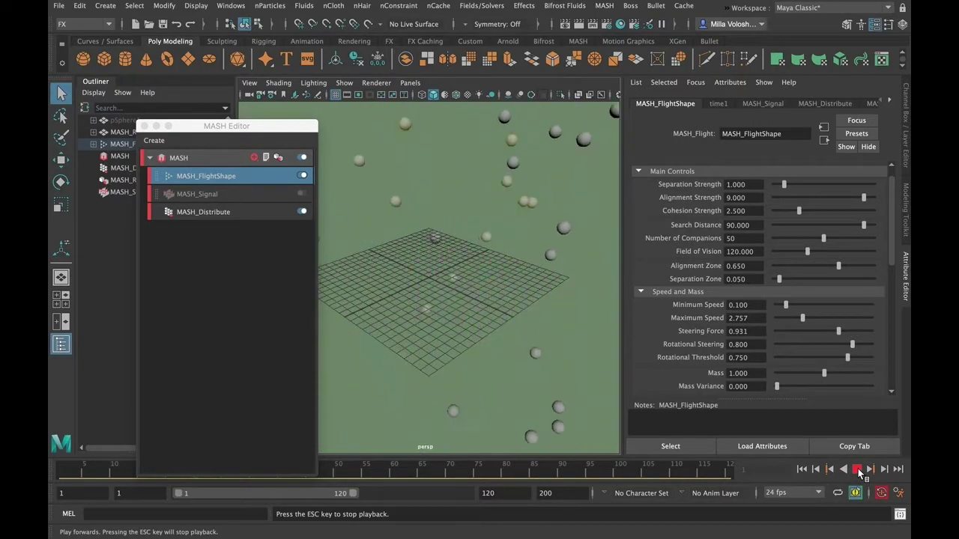
pyautogui.click(858, 470)
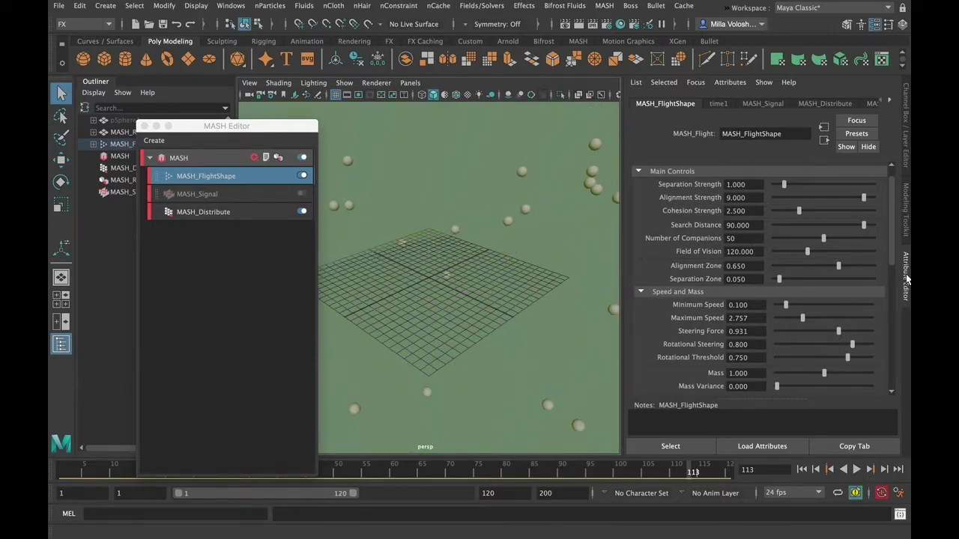
# Step: Lower the Flight node's Separation Strength to about 0.49 and replay the simulation from the start
pyautogui.moveTo(892, 252); pyautogui.dragTo(891, 228)
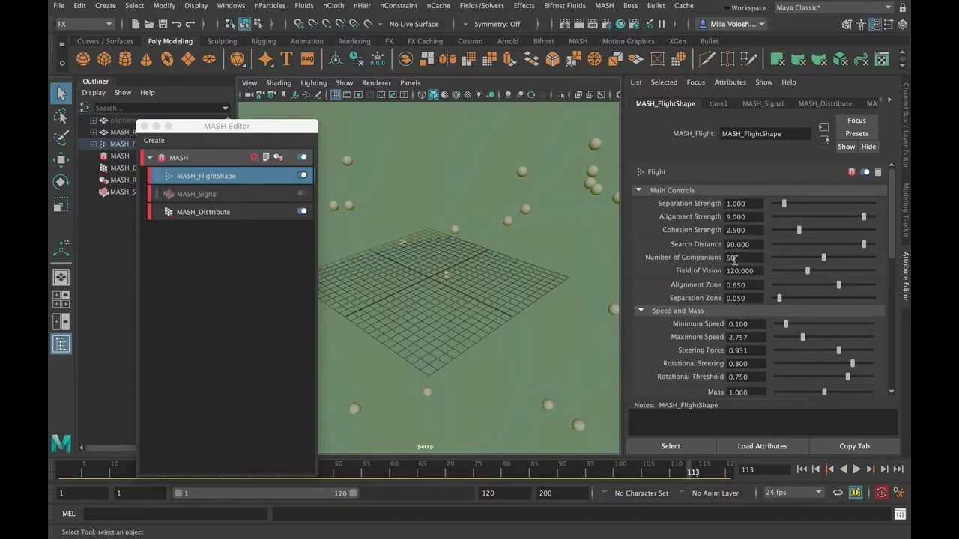
pyautogui.moveTo(783, 205); pyautogui.dragTo(780, 206)
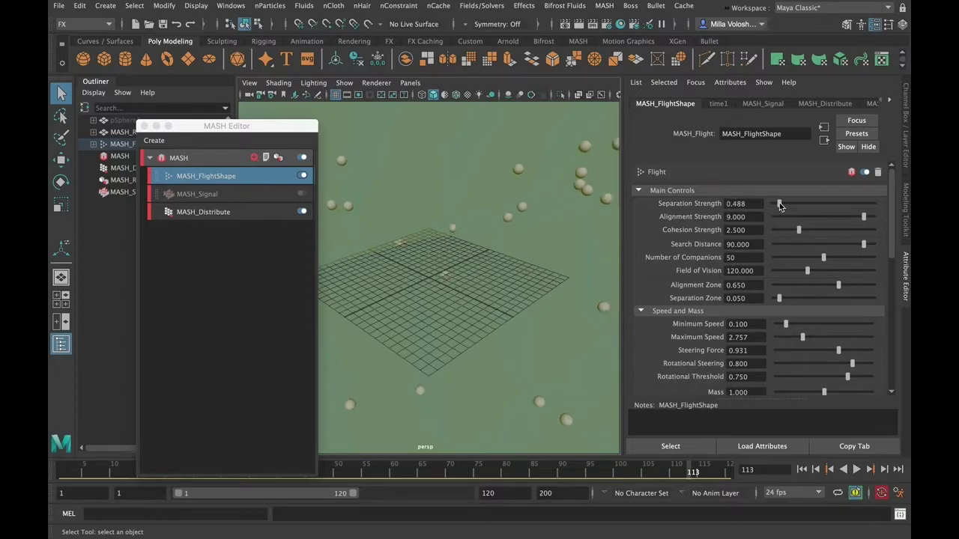
pyautogui.click(800, 469)
pyautogui.click(858, 470)
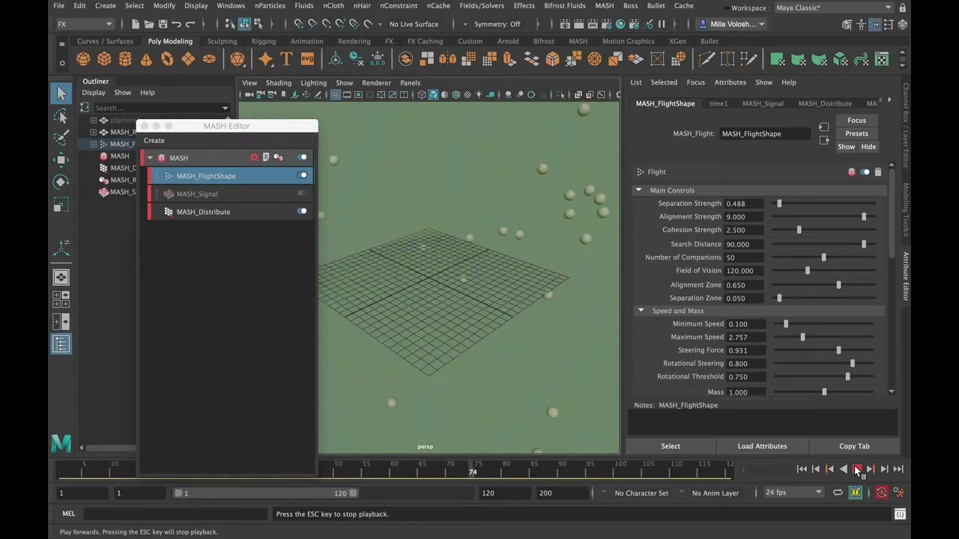
# Step: Stop and rewind the flight simulation, and add a Trails node to the MASH network
pyautogui.click(857, 470)
pyautogui.click(800, 469)
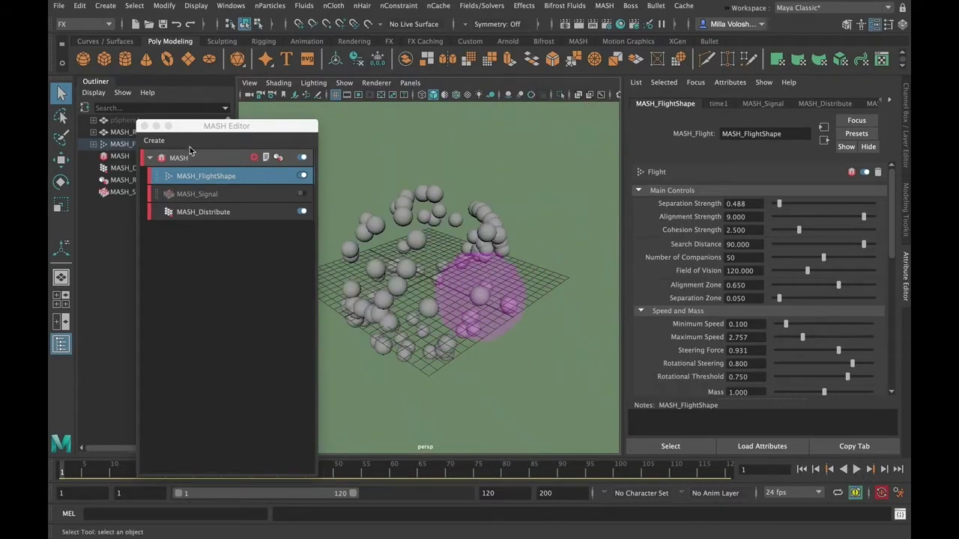
pyautogui.click(255, 159)
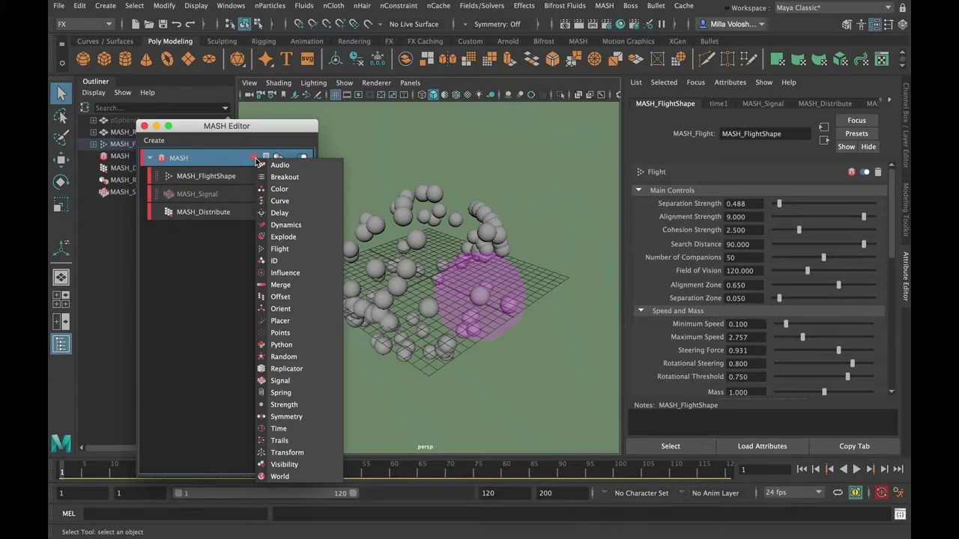
pyautogui.click(283, 441)
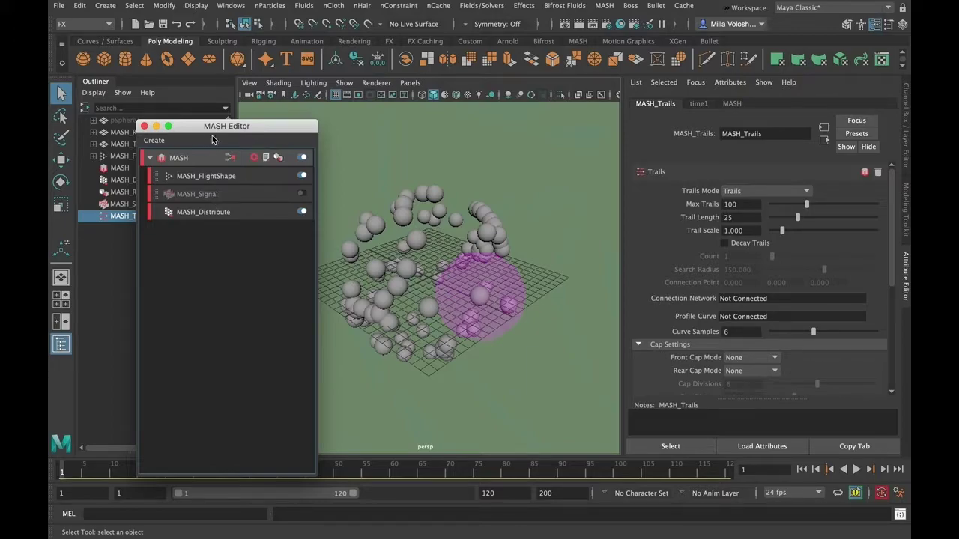
pyautogui.moveTo(205, 132); pyautogui.dragTo(283, 129)
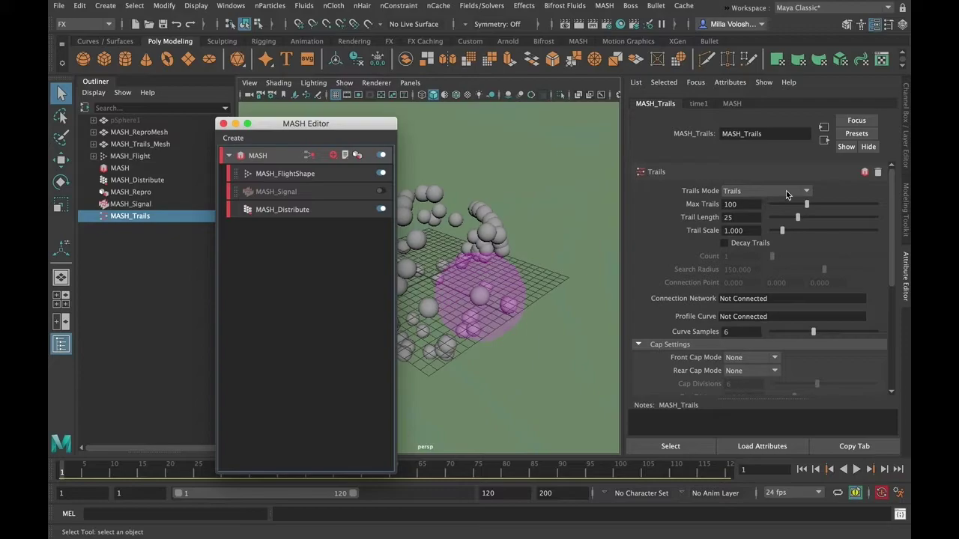
# Step: Set the Trails node's Trail Length to 50 and its Trail Scale to 2
pyautogui.click(741, 217)
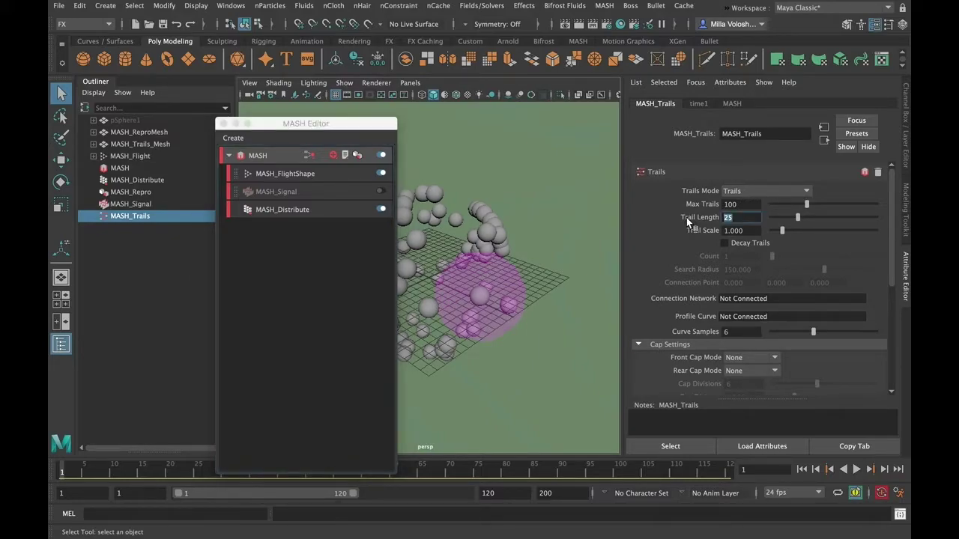
pyautogui.write('50')
pyautogui.press('Return')
pyautogui.press('Tab')
pyautogui.write('2')
pyautogui.press('Return')
pyautogui.moveTo(342, 129); pyautogui.dragTo(282, 131)
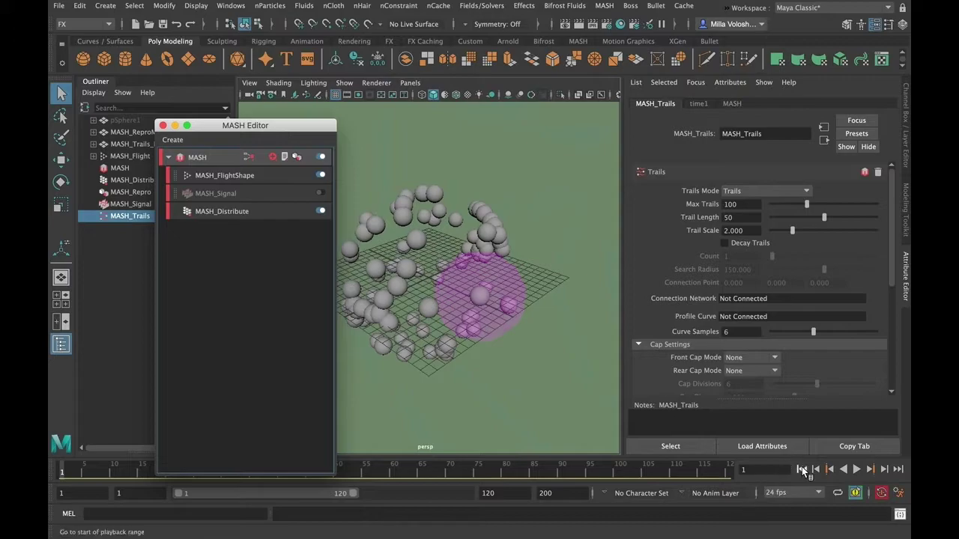
# Step: Play the simulation and replay it from the start to examine the trails behind the flying spheres
pyautogui.click(857, 469)
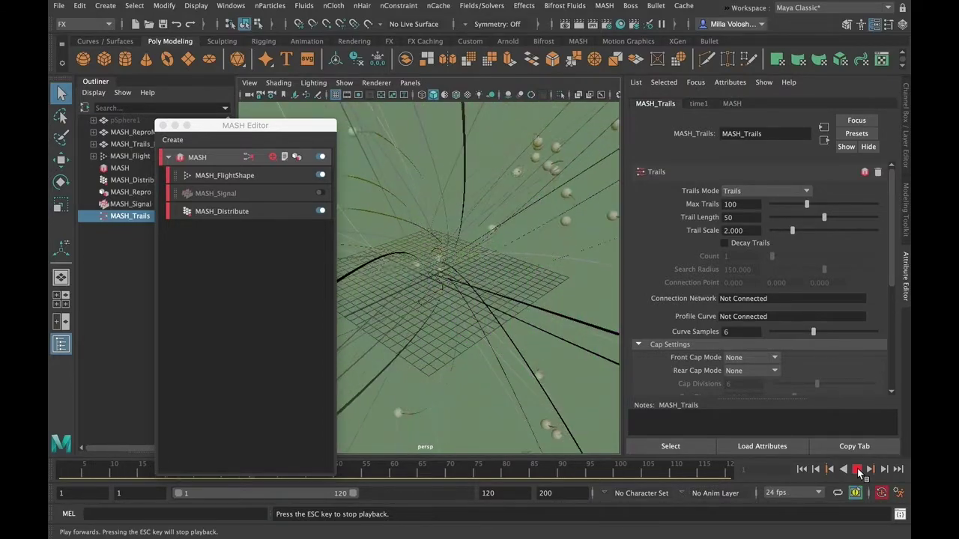
pyautogui.click(857, 470)
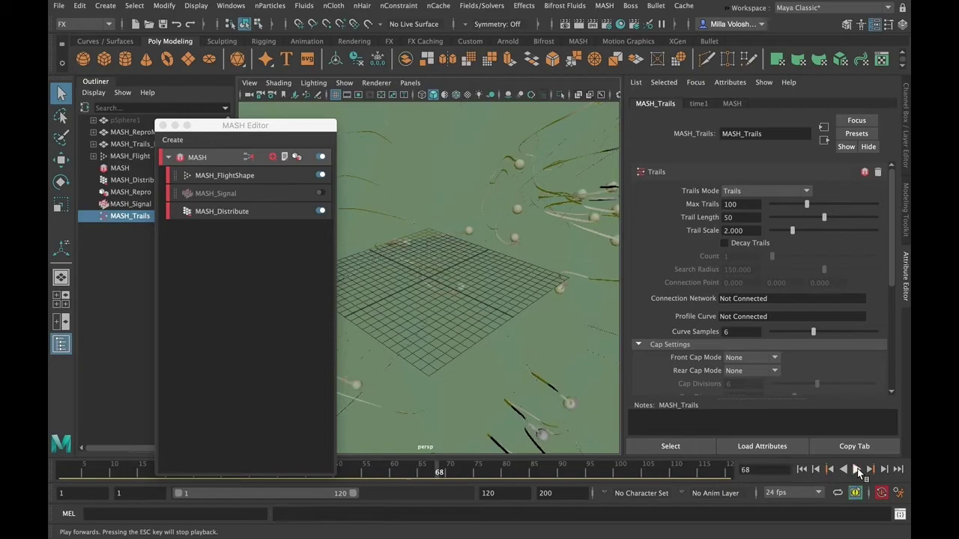
pyautogui.moveTo(892, 228)
pyautogui.mouseDown()
pyautogui.moveTo(895, 277)
pyautogui.moveTo(895, 226)
pyautogui.mouseUp()
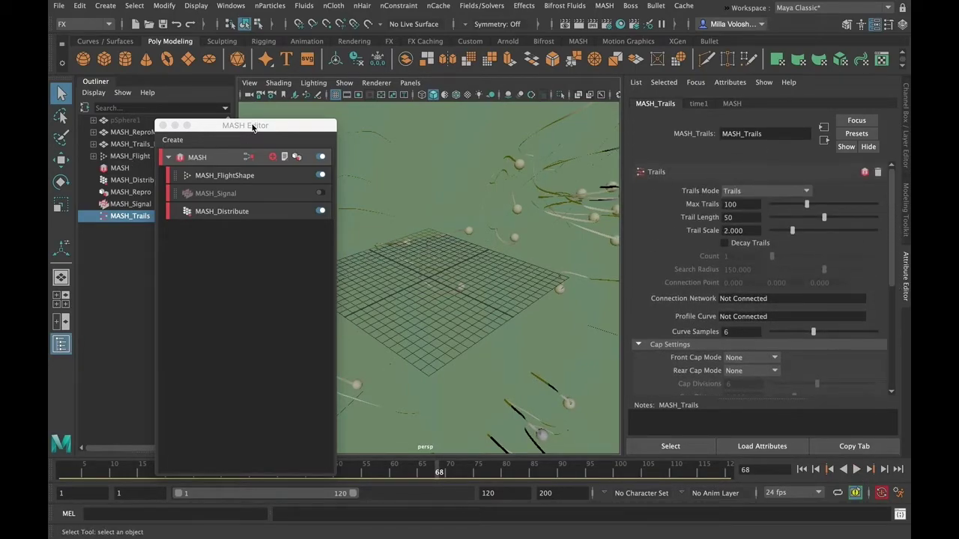
pyautogui.moveTo(252, 128); pyautogui.dragTo(293, 144)
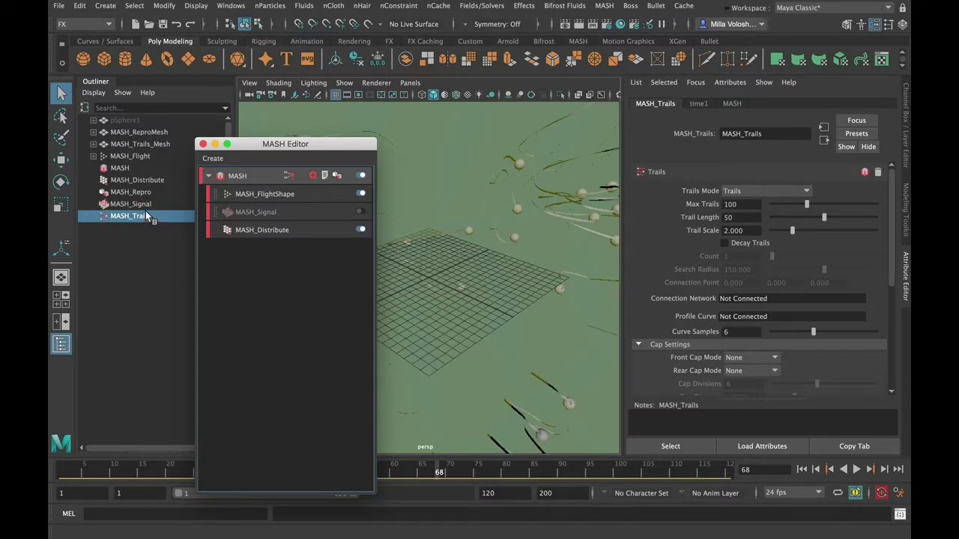
pyautogui.click(803, 469)
pyautogui.click(860, 469)
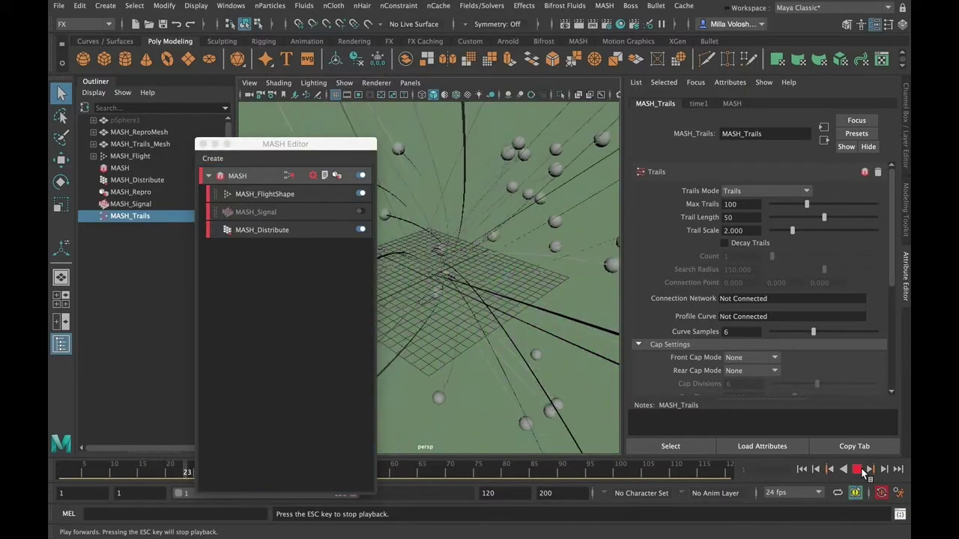
pyautogui.click(863, 470)
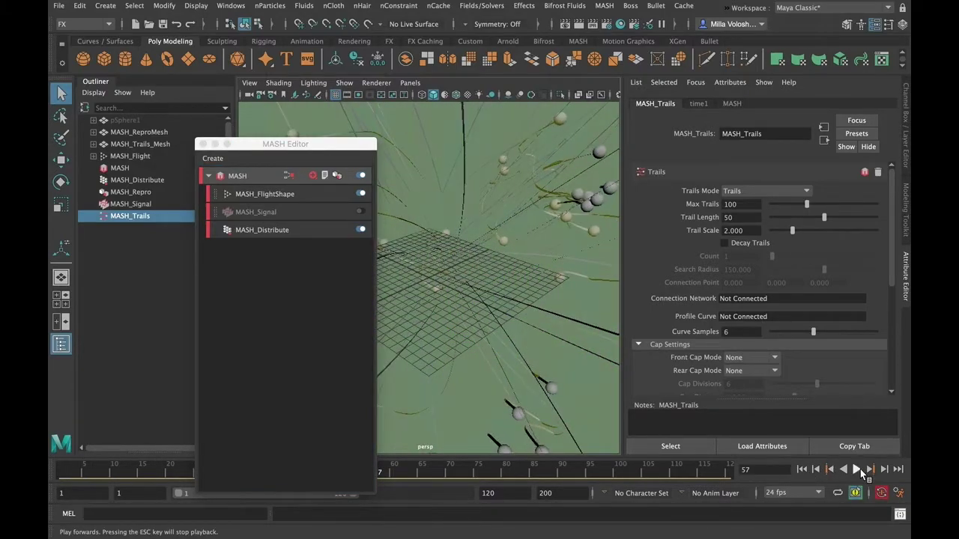
# Step: Disable the MASH_FlightShape node and replay the animation from the start without flocking
pyautogui.click(361, 195)
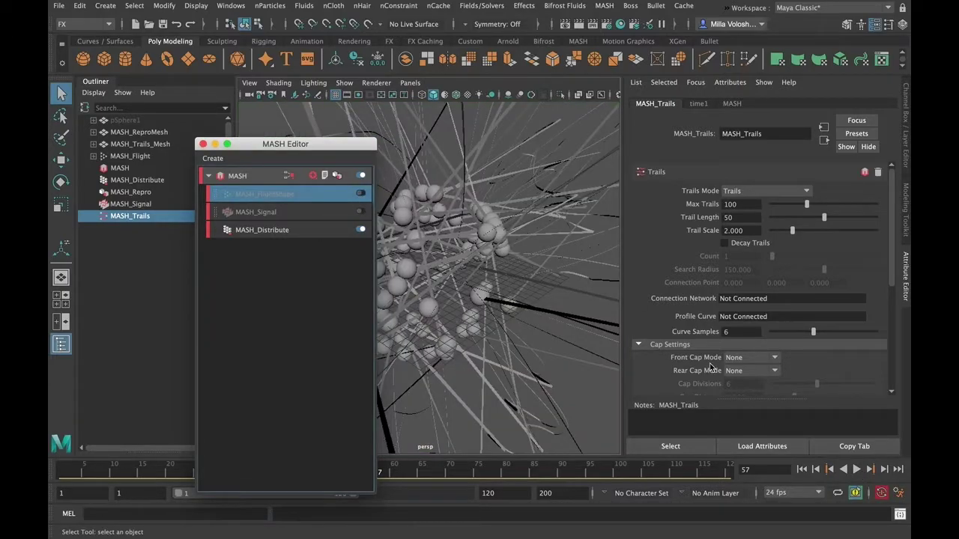
pyautogui.click(801, 469)
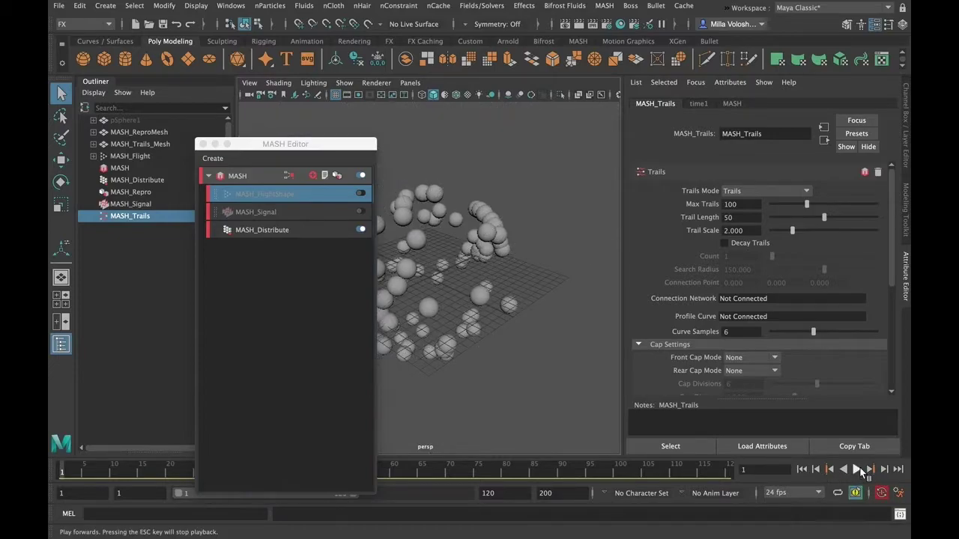
pyautogui.click(857, 469)
pyautogui.click(857, 469)
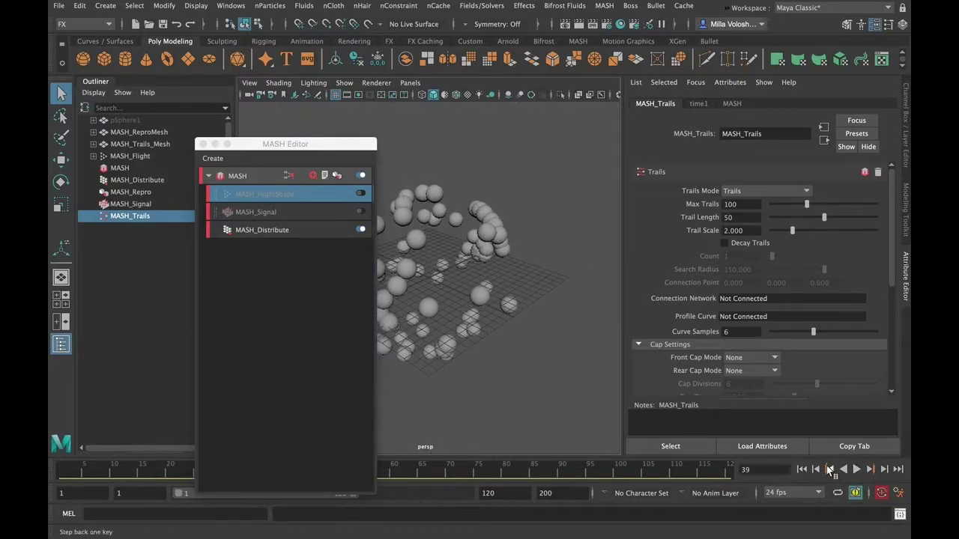
# Step: Add a Dynamics node to the MASH network, play the simulation to check it and rewind to the start
pyautogui.moveTo(309, 144); pyautogui.dragTo(262, 124)
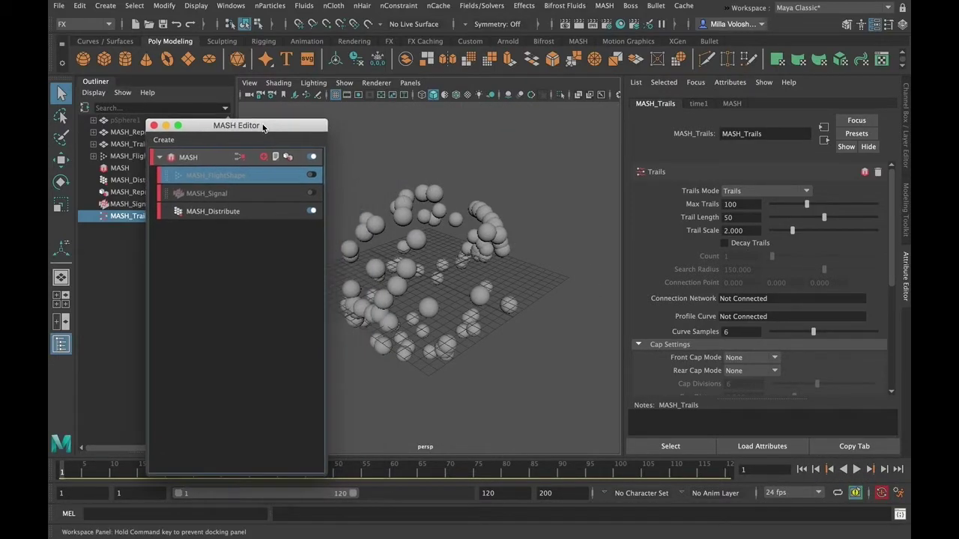
pyautogui.click(267, 159)
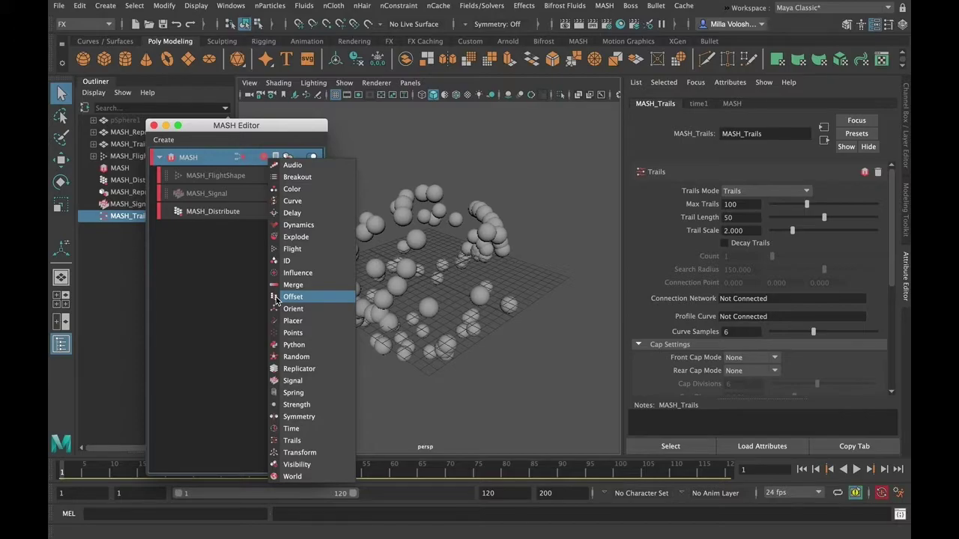
pyautogui.click(299, 225)
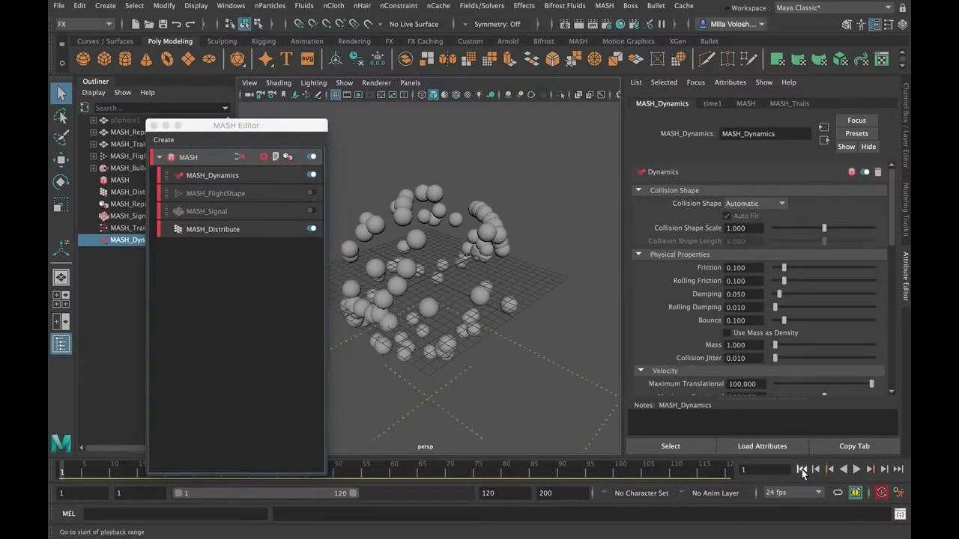
pyautogui.click(858, 470)
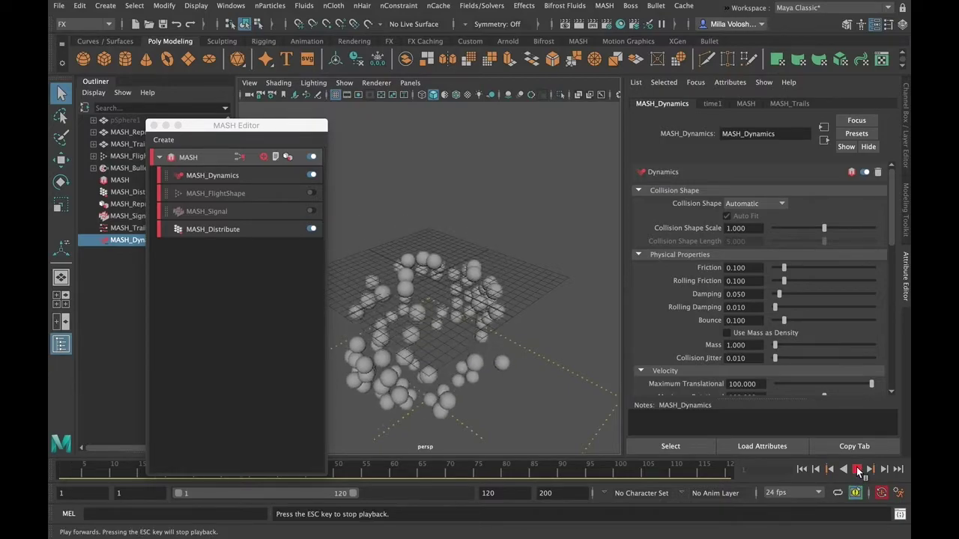
pyautogui.click(857, 470)
pyautogui.click(805, 469)
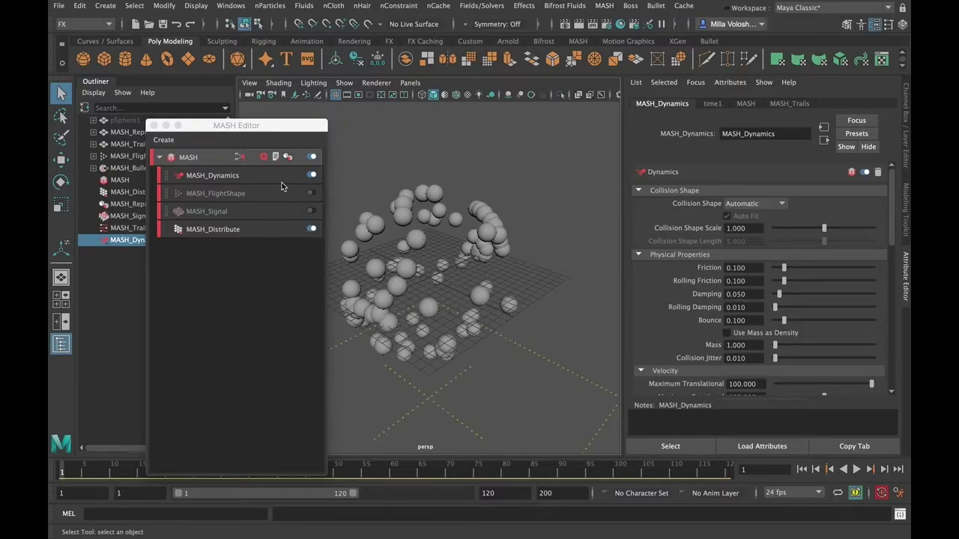
# Step: Disable the MASH_Dynamics node, re-enable MASH_FlightShape and play the simulation
pyautogui.click(311, 176)
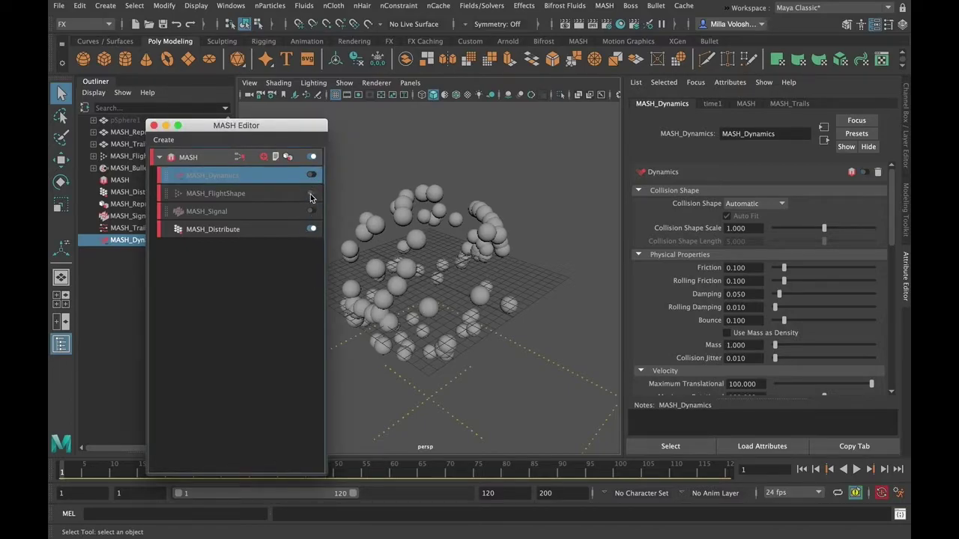
pyautogui.click(264, 158)
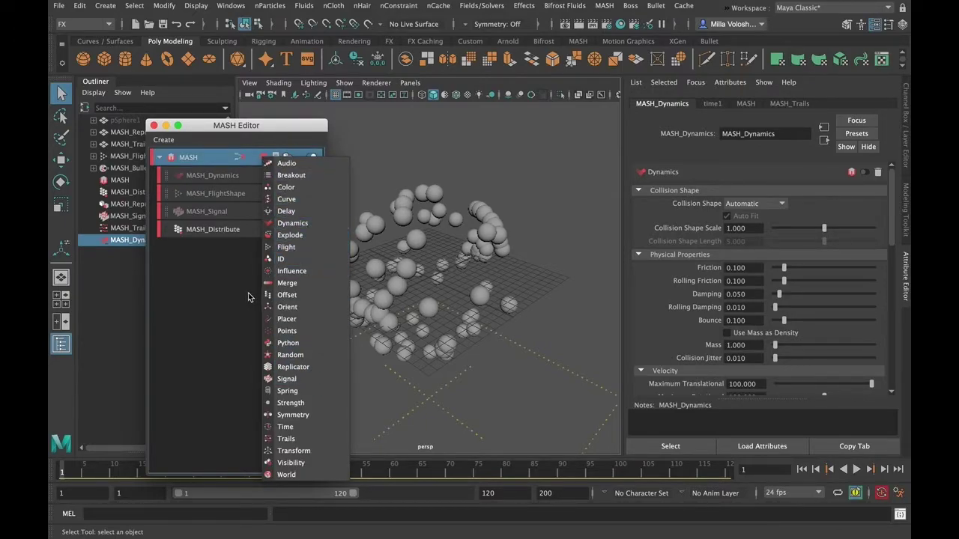
pyautogui.click(198, 263)
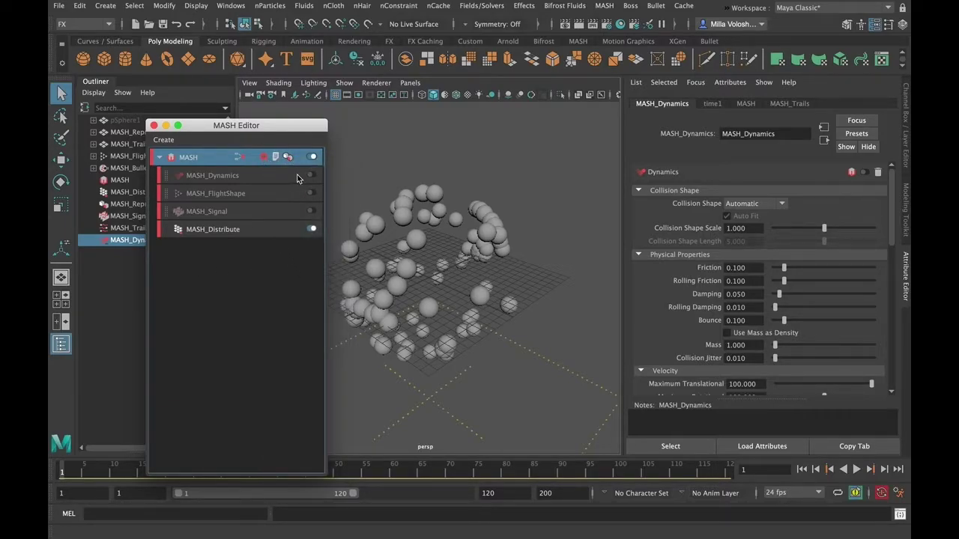
pyautogui.click(312, 194)
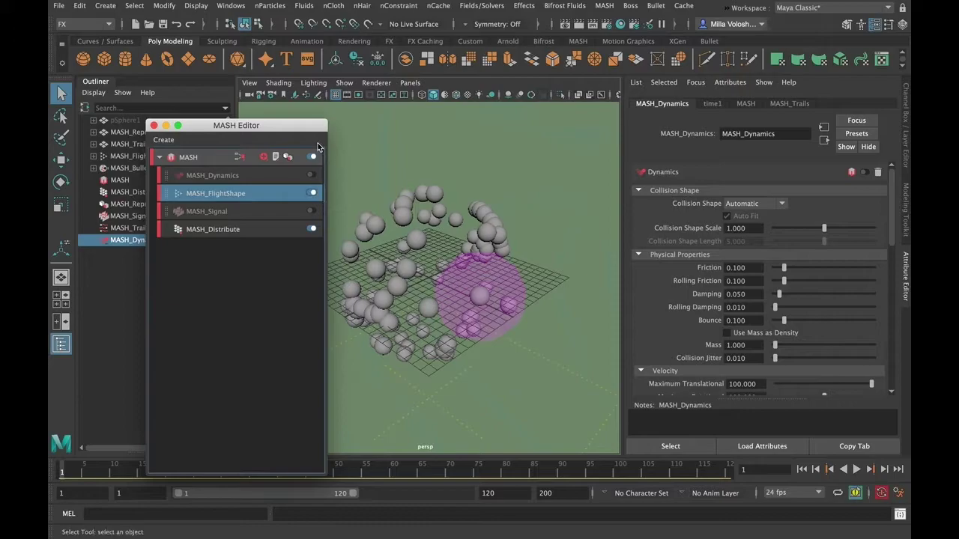
pyautogui.moveTo(264, 135); pyautogui.dragTo(316, 139)
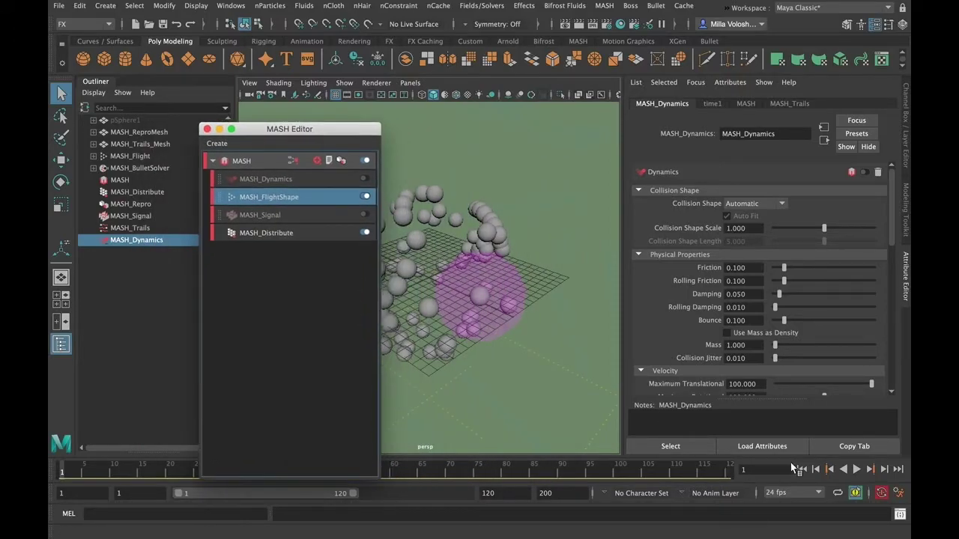
pyautogui.click(856, 469)
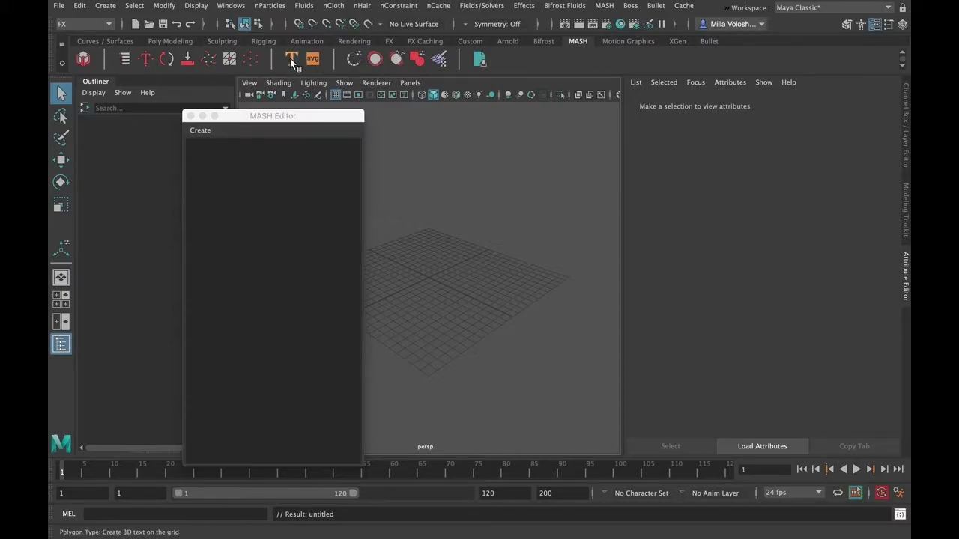
# Step: Create a 3D type object in the empty scene with the text "Making Text" on two lines
pyautogui.click(106, 5)
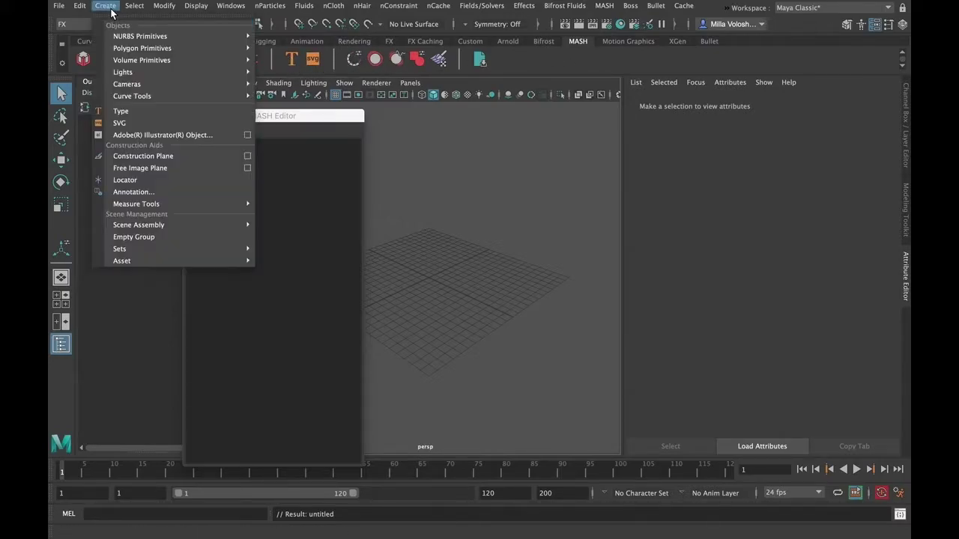
pyautogui.click(593, 54)
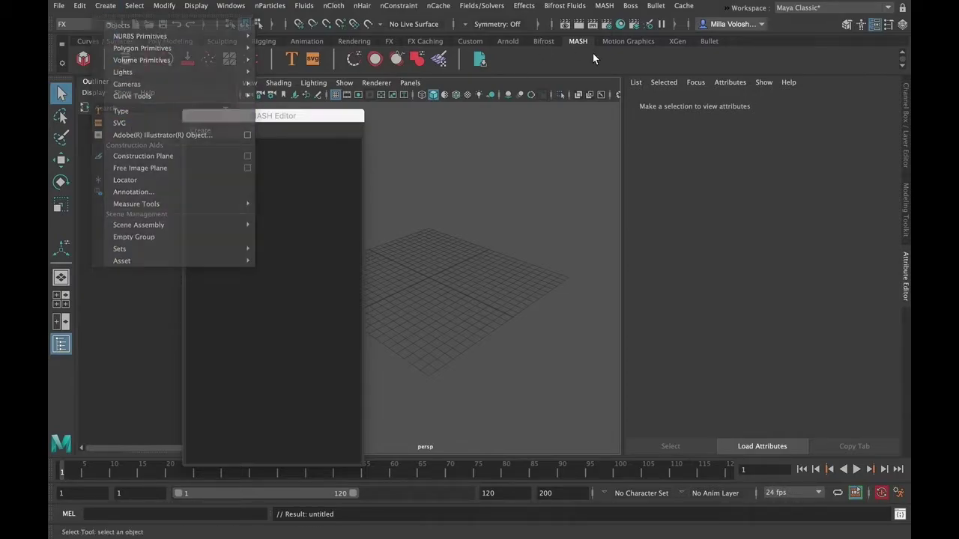
pyautogui.click(293, 60)
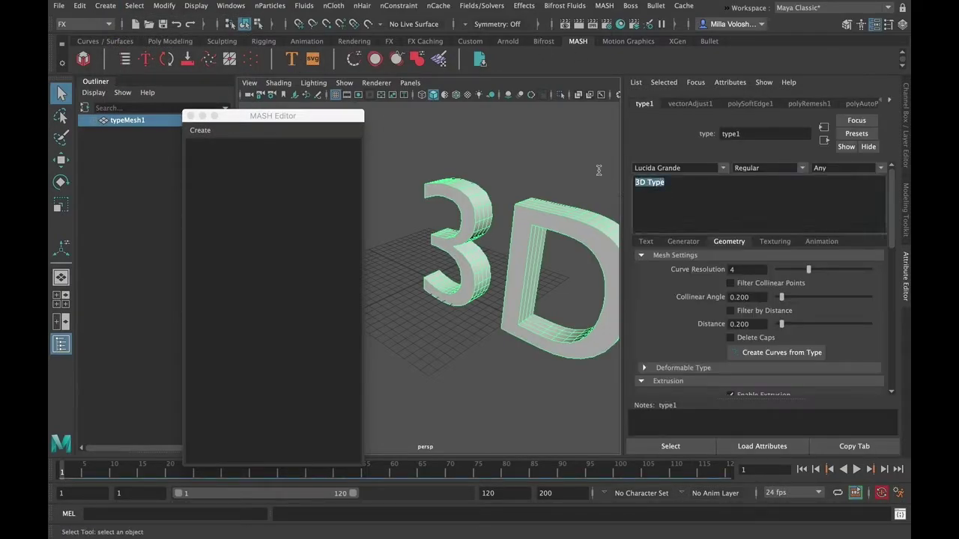
pyautogui.write('Making ')
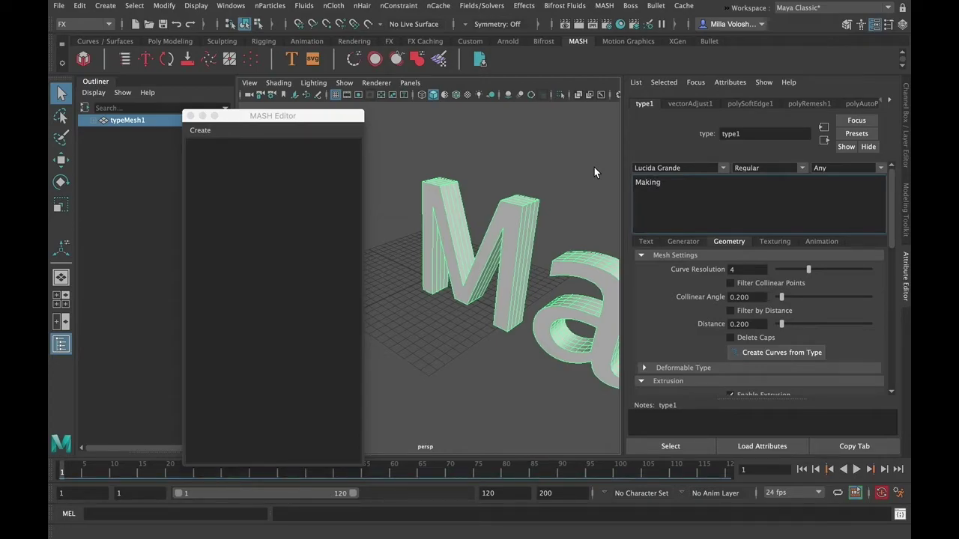
pyautogui.write('Text')
pyautogui.keyDown('alt'); pyautogui.moveTo(563, 149); pyautogui.dragTo(494, 215); pyautogui.keyUp('alt')
pyautogui.scroll(-5, 504, 272)
pyautogui.keyDown('alt'); pyautogui.moveTo(504, 269); pyautogui.dragTo(500, 266); pyautogui.keyUp('alt')
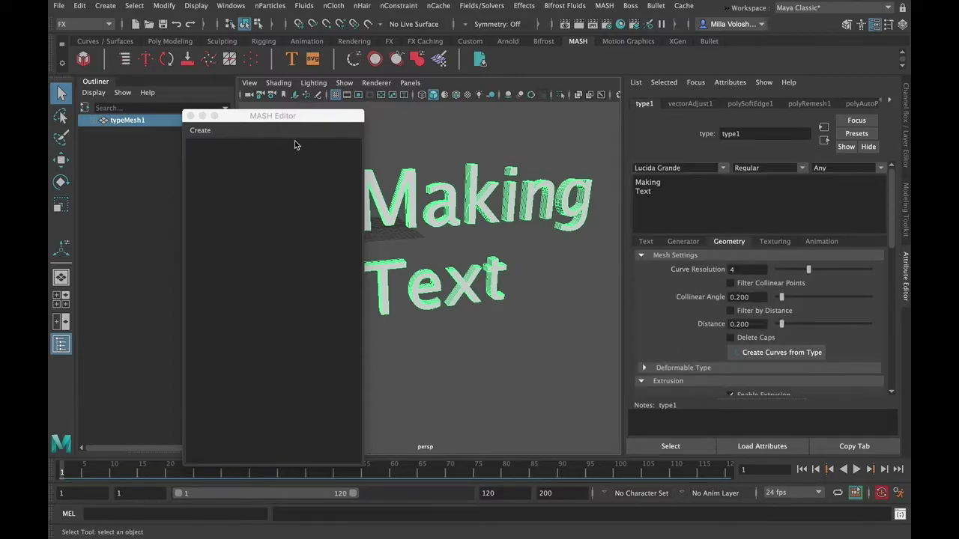
# Step: Add MASH Shell Dynamics to the "Making Text" type mesh
pyautogui.moveTo(278, 117); pyautogui.dragTo(259, 126)
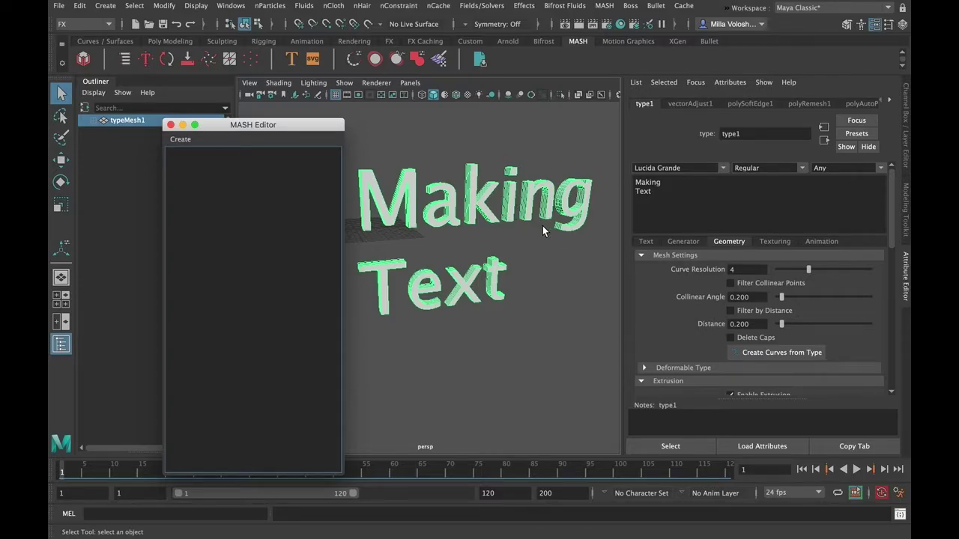
pyautogui.click(604, 6)
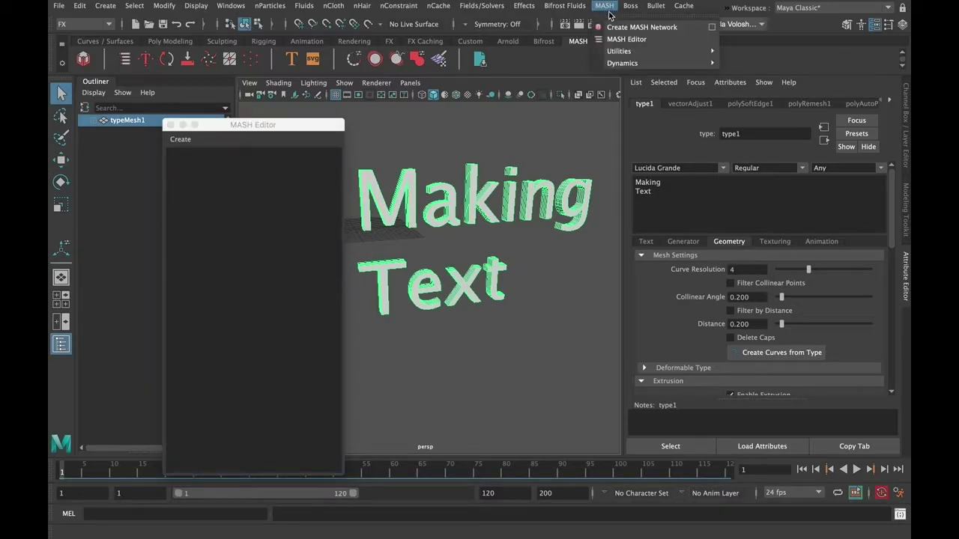
pyautogui.moveTo(625, 63)
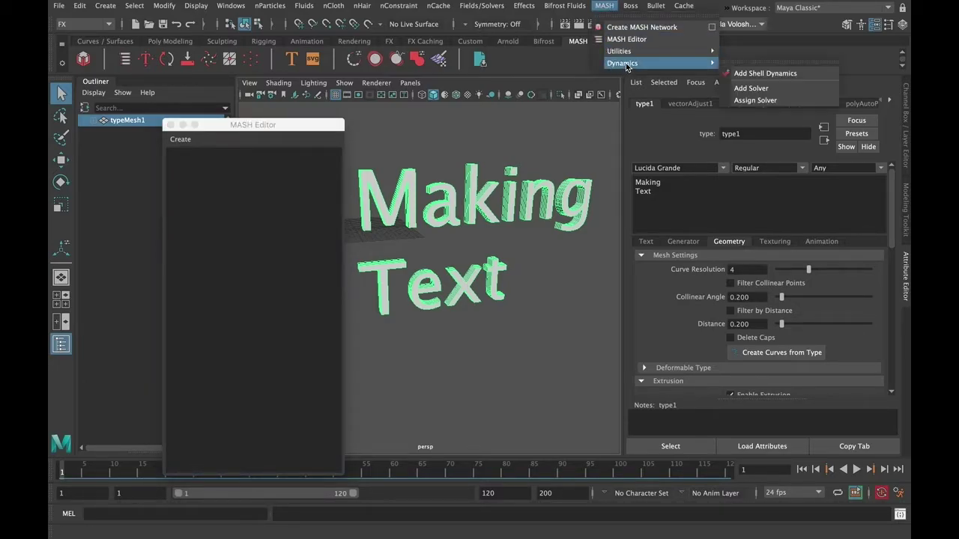
pyautogui.click(760, 73)
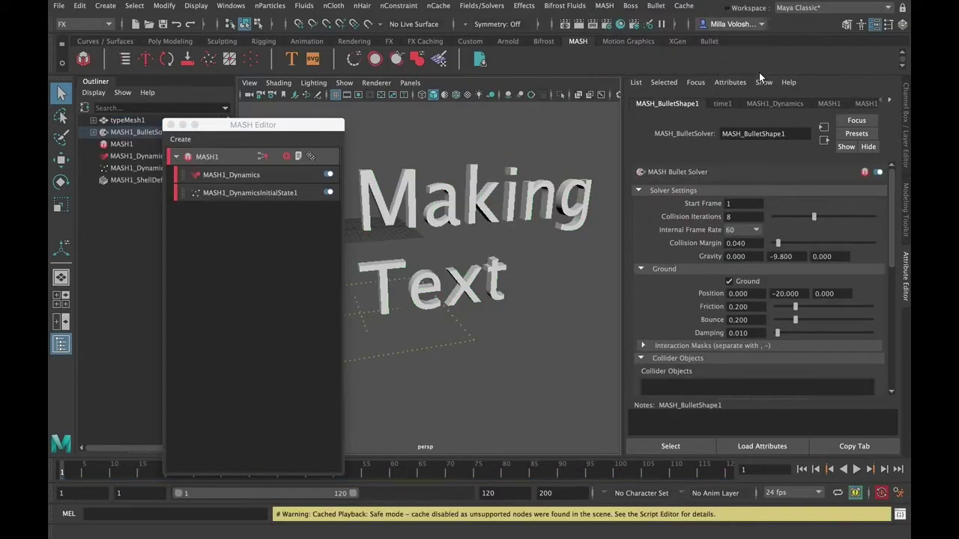
# Step: Review the attributes of the MASH1_Dynamics and MASH1_DynamicsInitialState1 nodes, then play the simulation and rewind it
pyautogui.moveTo(225, 124); pyautogui.dragTo(231, 126)
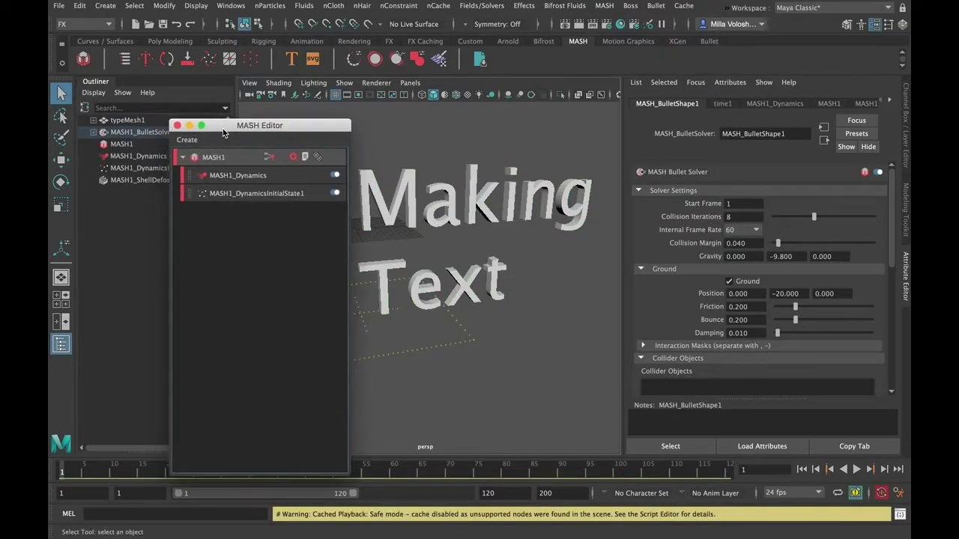
pyautogui.click(232, 175)
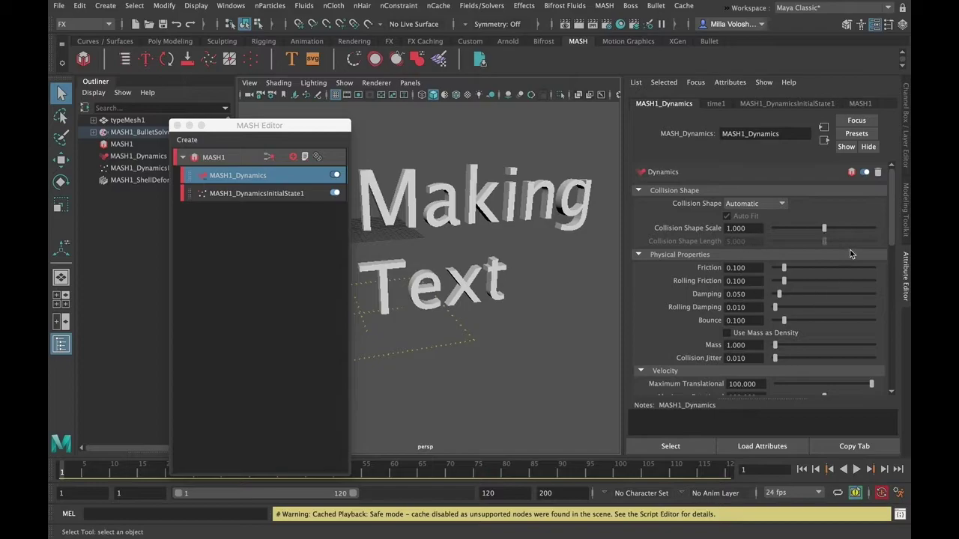
pyautogui.moveTo(890, 219); pyautogui.dragTo(897, 325)
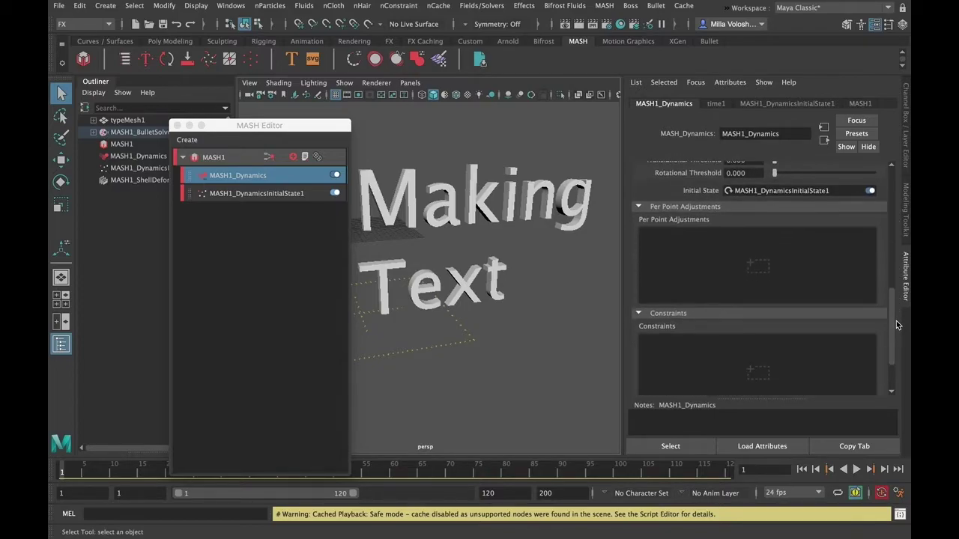
pyautogui.scroll(5, 896, 324)
pyautogui.click(245, 193)
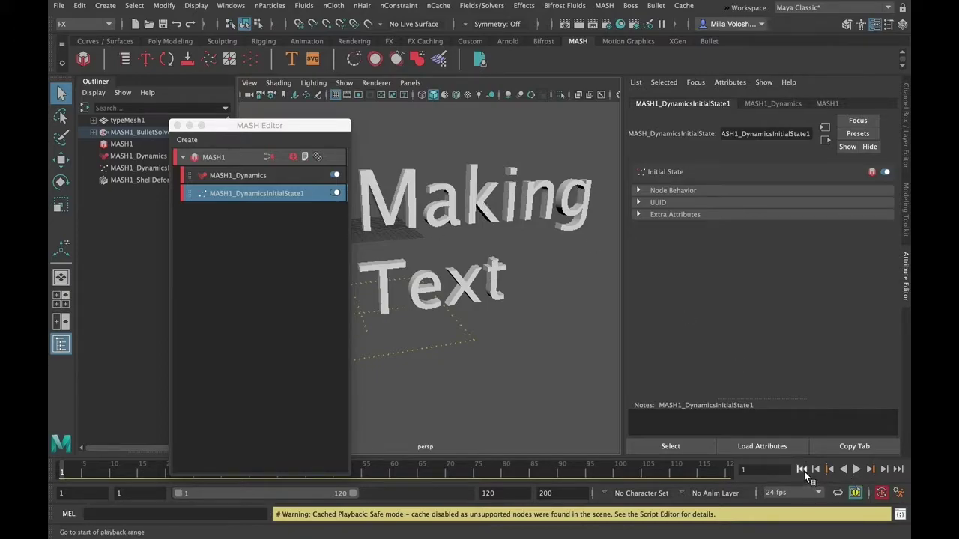
pyautogui.click(856, 469)
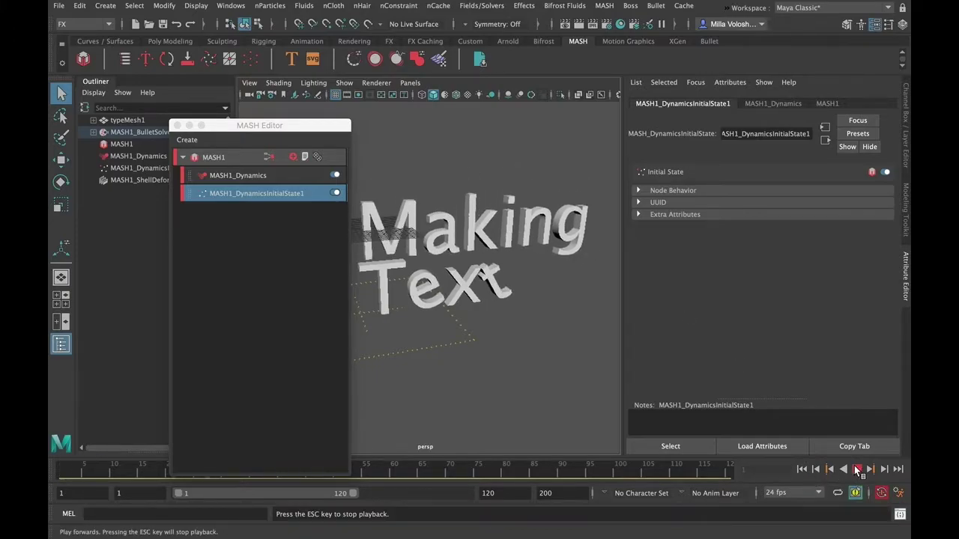
pyautogui.click(801, 468)
# Step: Extend the playback and animation ranges to end at frame 300 and play the text simulation
pyautogui.click(478, 491)
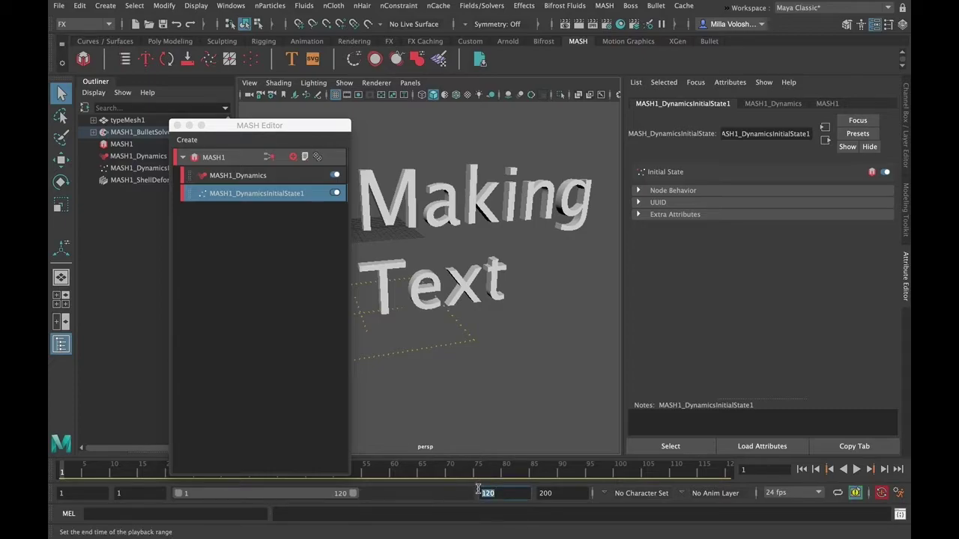
pyautogui.press('Tab')
pyautogui.write('300')
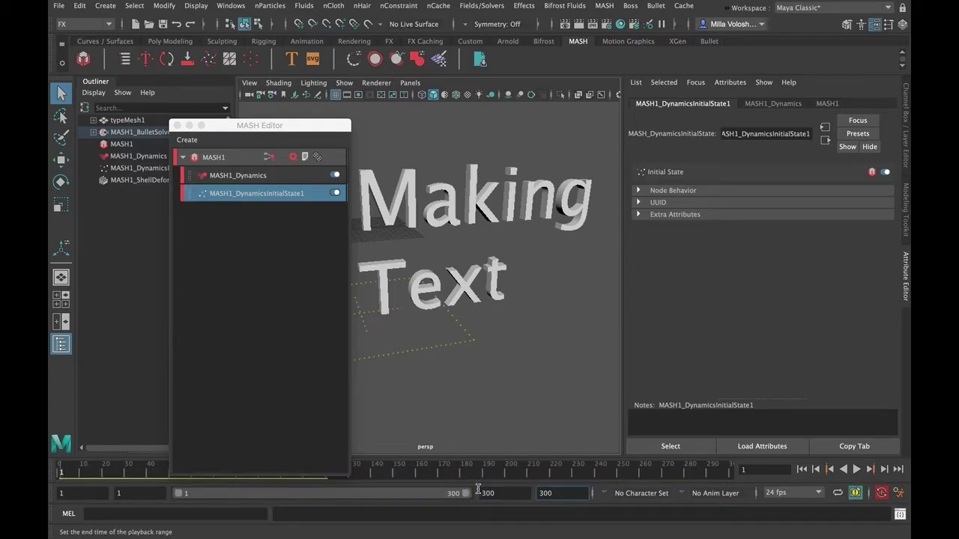
pyautogui.click(856, 469)
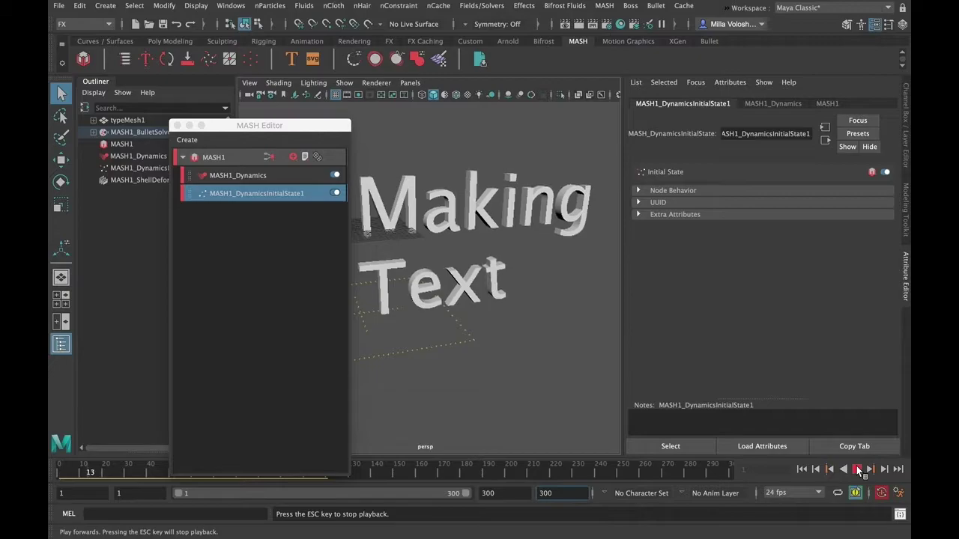
pyautogui.click(856, 469)
# Step: Set the playback speed to 24 fps x 1 in the Time Slider preferences, replay the simulation and rewind to the start
pyautogui.click(899, 493)
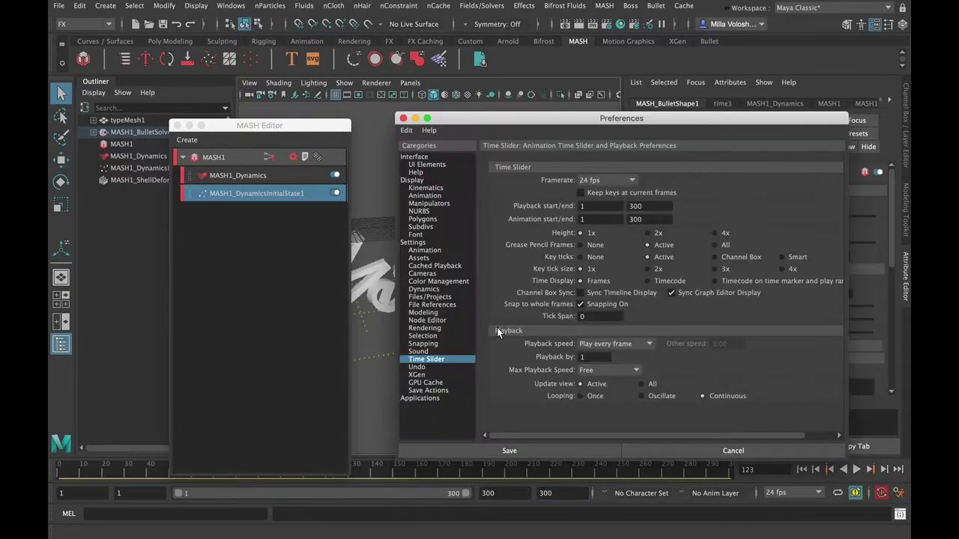
pyautogui.click(601, 345)
pyautogui.click(602, 369)
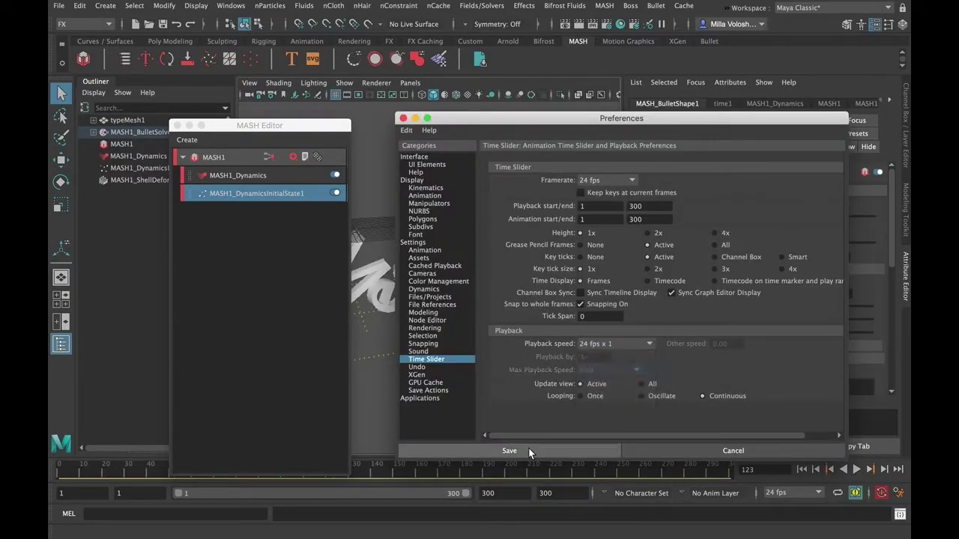
pyautogui.click(528, 450)
pyautogui.click(856, 469)
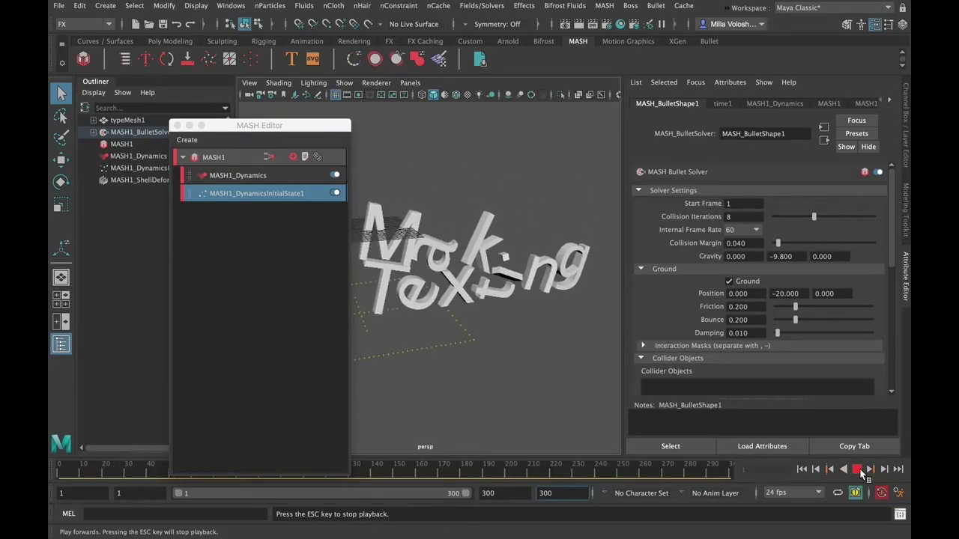
pyautogui.click(858, 469)
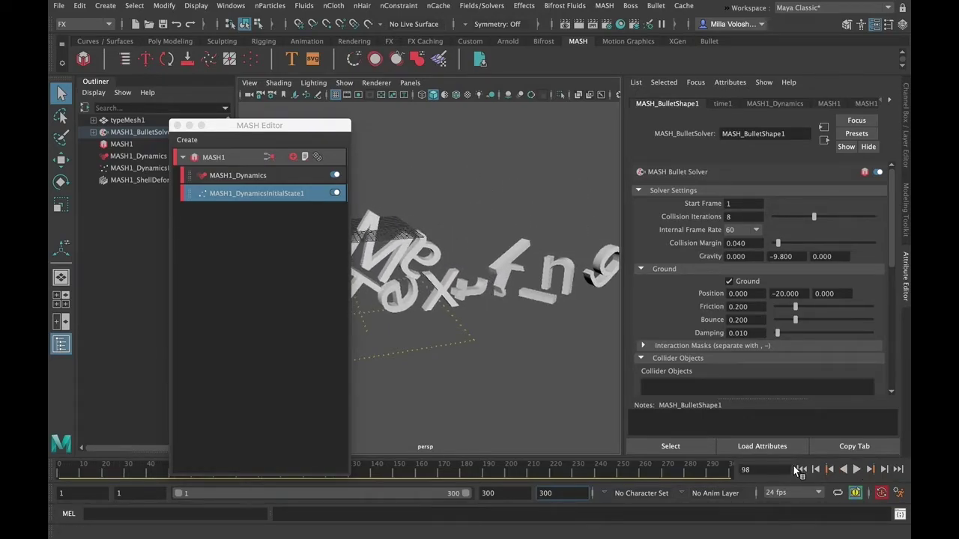
pyautogui.click(798, 469)
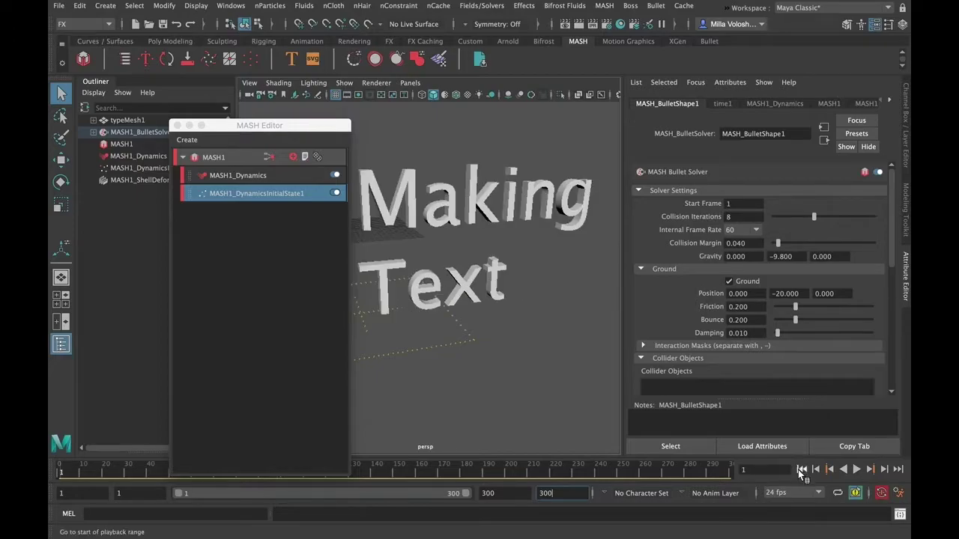
# Step: Add a Signal node to the MASH1 network, play the simulation to check it and rewind to the start
pyautogui.click(293, 157)
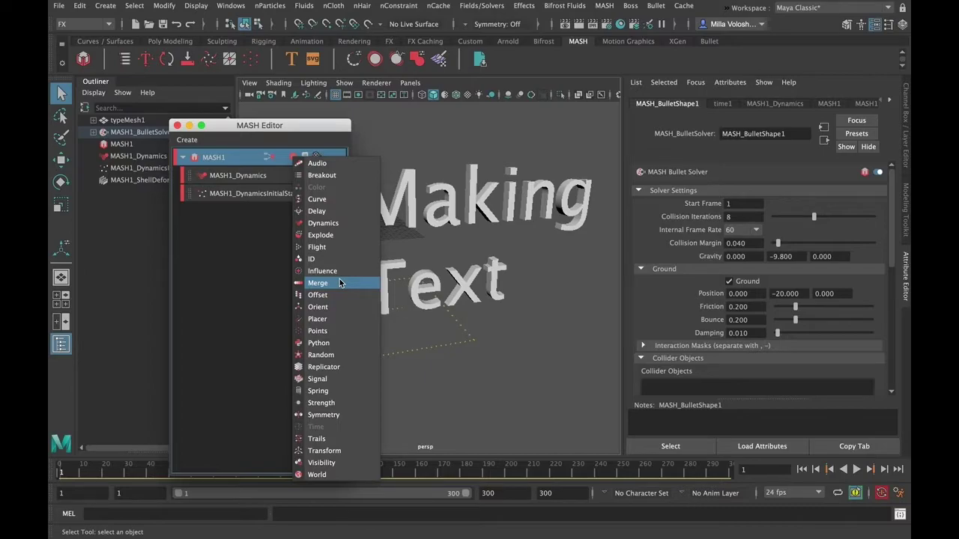
pyautogui.click(317, 380)
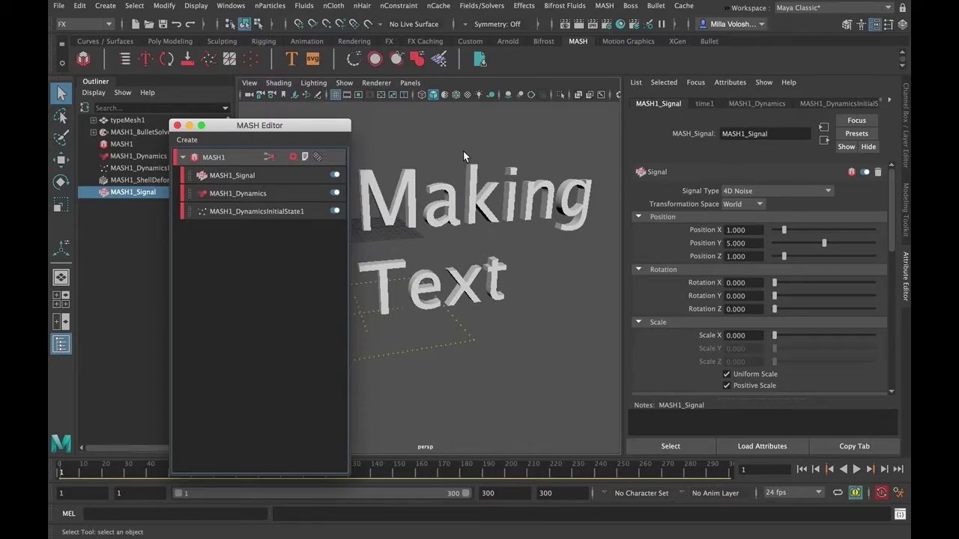
pyautogui.click(856, 469)
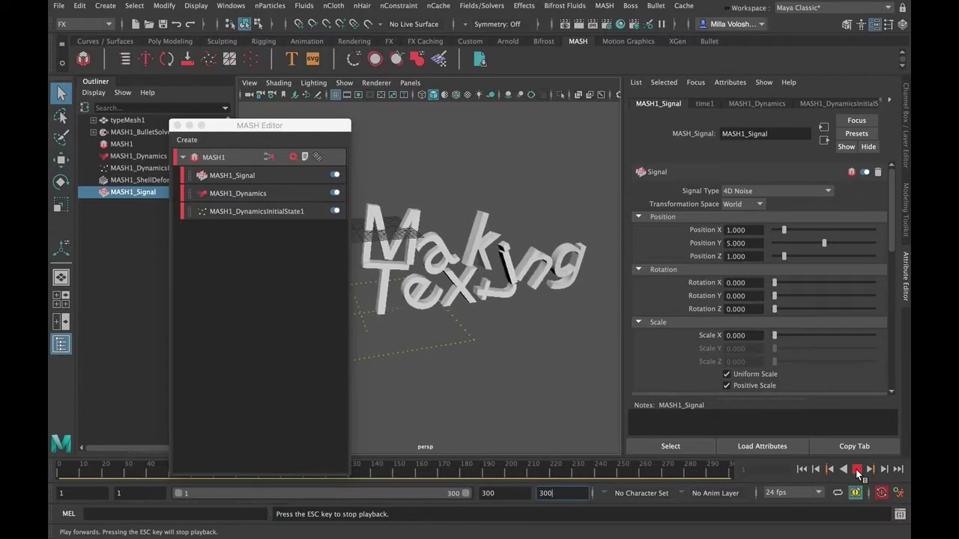
pyautogui.click(802, 468)
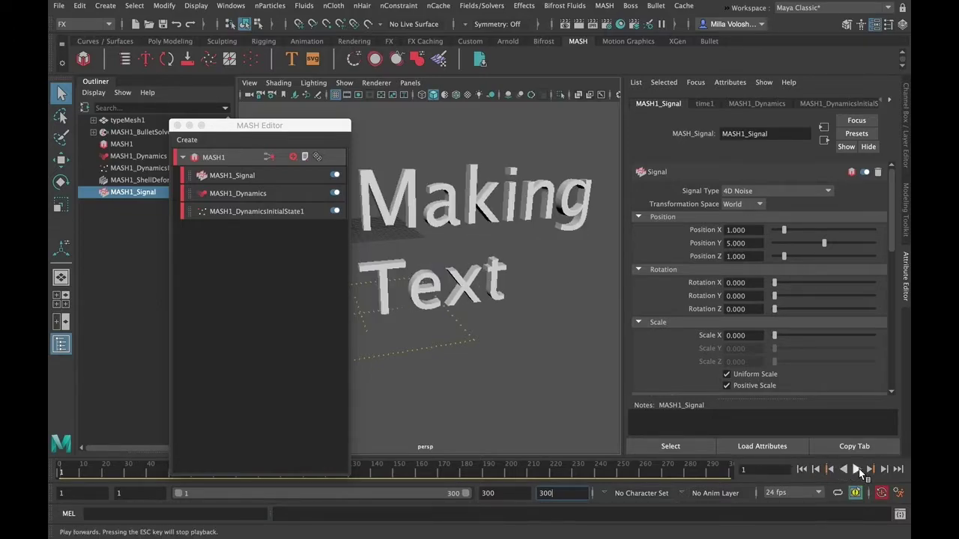
pyautogui.click(858, 469)
pyautogui.click(802, 469)
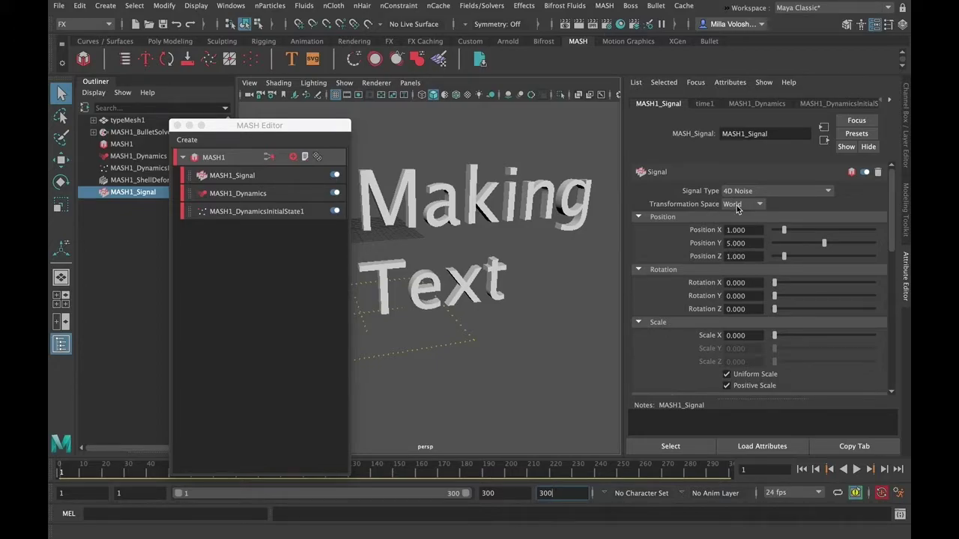
# Step: Set the Signal node's Rotation Y to about 146, play the simulation and rewind to the start
pyautogui.moveTo(892, 193); pyautogui.dragTo(890, 199)
pyautogui.moveTo(775, 271); pyautogui.dragTo(853, 271)
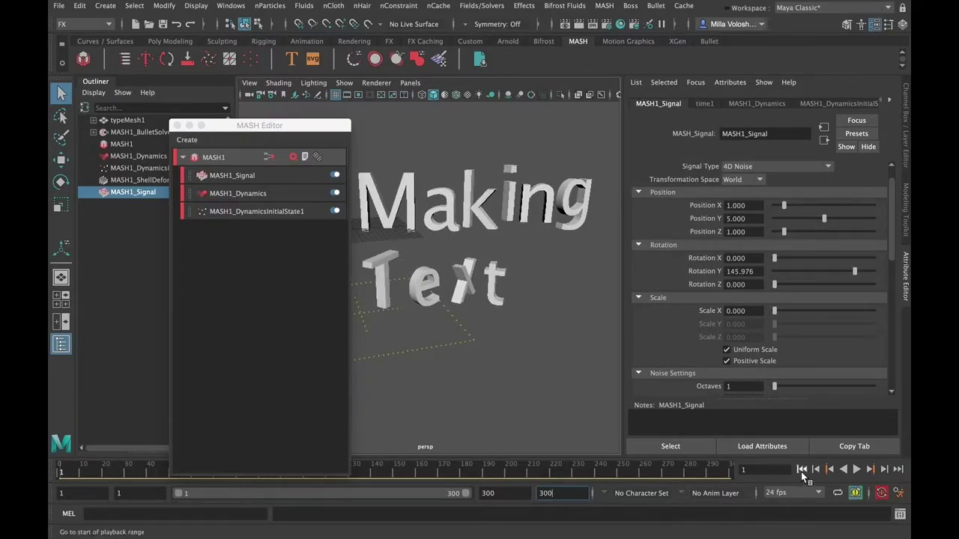
pyautogui.click(857, 468)
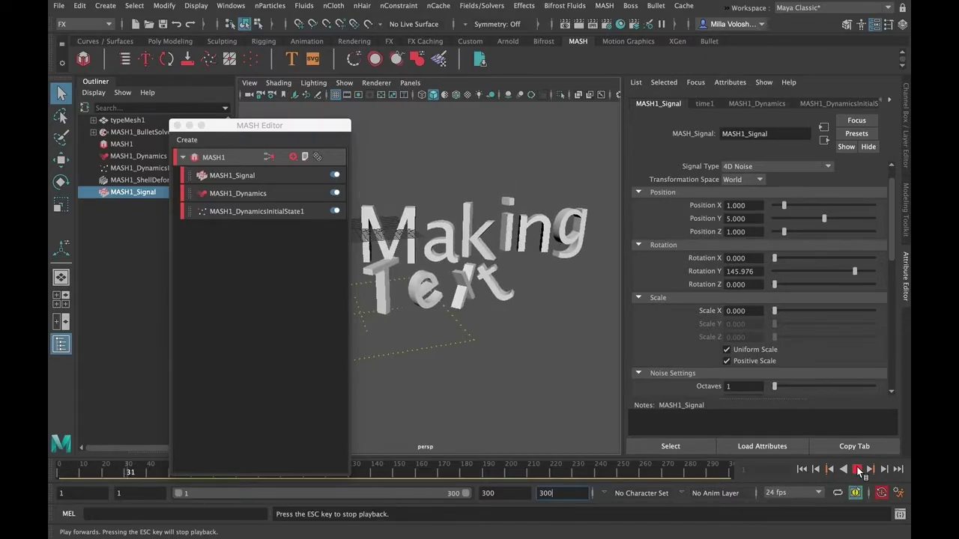
pyautogui.click(858, 469)
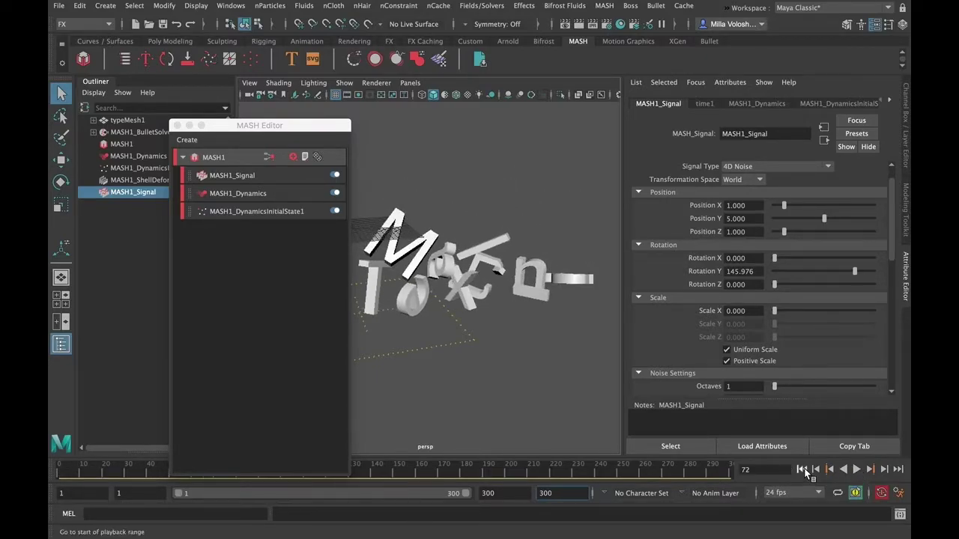
pyautogui.click(801, 469)
# Step: Move the Signal node below MASH1_Dynamics in the MASH1 network and play the simulation
pyautogui.moveTo(257, 178); pyautogui.dragTo(233, 222)
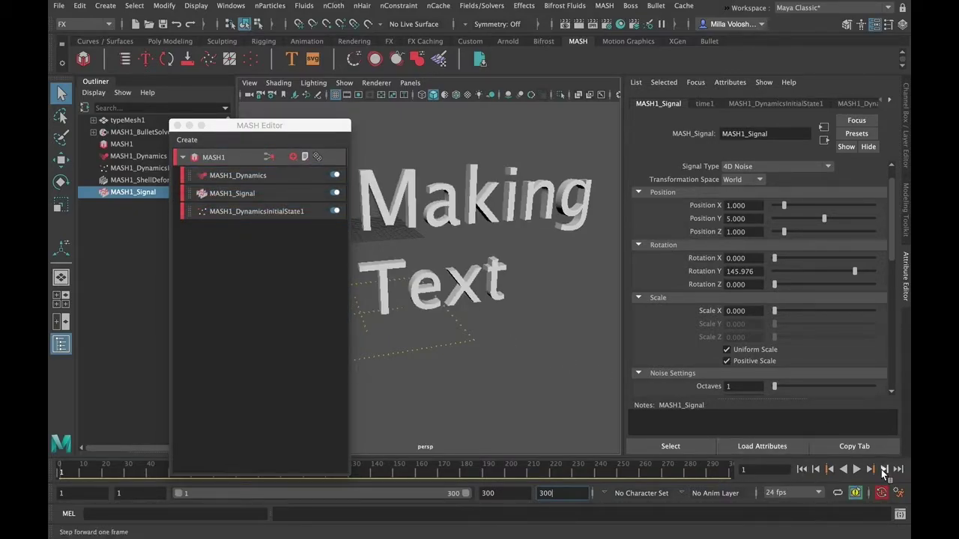
pyautogui.click(858, 469)
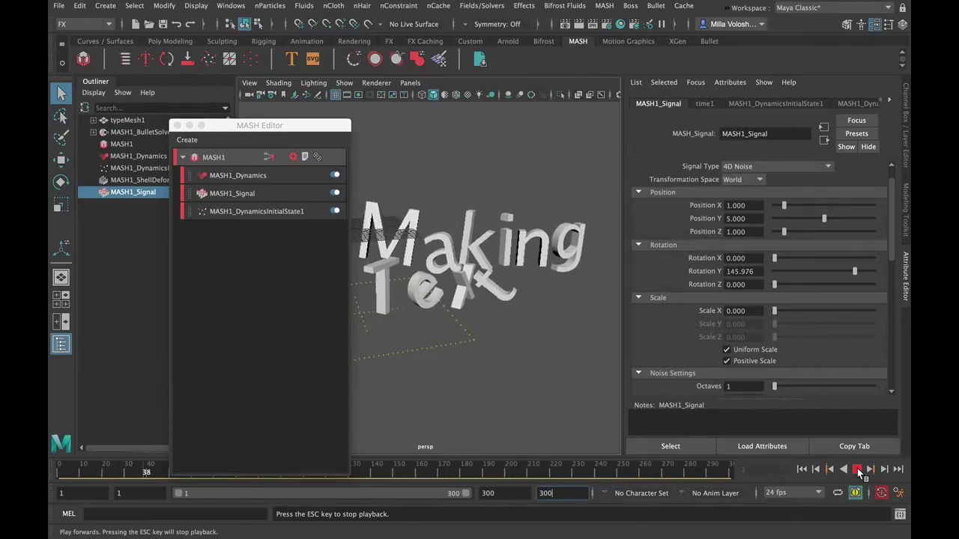
pyautogui.click(858, 469)
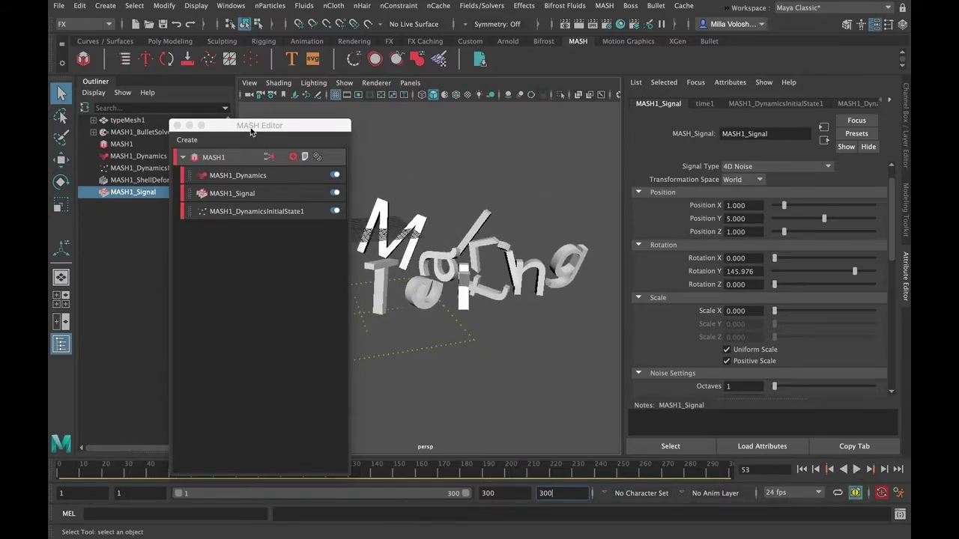
pyautogui.moveTo(251, 131); pyautogui.dragTo(287, 130)
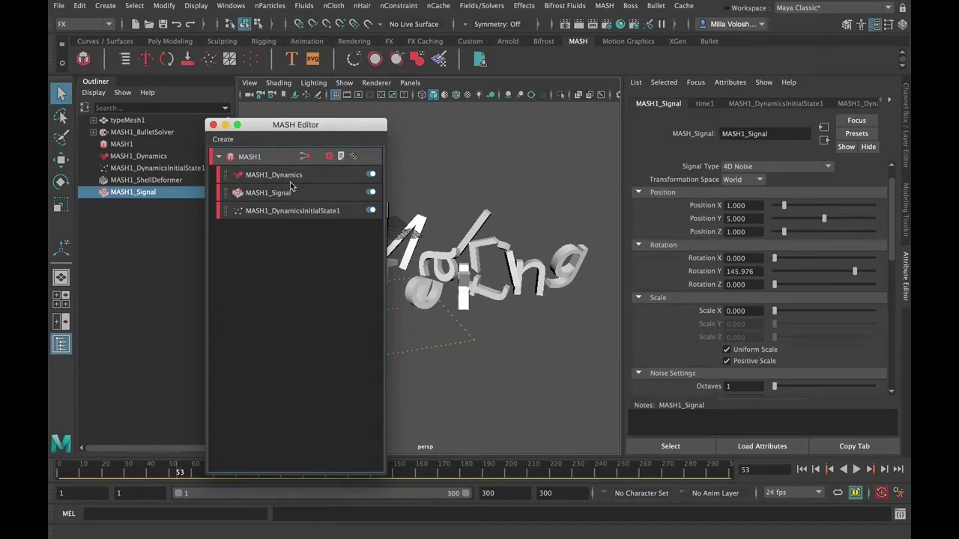
pyautogui.click(329, 157)
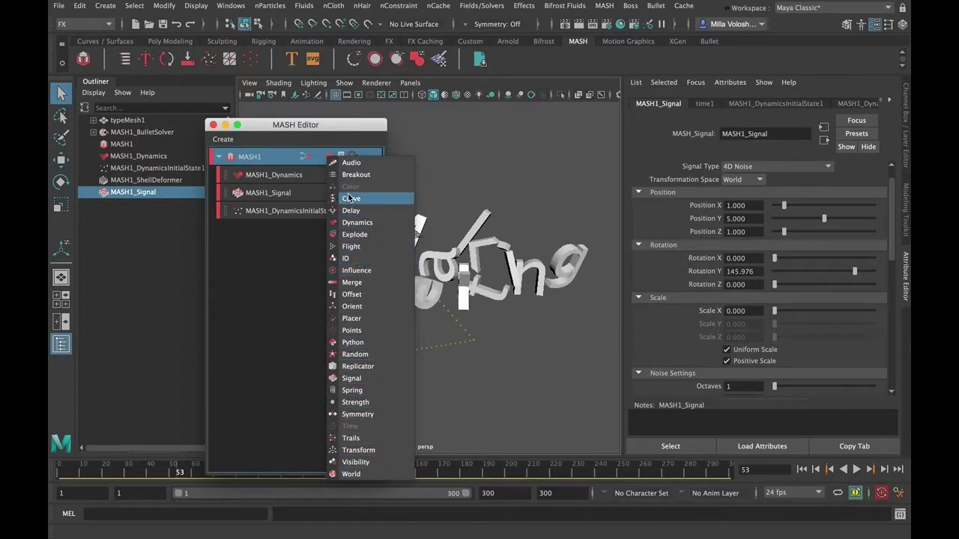
pyautogui.click(258, 284)
pyautogui.moveTo(284, 128); pyautogui.dragTo(238, 128)
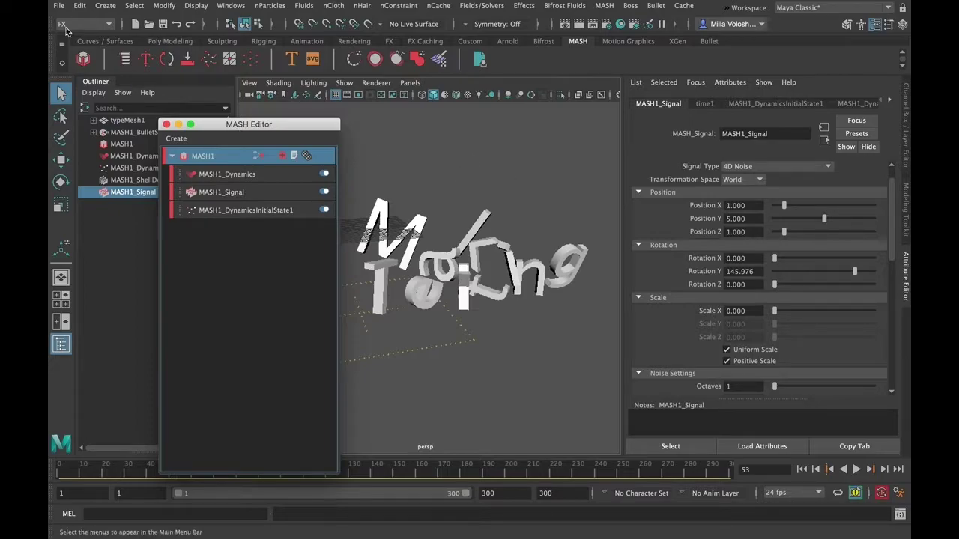
# Step: Create a new empty scene and move the MASH Editor away from the grid
pyautogui.click(59, 6)
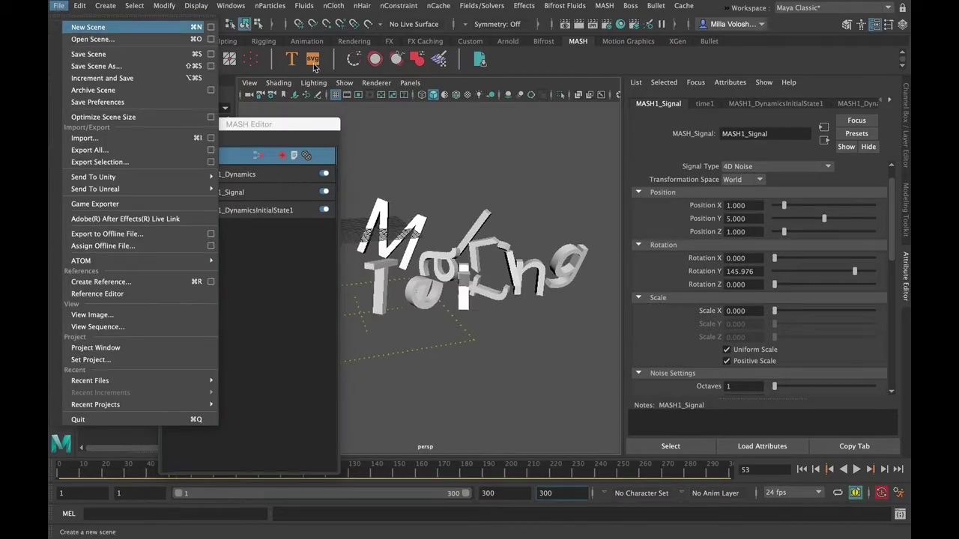
pyautogui.click(87, 27)
pyautogui.click(474, 270)
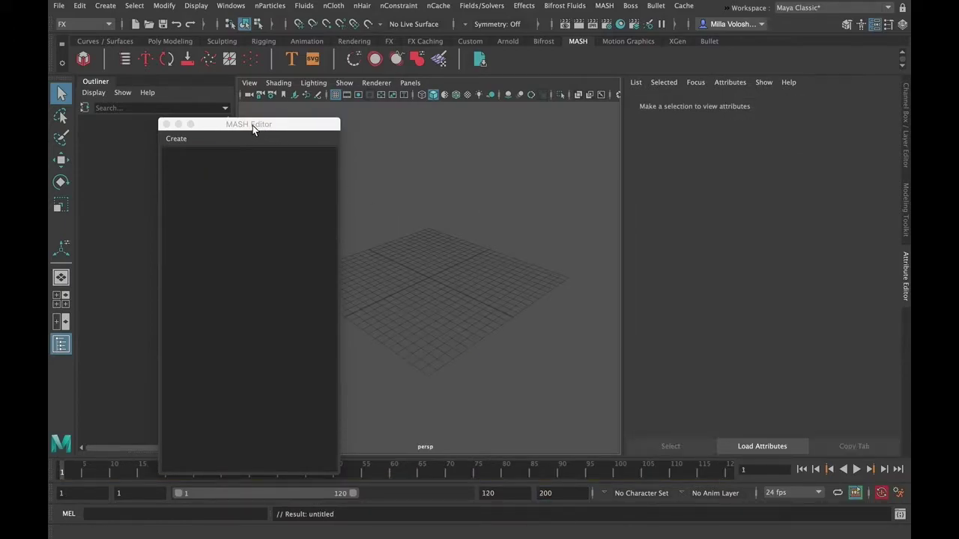
pyautogui.moveTo(253, 125); pyautogui.dragTo(617, 139)
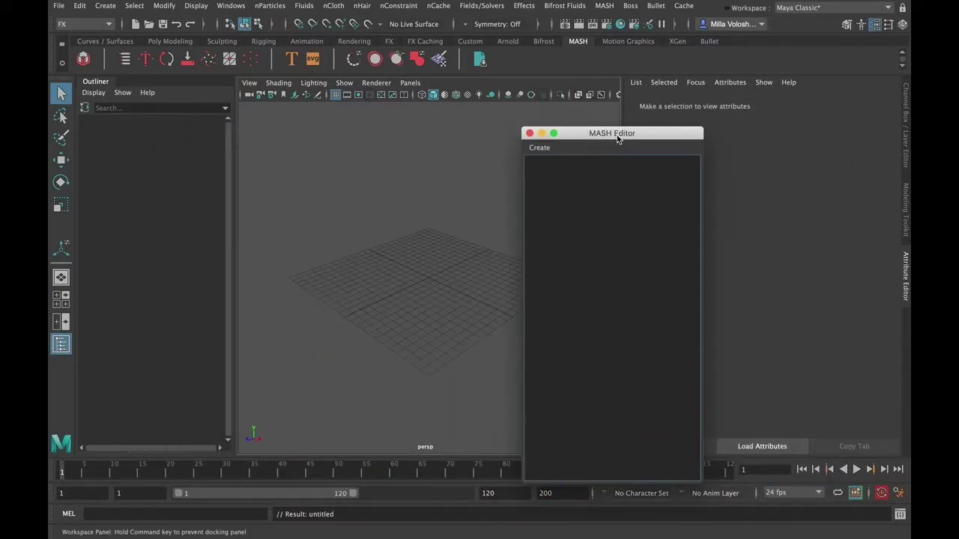
# Step: Create an nParticle emitter at the origin, play the emission to check it and rewind to the start
pyautogui.click(278, 6)
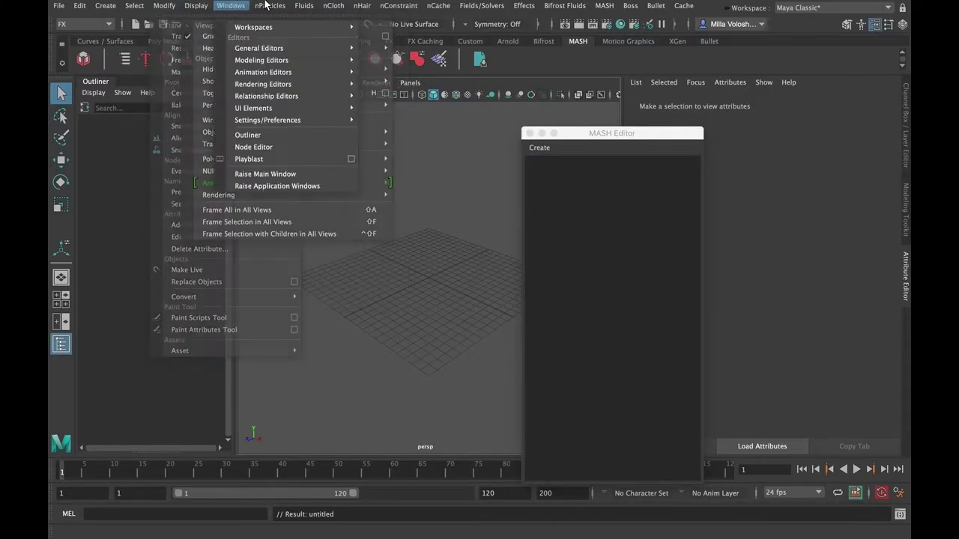
pyautogui.moveTo(270, 6)
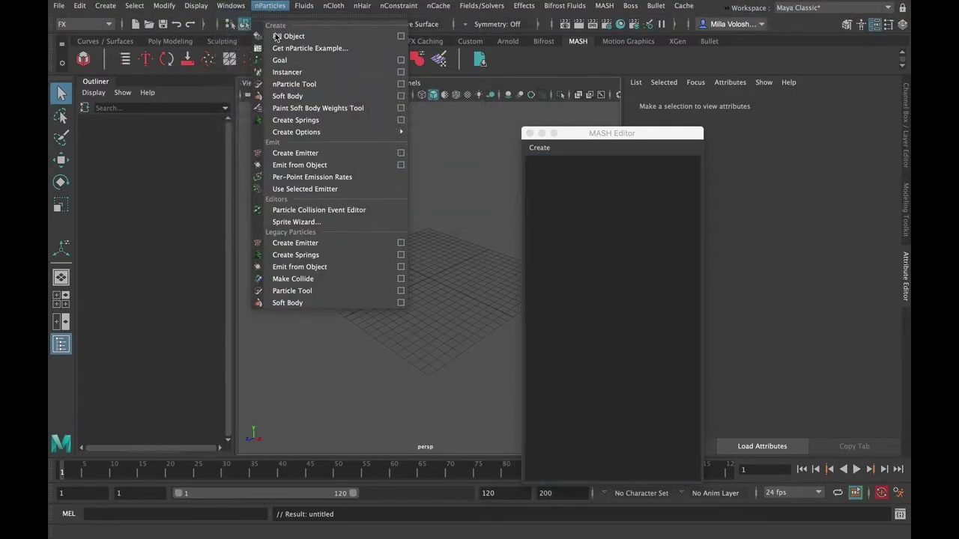
pyautogui.click(330, 152)
pyautogui.moveTo(589, 136); pyautogui.dragTo(286, 142)
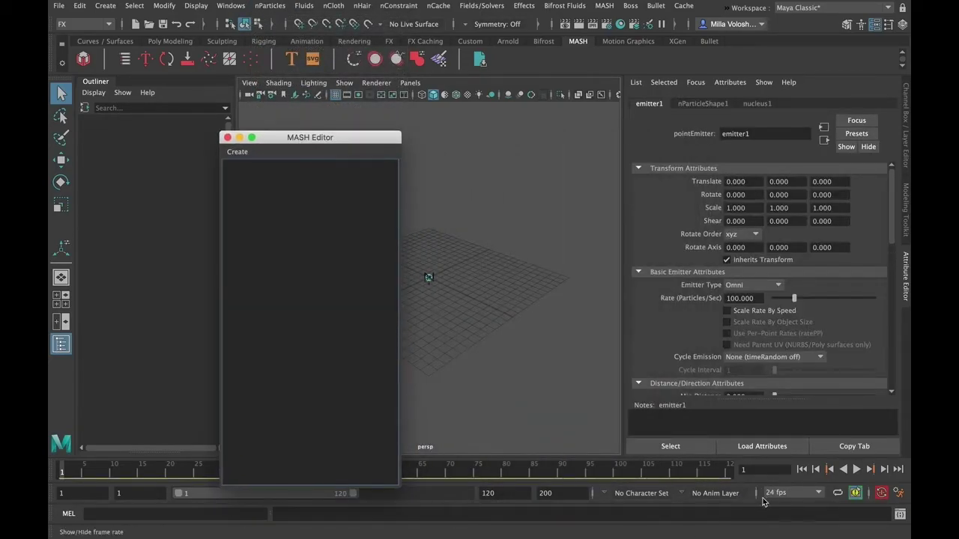
pyautogui.click(856, 470)
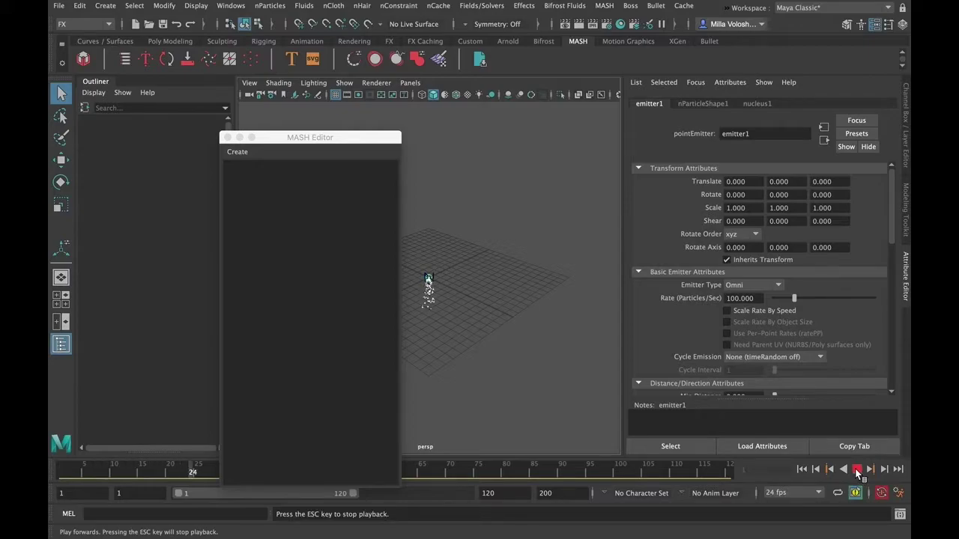
pyautogui.click(857, 470)
pyautogui.click(802, 470)
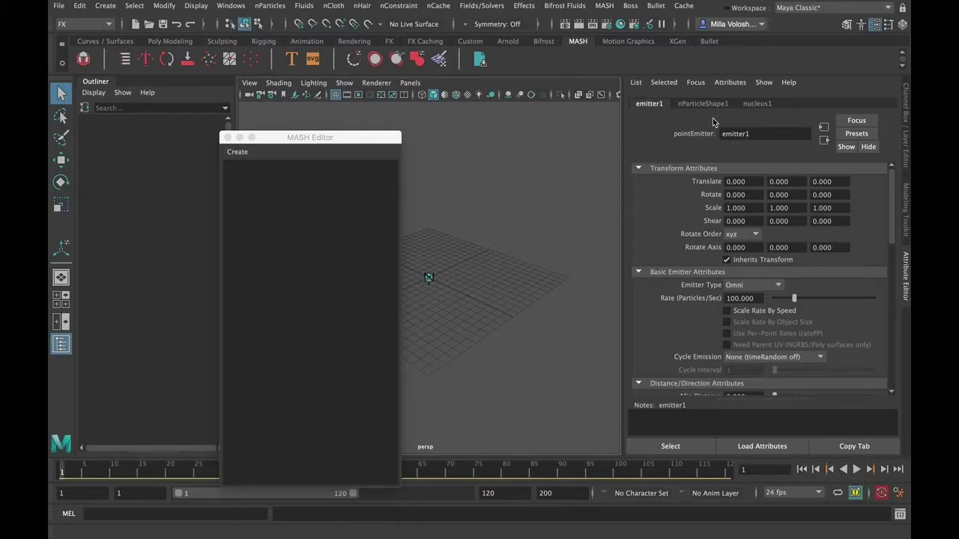
# Step: Set the nucleus gravity direction to 1, 0, 0 and play the emission to check the particle flow
pyautogui.click(756, 104)
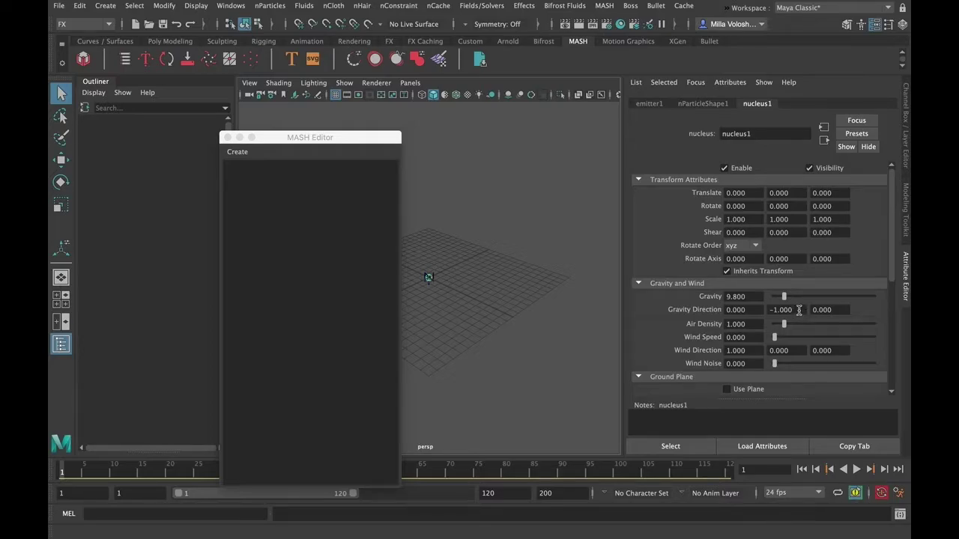
pyautogui.moveTo(799, 311); pyautogui.dragTo(734, 308)
pyautogui.write('0')
pyautogui.doubleClick(752, 311)
pyautogui.write('1')
pyautogui.press('Return')
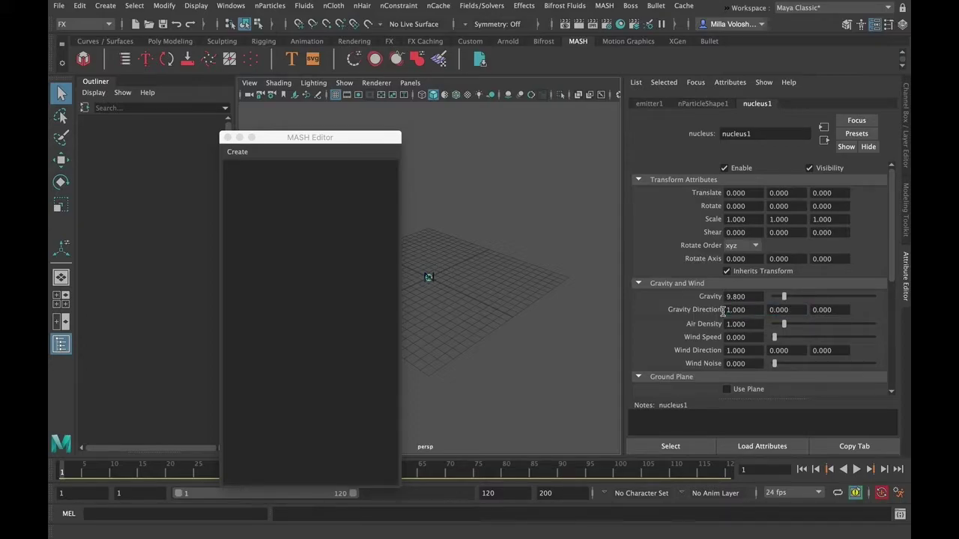
pyautogui.click(856, 469)
pyautogui.click(859, 469)
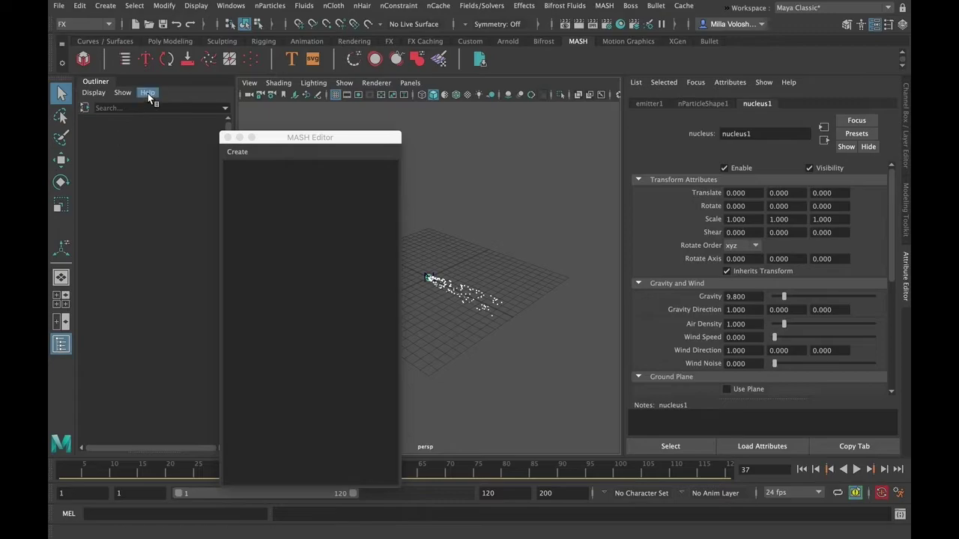
# Step: Clear the Outliner's object type filters so the scene nodes are listed again
pyautogui.click(126, 93)
pyautogui.moveTo(137, 118)
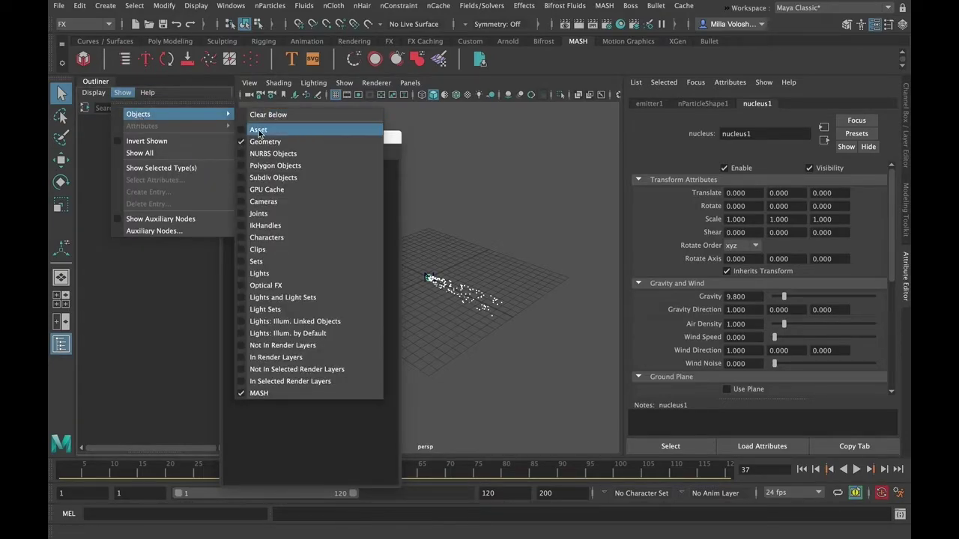
pyautogui.click(254, 142)
pyautogui.click(122, 93)
pyautogui.moveTo(138, 113)
pyautogui.click(274, 116)
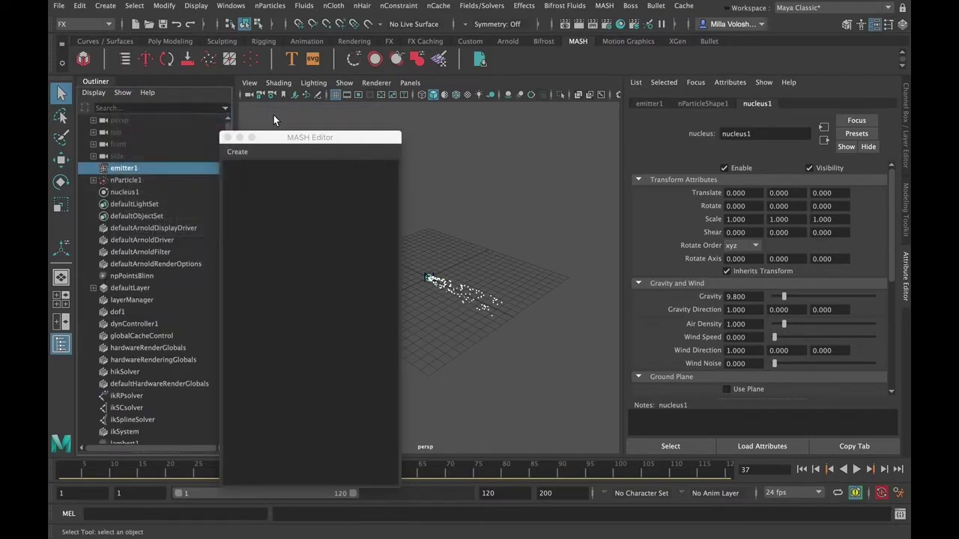
# Step: Limit the Outliner to DAG objects only and hide the shape nodes
pyautogui.click(85, 92)
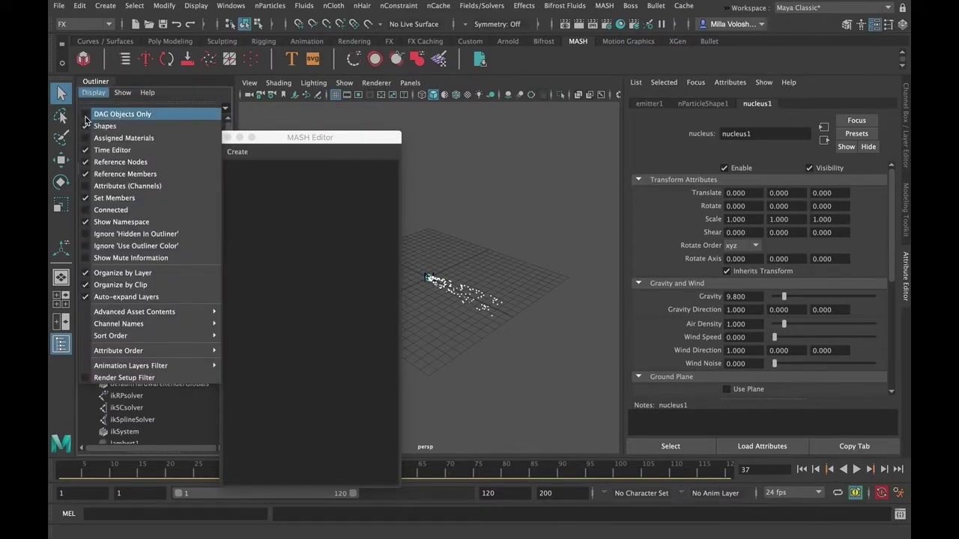
pyautogui.click(87, 114)
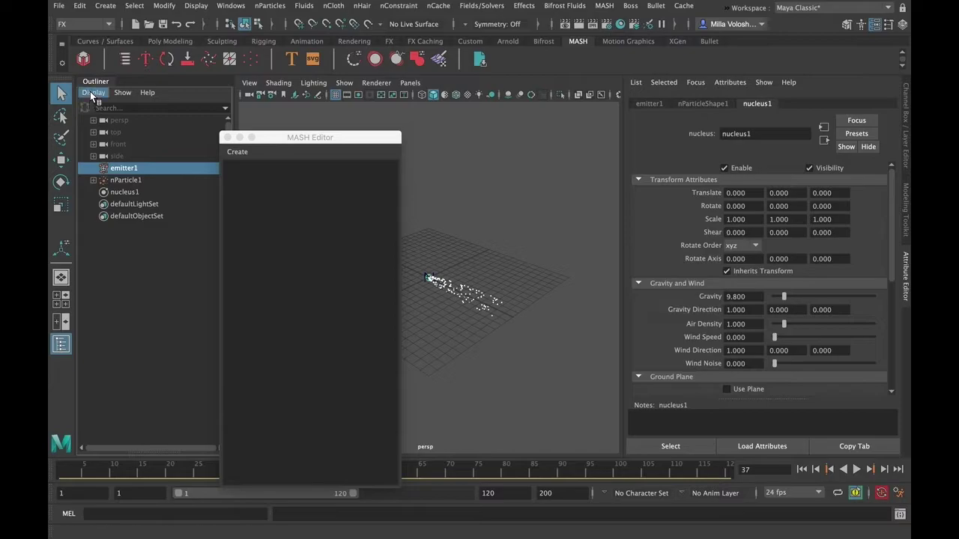
pyautogui.click(90, 92)
pyautogui.click(105, 124)
# Step: Add a turbulence field to nParticle1 with magnitude about 34.1 and frequency about 11.6, then play the emission
pyautogui.click(150, 180)
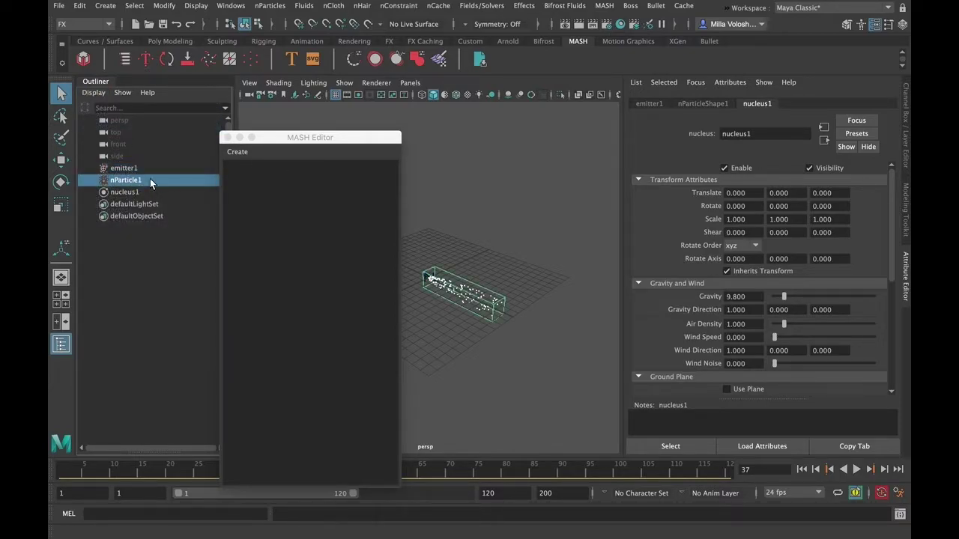
pyautogui.click(801, 469)
pyautogui.click(486, 8)
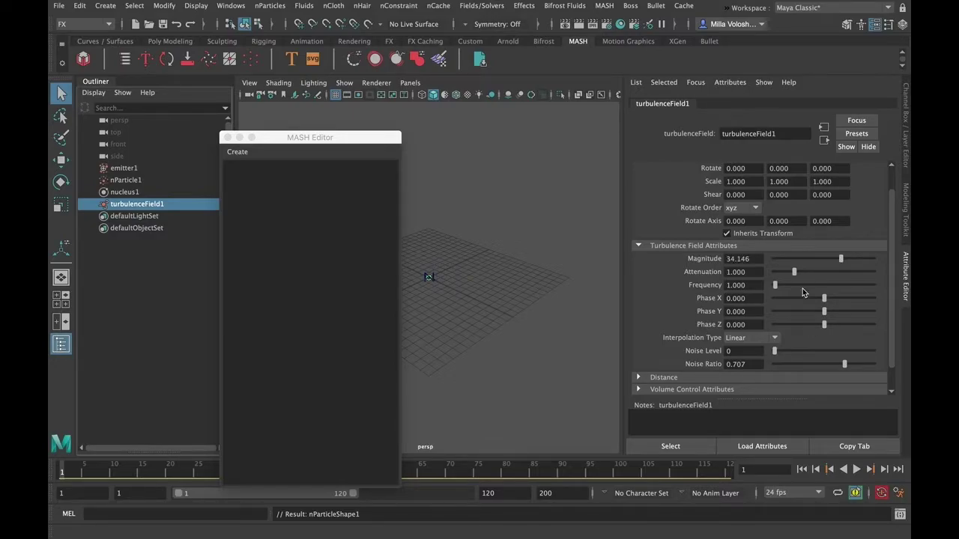
pyautogui.click(786, 283)
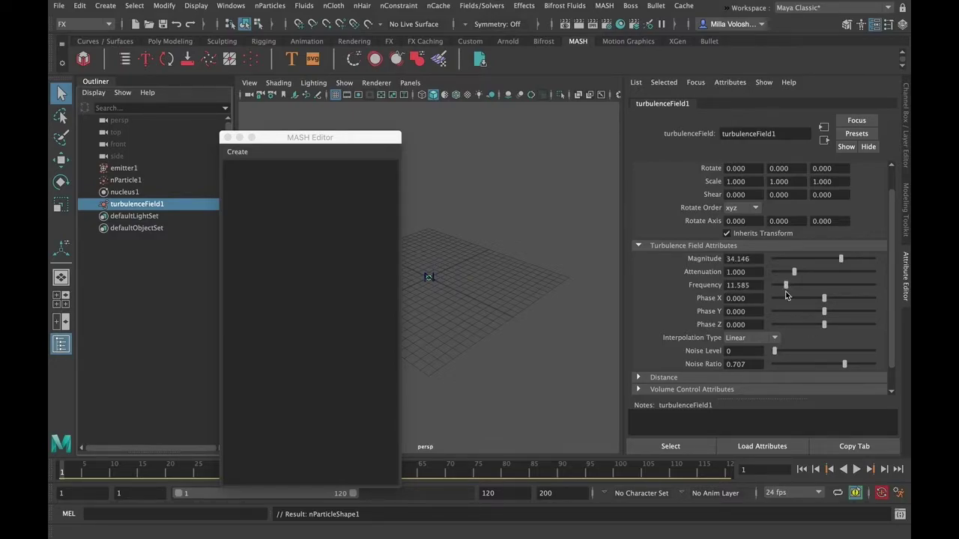
pyautogui.click(857, 469)
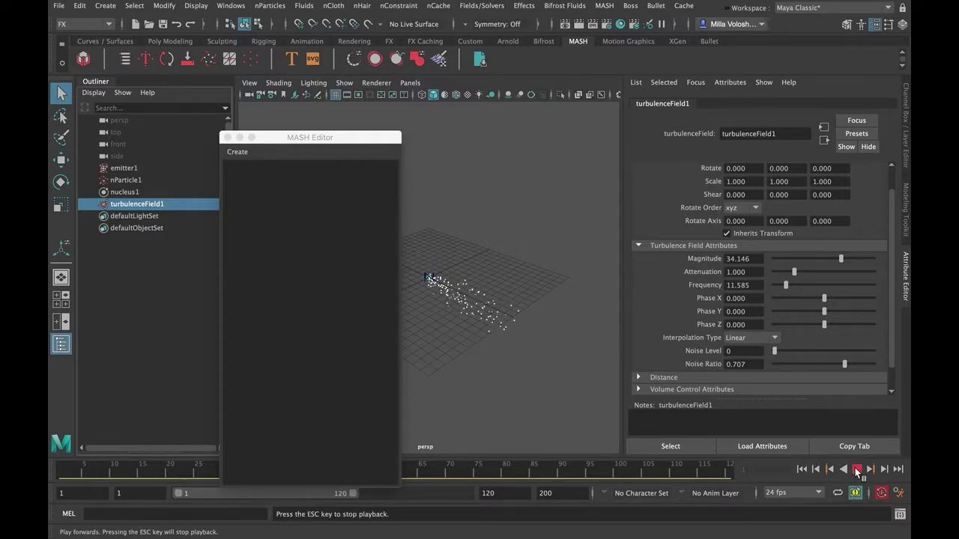
pyautogui.click(857, 469)
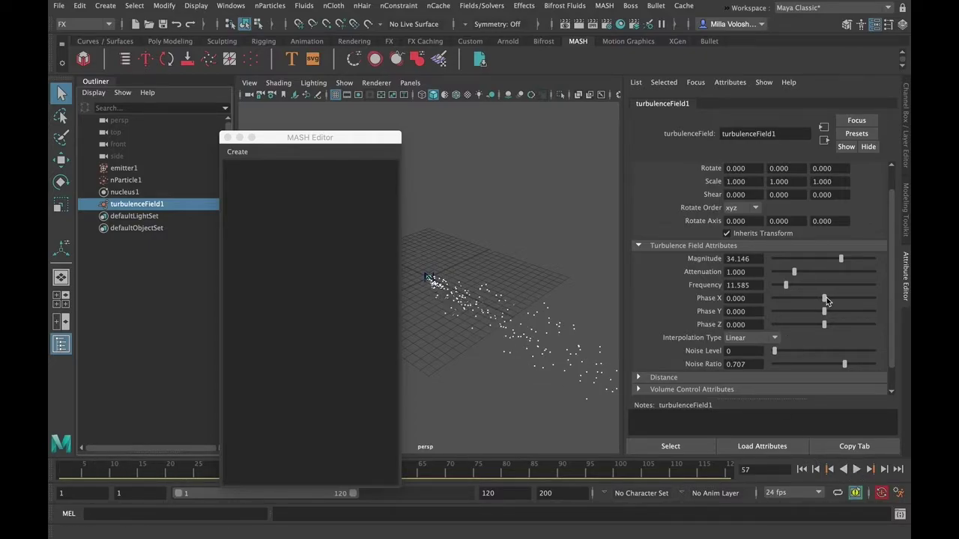
# Step: Set the turbulence field's Phase X to about 18.3 and Phase Y to about 12.2, then replay from the start
pyautogui.click(837, 311)
pyautogui.click(801, 469)
pyautogui.click(857, 468)
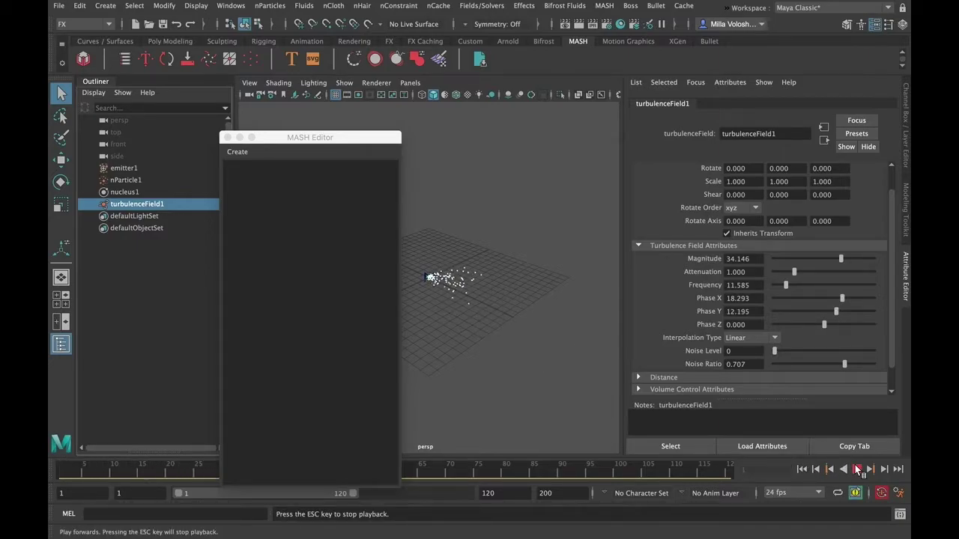
pyautogui.click(856, 469)
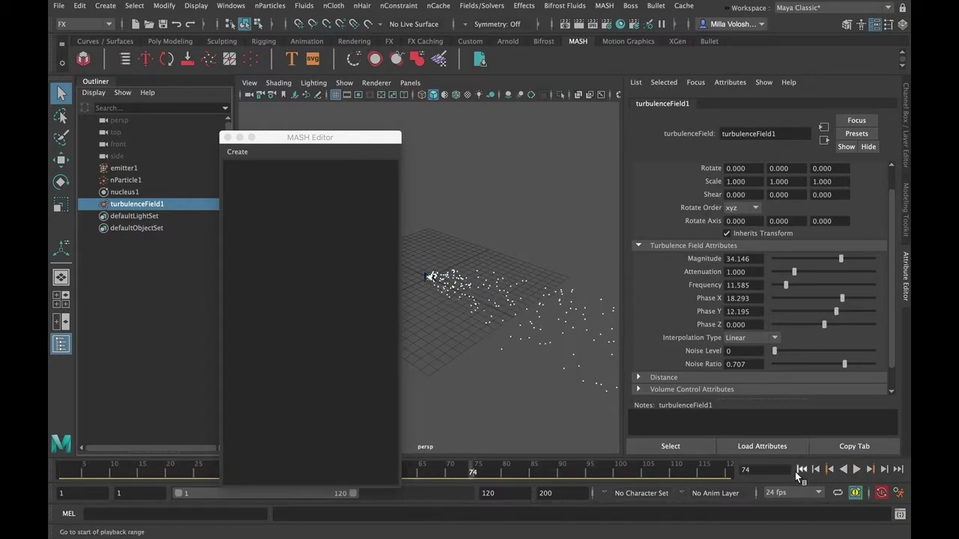
# Step: Raise the turbulence magnitude to about 67.1, set Phase Z to about -18.9 and replay the emission from the start
pyautogui.click(854, 259)
pyautogui.click(806, 325)
pyautogui.click(801, 469)
pyautogui.click(856, 469)
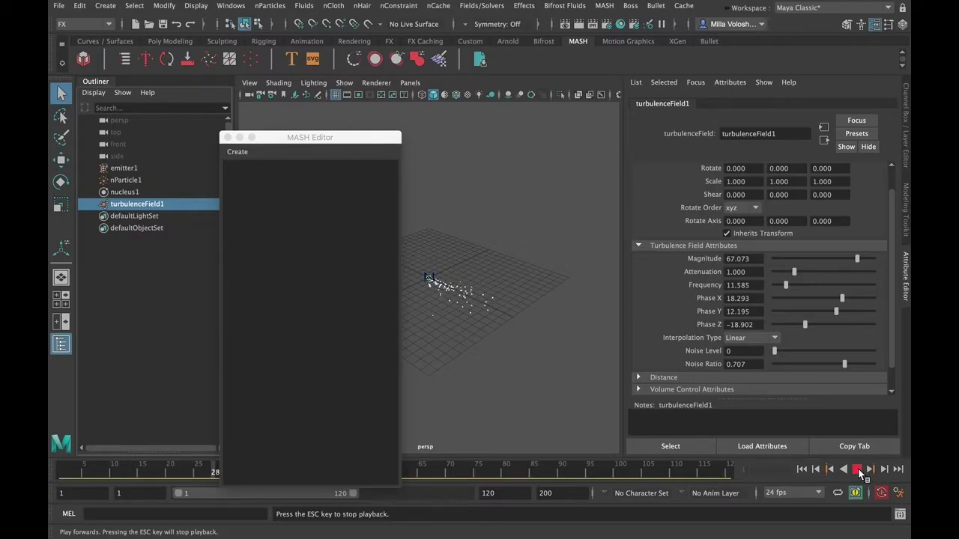
pyautogui.click(857, 469)
pyautogui.keyDown('alt'); pyautogui.moveTo(574, 353); pyautogui.dragTo(515, 272); pyautogui.keyUp('alt')
# Step: Add MASH trails to the nParticle1 particles with the Add Trails to Particles utility
pyautogui.moveTo(313, 139); pyautogui.dragTo(291, 142)
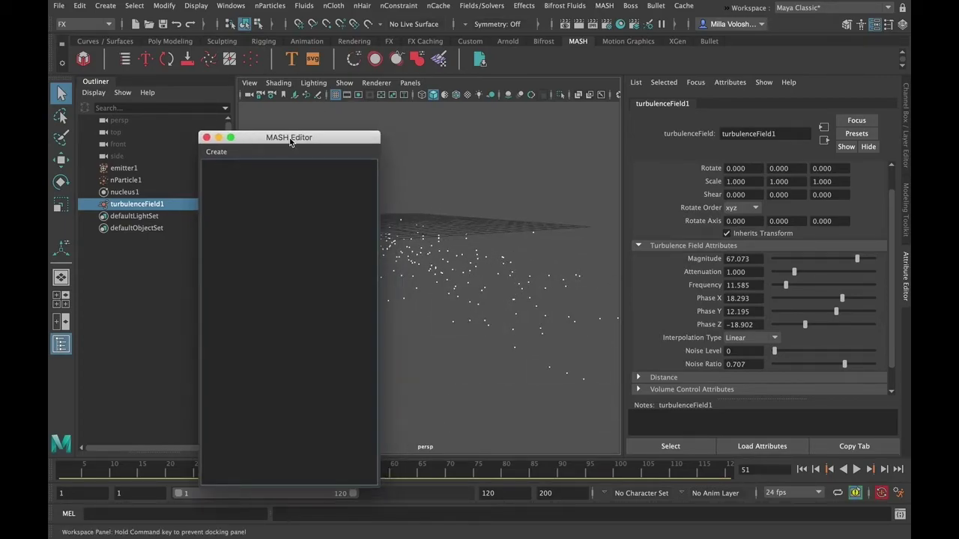
pyautogui.click(135, 181)
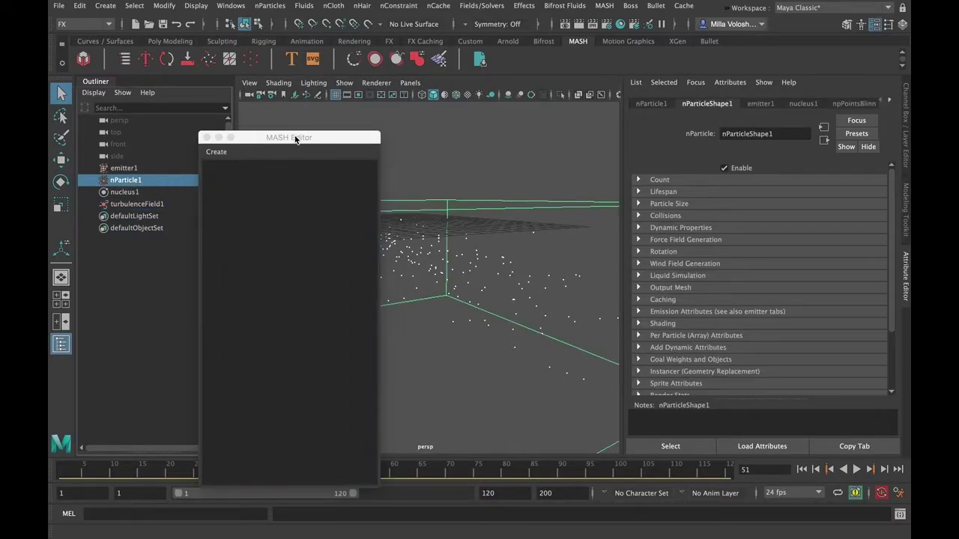
pyautogui.click(604, 5)
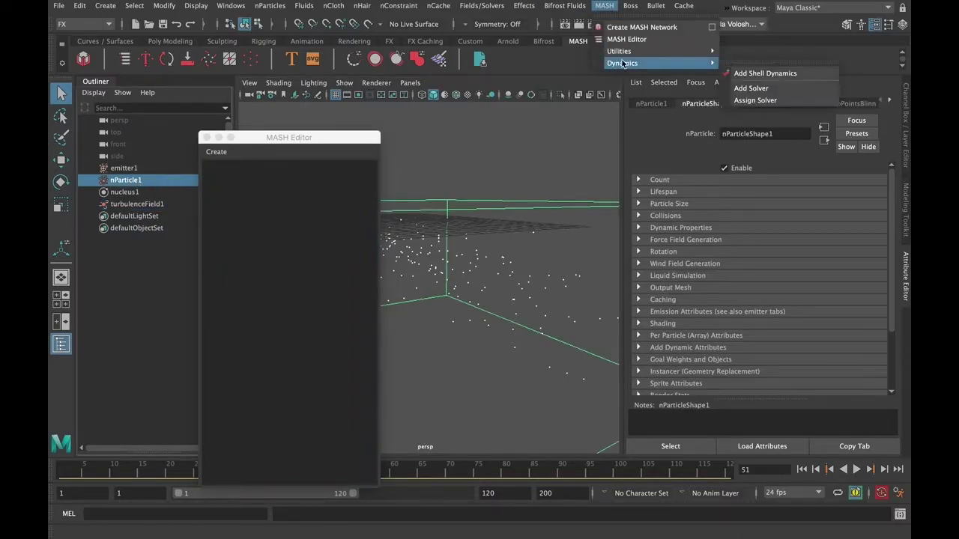
pyautogui.moveTo(624, 54)
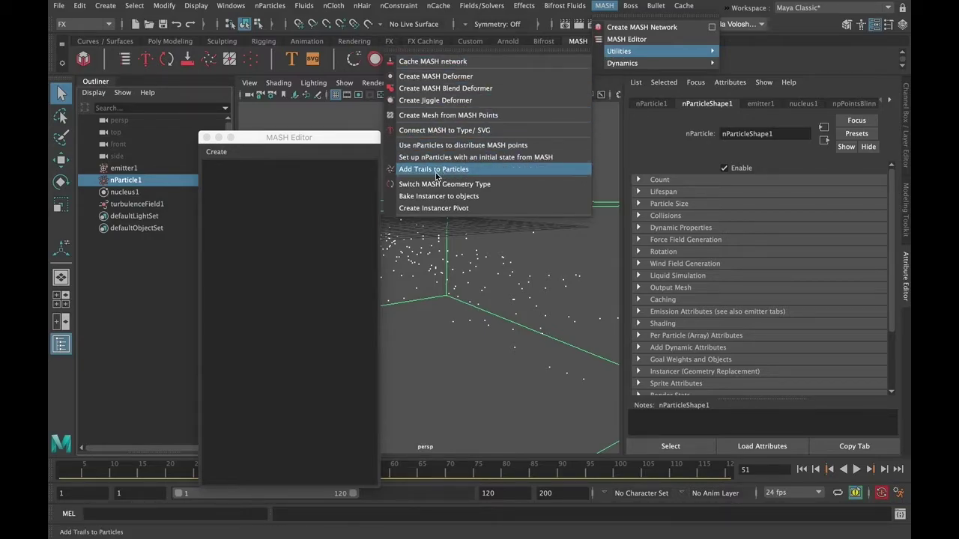
pyautogui.click(434, 170)
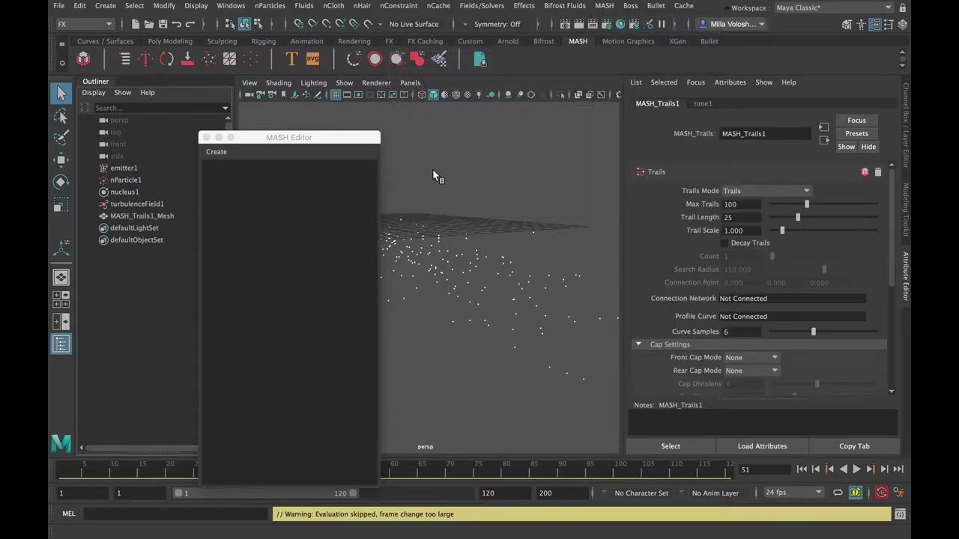
# Step: Play the particle simulation, replay it from the first frame and examine the generated trails
pyautogui.click(857, 470)
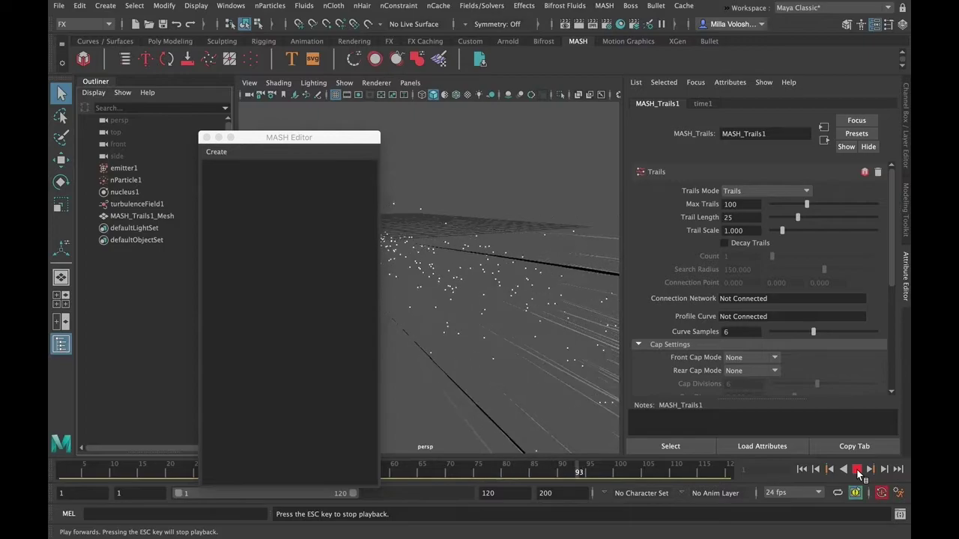
pyautogui.click(857, 470)
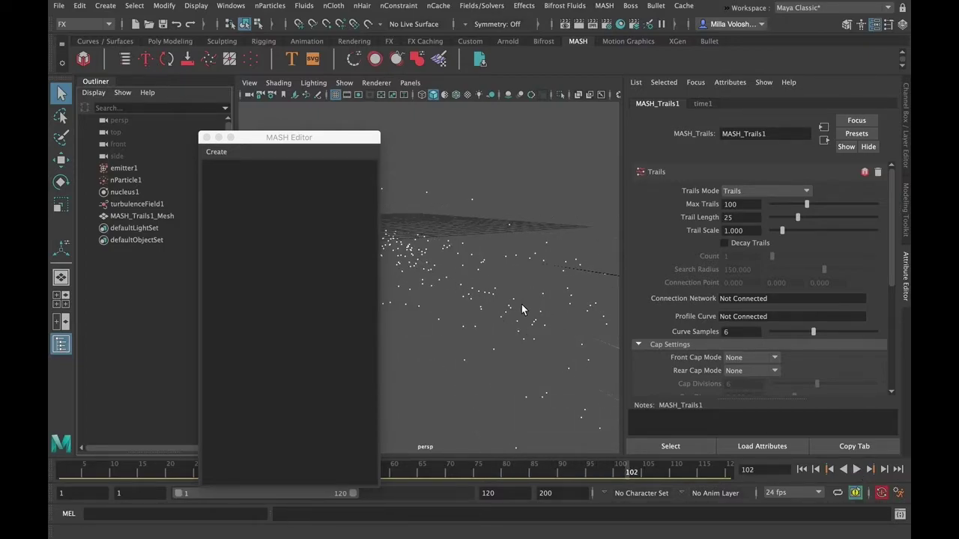
pyautogui.click(802, 470)
pyautogui.click(855, 470)
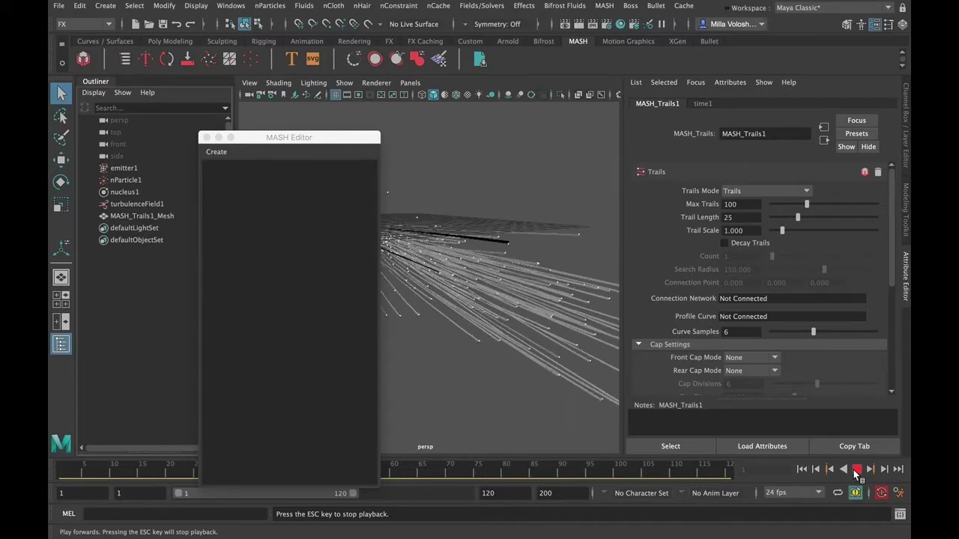
pyautogui.click(855, 469)
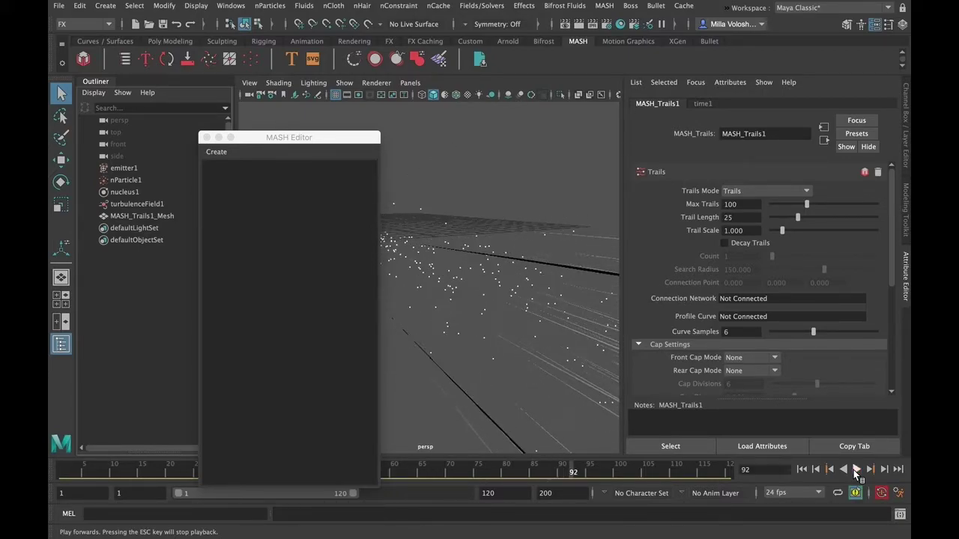
pyautogui.keyDown('alt'); pyautogui.moveTo(553, 304); pyautogui.dragTo(504, 297); pyautogui.keyUp('alt')
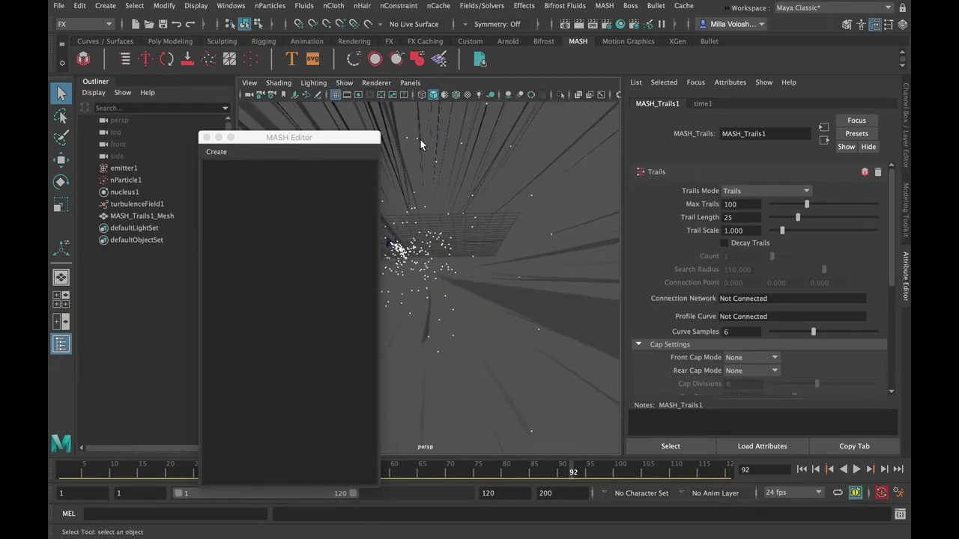
# Step: Set the Trails node's Max Trails to 300 and replay the simulation from the start
pyautogui.moveTo(350, 143); pyautogui.dragTo(307, 150)
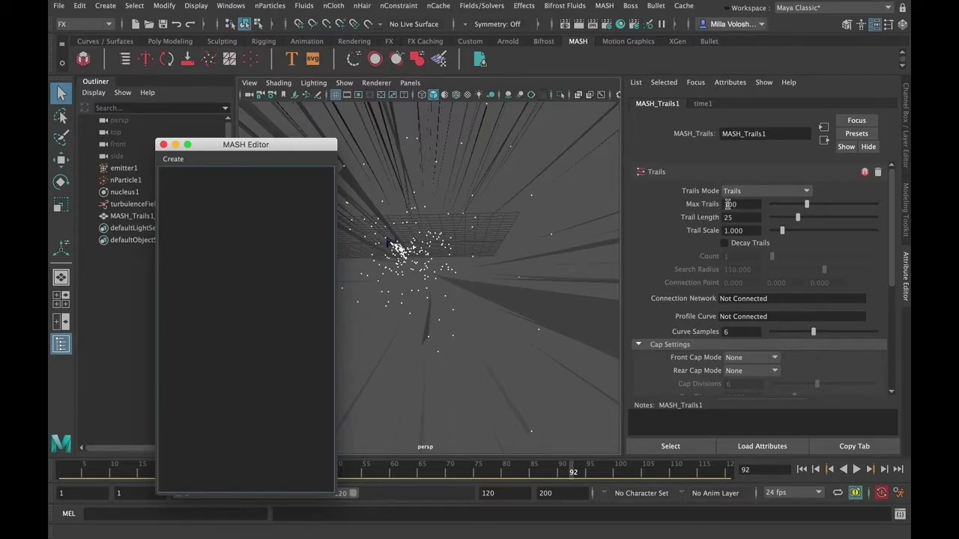
pyautogui.click(769, 190)
pyautogui.click(701, 199)
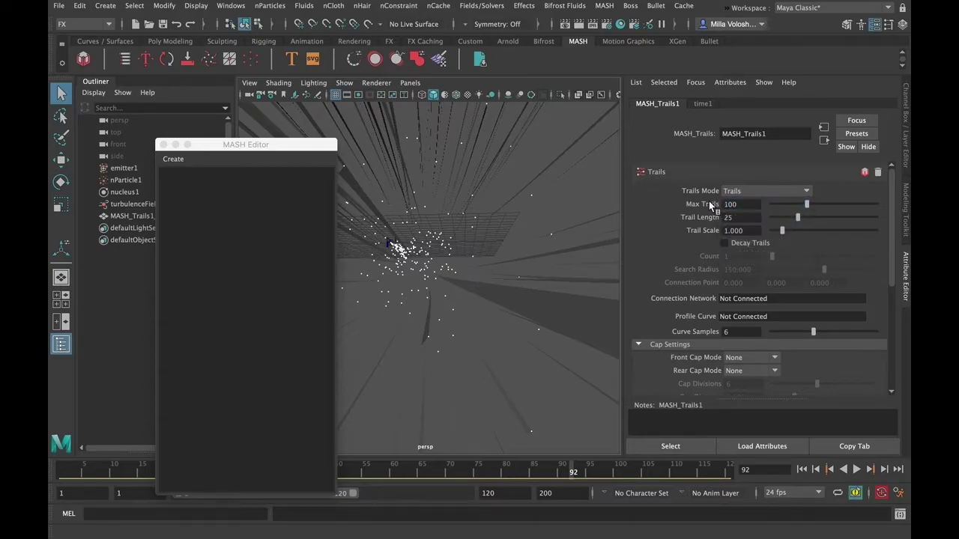
pyautogui.moveTo(804, 207); pyautogui.dragTo(877, 205)
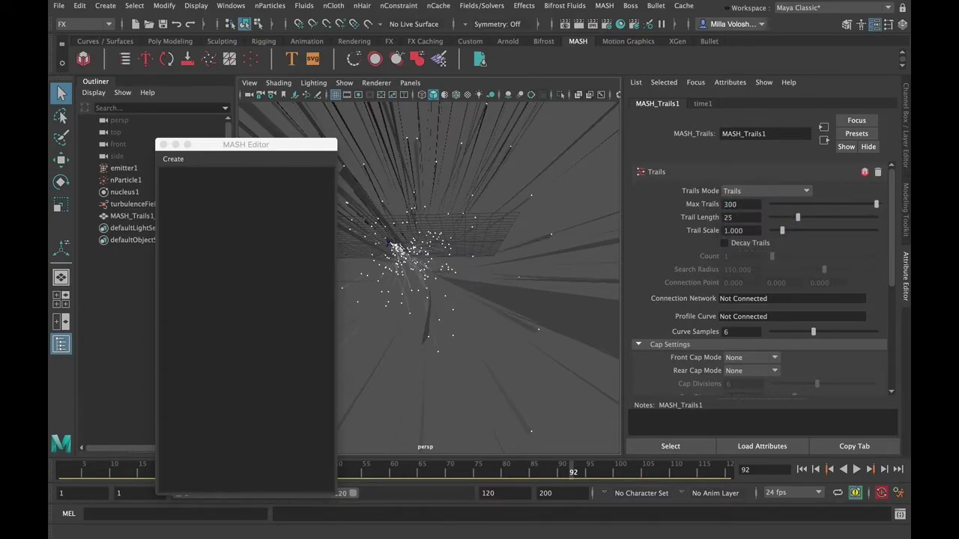
pyautogui.click(801, 470)
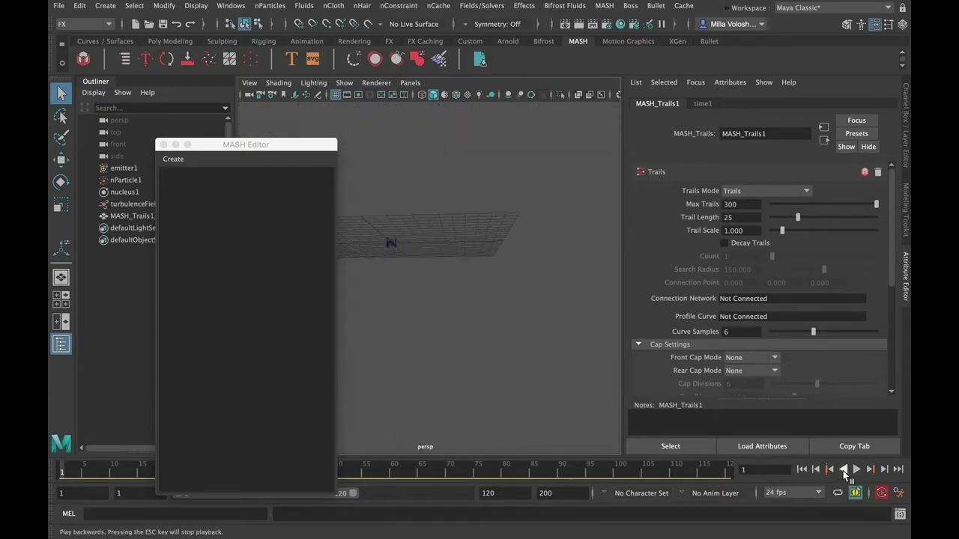
pyautogui.click(857, 469)
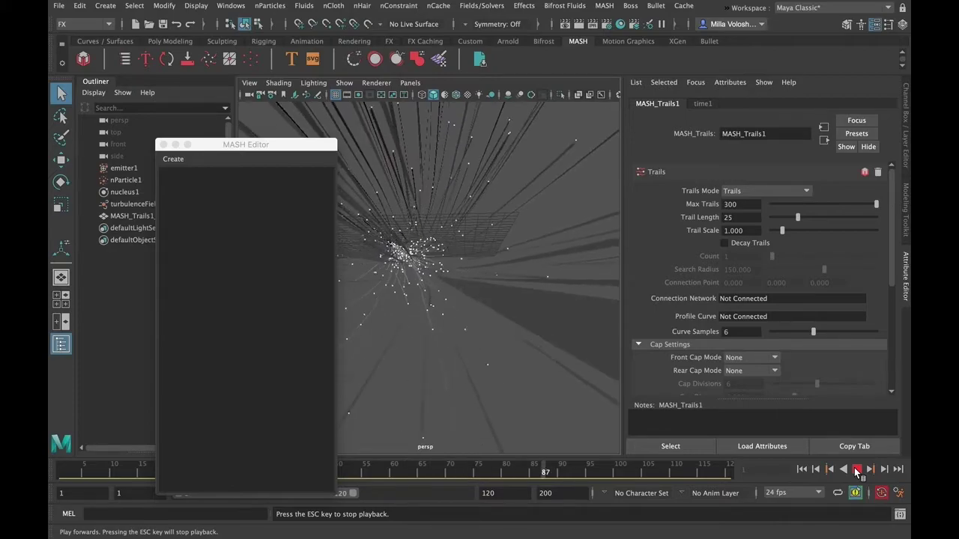
pyautogui.click(857, 469)
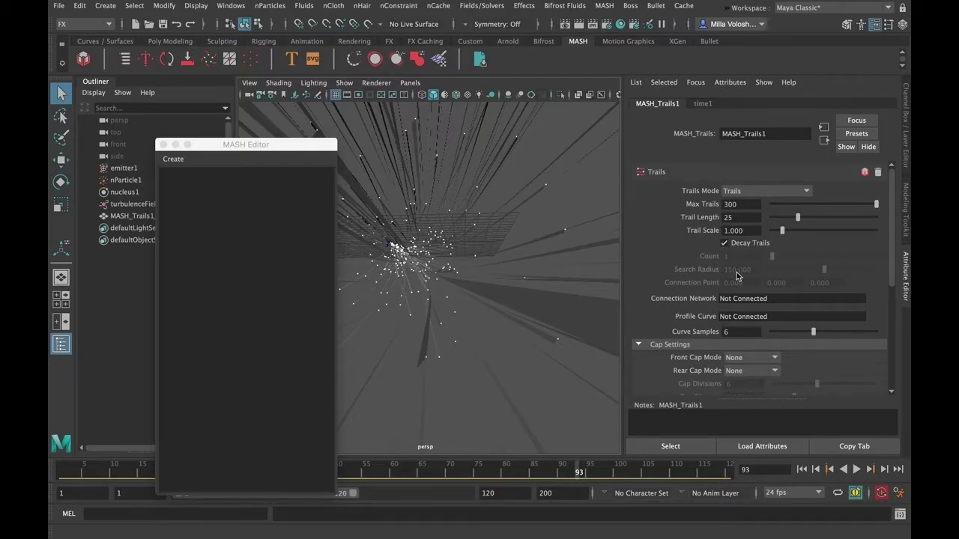
# Step: Try the Decay Trails option during playback, rewind to the start and turn the option off
pyautogui.click(856, 470)
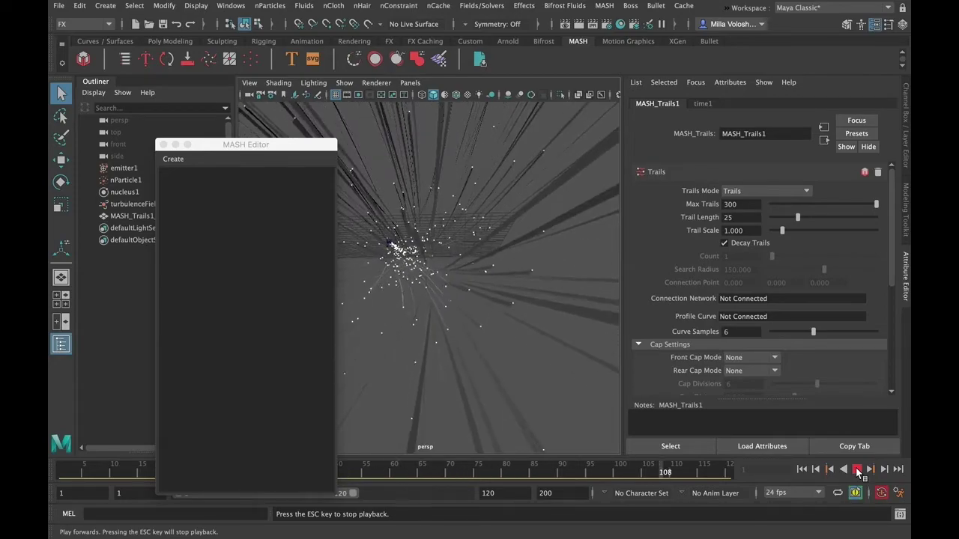
pyautogui.click(857, 470)
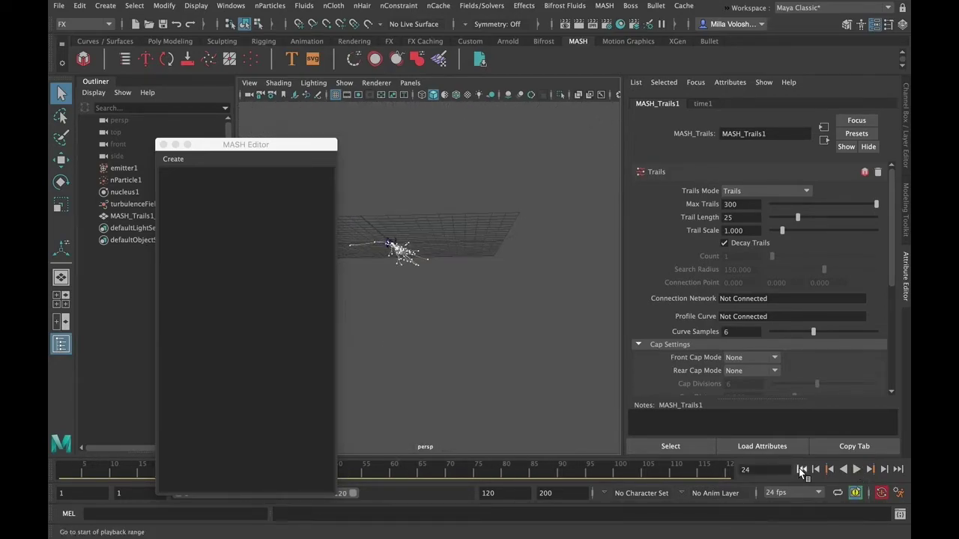
pyautogui.click(802, 470)
pyautogui.click(724, 244)
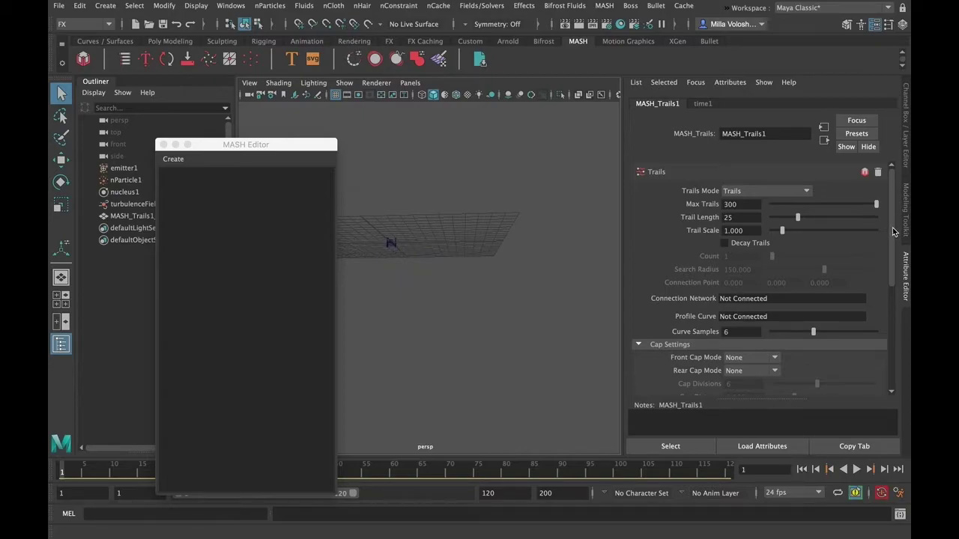
pyautogui.scroll(-5, 892, 231)
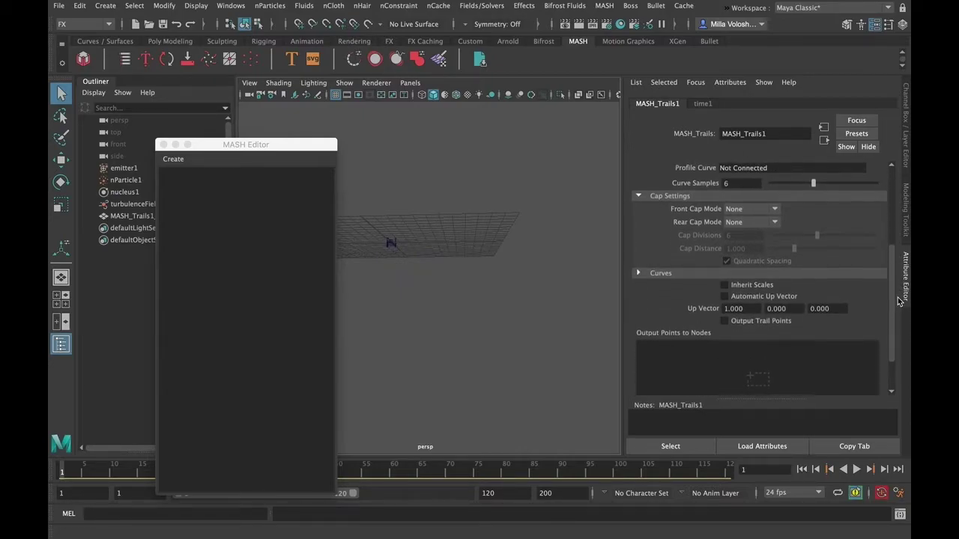
# Step: Play the particle simulation with trail decay off, stop it partway and examine the trails from the side
pyautogui.scroll(5, 897, 303)
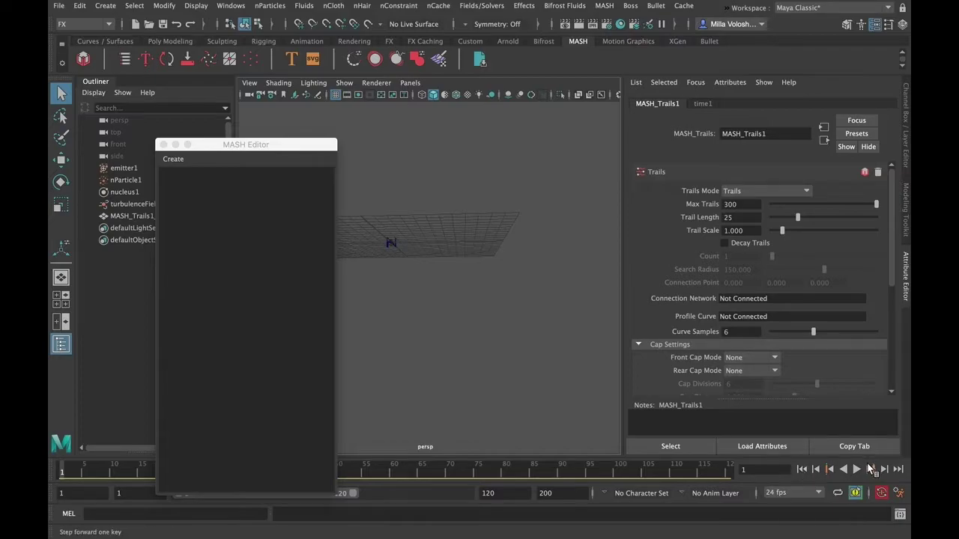
pyautogui.click(857, 469)
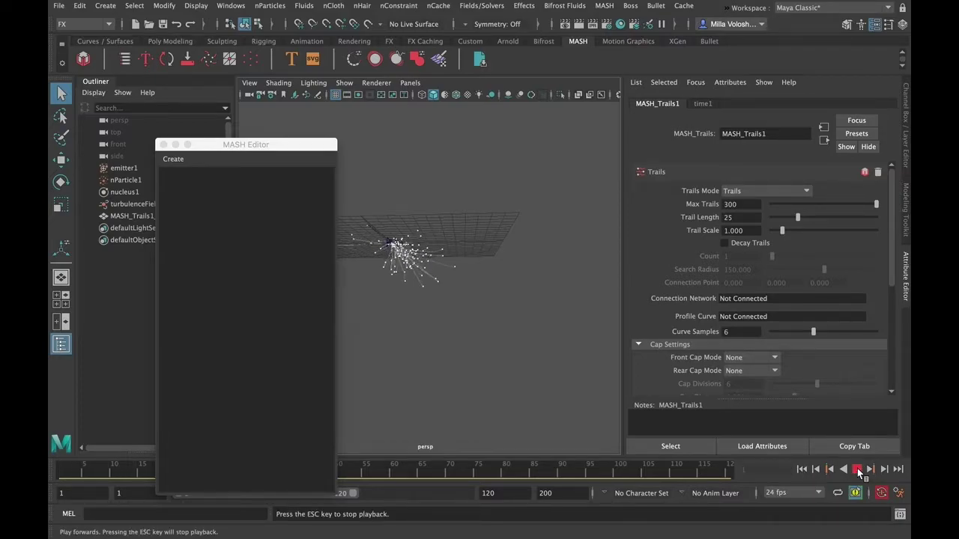
pyautogui.click(857, 469)
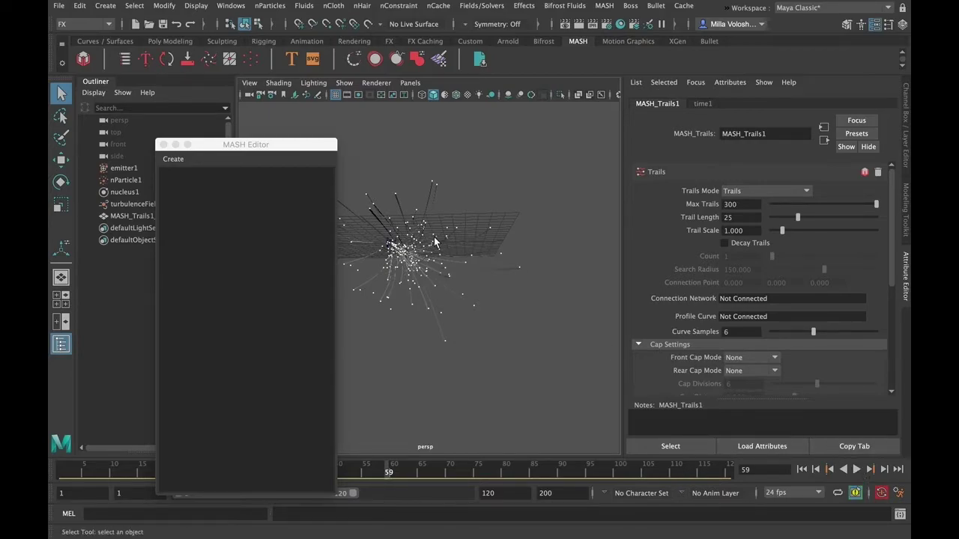
pyautogui.keyDown('alt'); pyautogui.moveTo(488, 269); pyautogui.dragTo(505, 283); pyautogui.keyUp('alt')
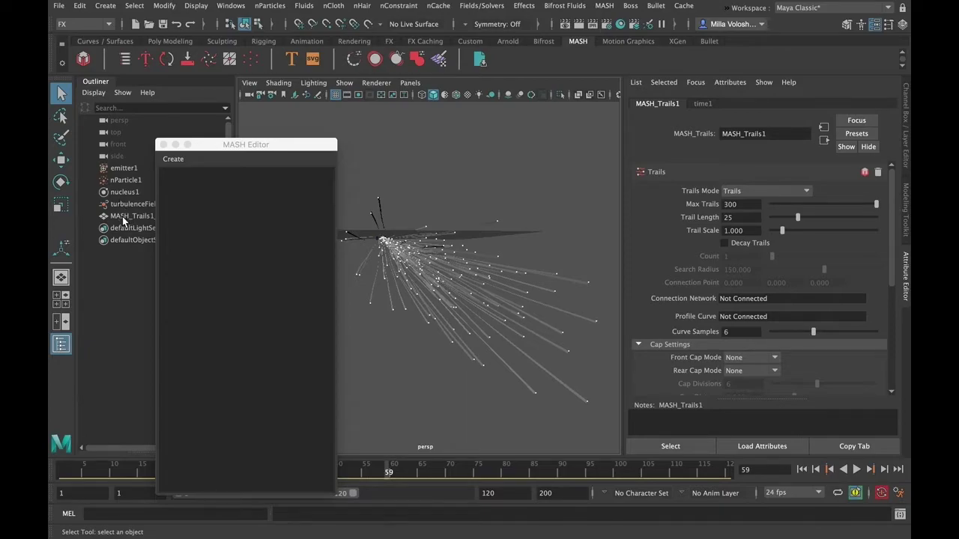
# Step: Start a new scene without saving the nParticle trails scene
pyautogui.moveTo(296, 149); pyautogui.dragTo(407, 128)
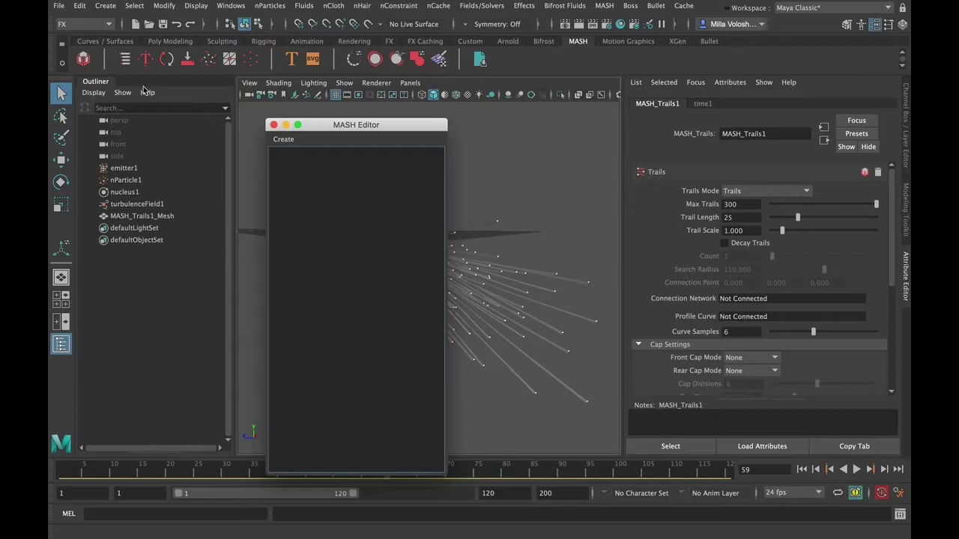
pyautogui.click(59, 6)
pyautogui.click(87, 30)
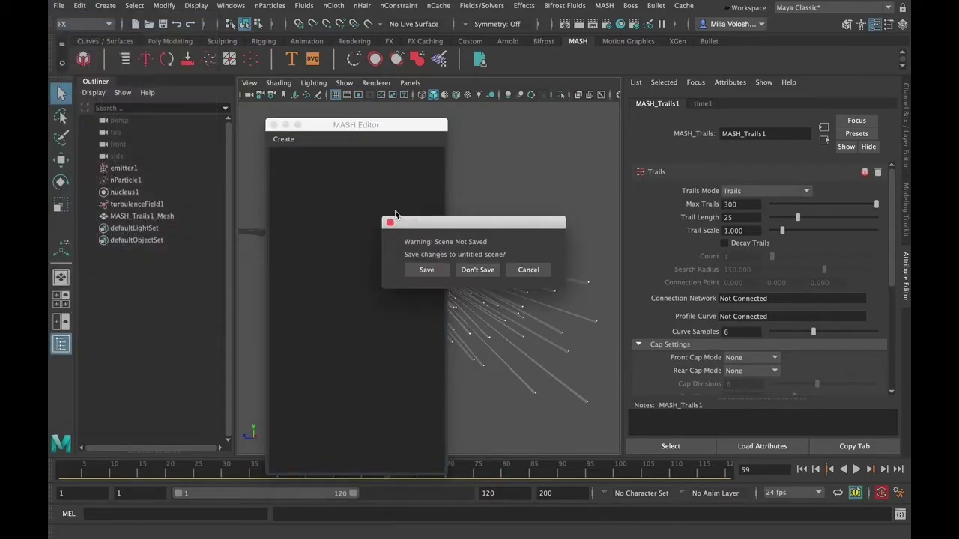
pyautogui.click(478, 275)
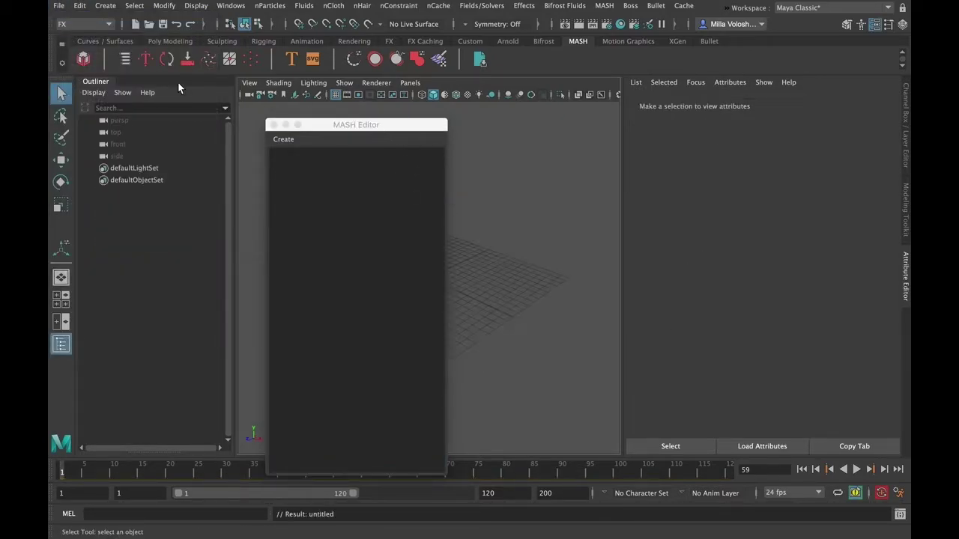
# Step: Create a polygon cube at the origin and move the MASH Editor clear of it
pyautogui.click(168, 42)
pyautogui.click(104, 59)
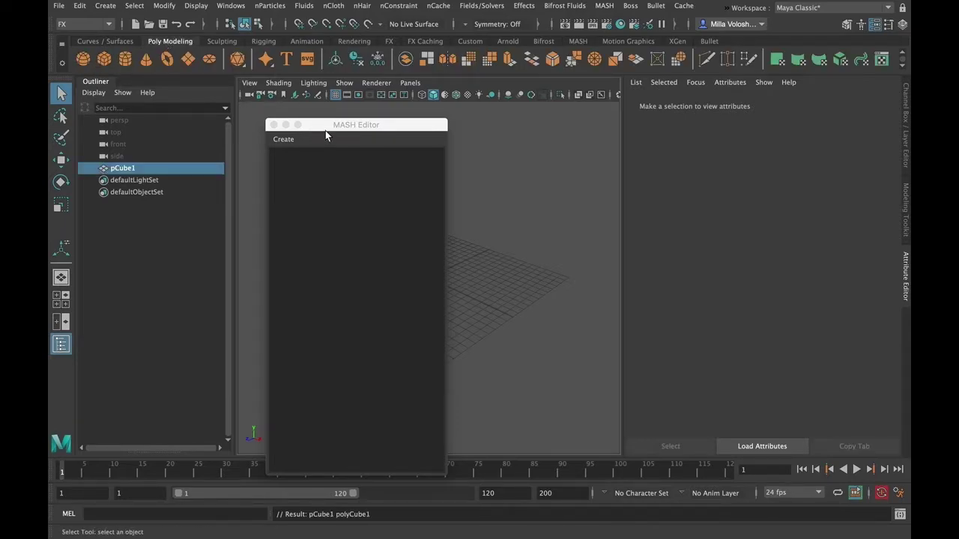
pyautogui.moveTo(314, 128); pyautogui.dragTo(208, 137)
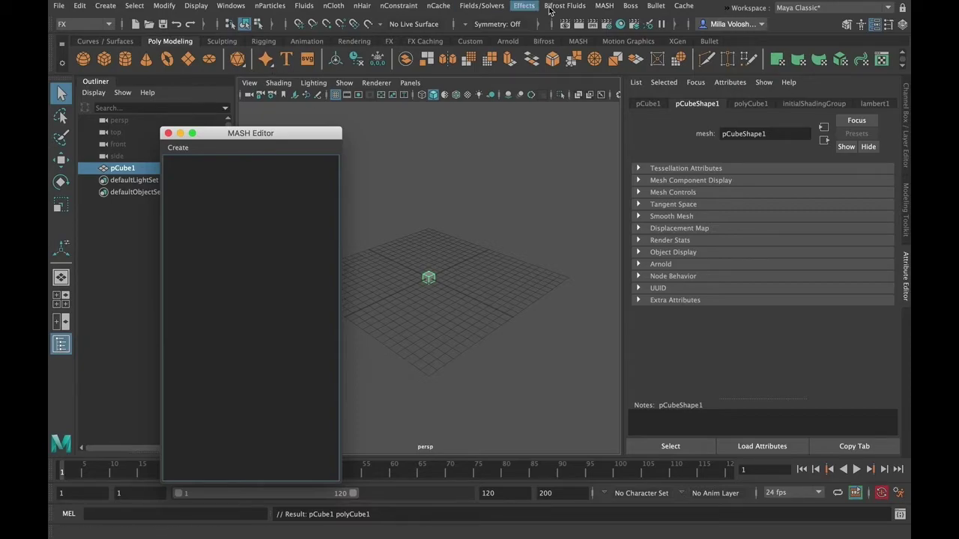
# Step: Create a MASH network from the selected cube
pyautogui.click(580, 42)
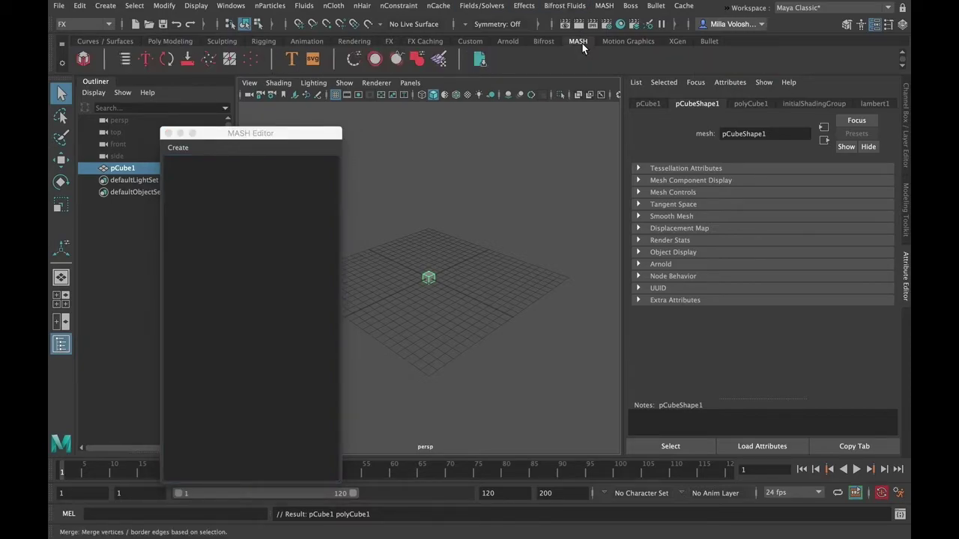
pyautogui.click(84, 59)
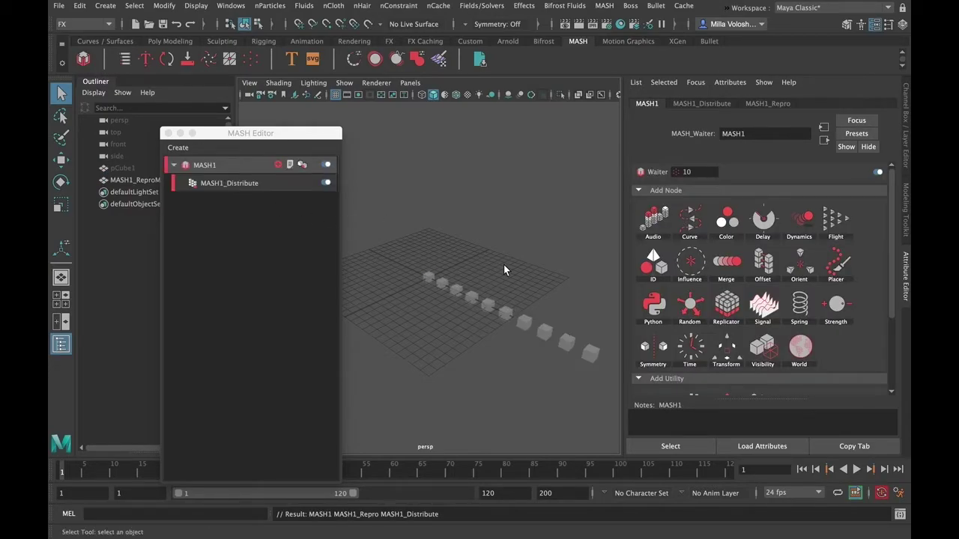
pyautogui.keyDown('alt'); pyautogui.moveTo(477, 265); pyautogui.dragTo(448, 242); pyautogui.keyUp('alt')
pyautogui.keyDown('alt'); pyautogui.moveTo(470, 214); pyautogui.dragTo(500, 226, button='middle'); pyautogui.keyUp('alt')
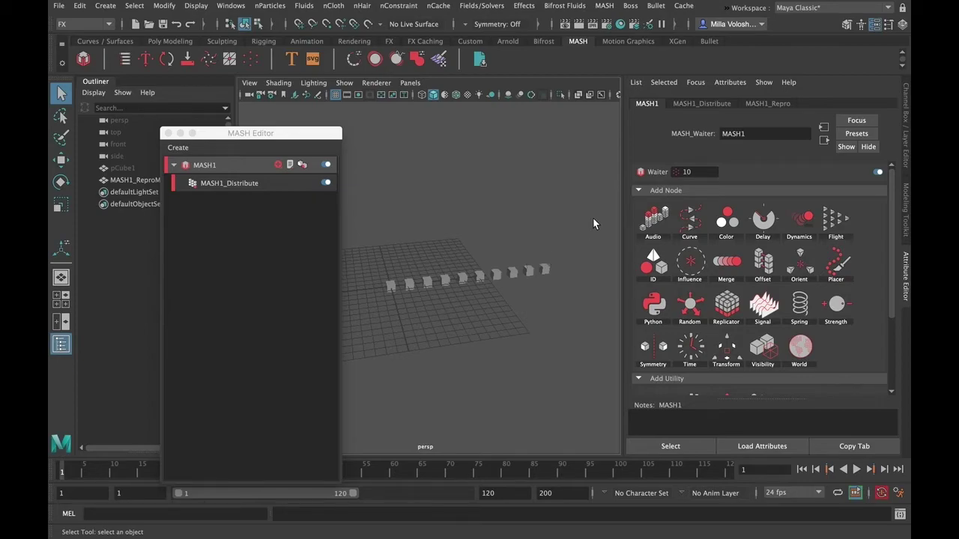
# Step: Review the node types that can be added to the MASH1 network, keeping the row of cubes in view
pyautogui.moveTo(225, 133); pyautogui.dragTo(300, 124)
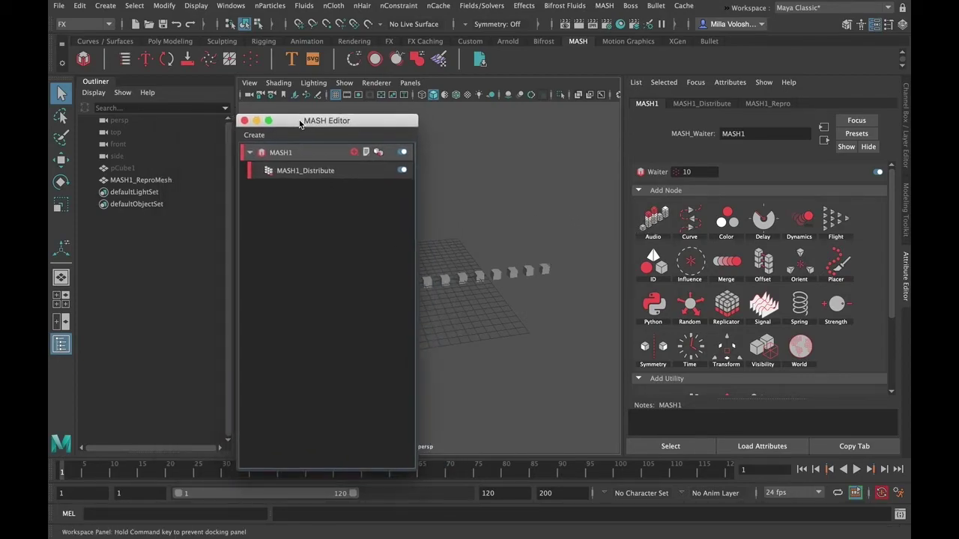
pyautogui.click(354, 153)
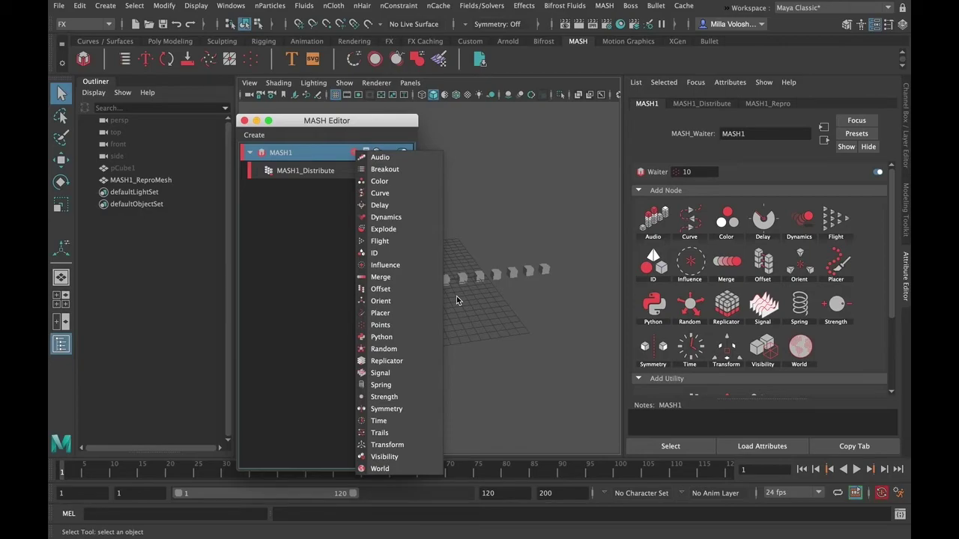
pyautogui.click(896, 267)
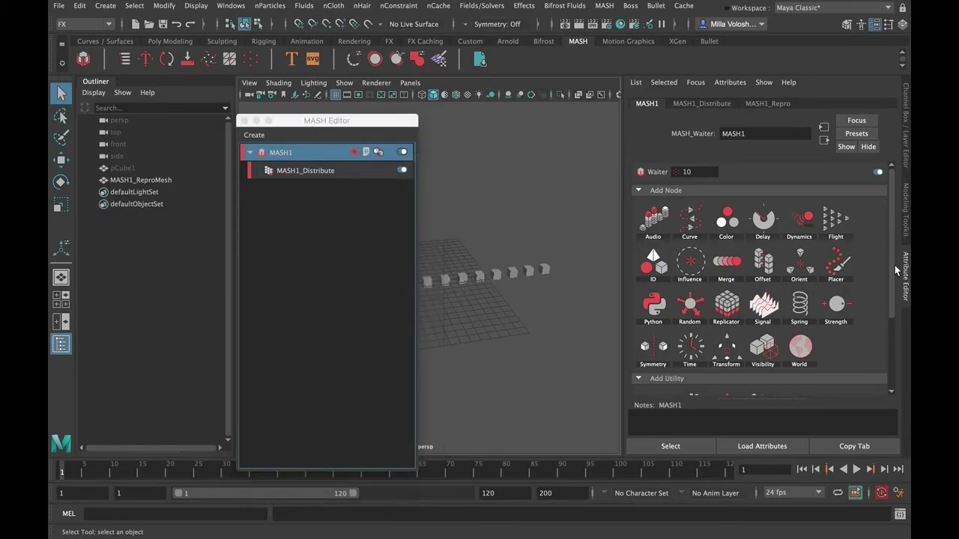
pyautogui.moveTo(890, 246)
pyautogui.mouseDown()
pyautogui.moveTo(894, 329)
pyautogui.moveTo(894, 232)
pyautogui.mouseUp()
pyautogui.moveTo(349, 122); pyautogui.dragTo(319, 122)
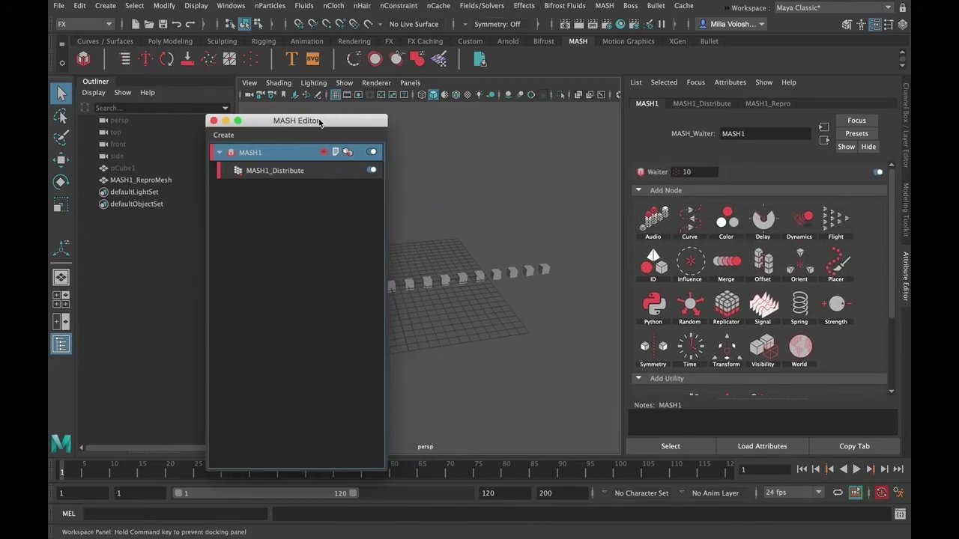